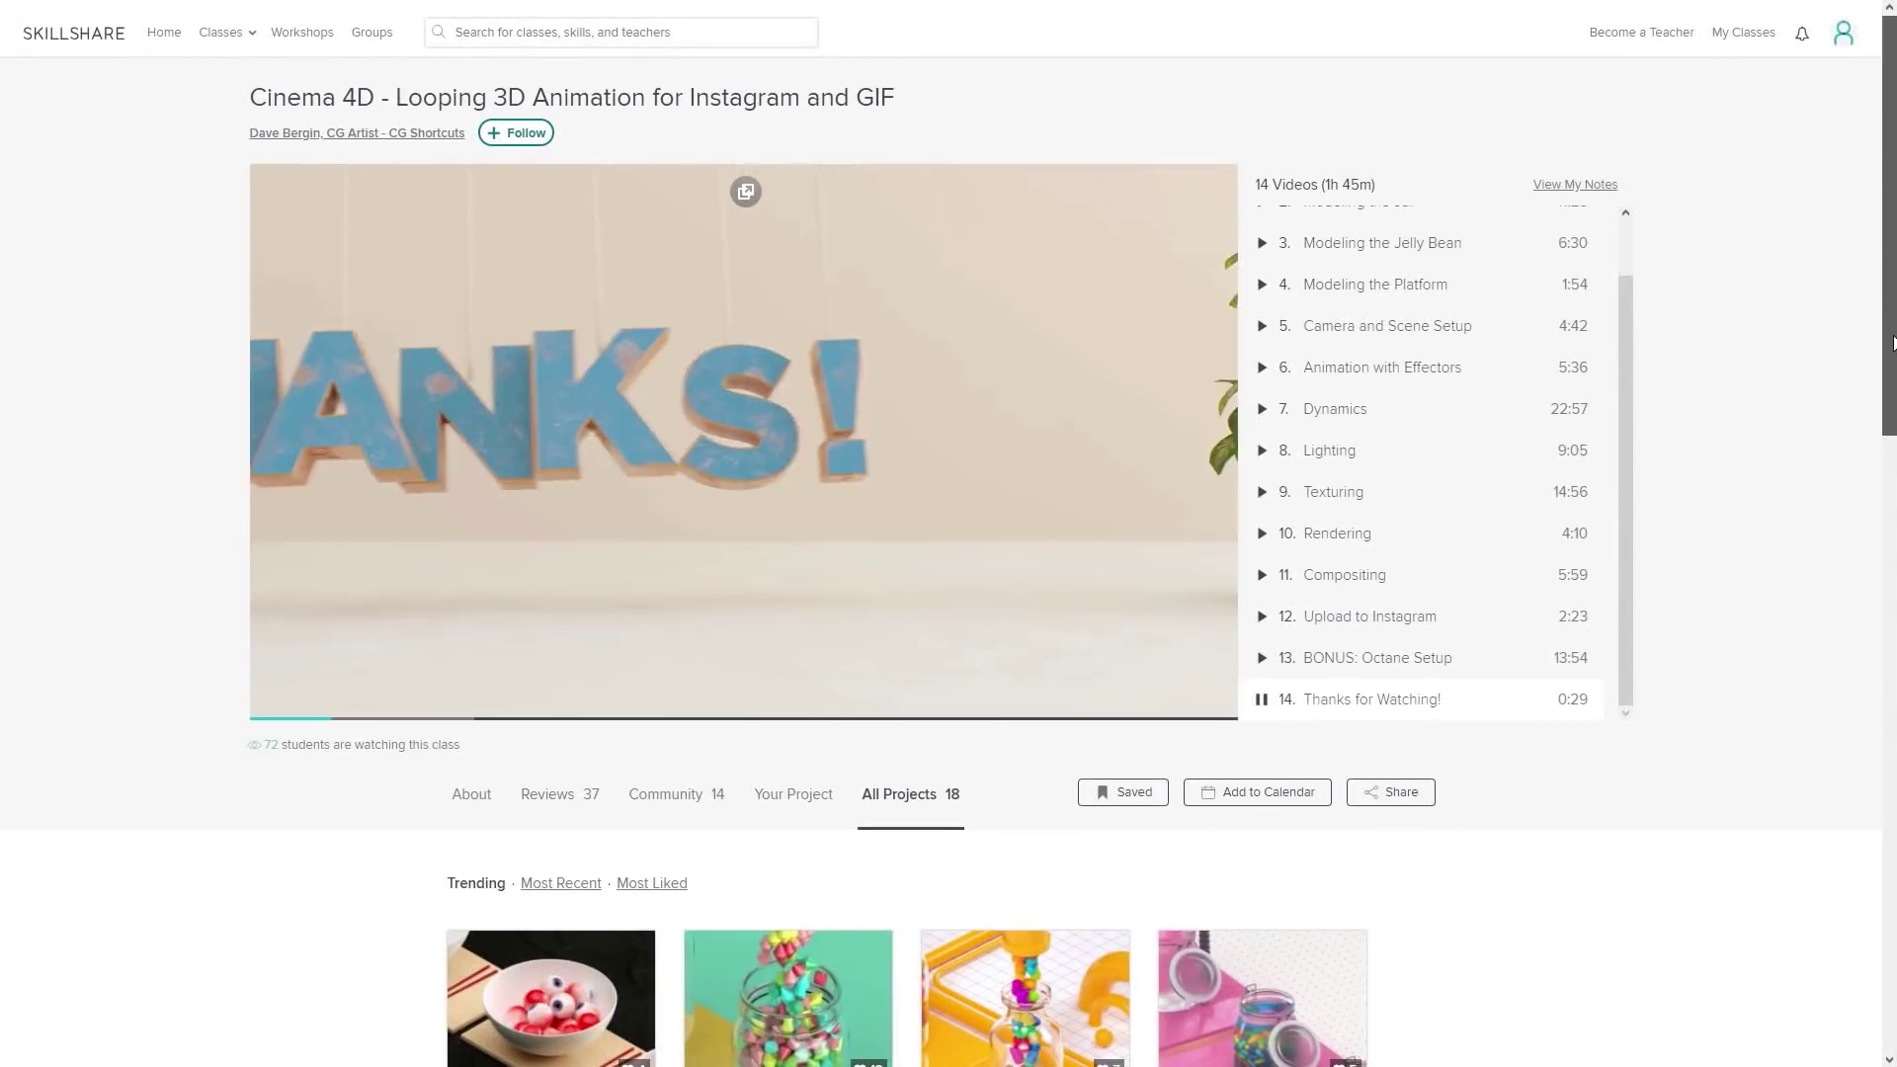
Step: Browse the Skillshare course page, the Animation category and the search results for cinema 4d classes
scroll(1891, 342, down, 3)
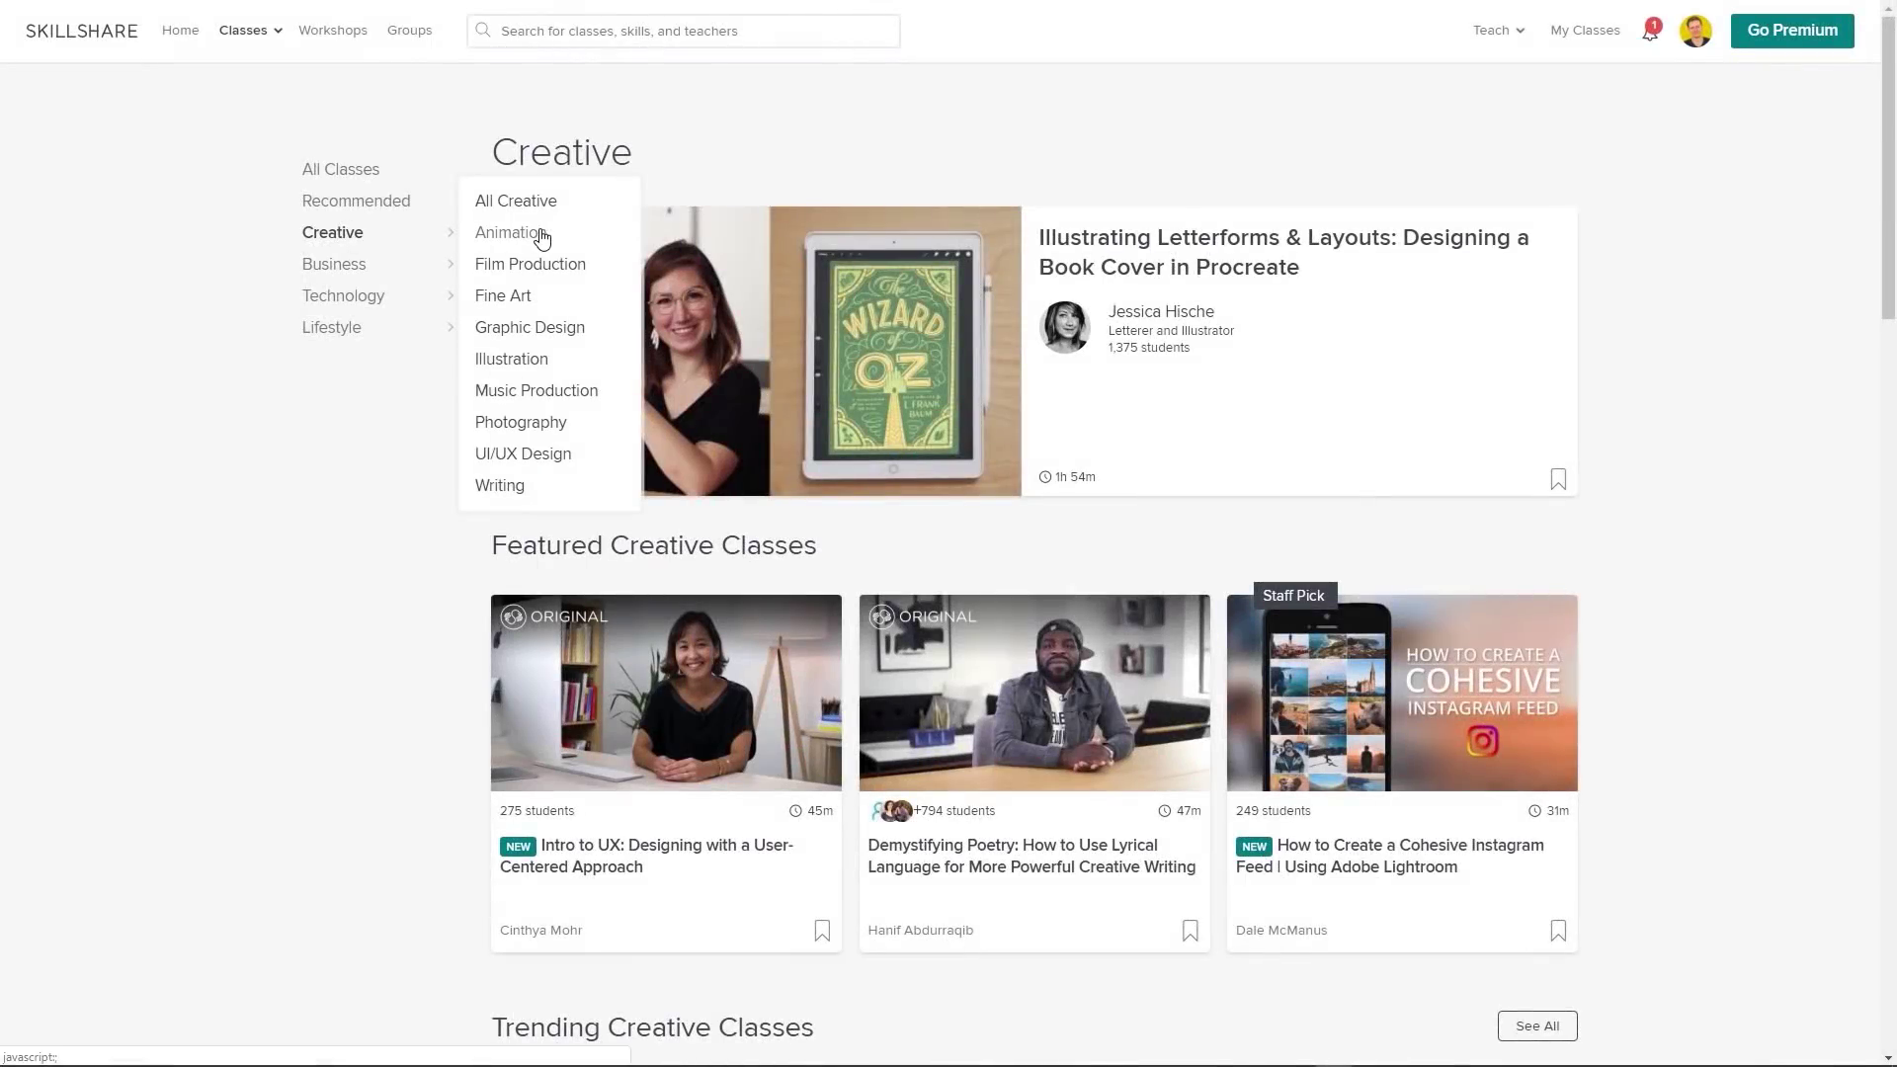
click(541, 235)
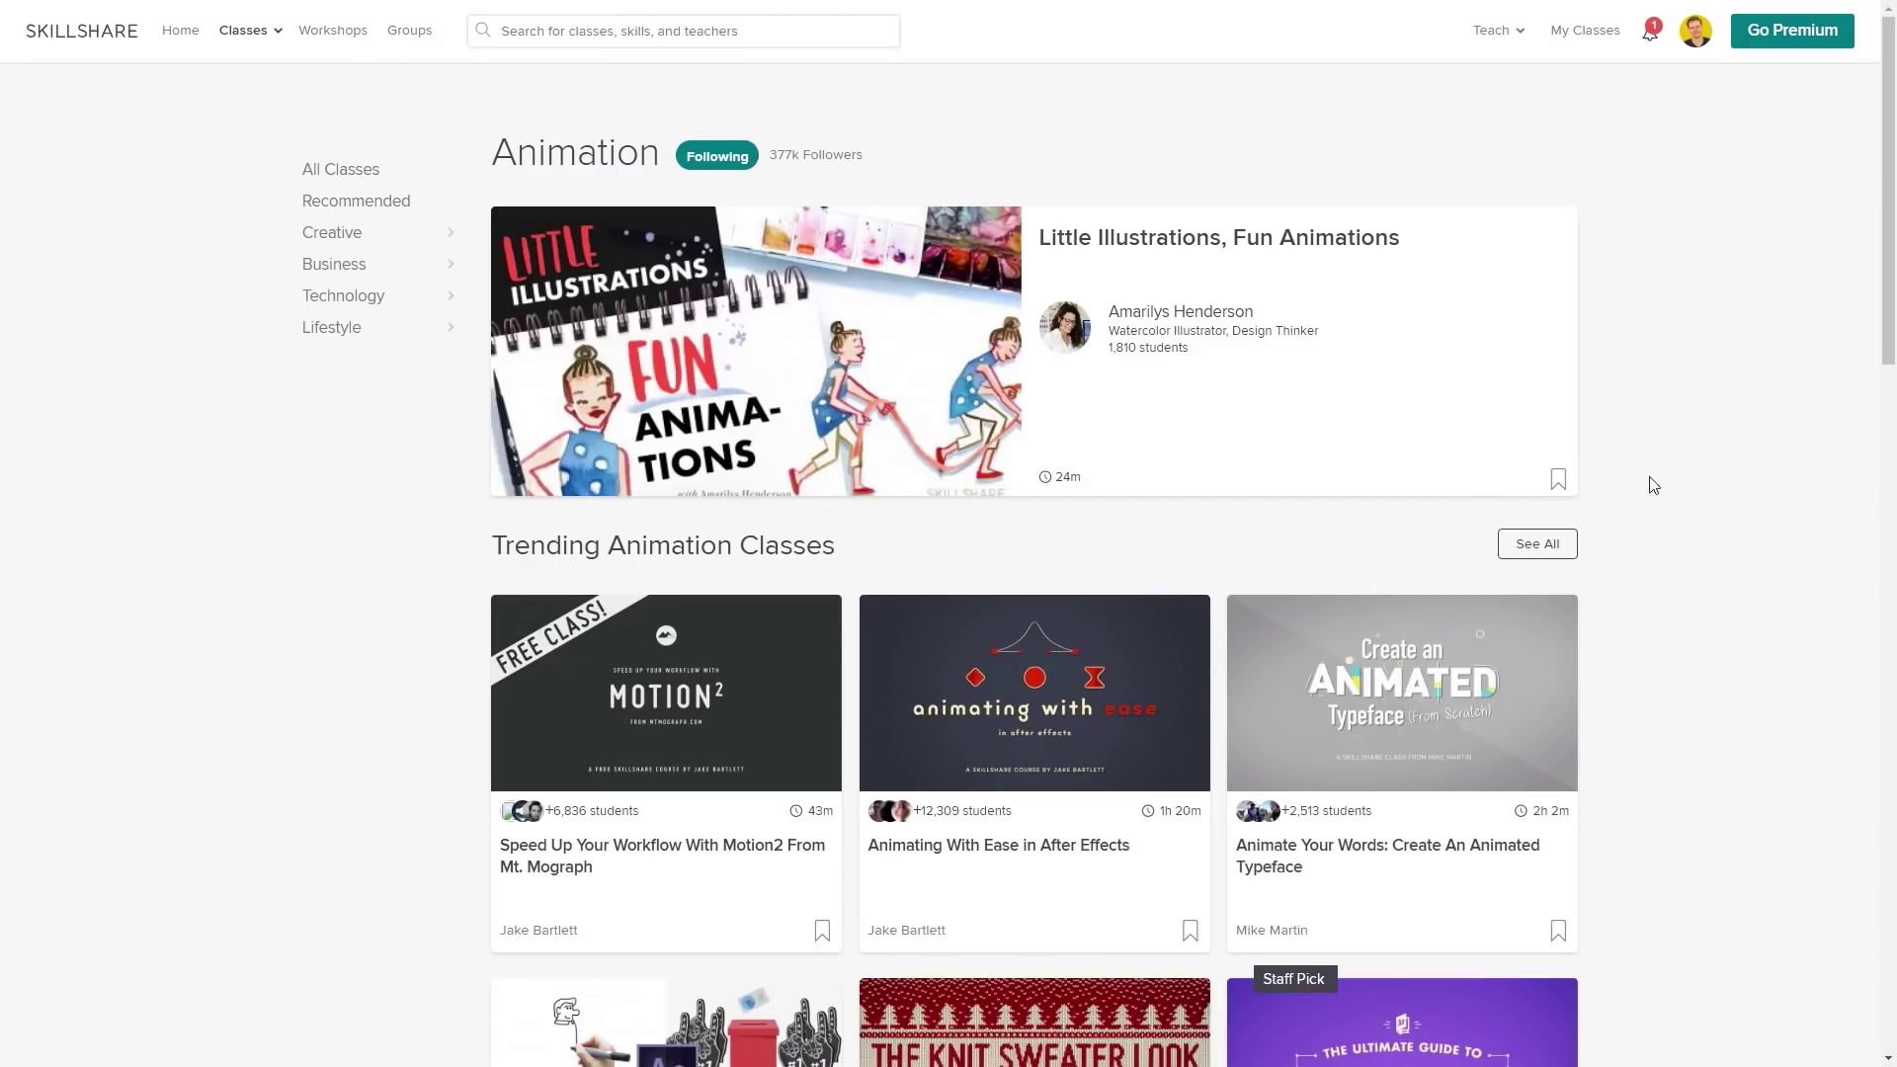
scroll(1717, 508, down, 3)
scroll(1717, 508, down, 2)
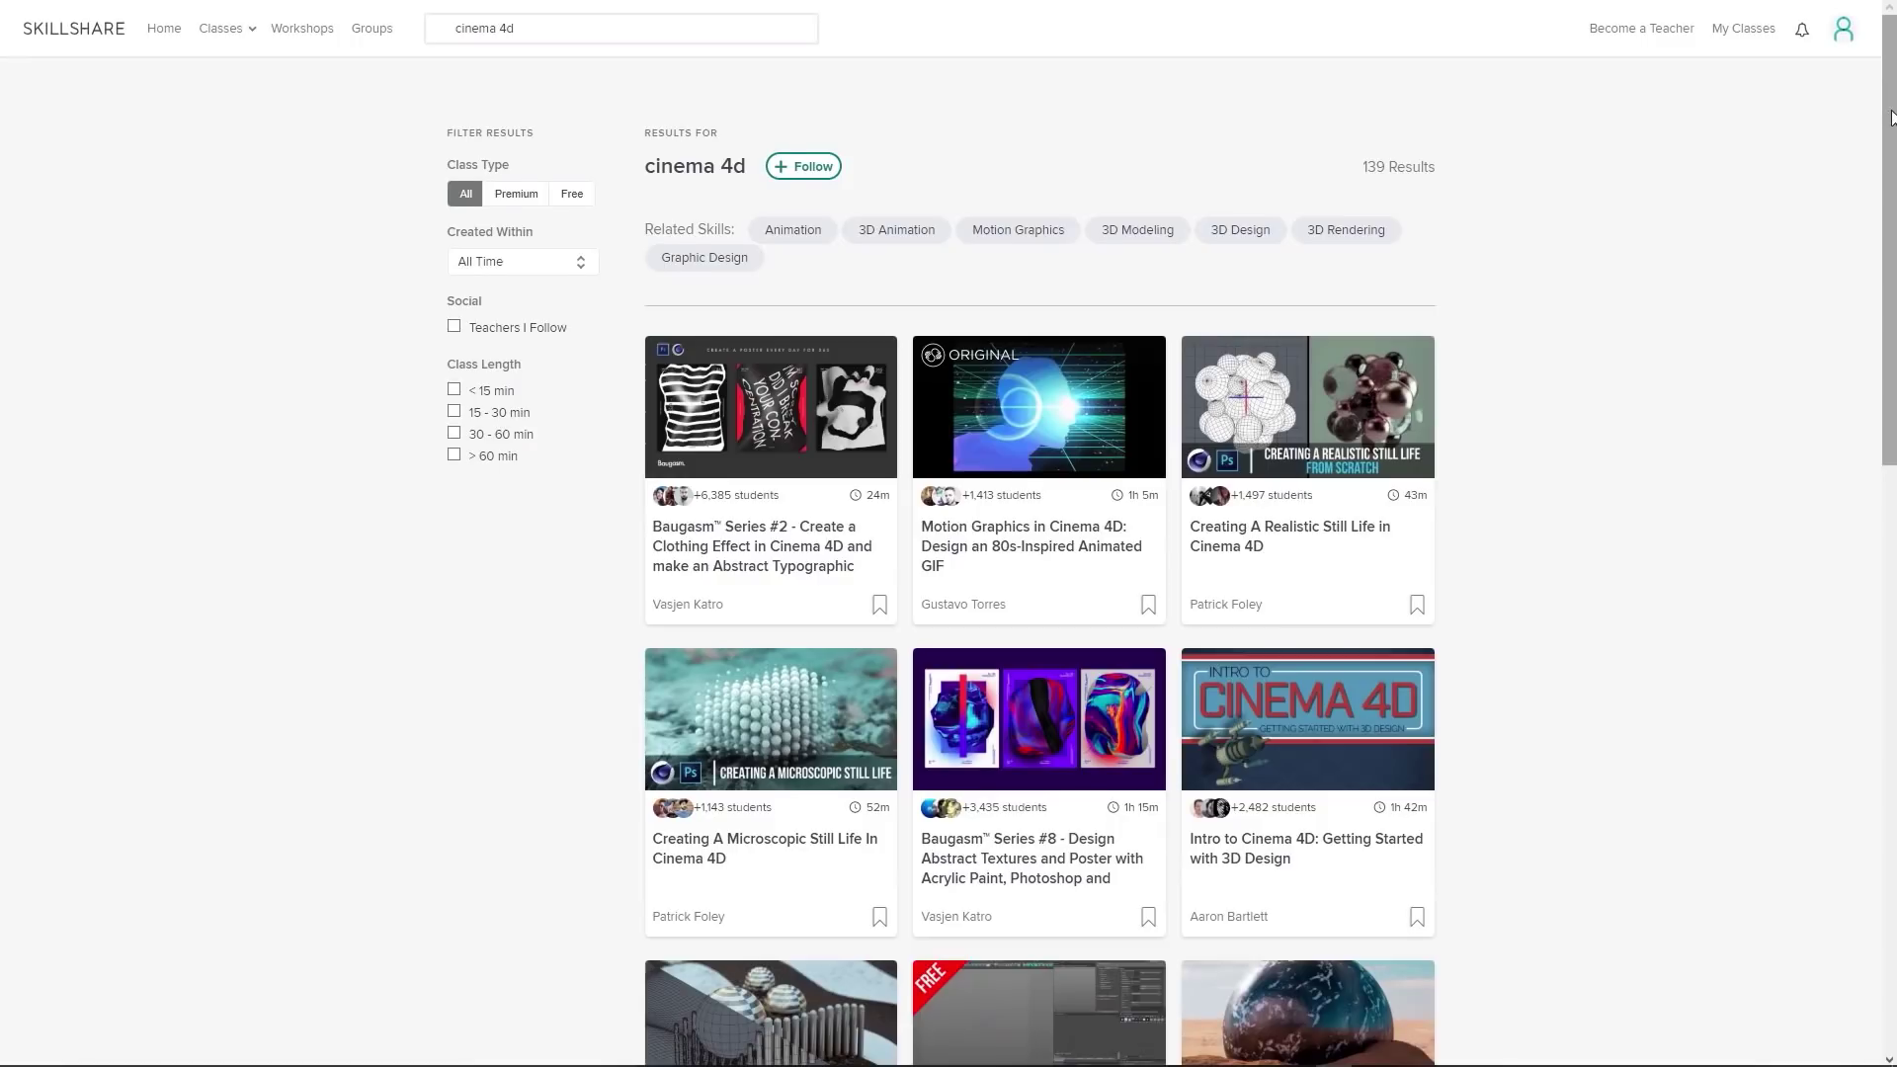
scroll(948, 541, down, 3)
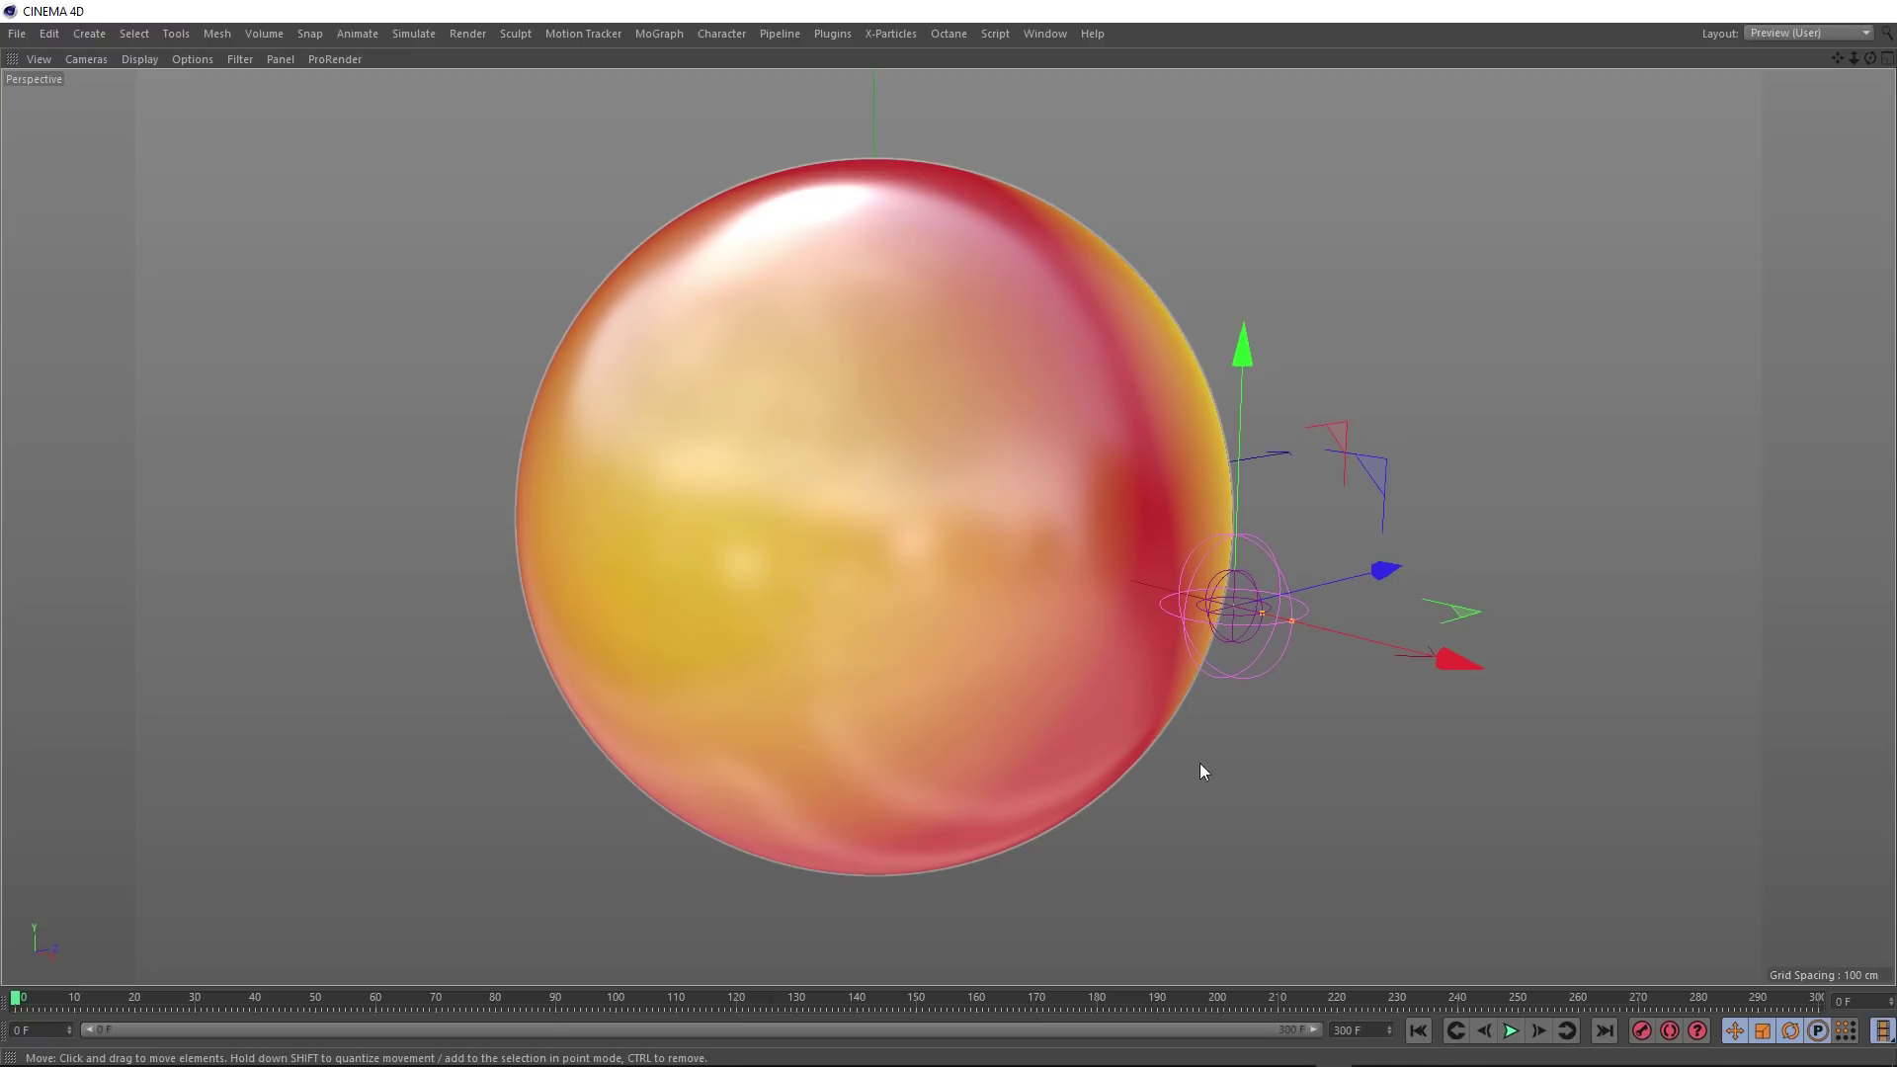
Step: In Cinema 4D, play the finished example and move the spherical falloff across the ball to preview the effect, ending at the first frame
click(1510, 1030)
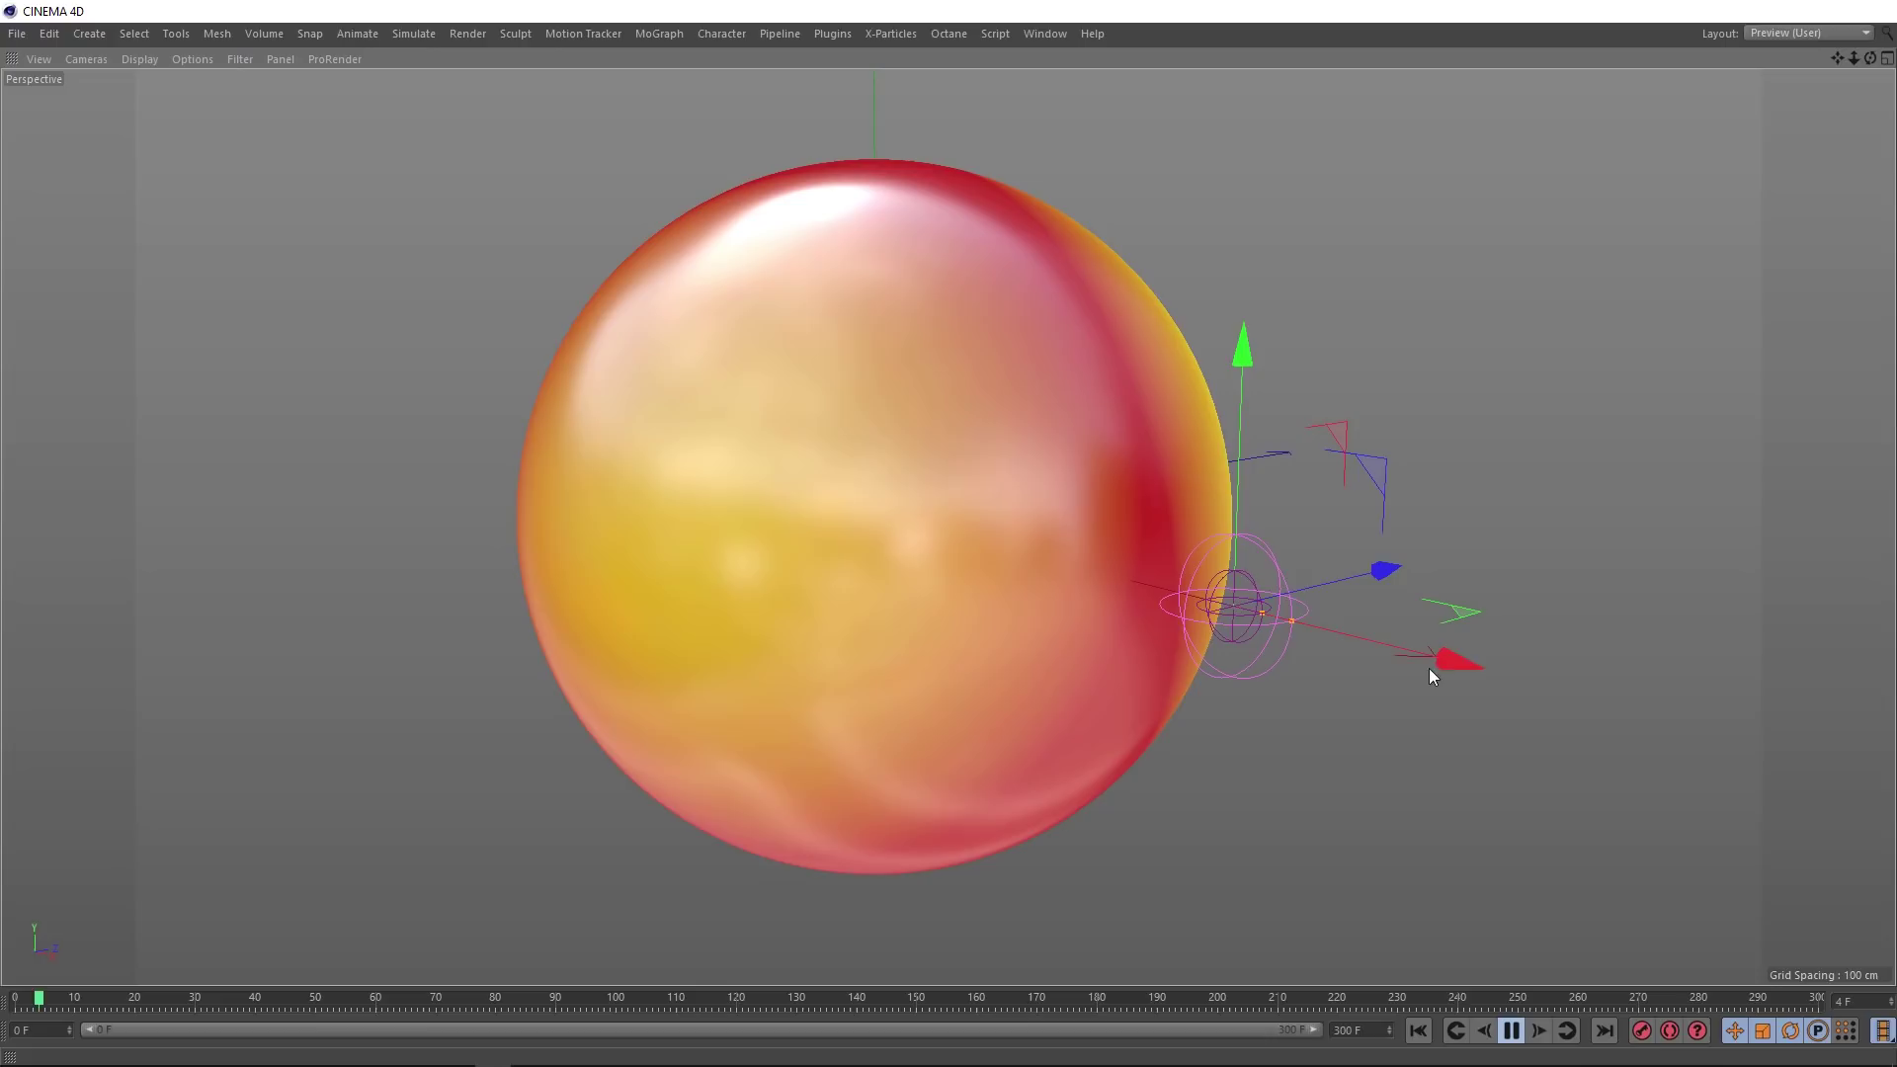
drag(1437, 656, 1342, 628)
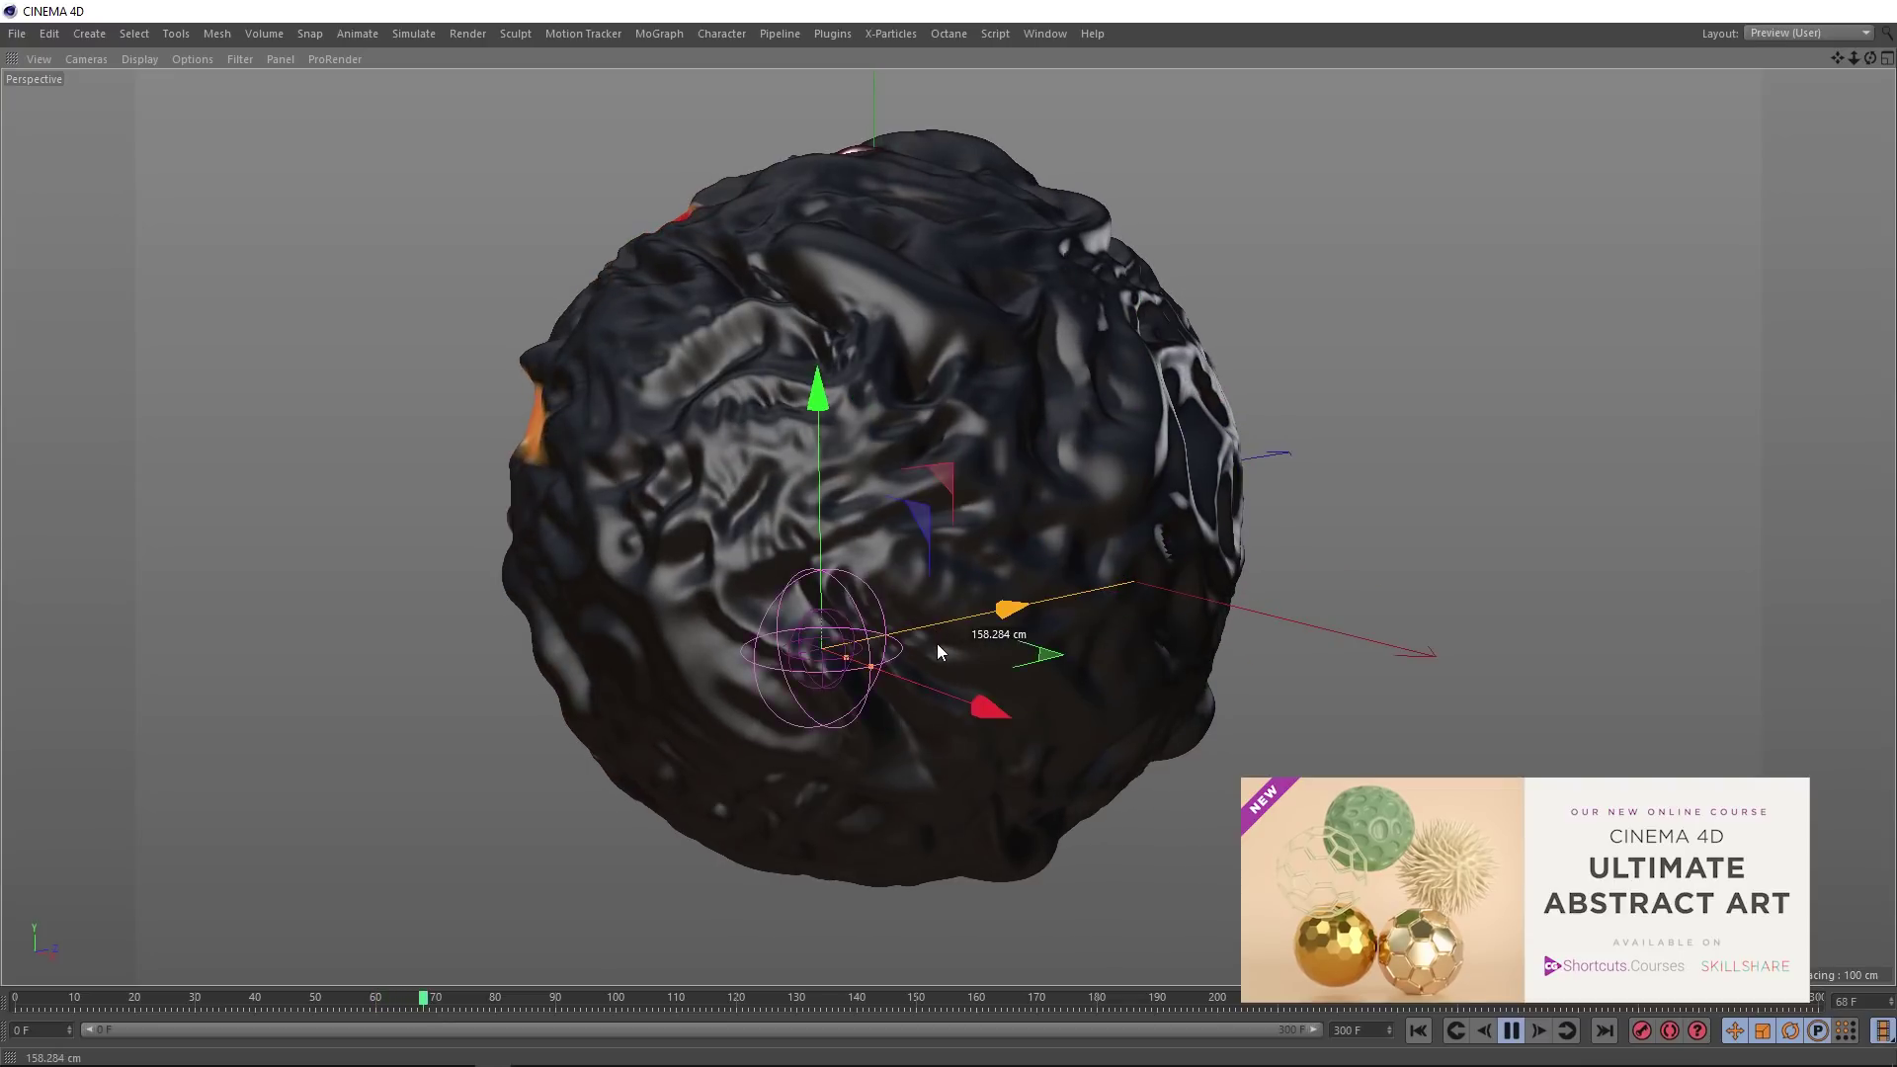
drag(891, 733, 646, 643)
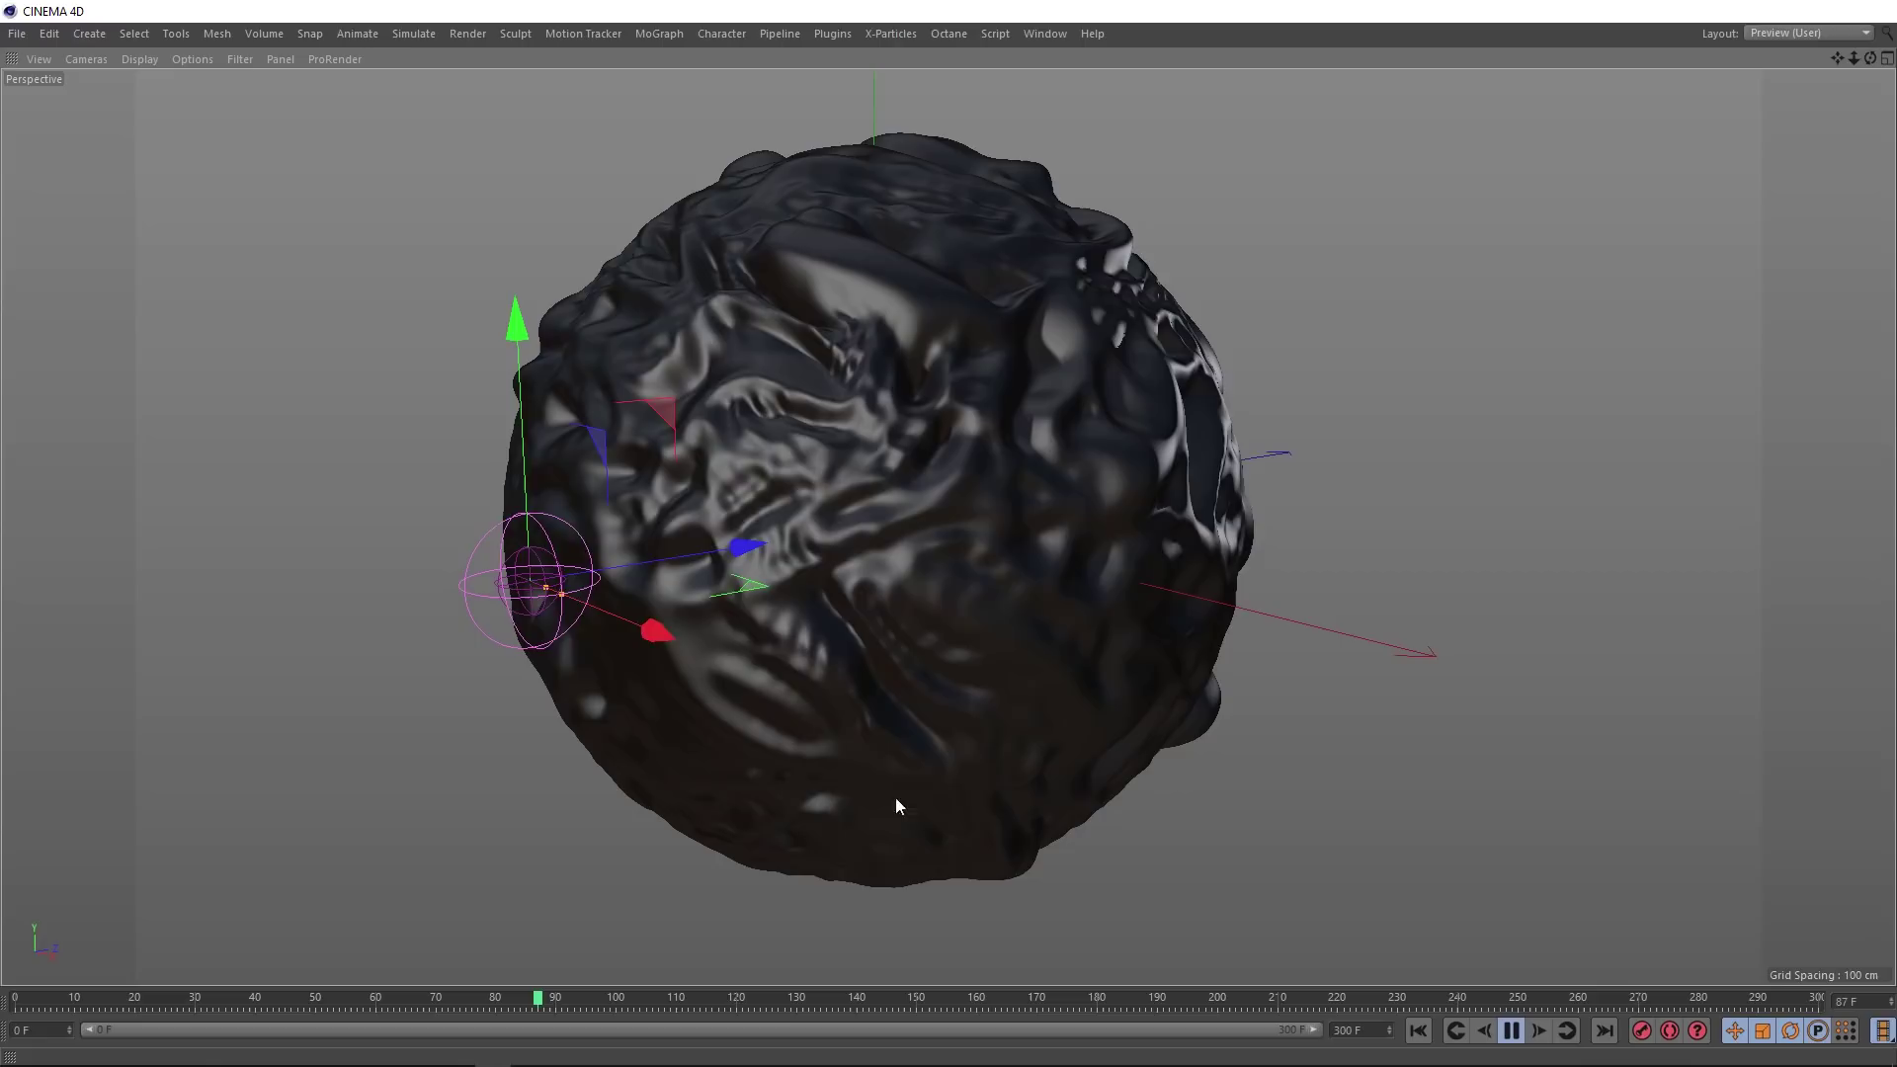
key(shift+f)
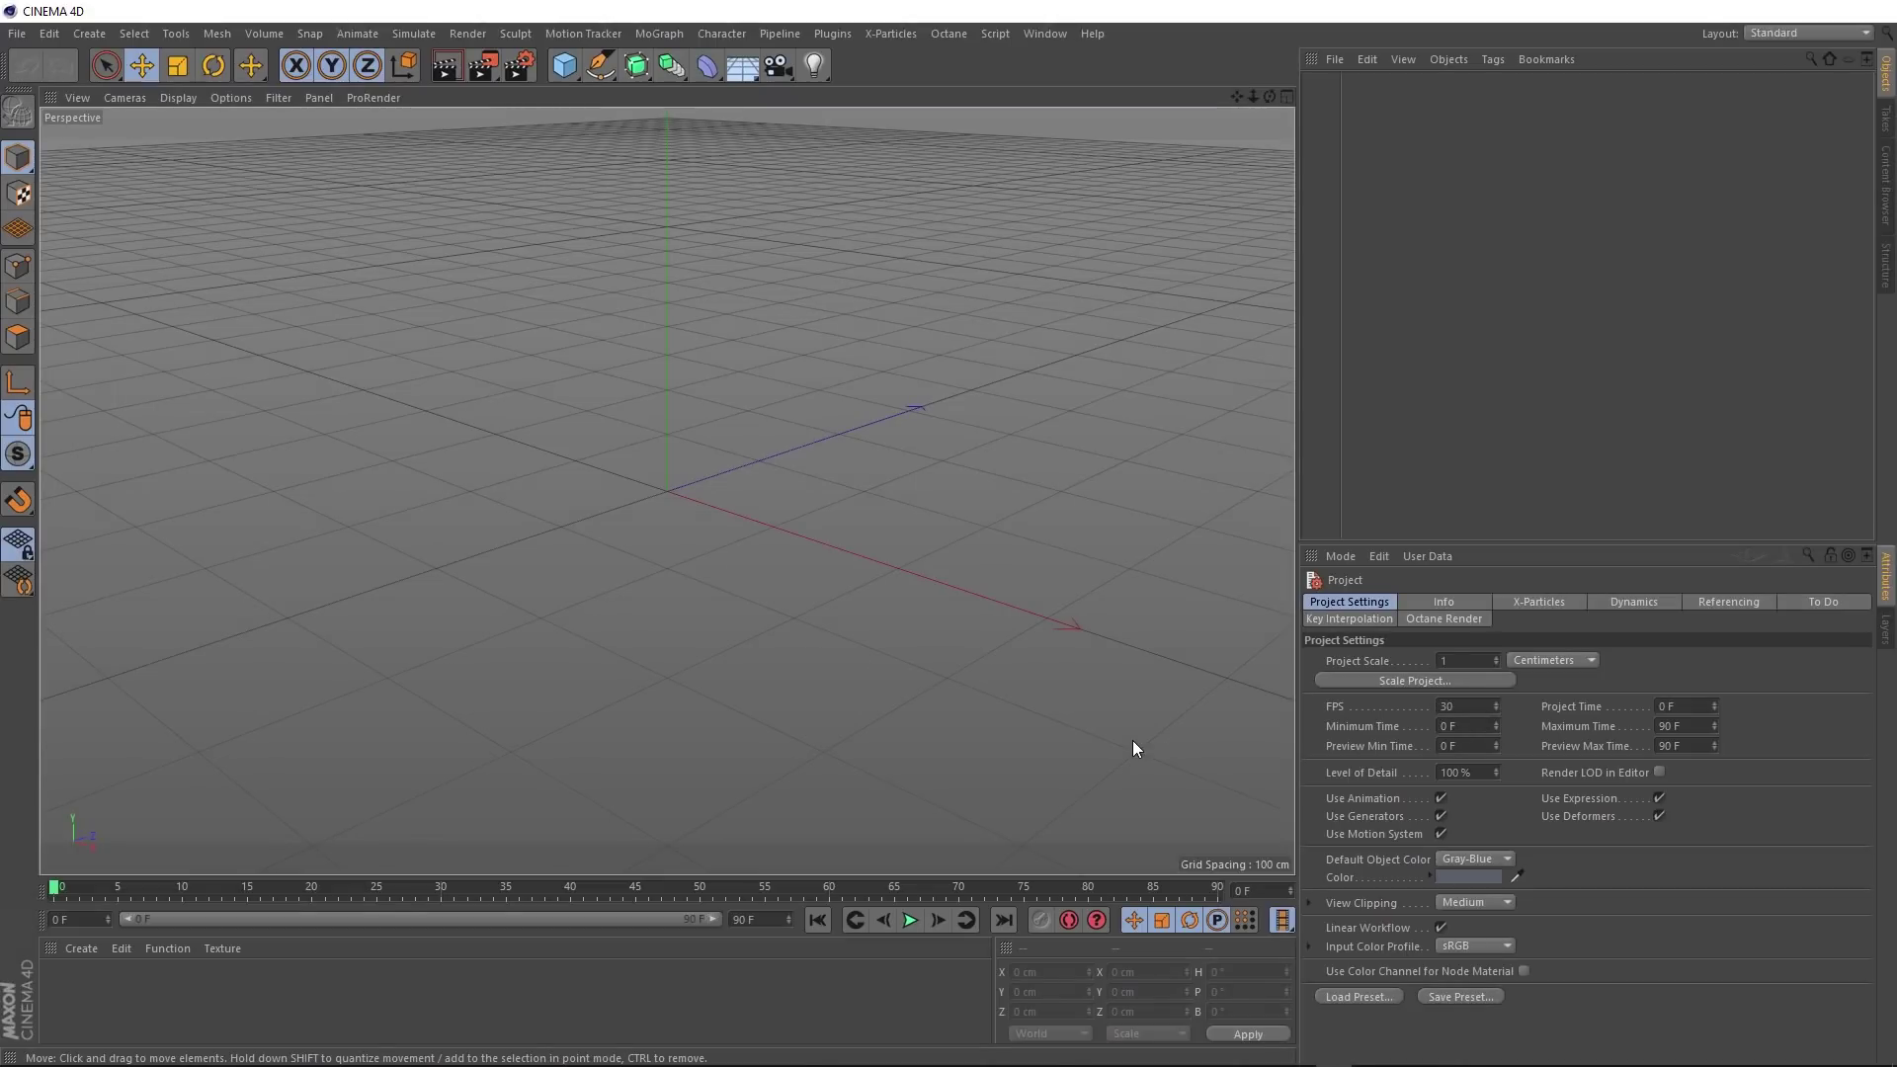
Step: Add a sphere primitive and display its shaded surface with mesh lines in the viewport
click(566, 65)
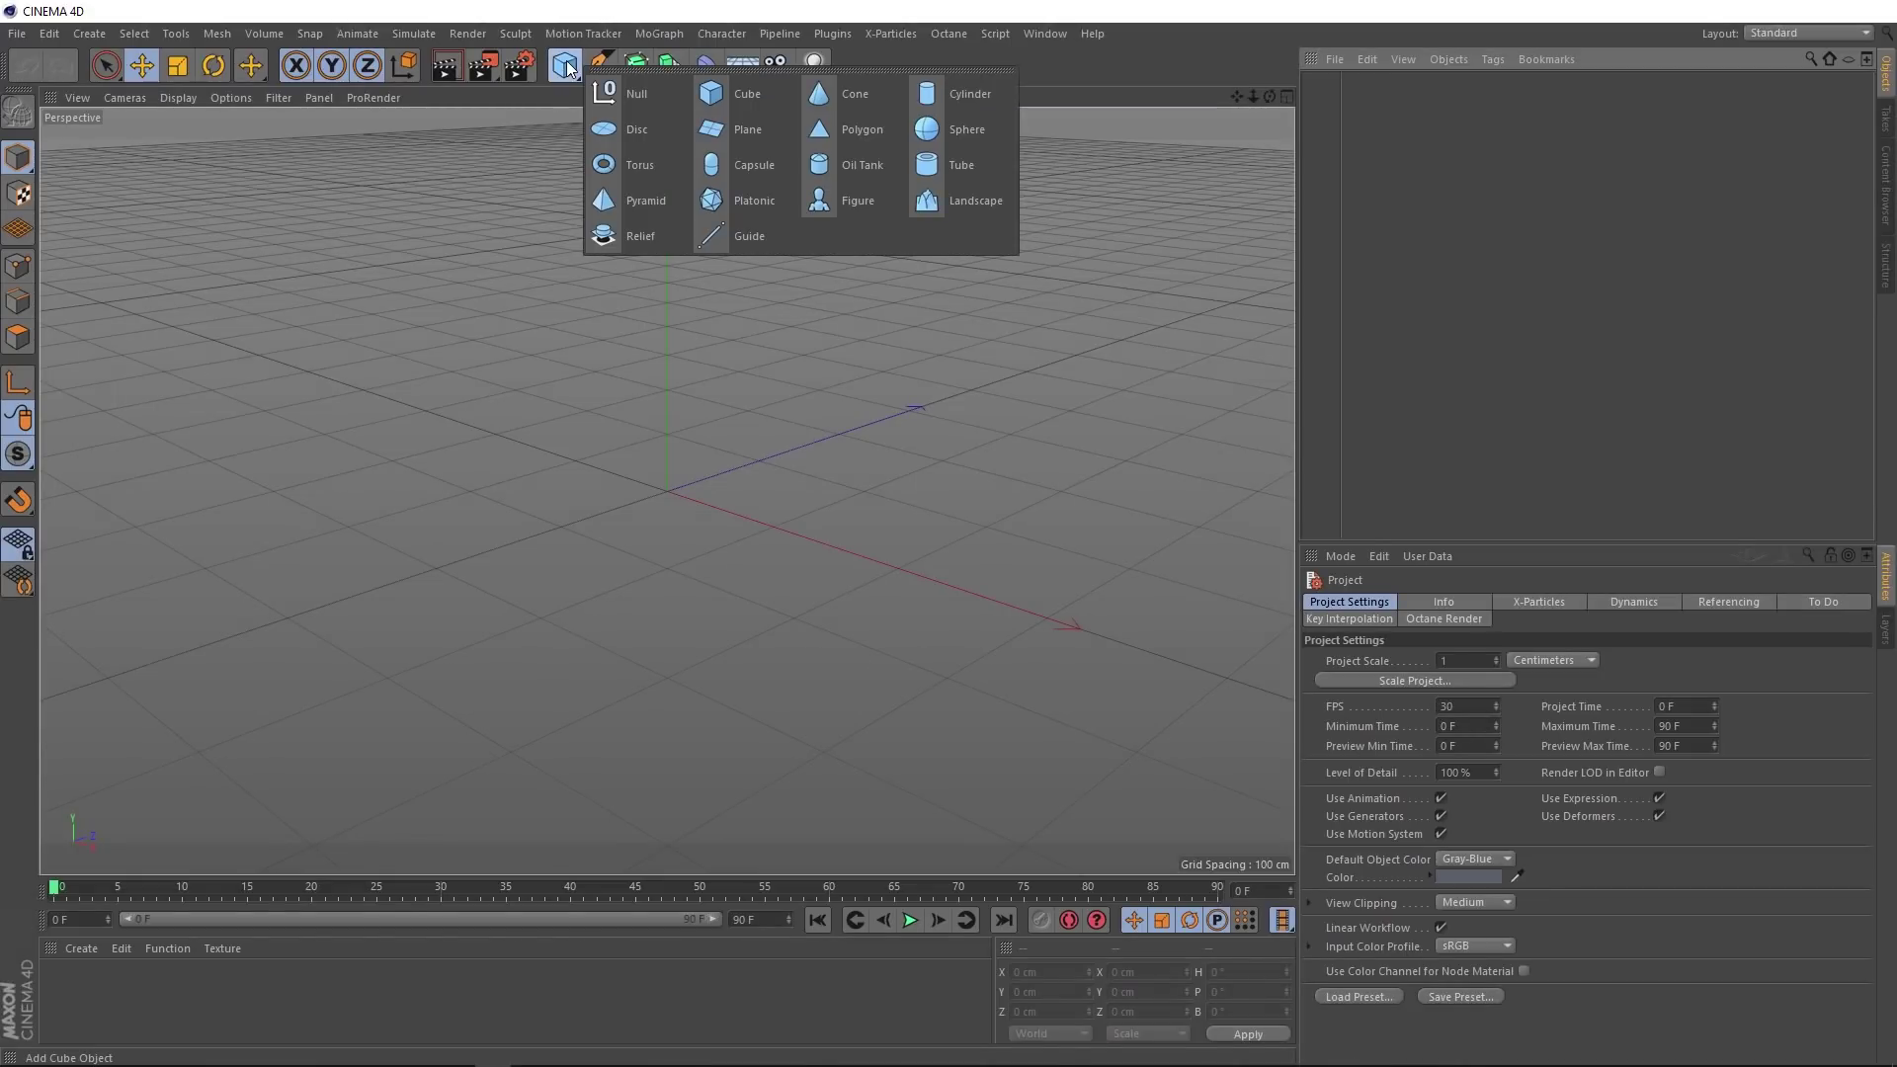
click(972, 145)
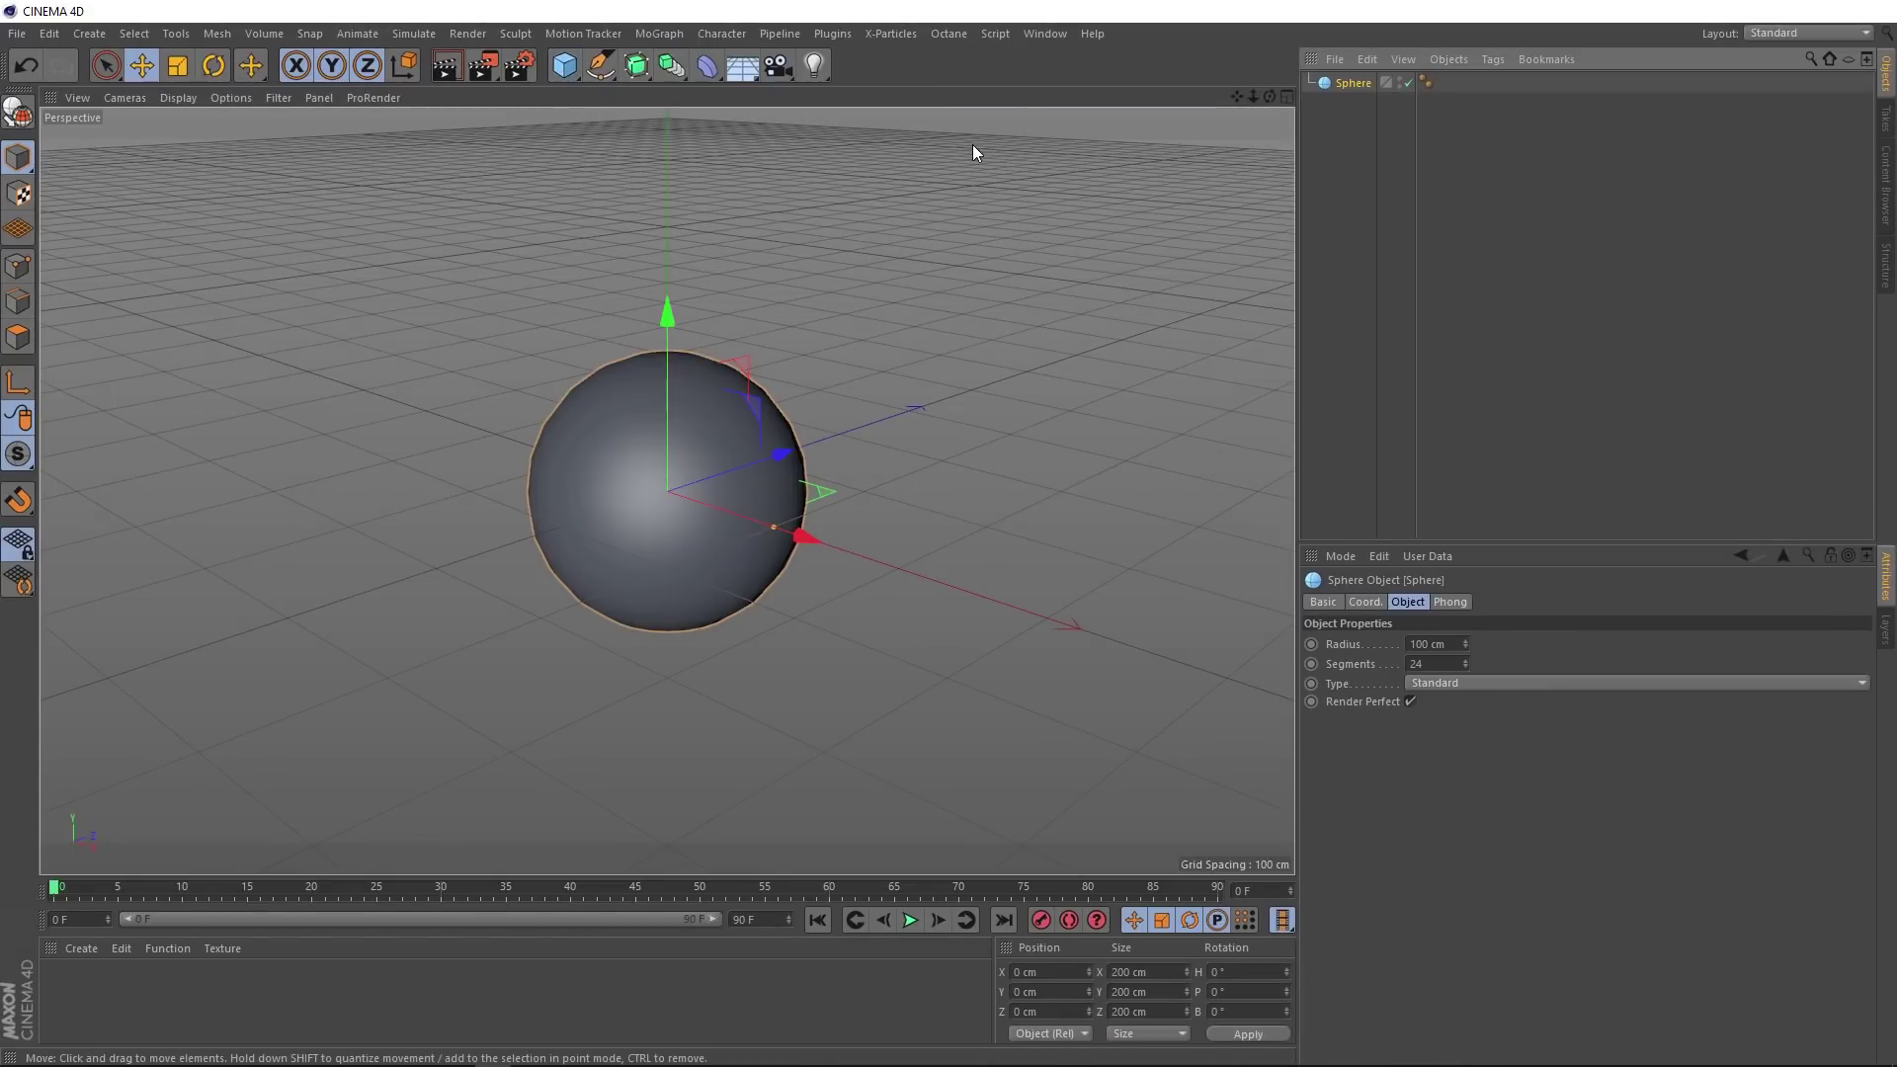
click(178, 97)
click(185, 132)
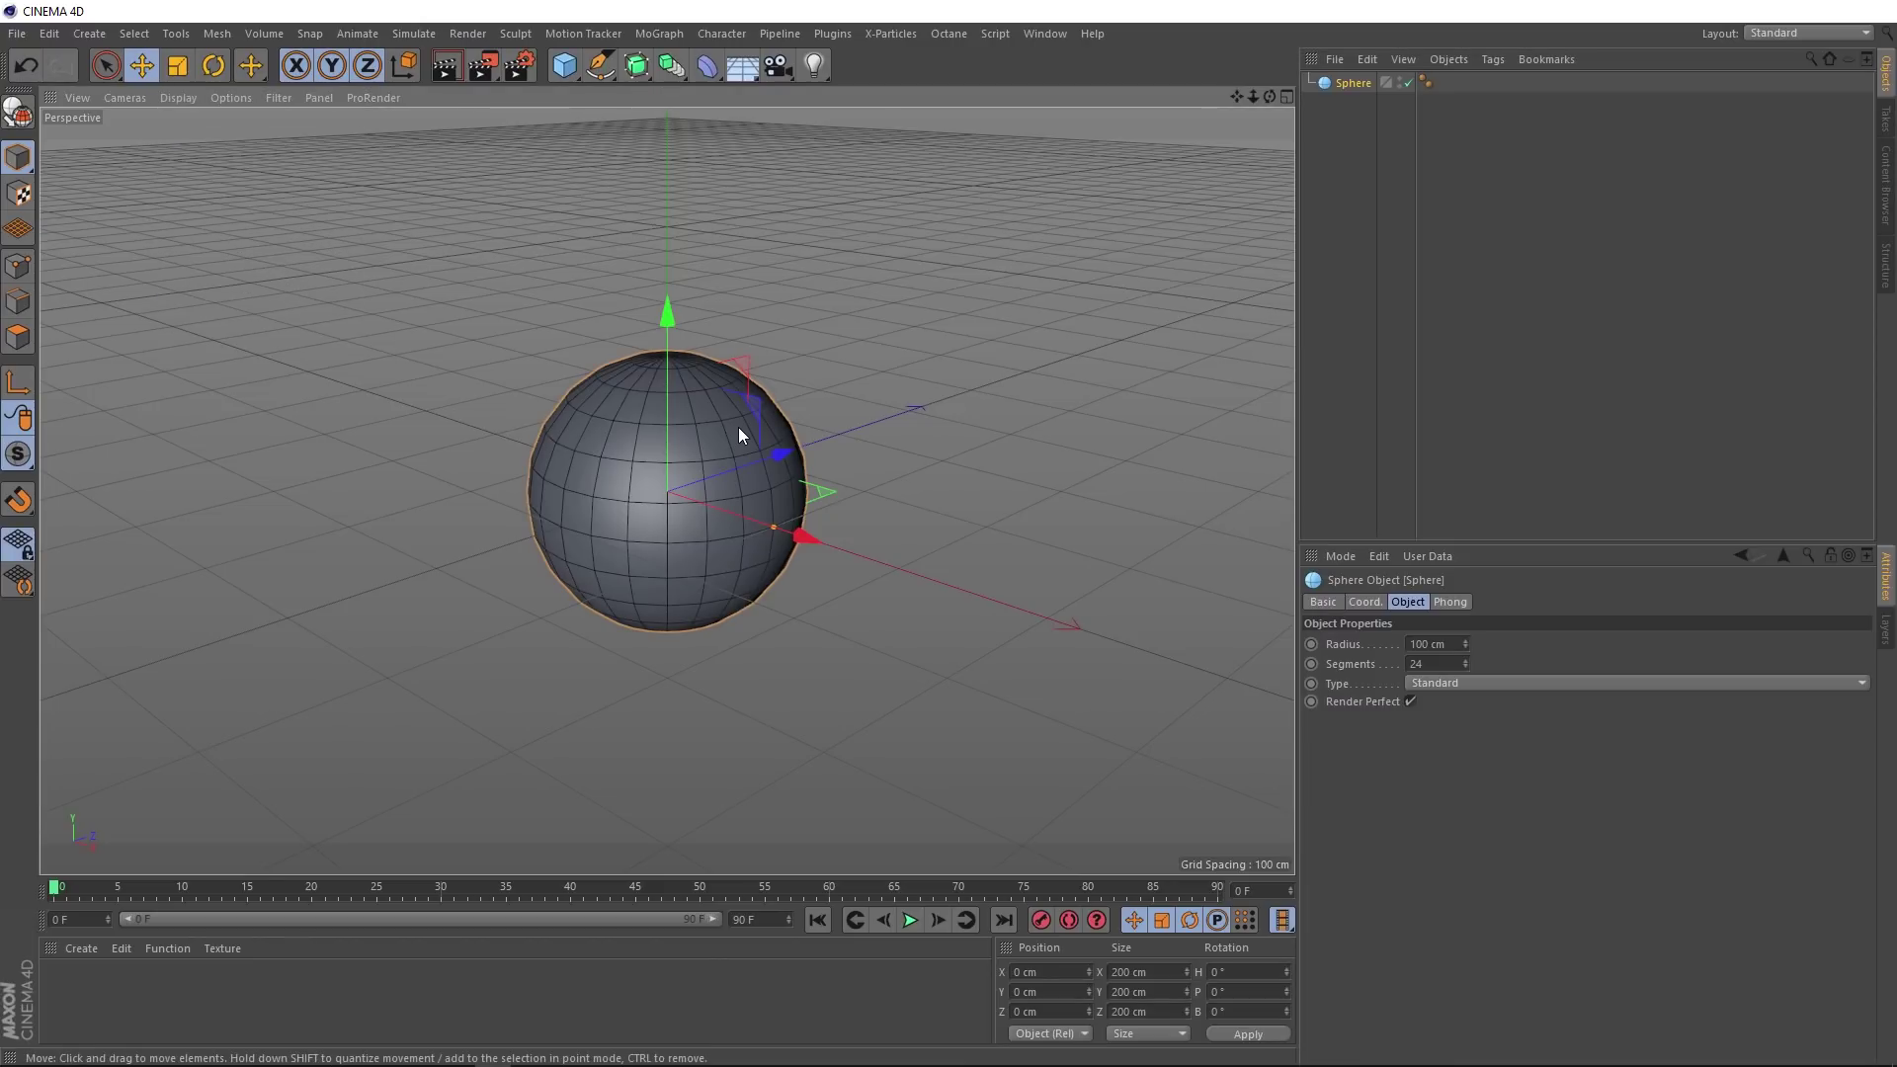
Step: Set the sphere's type to Hexahedron and its segments to 90
alt+right_drag(738, 427, 632, 668)
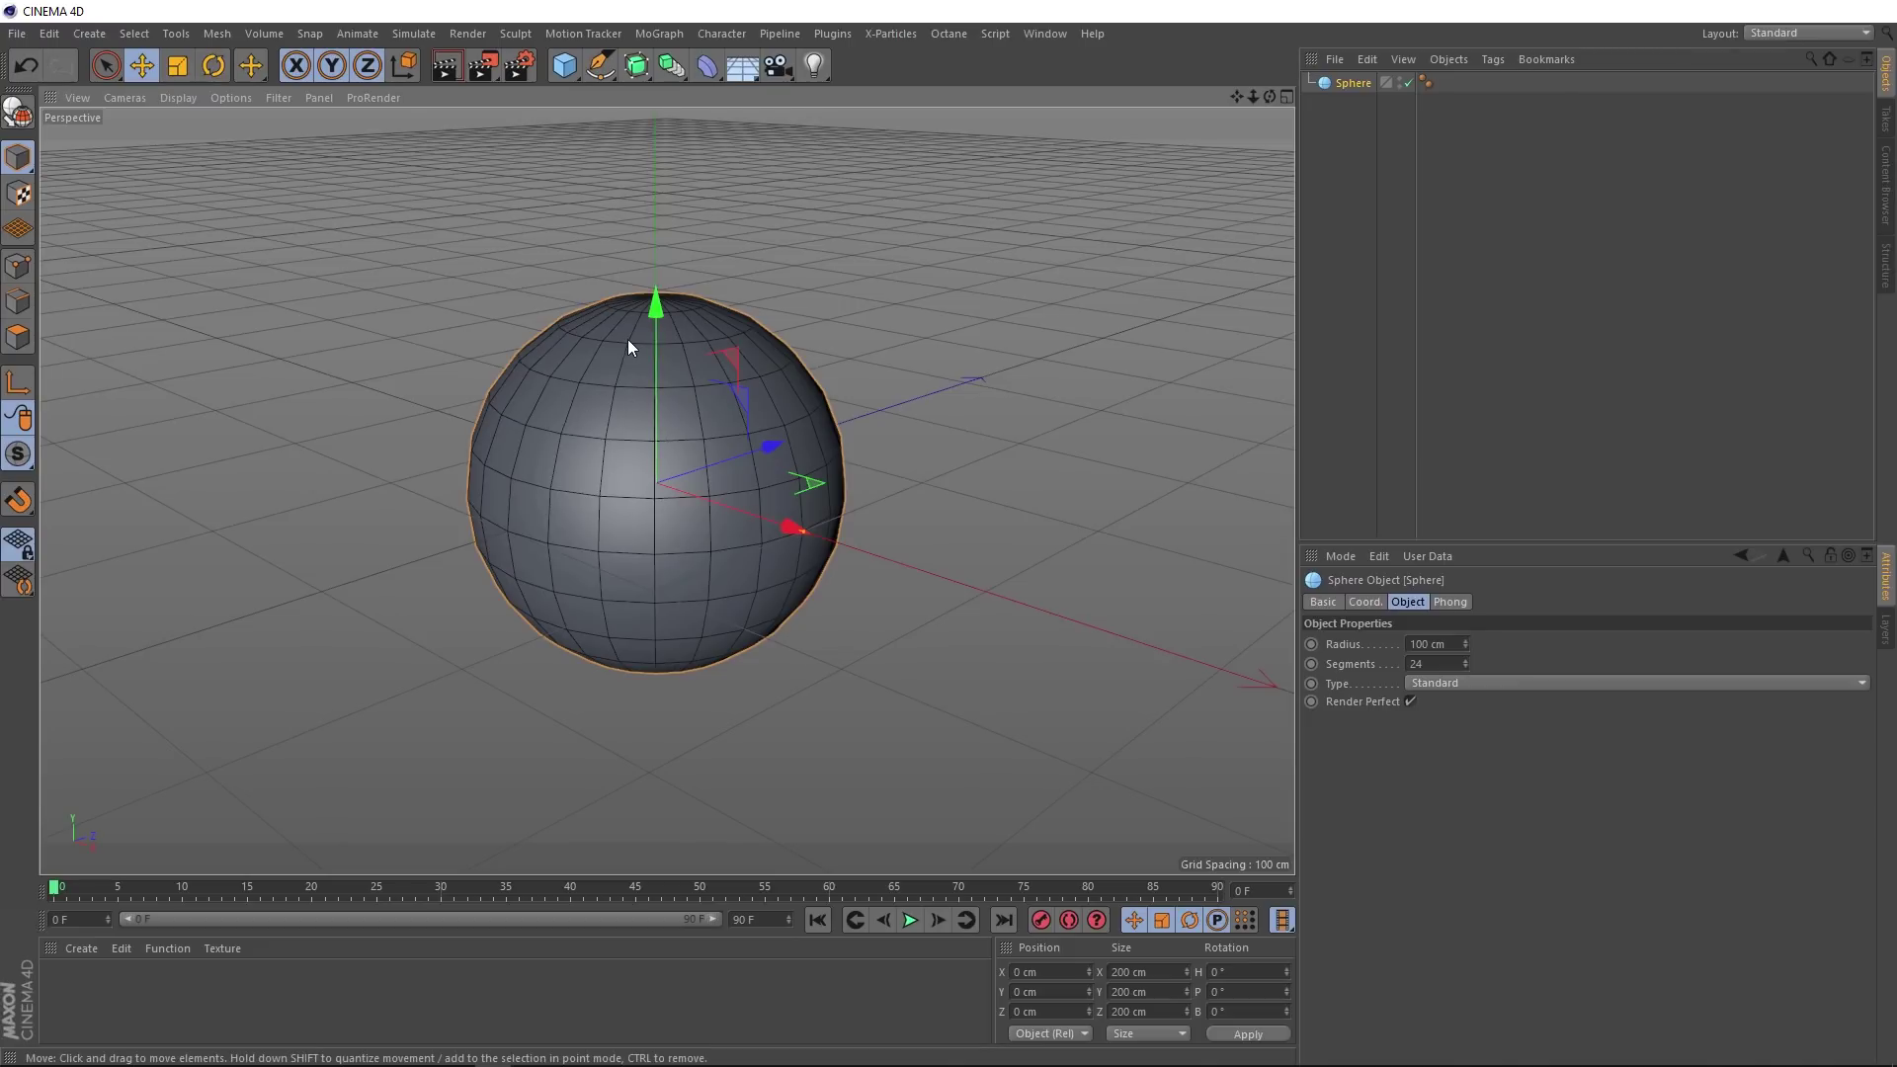
mouse_move(626, 340)
alt+mouse_down()
mouse_move(618, 488)
mouse_move(628, 366)
alt+mouse_up()
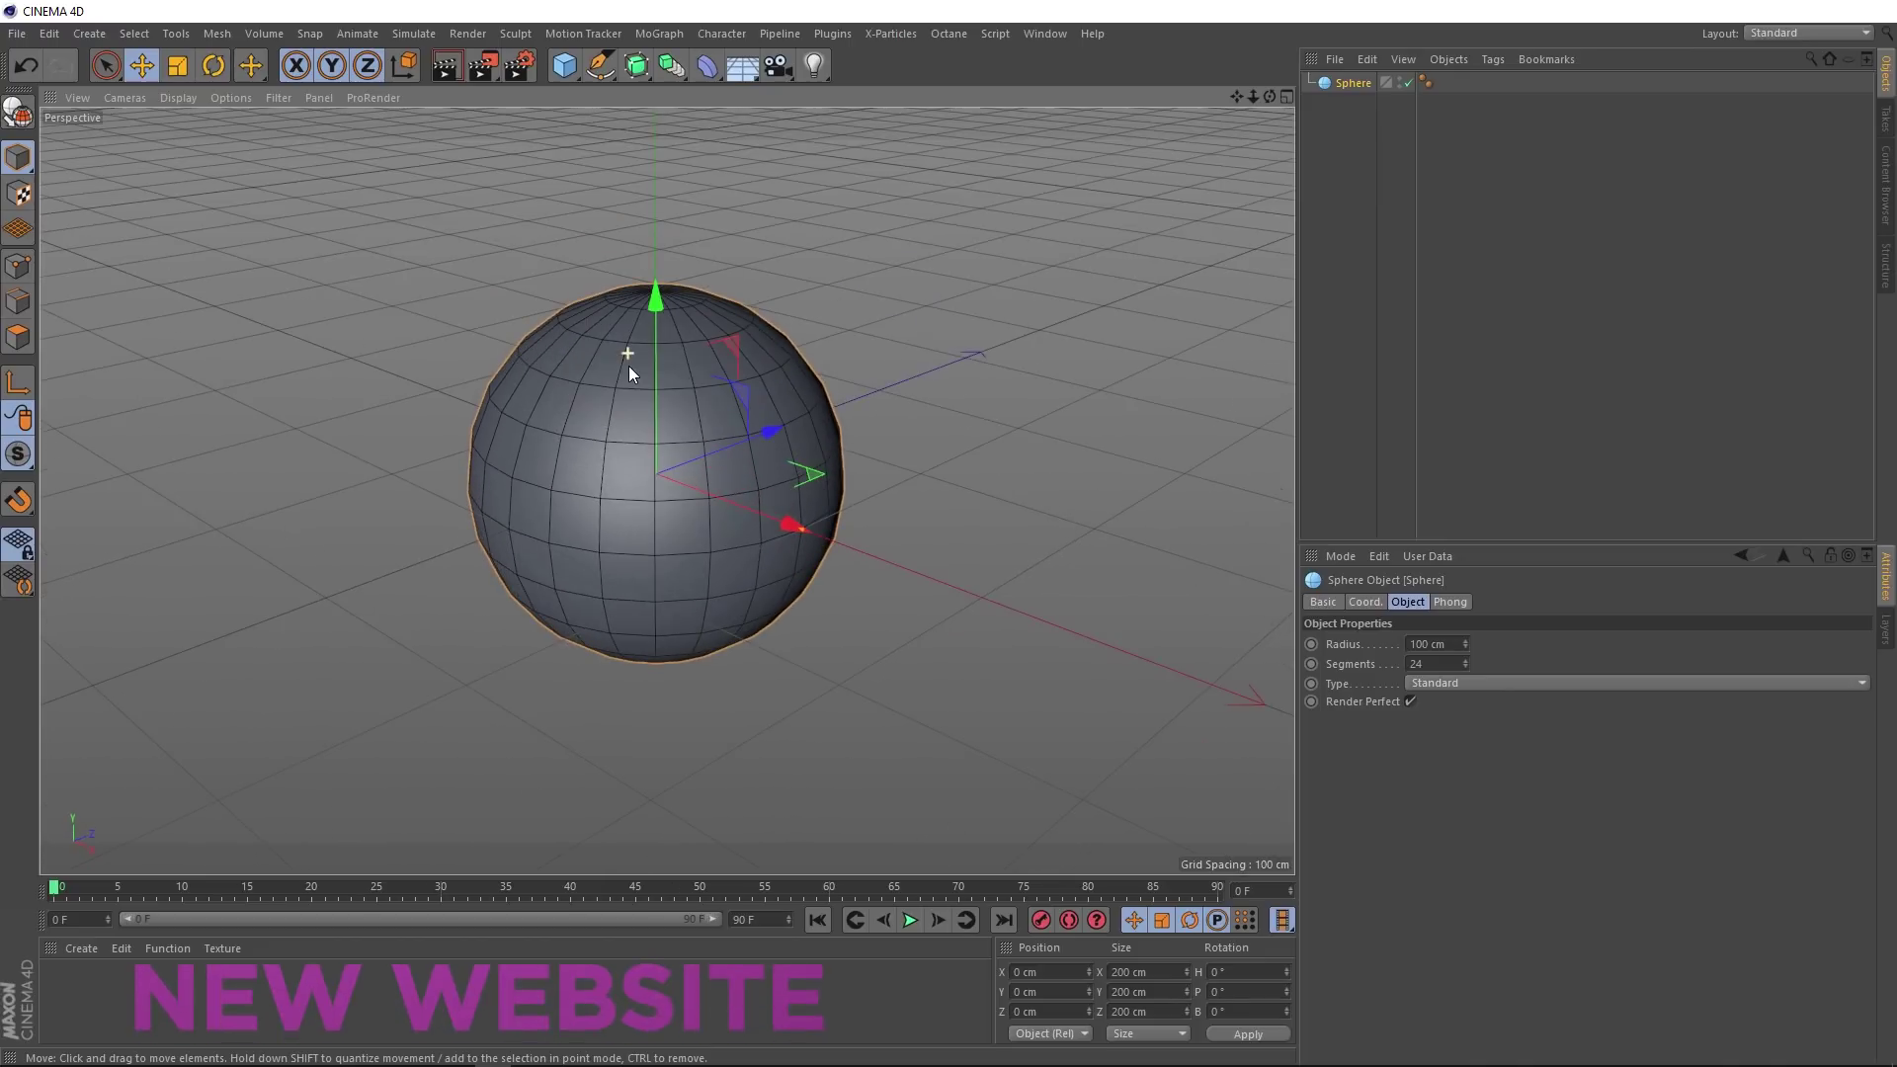
click(1484, 681)
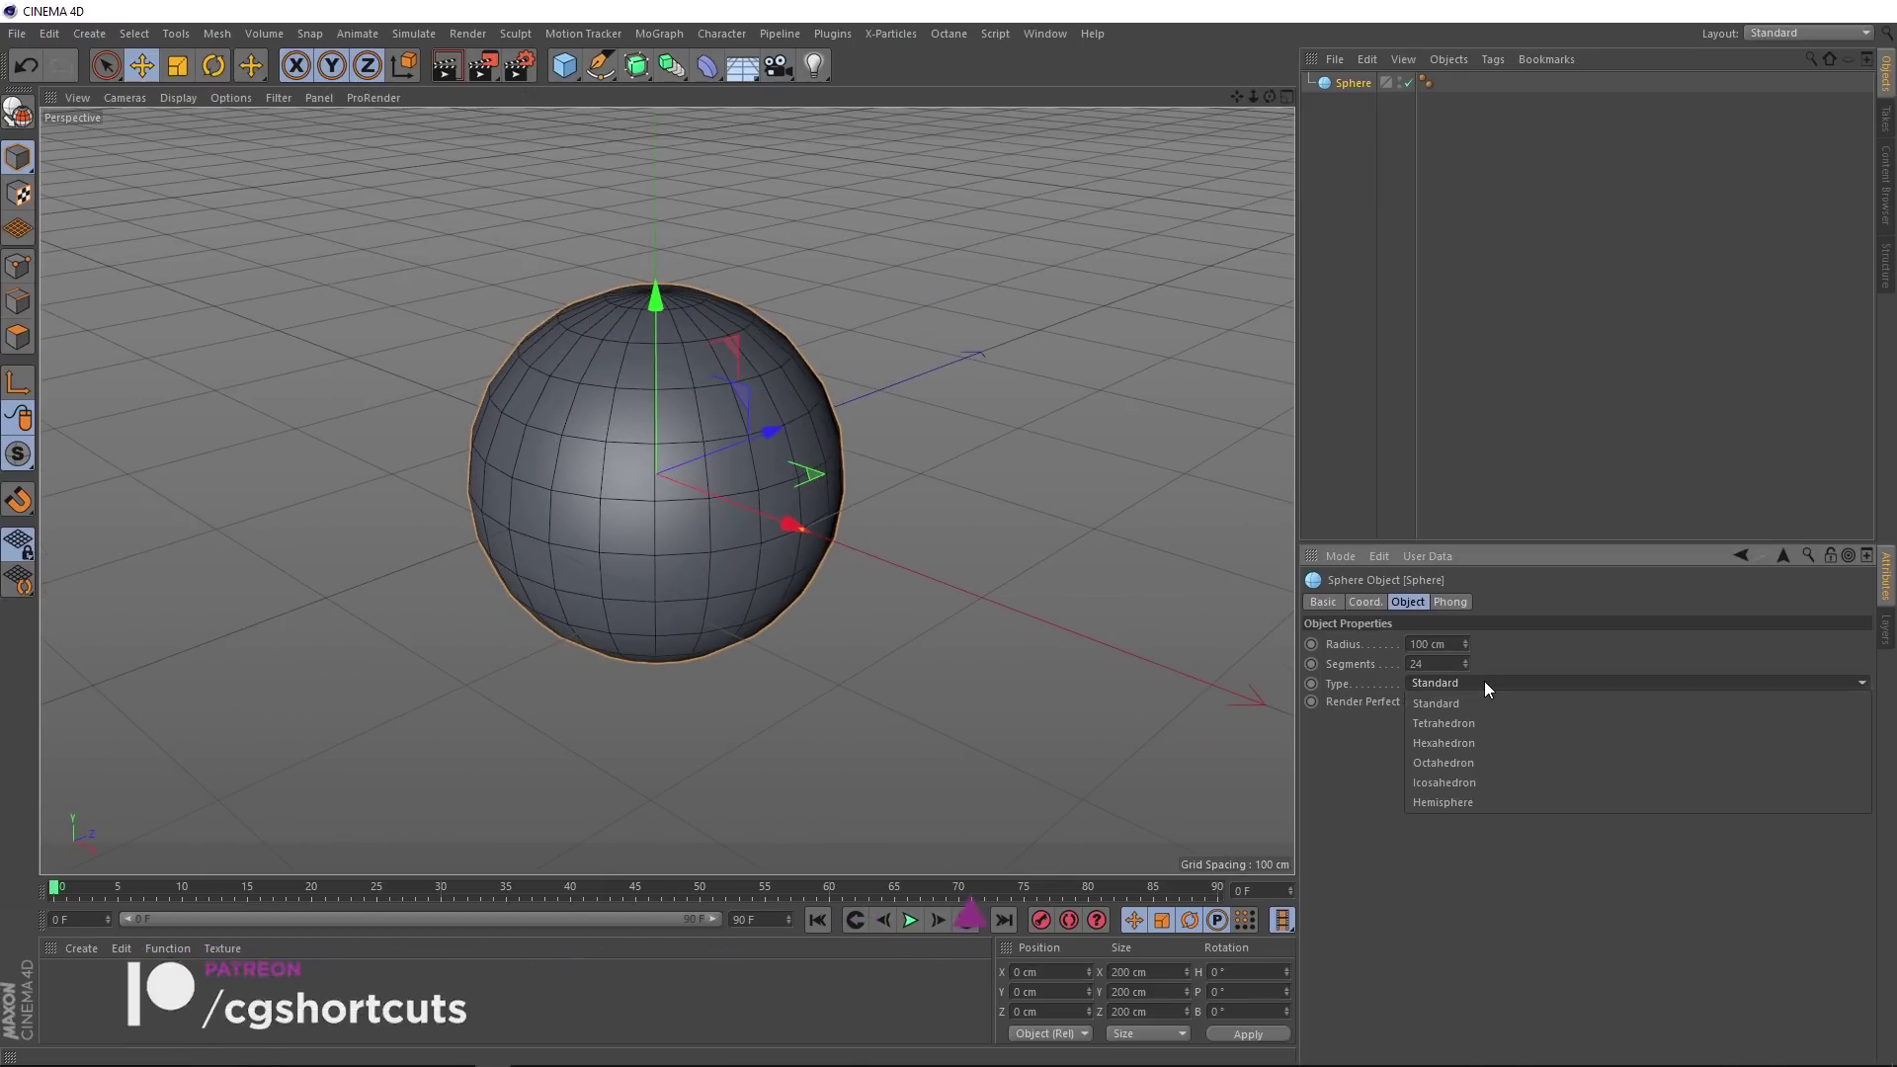
click(1505, 747)
mouse_move(738, 555)
alt+mouse_down()
mouse_move(864, 500)
mouse_move(646, 555)
mouse_move(714, 551)
alt+mouse_up()
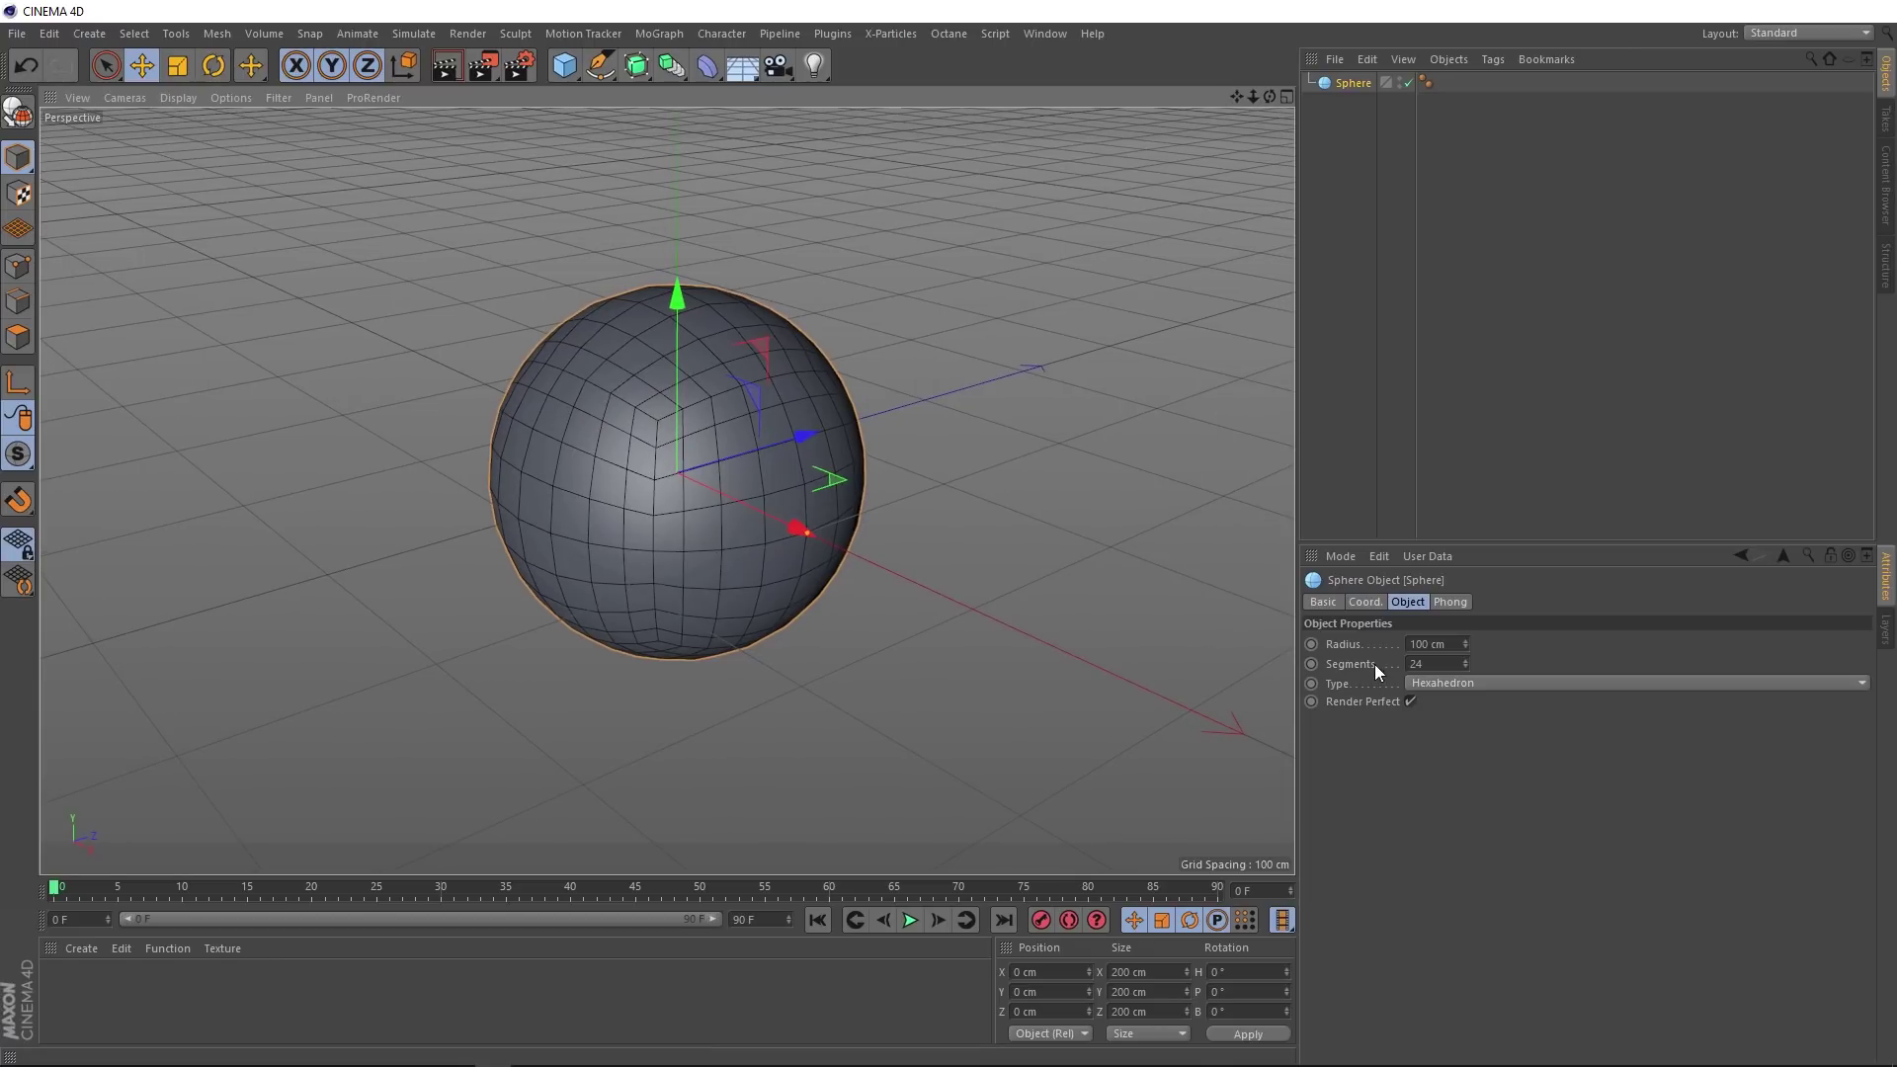
click(1423, 664)
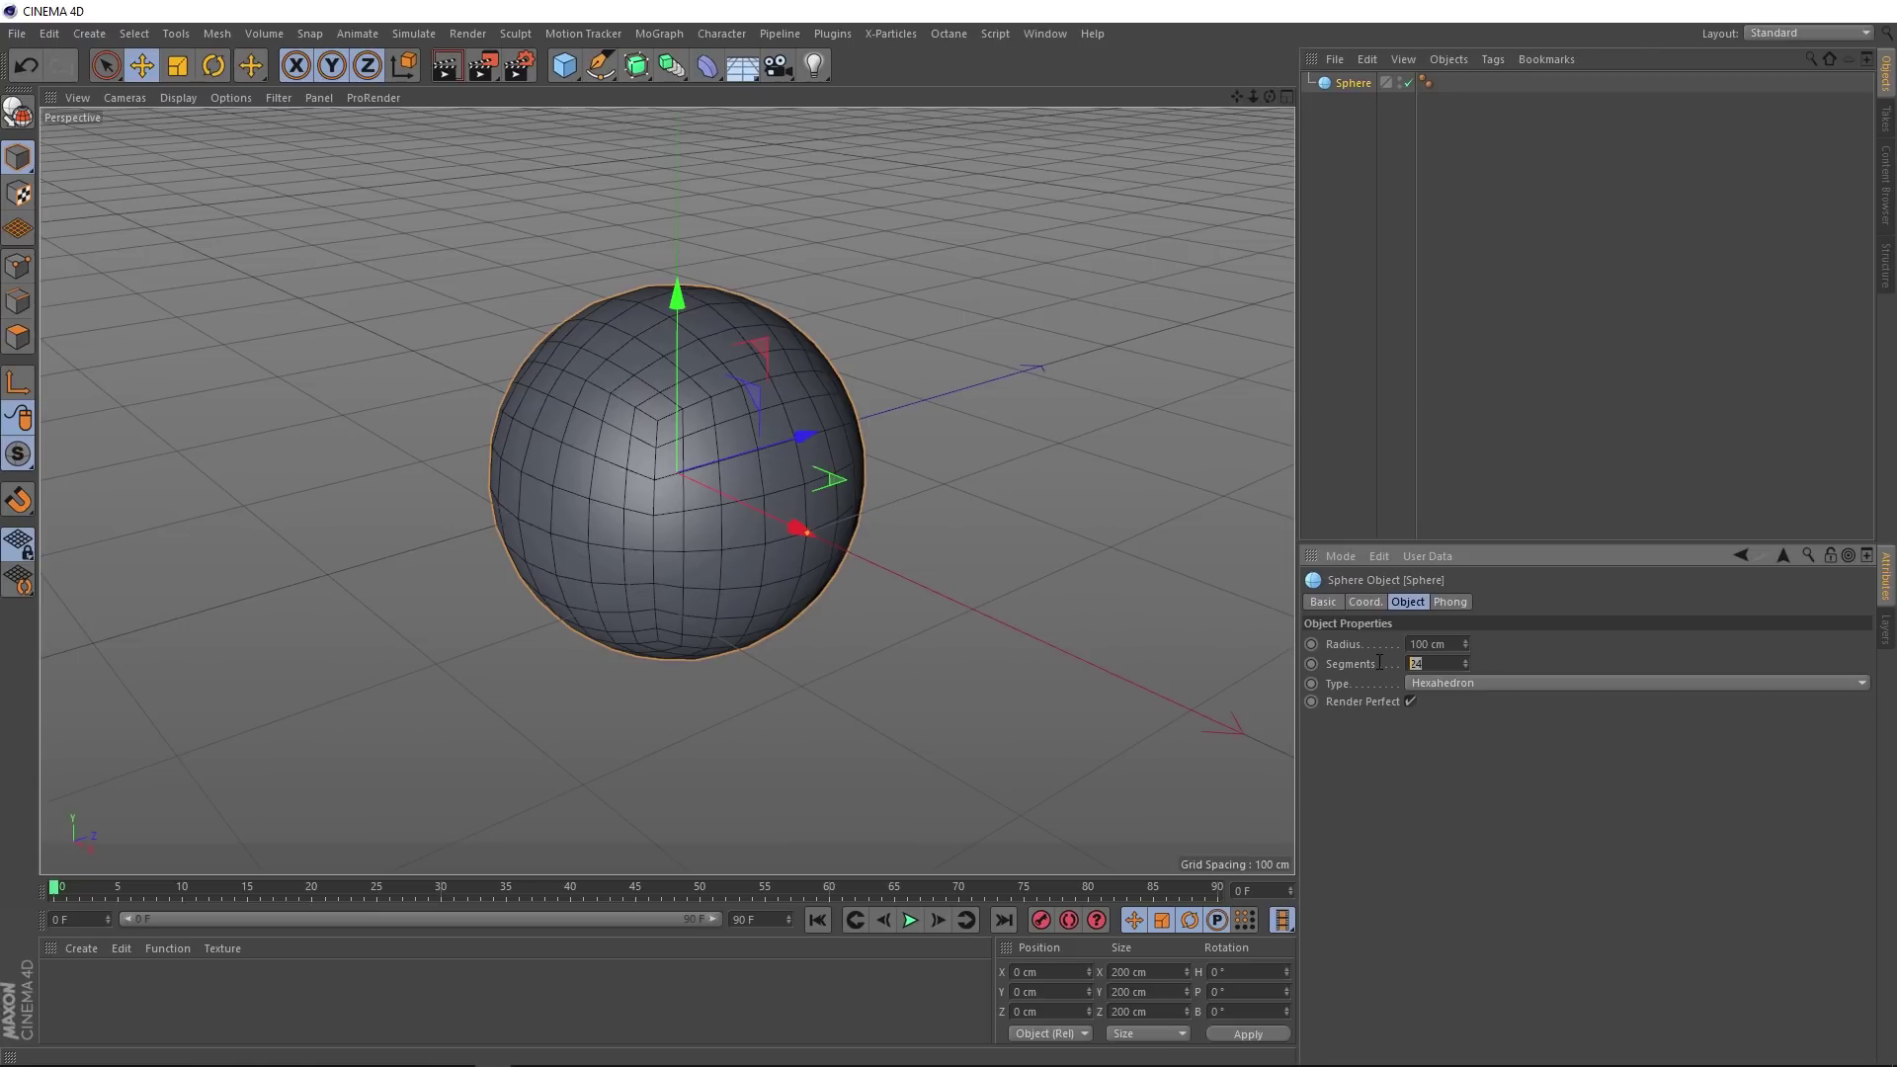
key(Return)
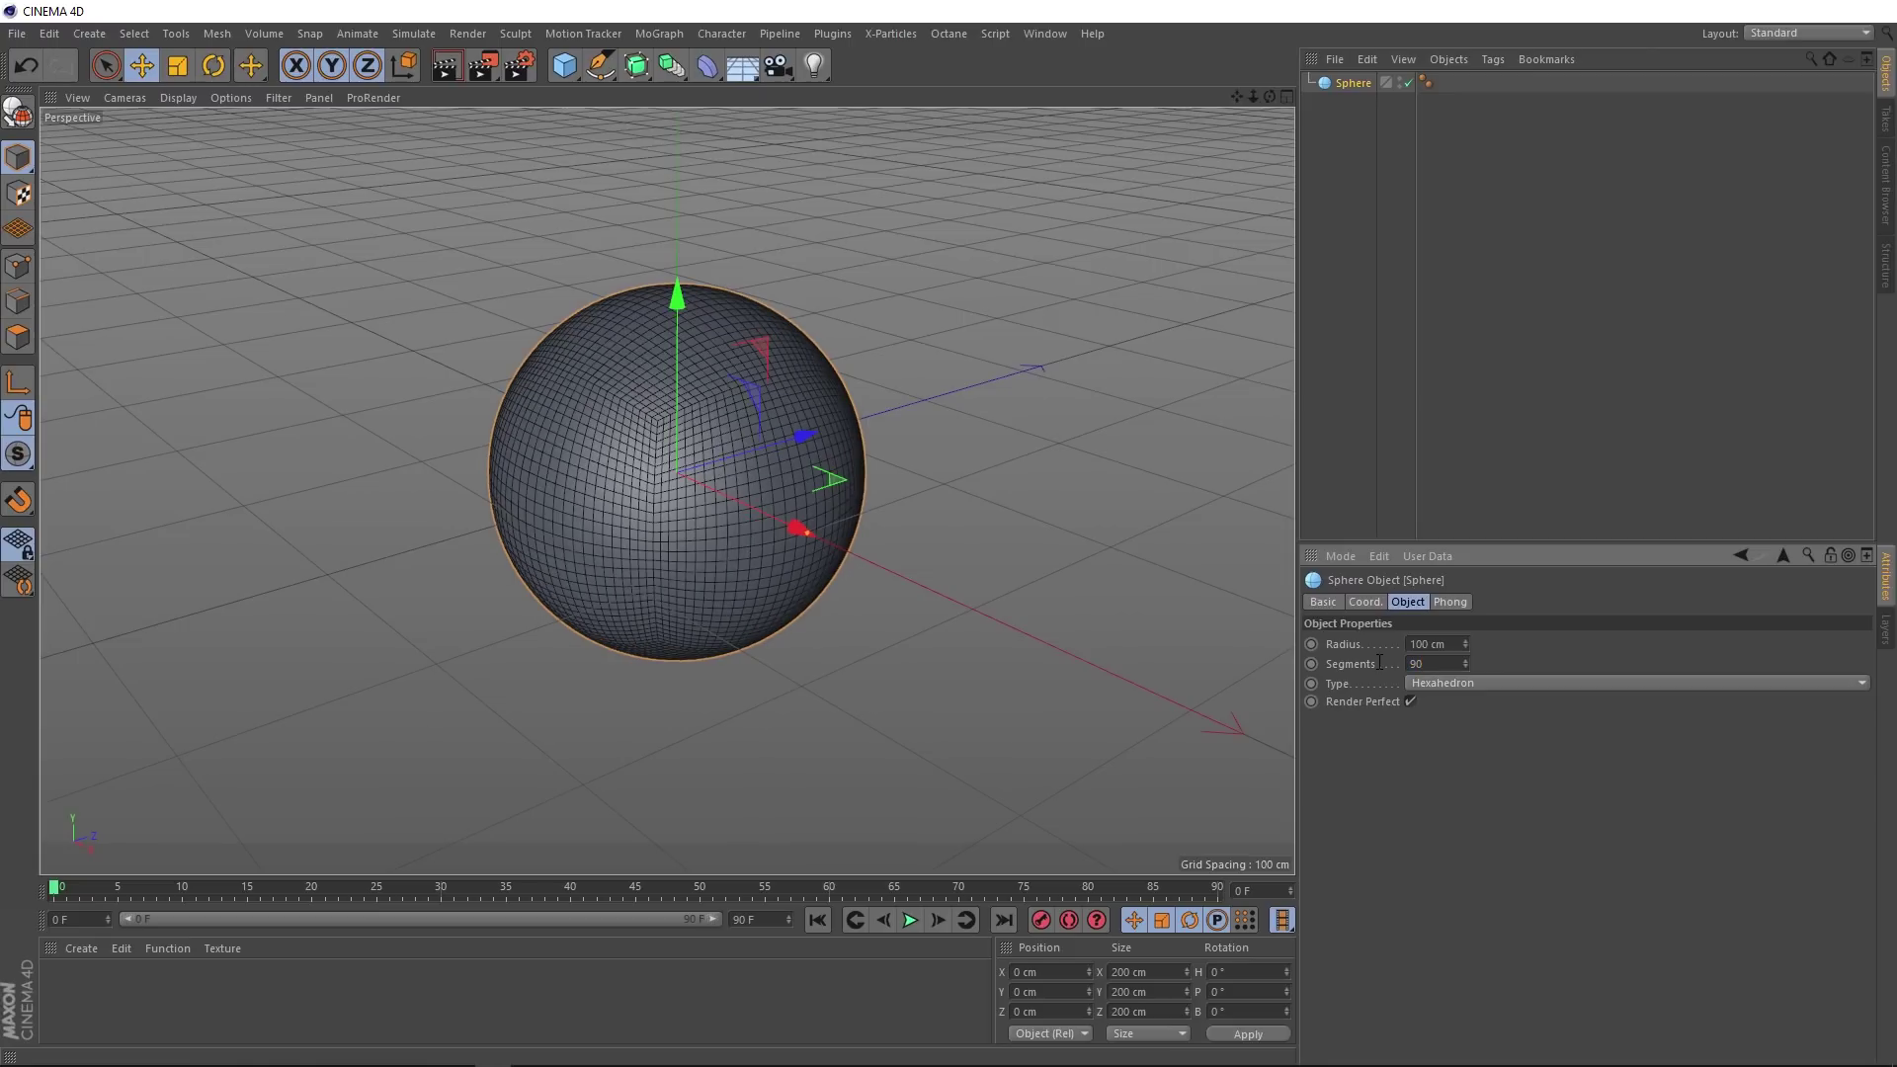
Step: Add a Displacer deformer as a child of the sphere and assign a Noise shader to it
alt+middle_drag(964, 639, 955, 638)
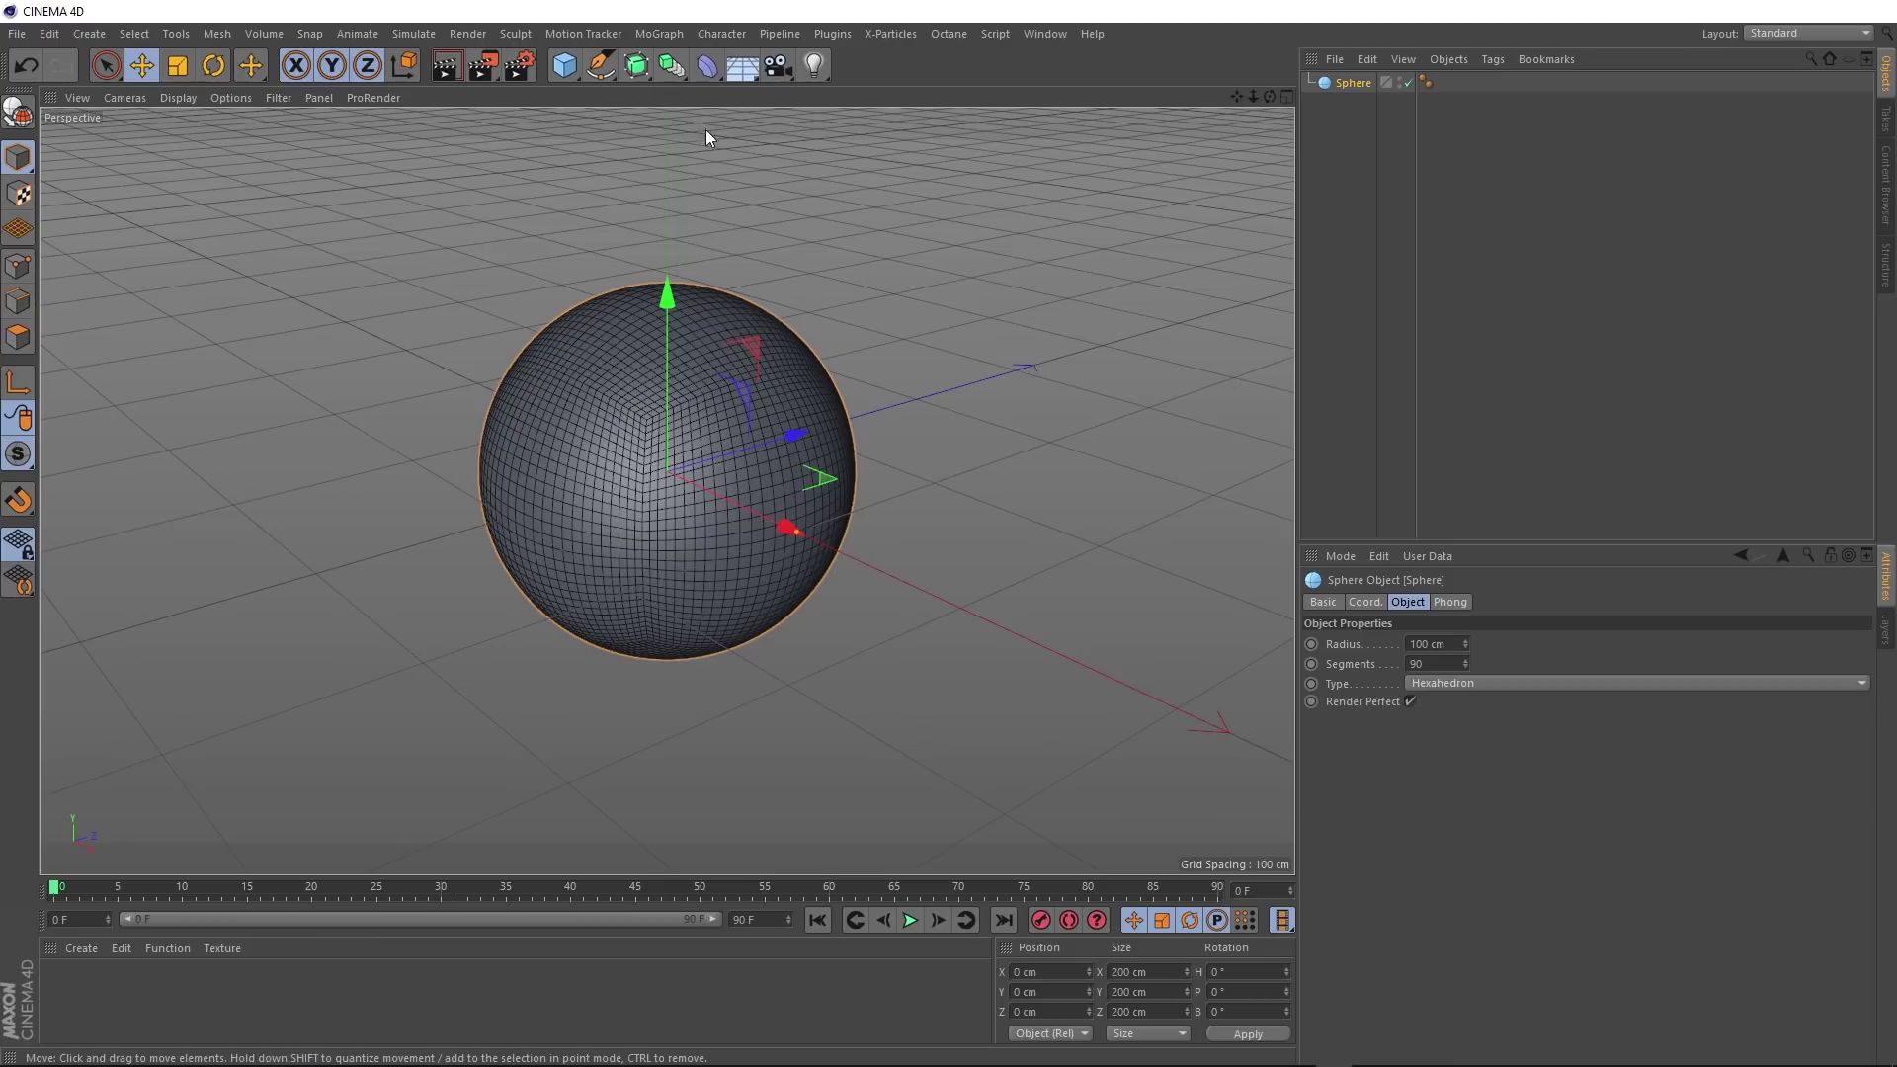
click(707, 65)
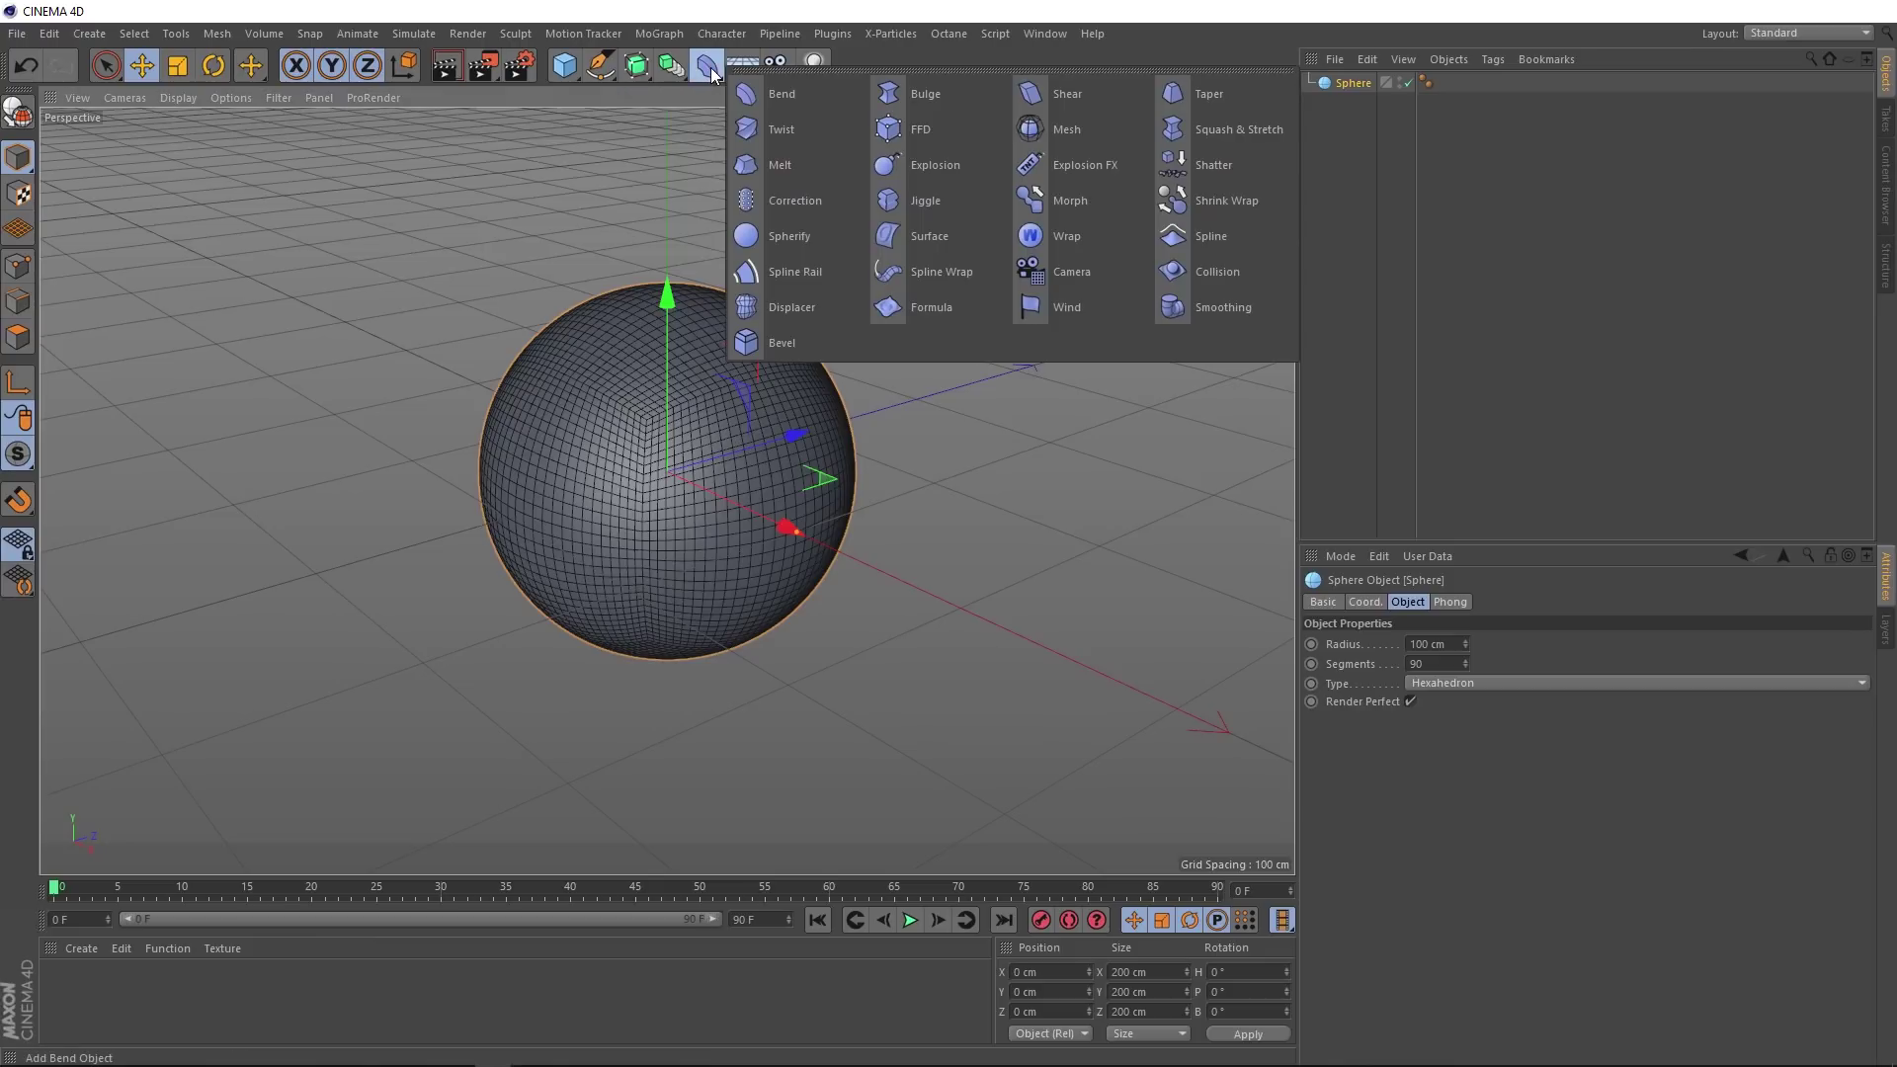
click(846, 305)
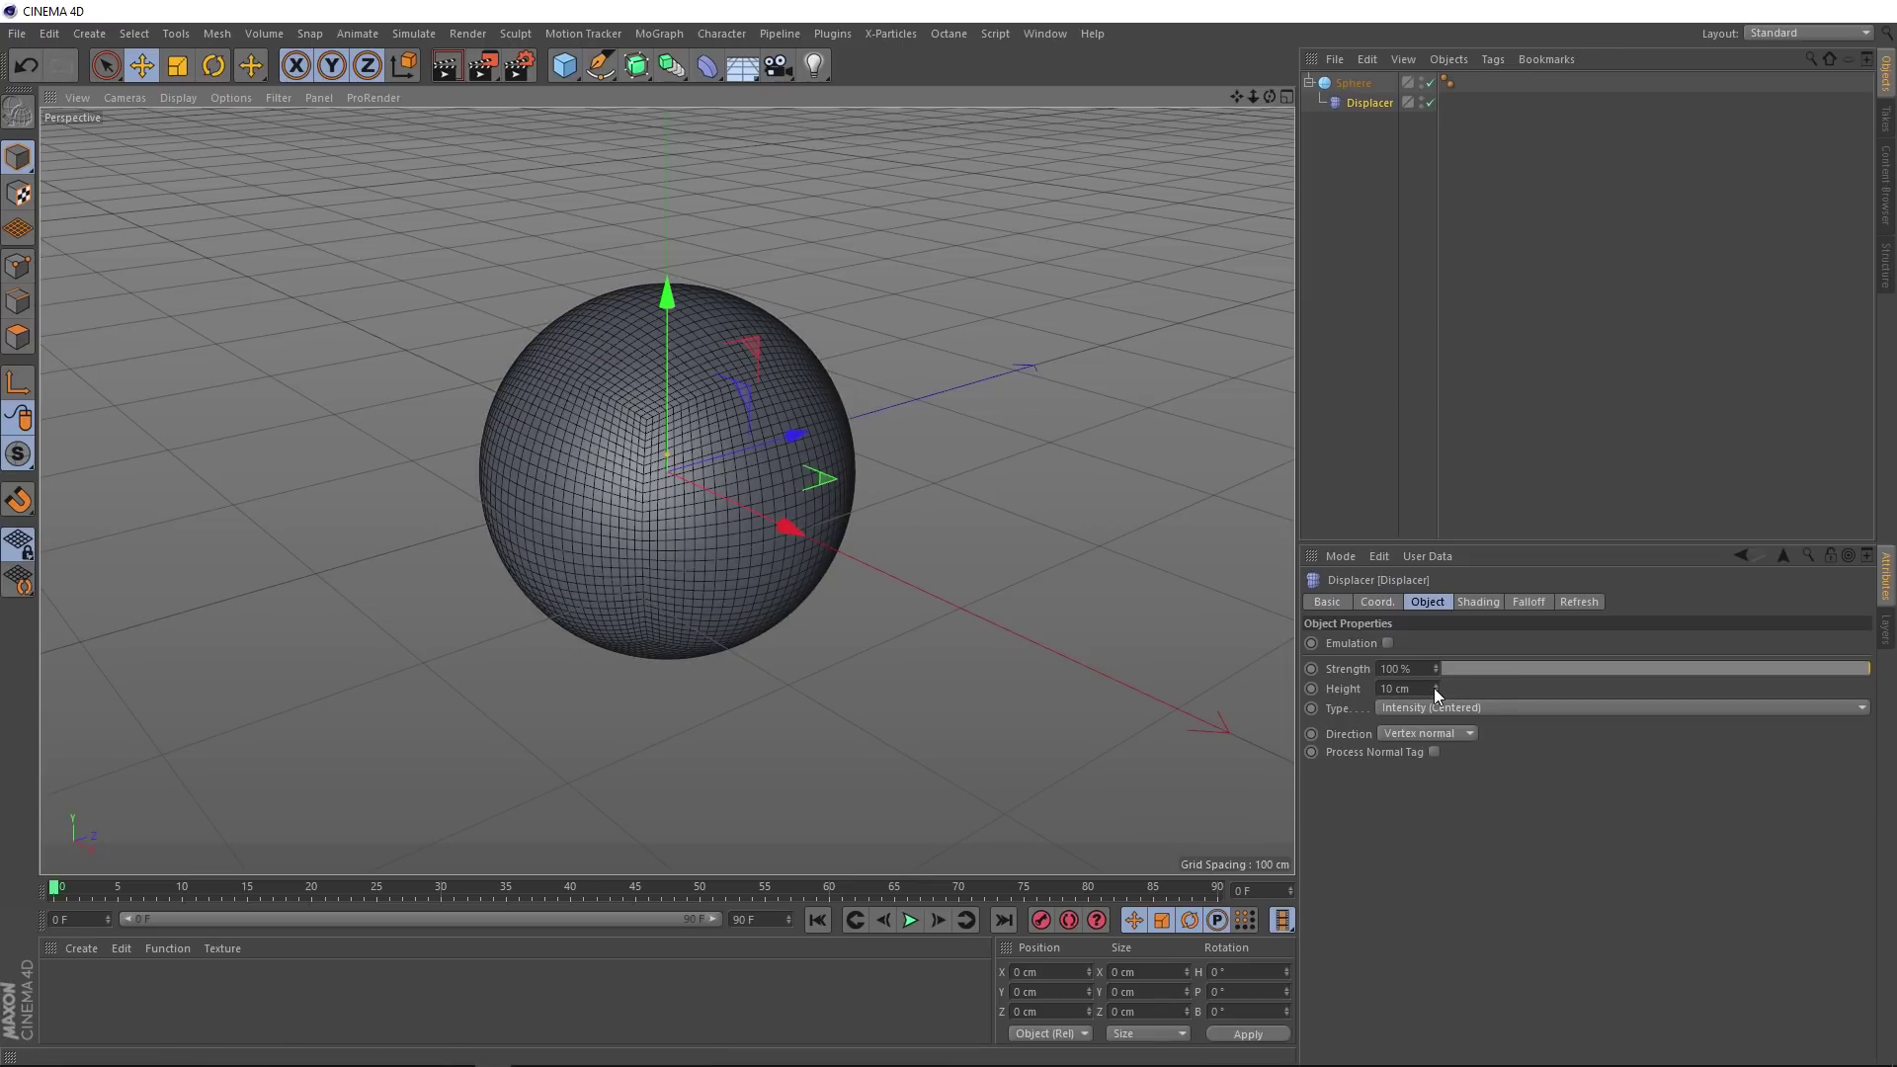
click(1480, 600)
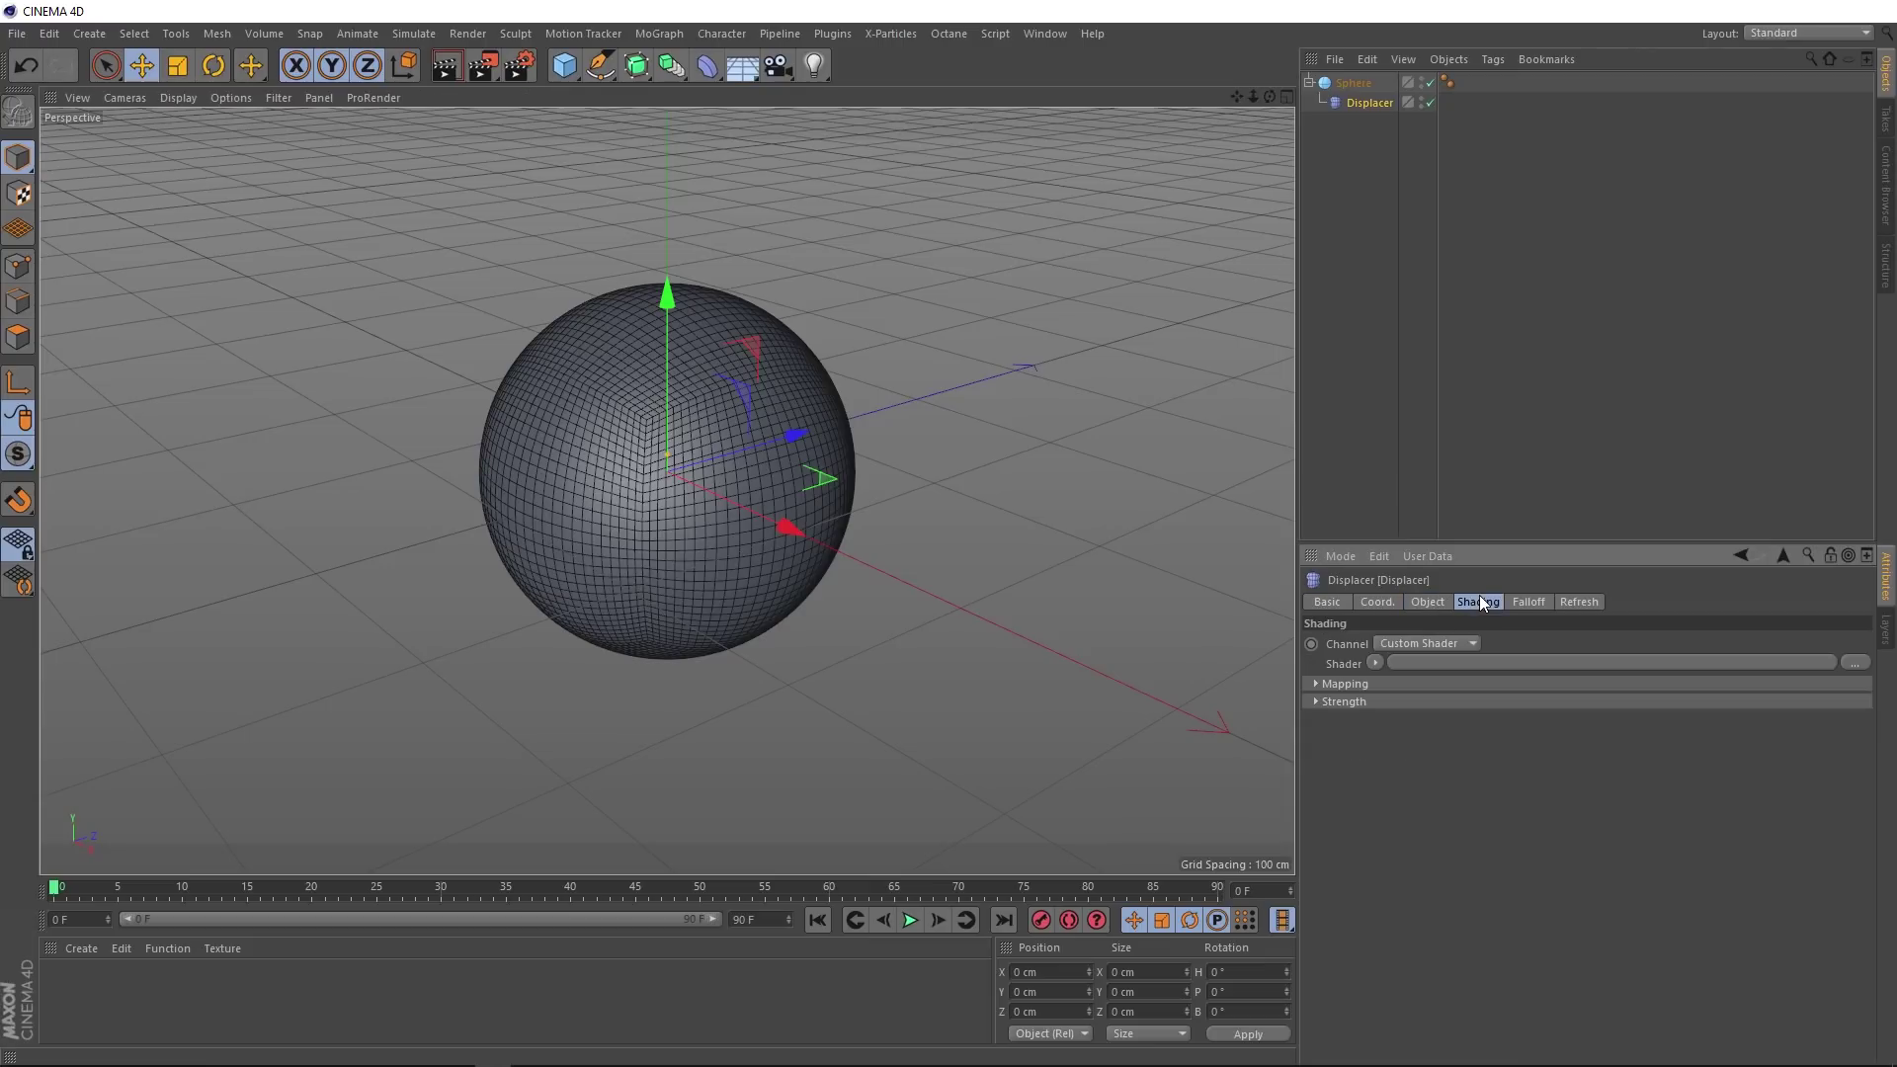
click(1372, 662)
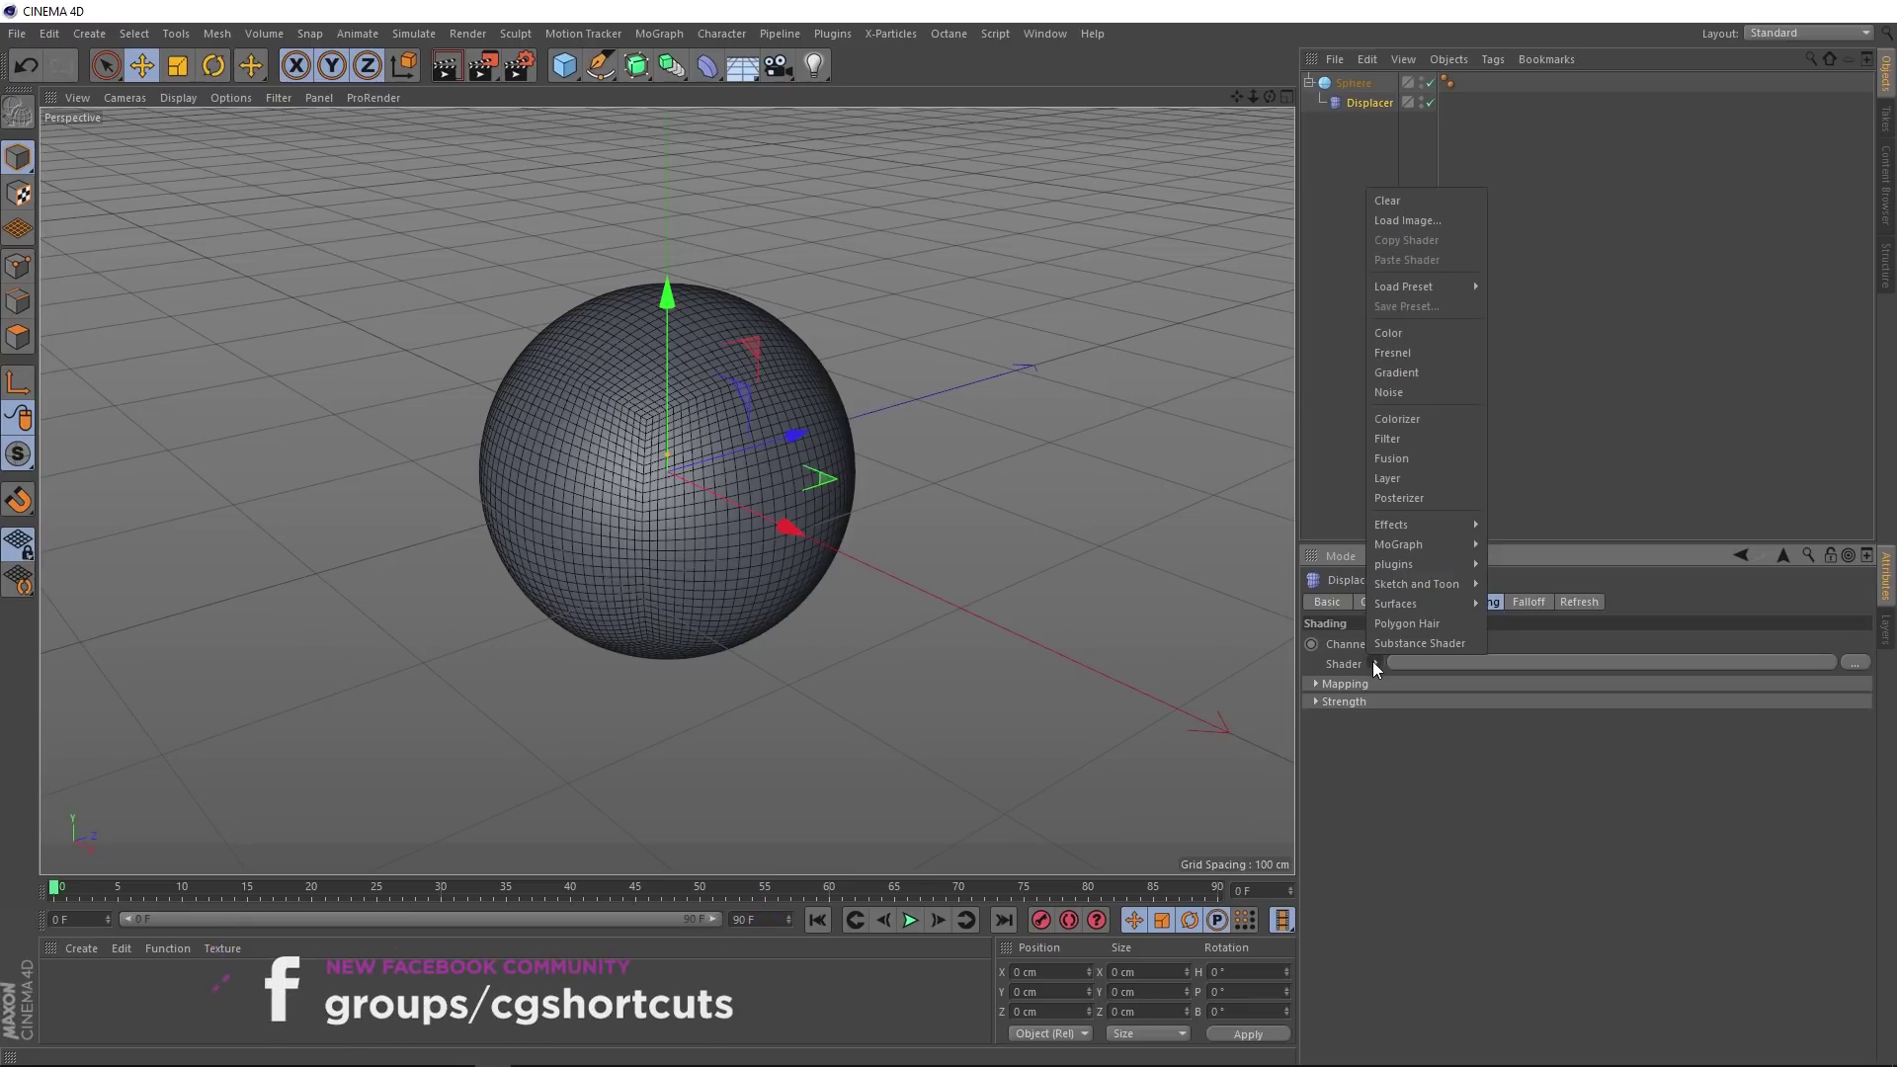
click(1422, 395)
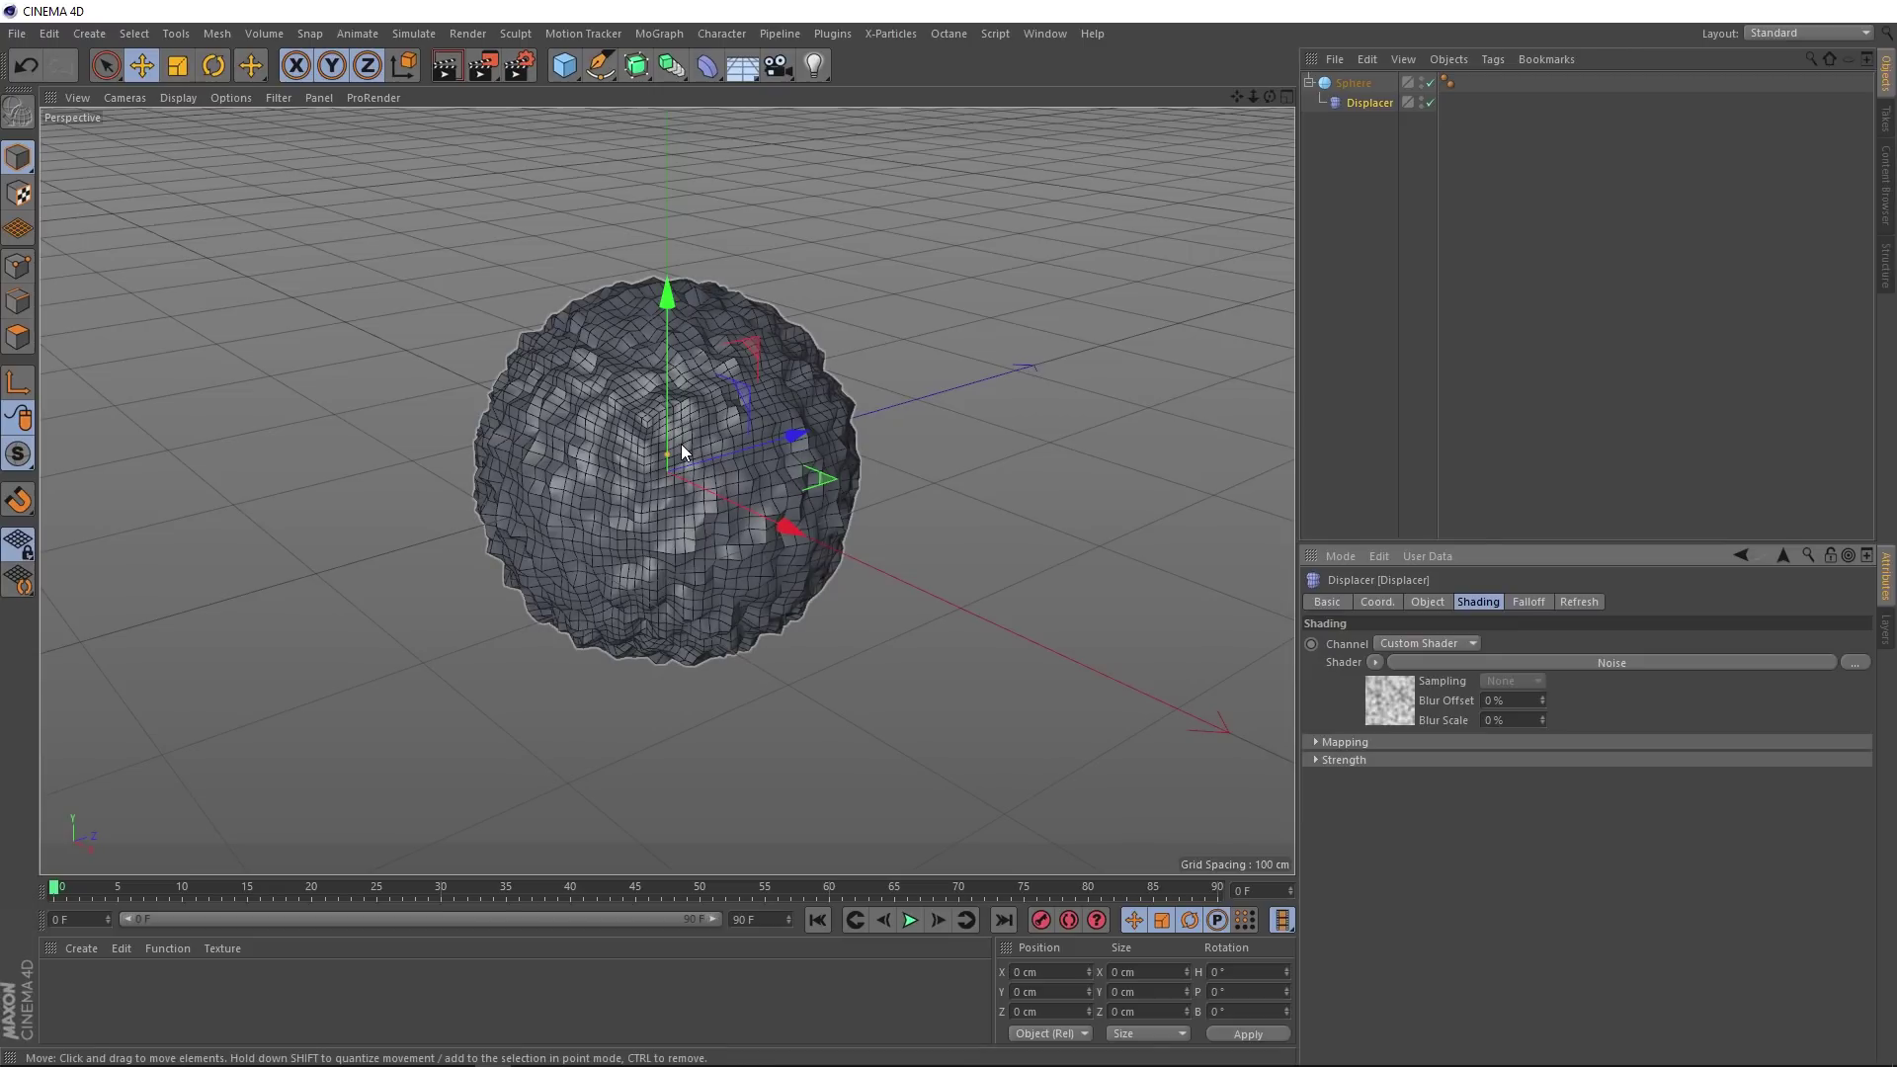
Step: Configure the Displacer's noise shader with Zada noise, a global scale of 800% and an animation speed of 0.4
click(1549, 662)
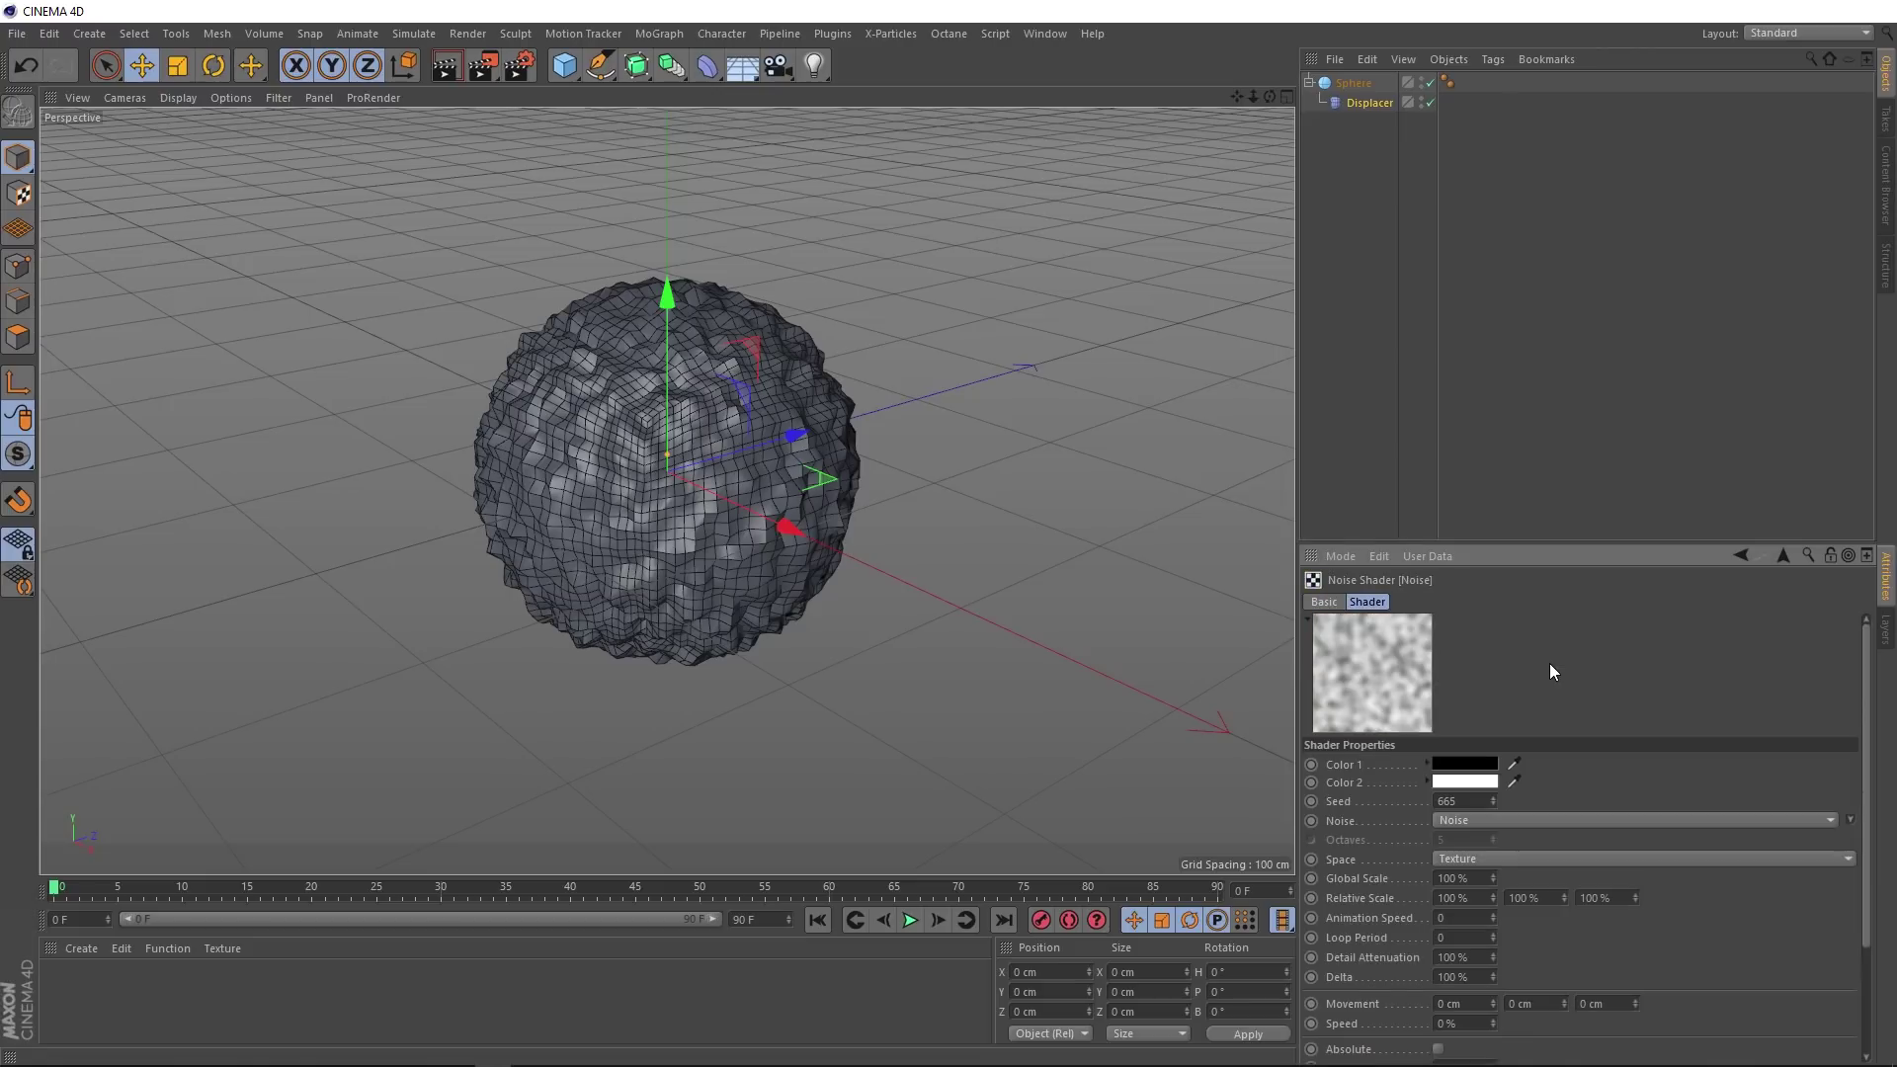
click(1530, 818)
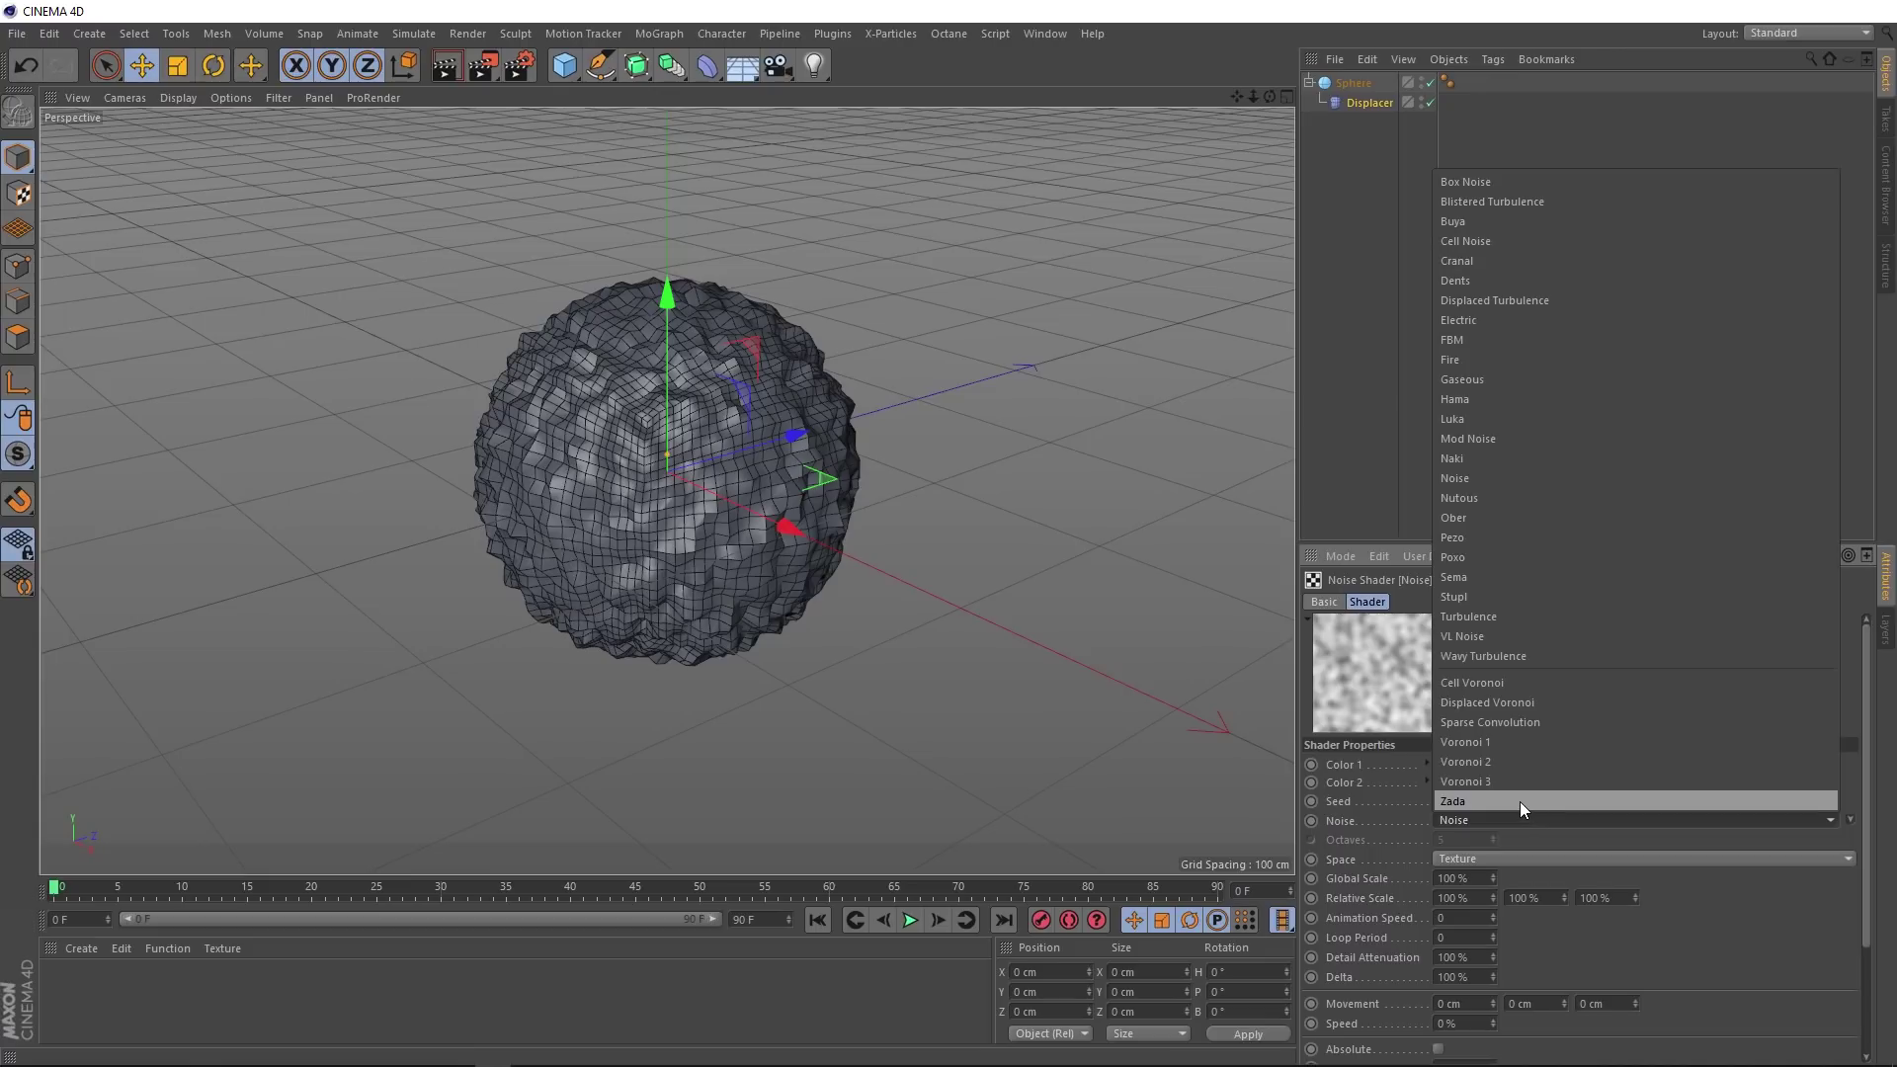
click(1519, 802)
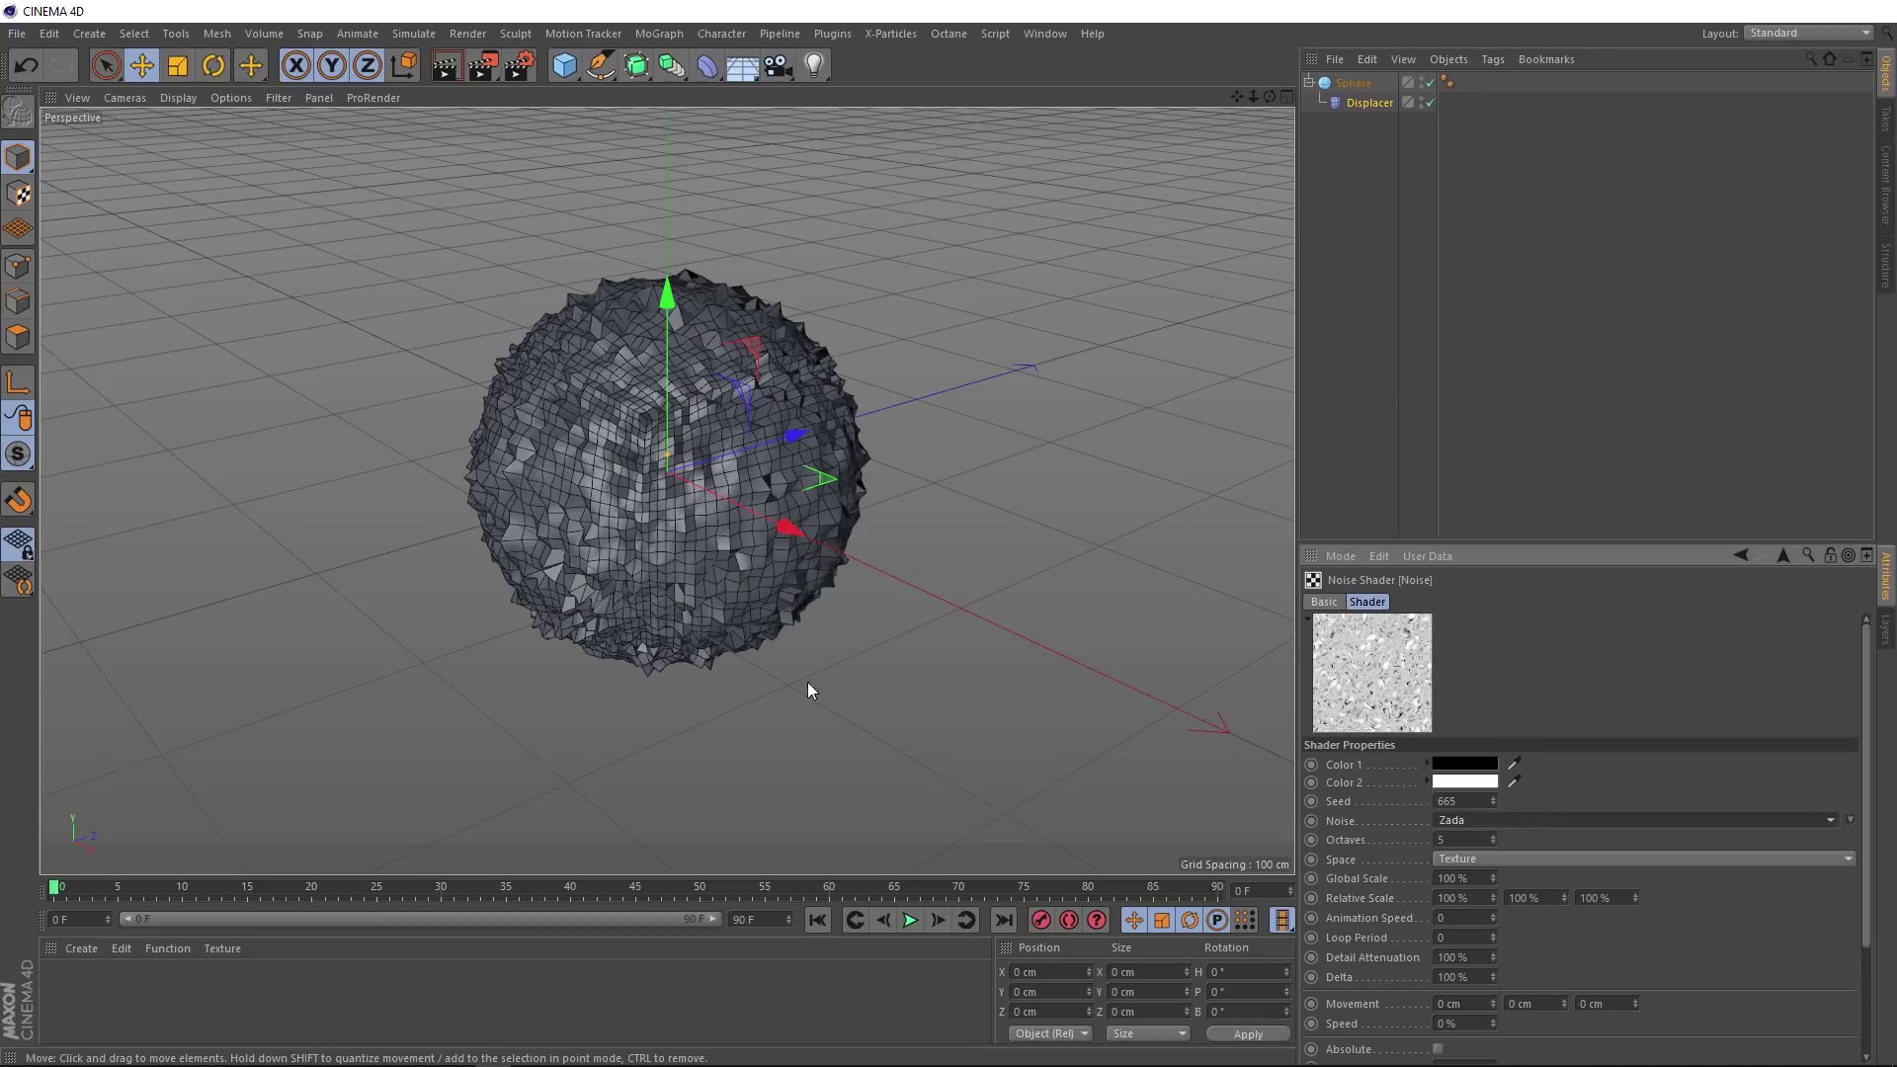
mouse_move(685, 642)
alt+mouse_down()
mouse_move(792, 624)
mouse_move(708, 634)
alt+mouse_up()
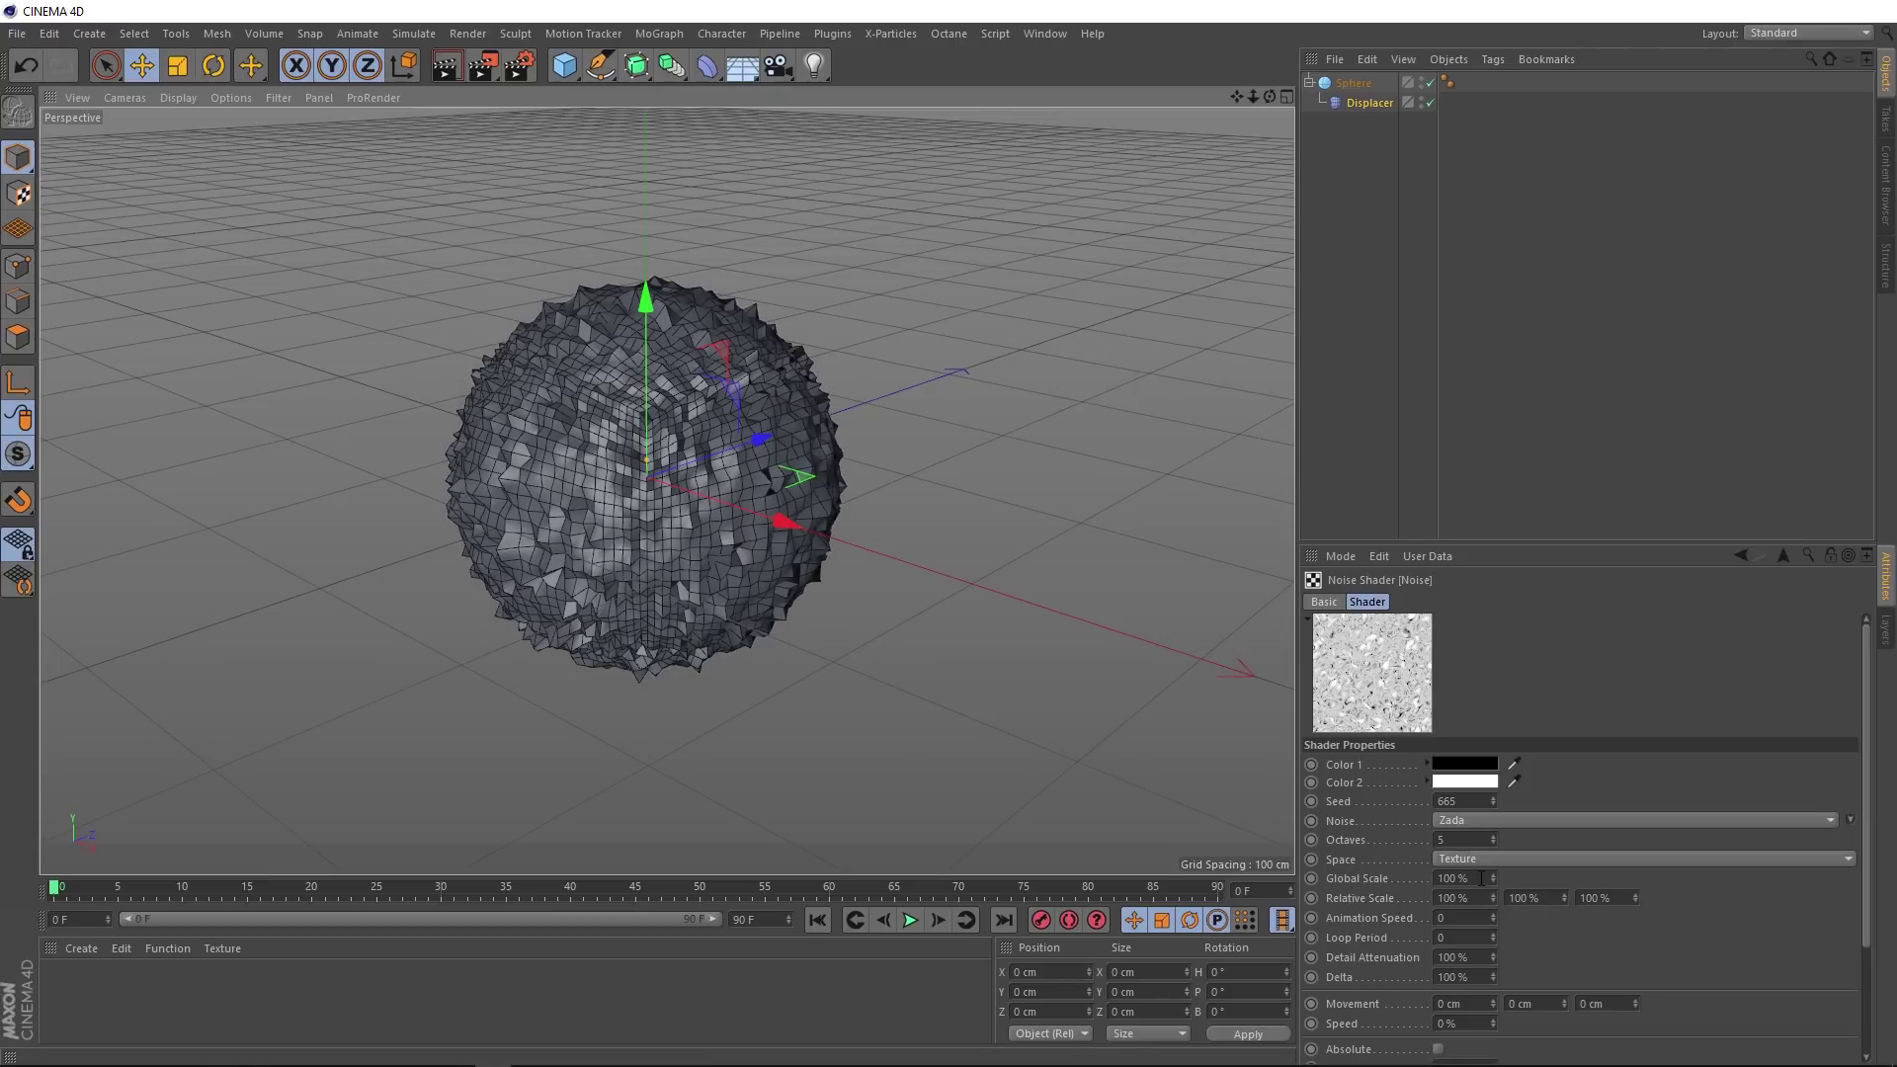
click(1418, 877)
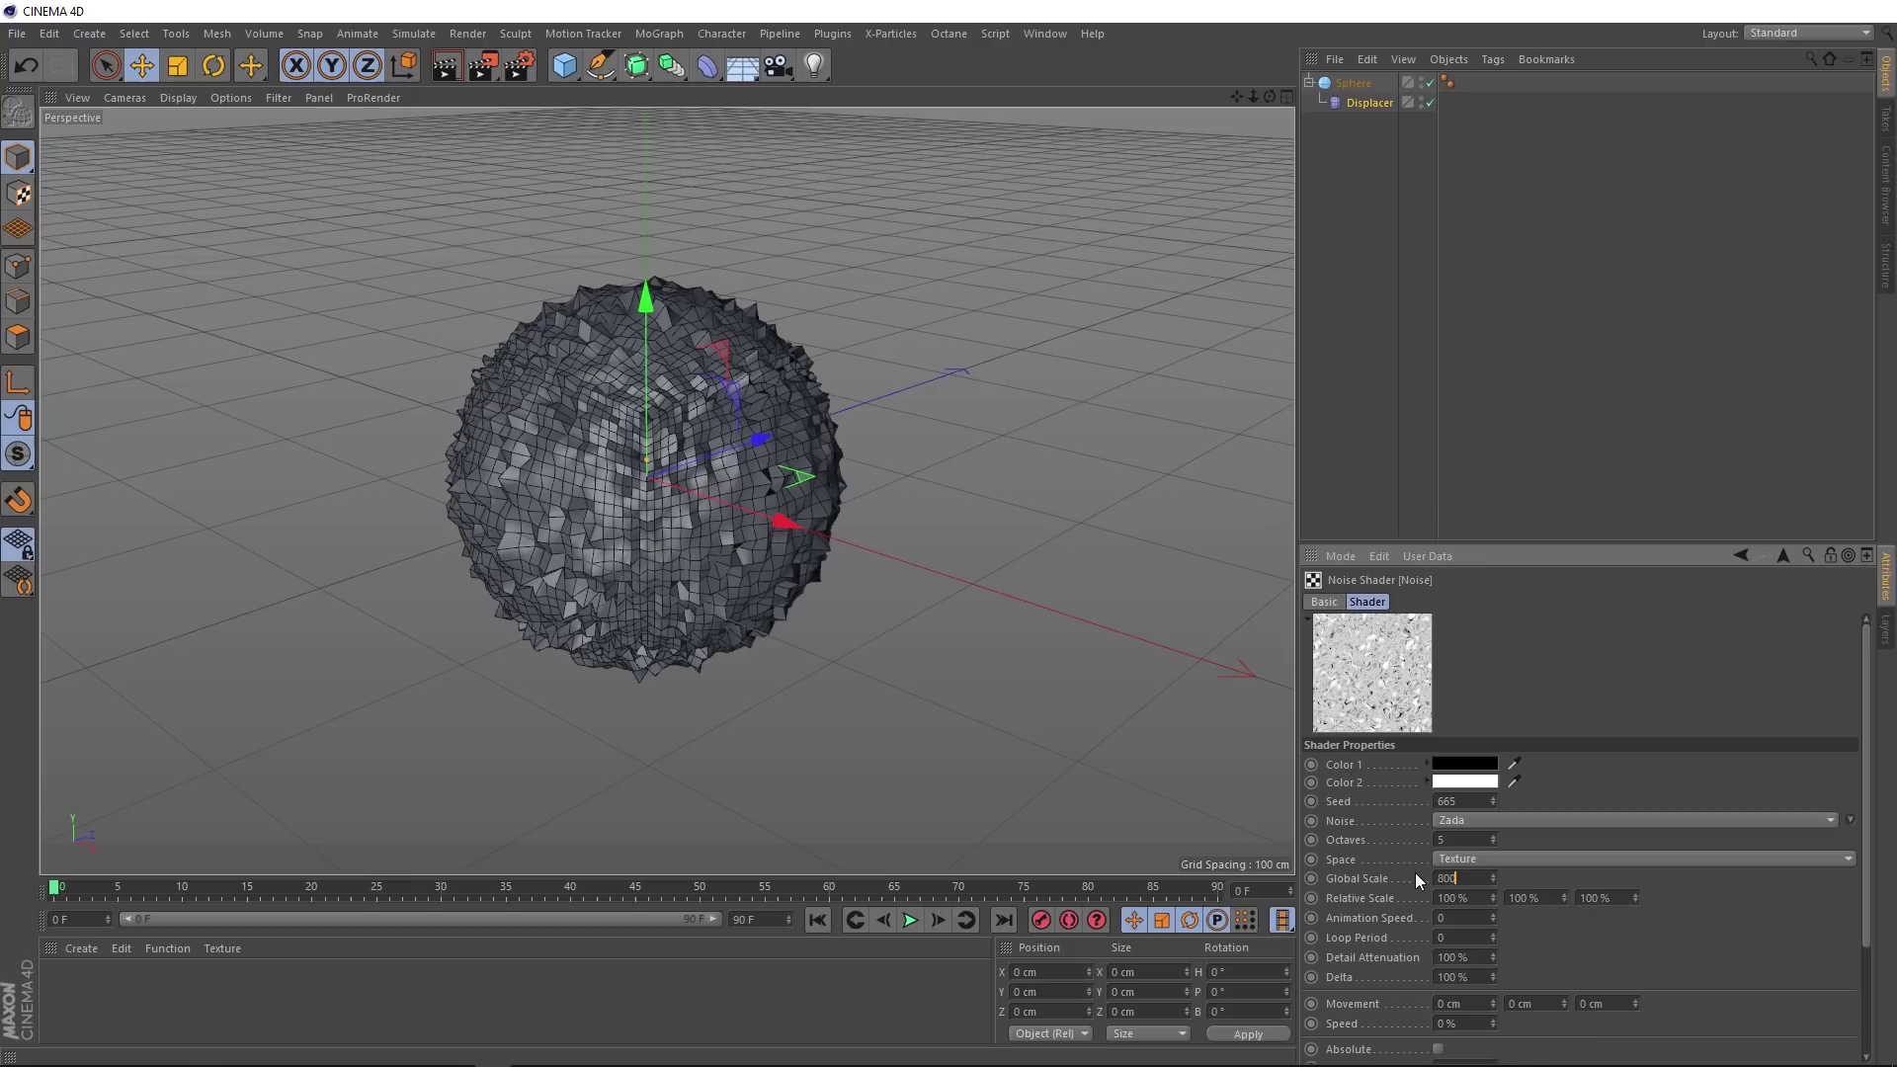
key(Return)
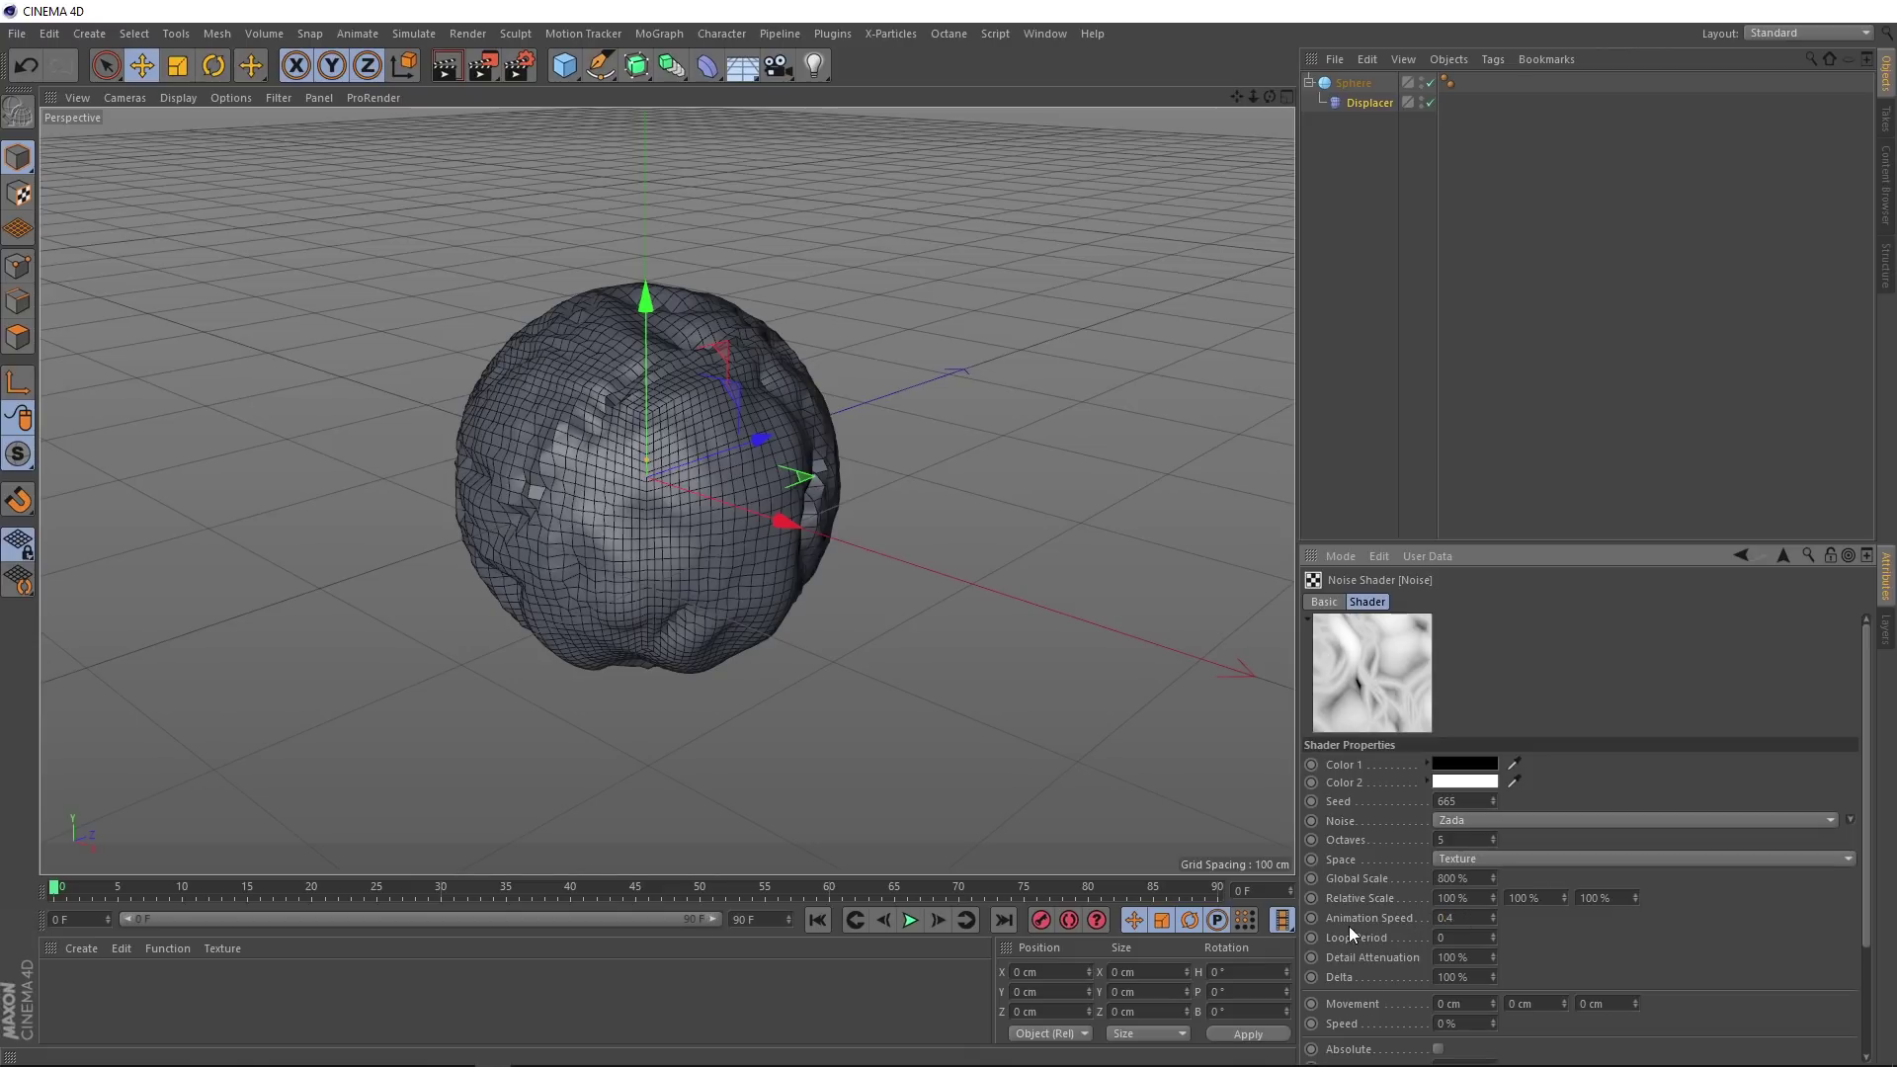
Step: Play the animated displacement to examine it closely, stop the playback and return to the first frame
click(910, 921)
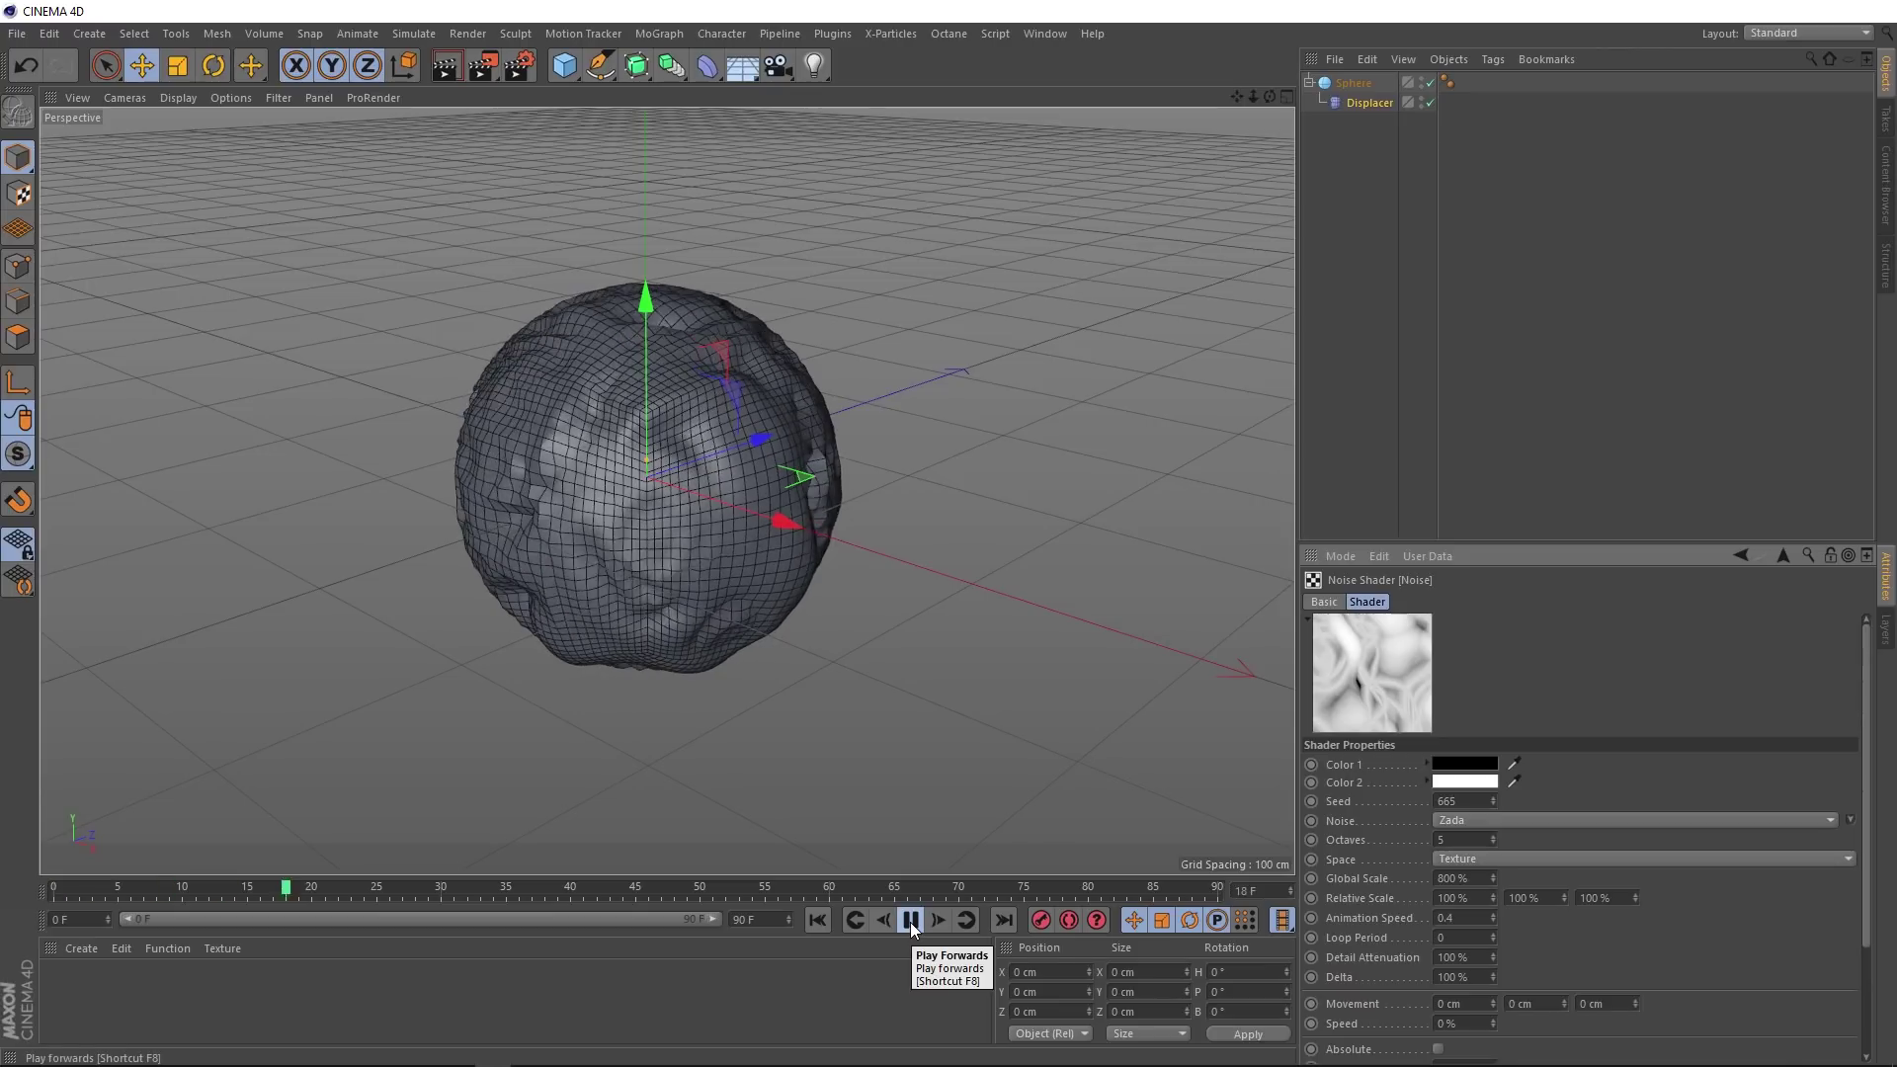
scroll(665, 555, up, 3)
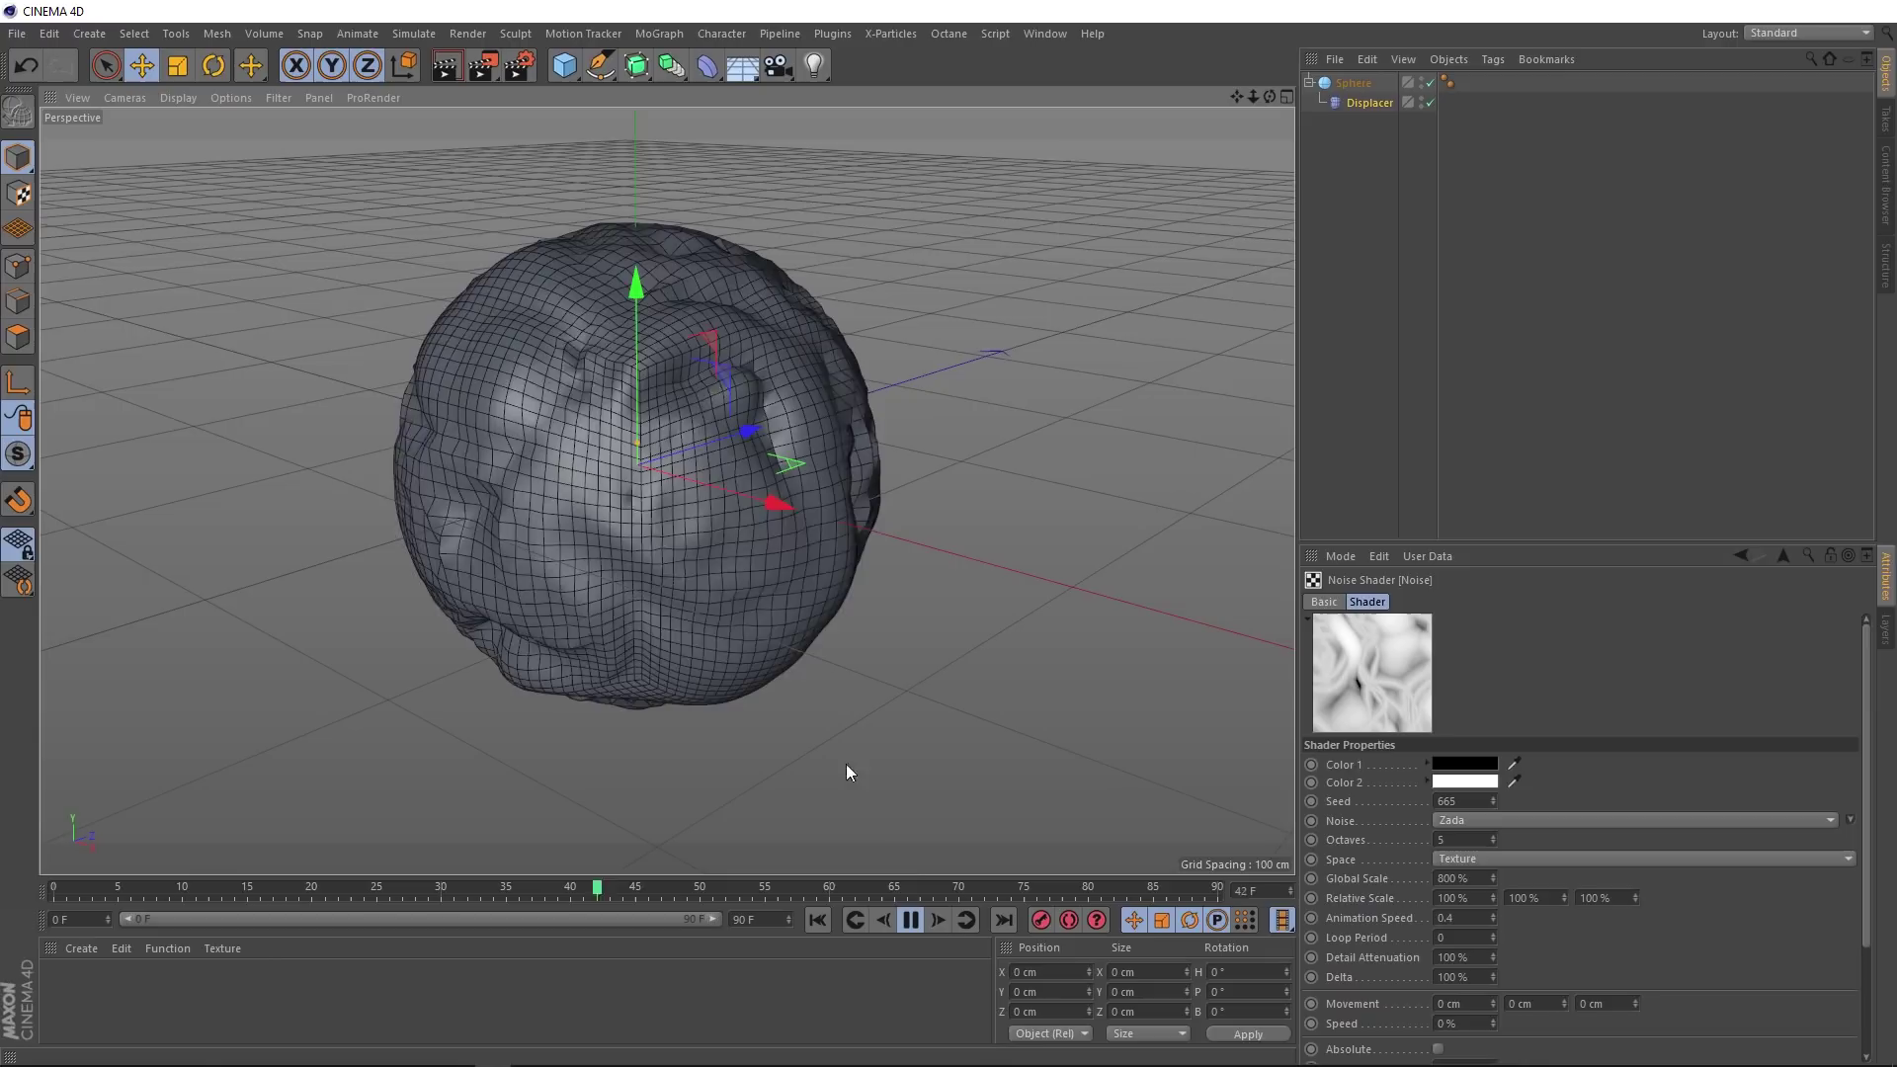
click(910, 922)
click(816, 921)
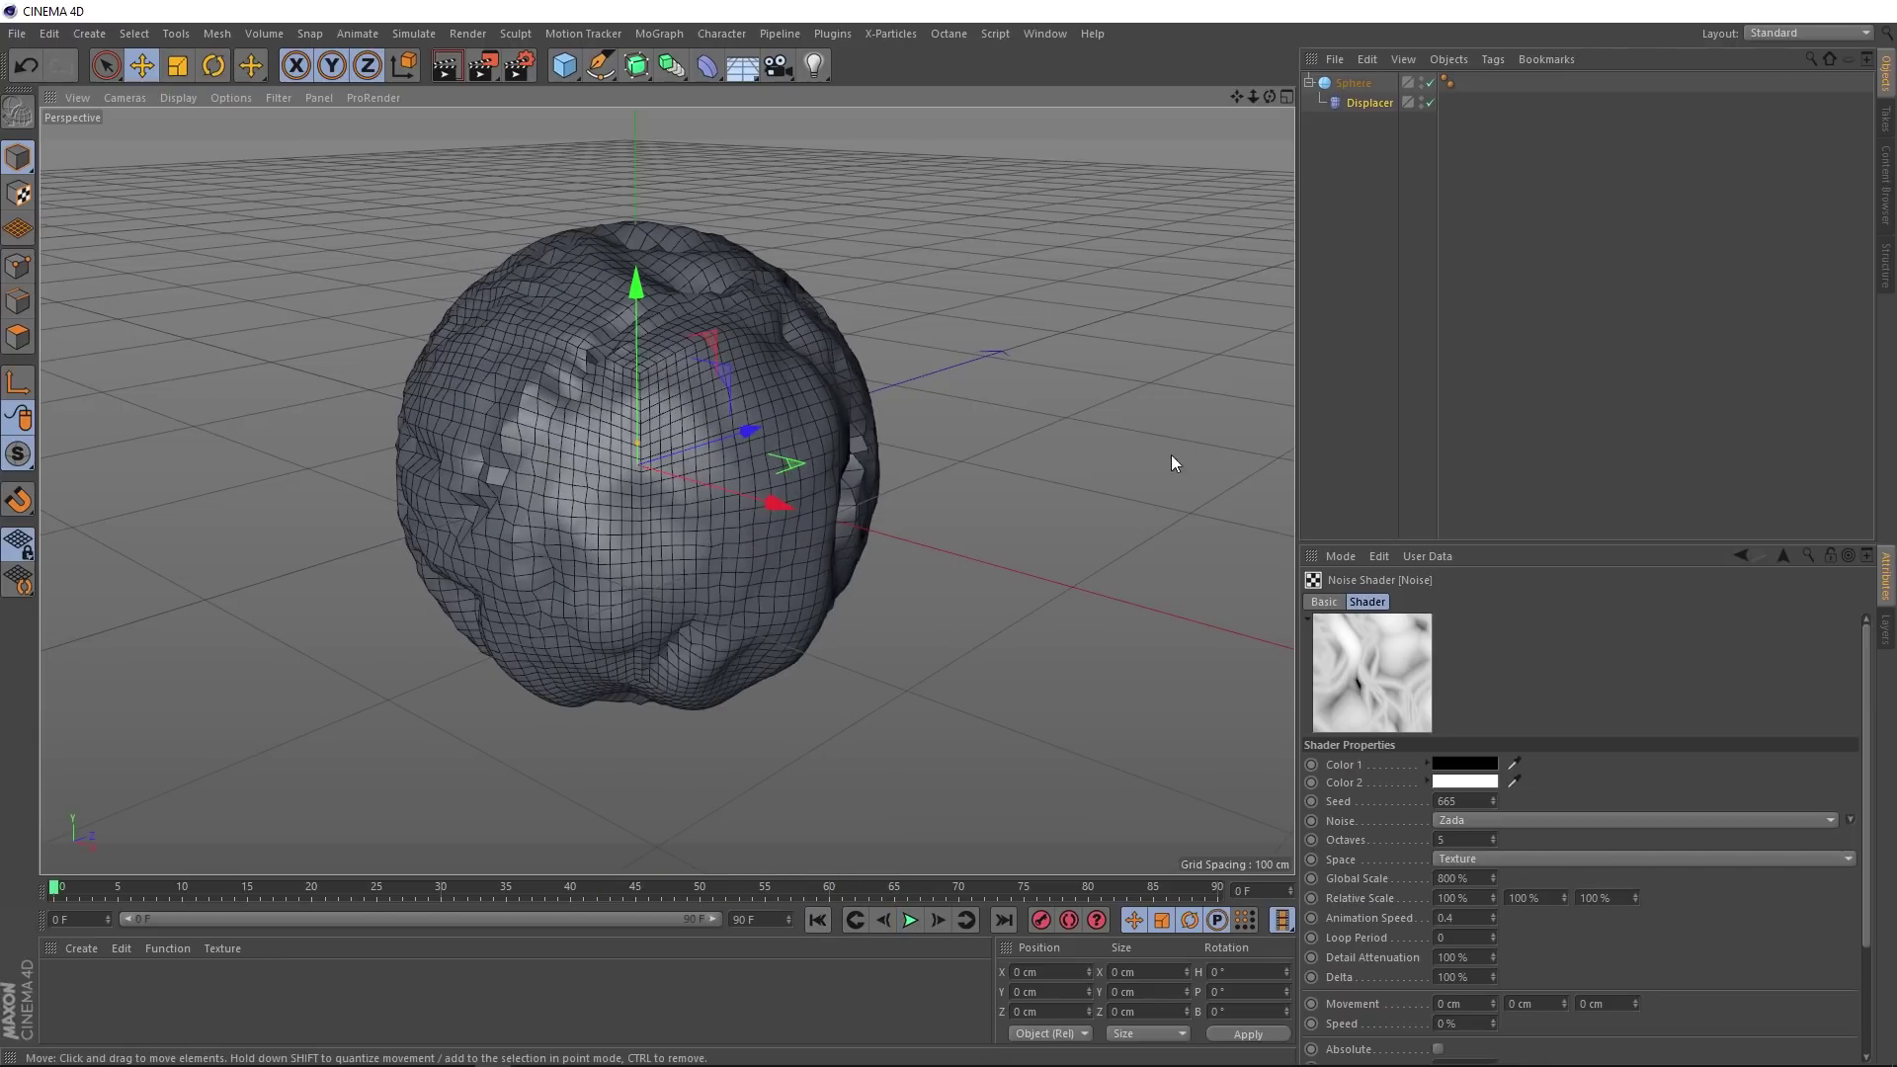
Step: Set the Displacer's height to 20 cm
click(1363, 103)
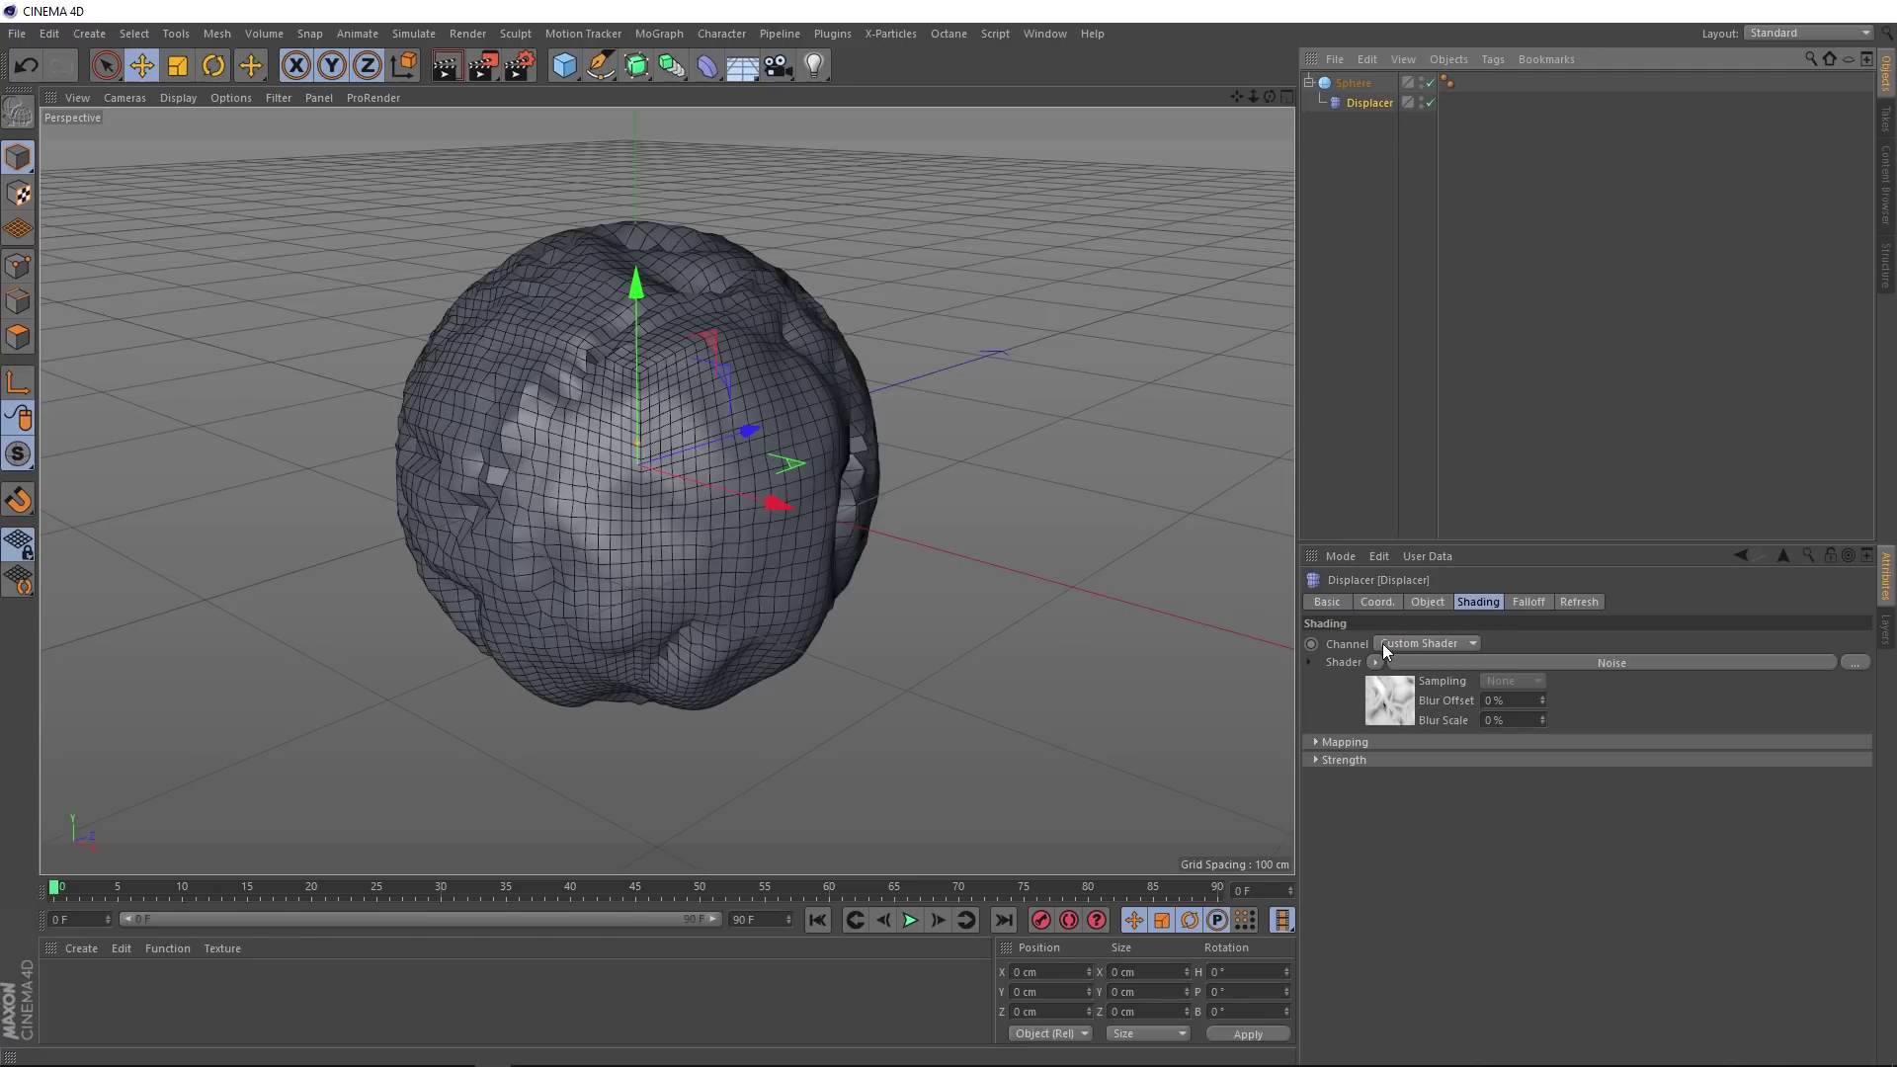
click(1424, 602)
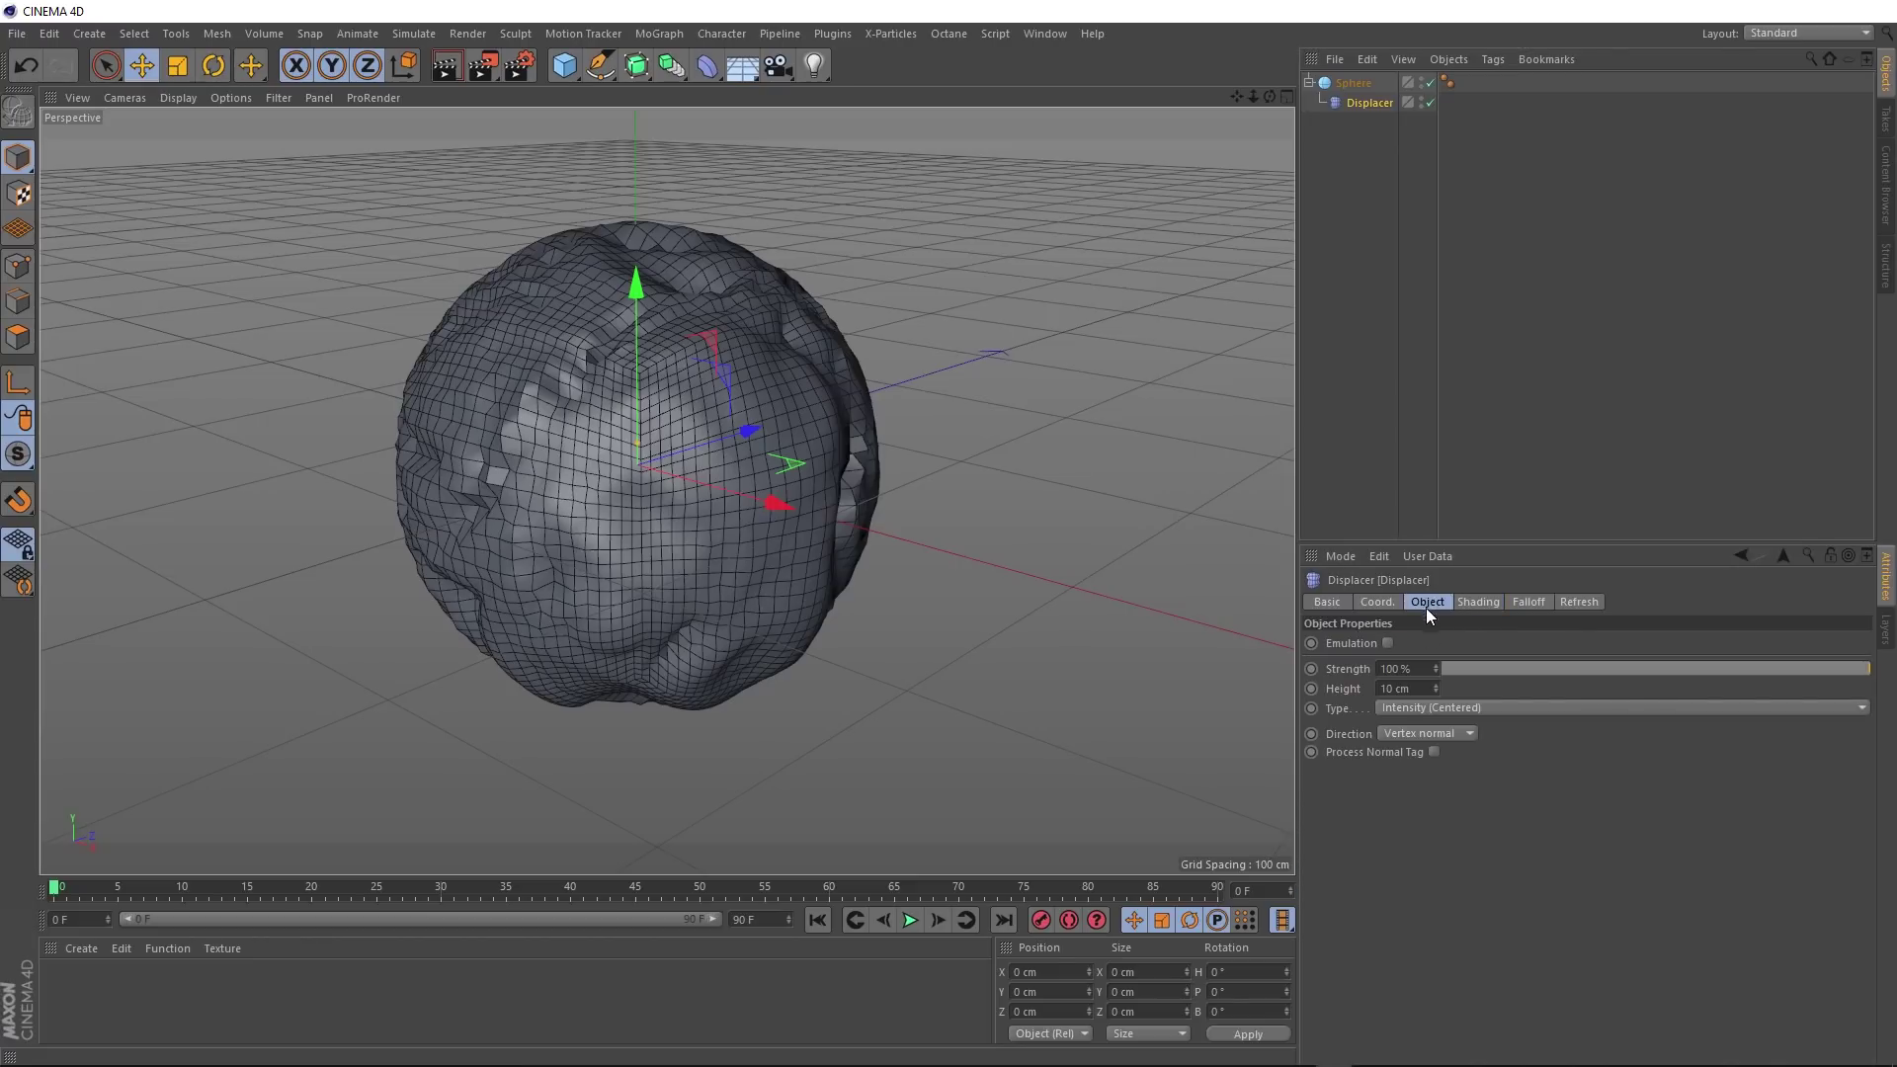
click(1419, 688)
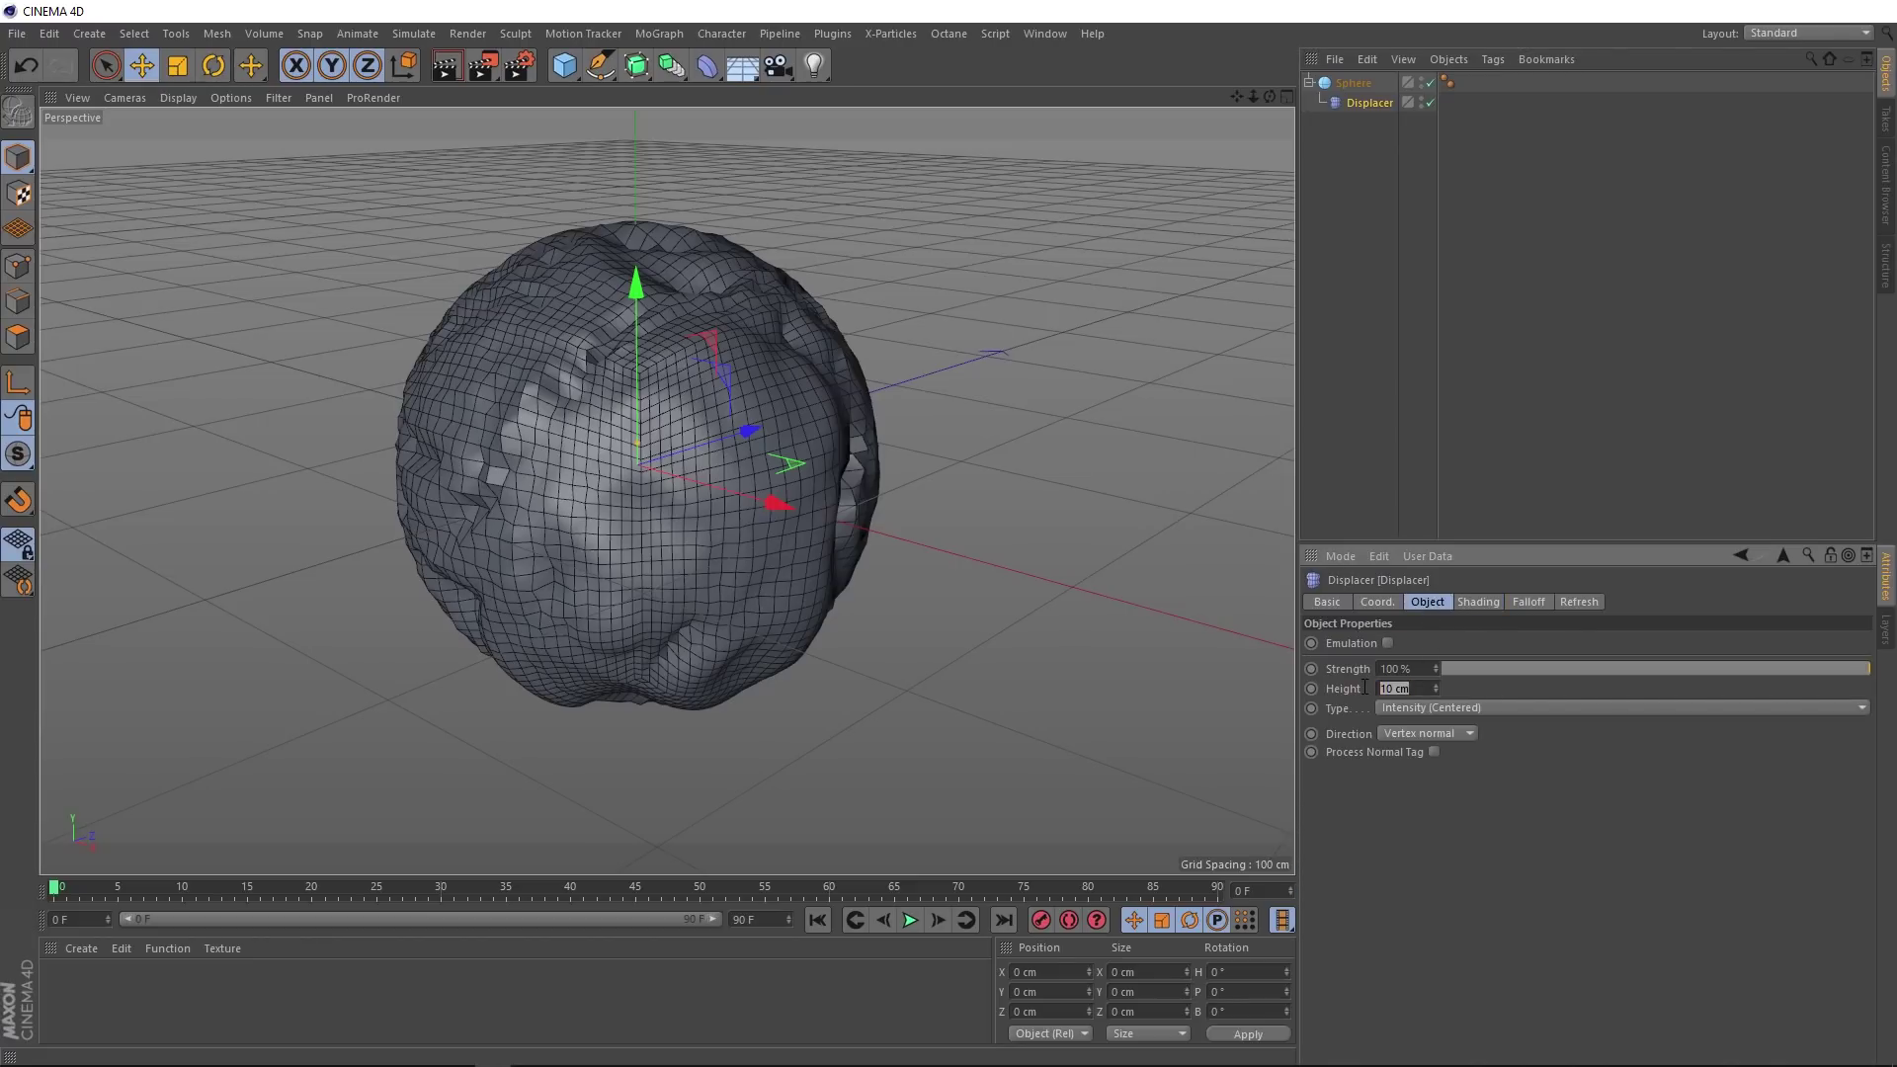
text(20)
key(Return)
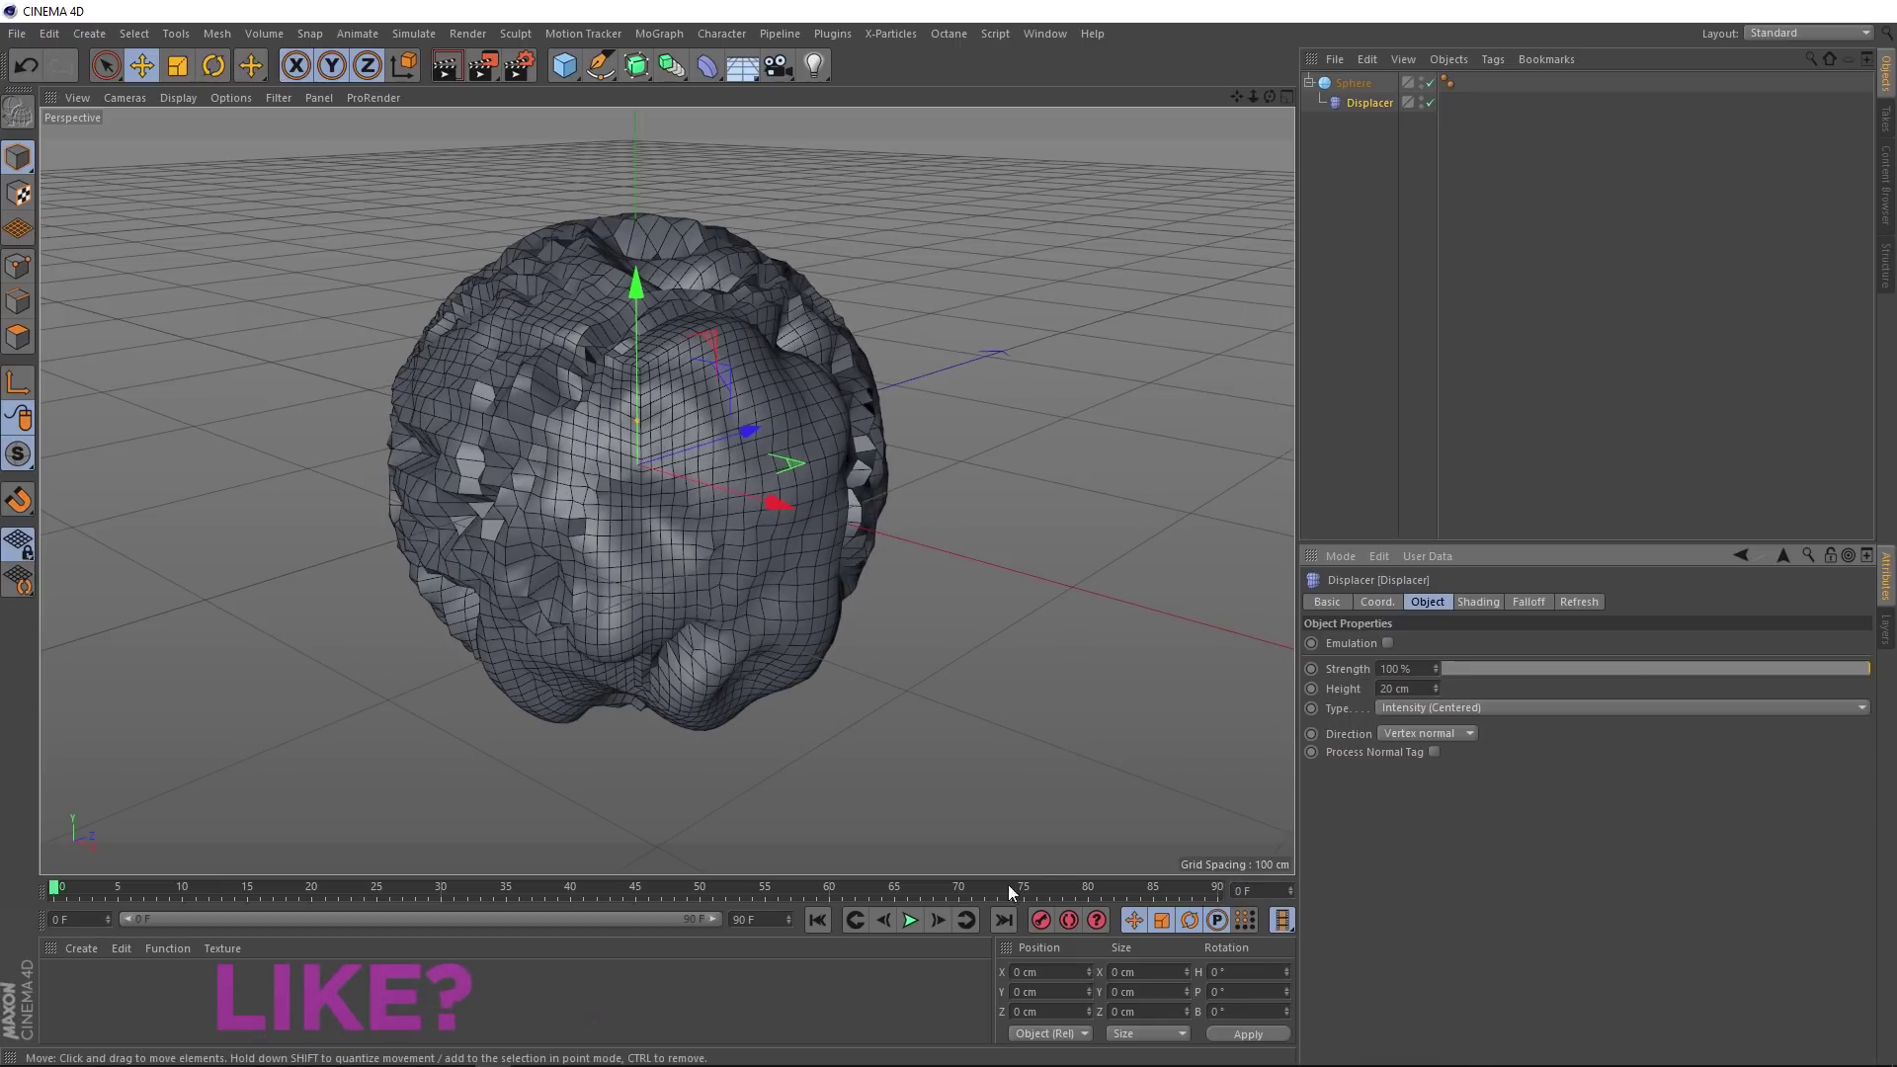
Step: Play the animation to examine the stronger displacement, stop it and return to the first frame
click(907, 921)
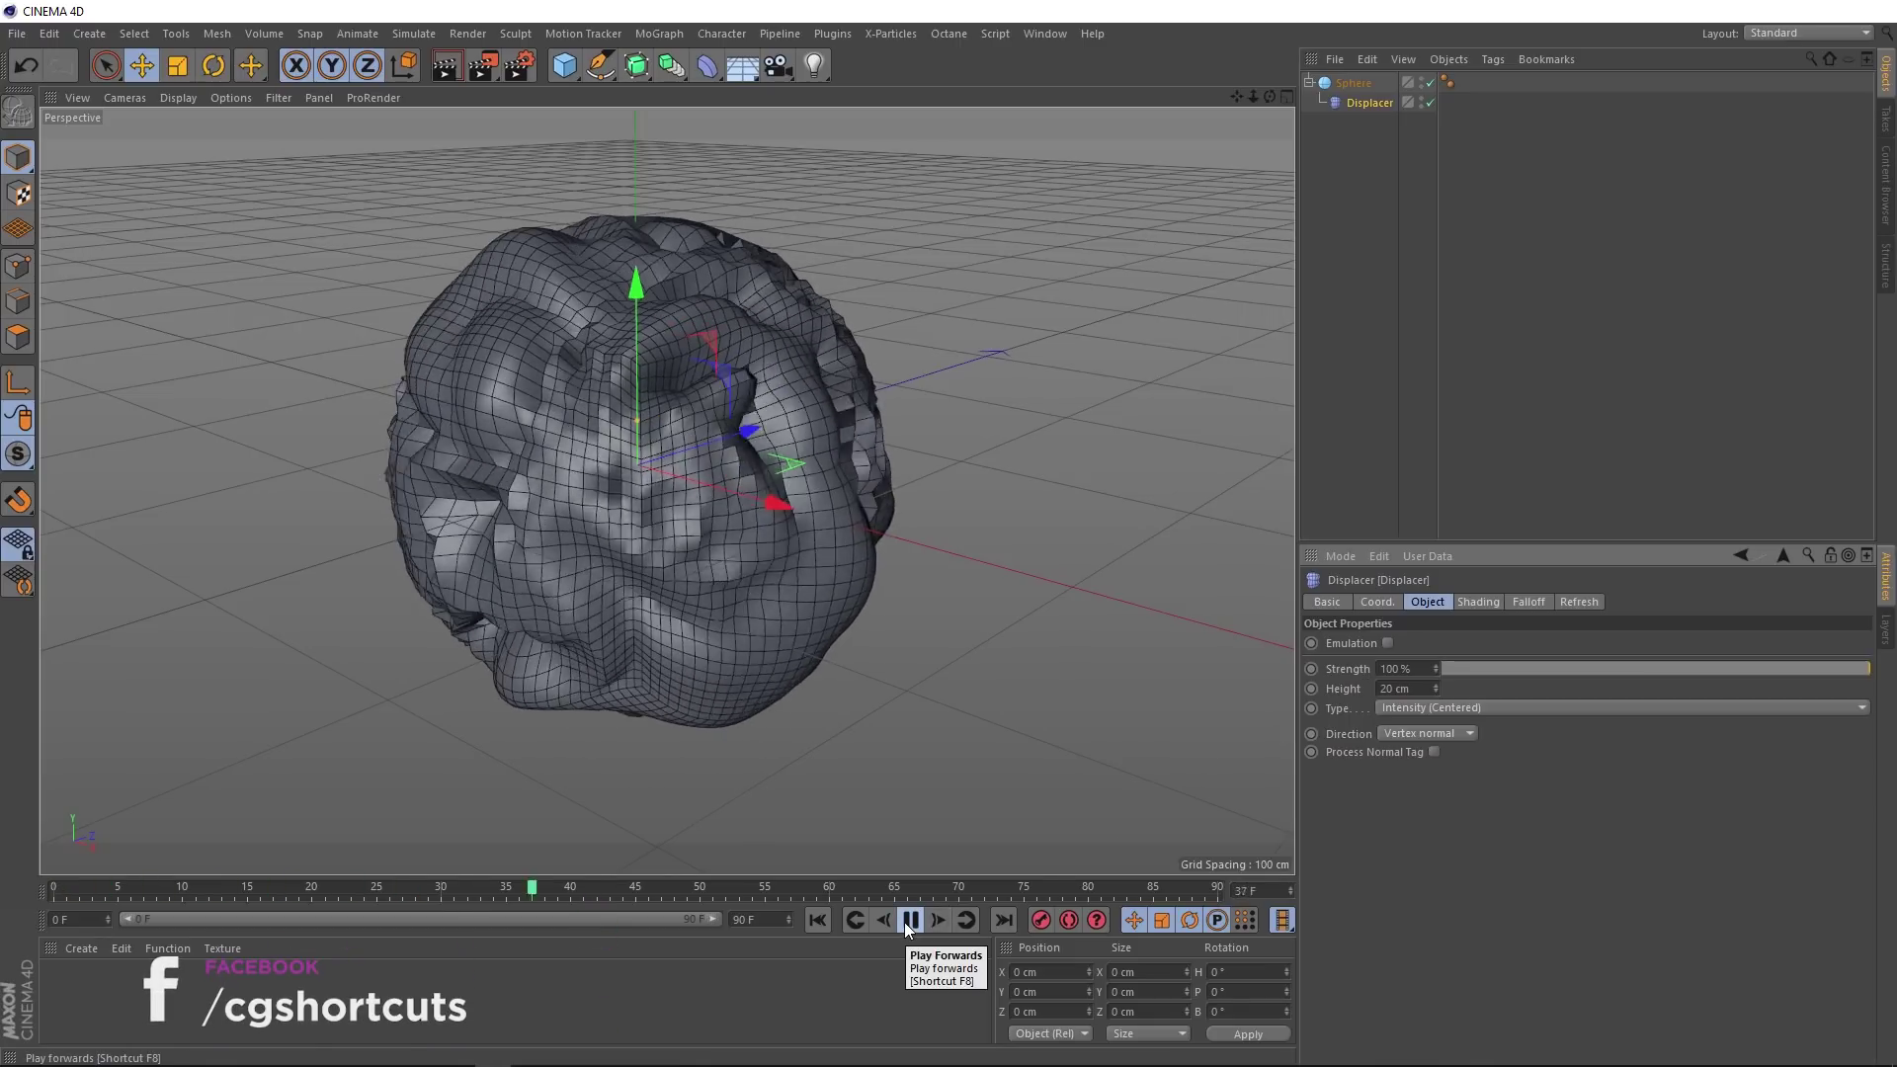
click(906, 922)
click(814, 920)
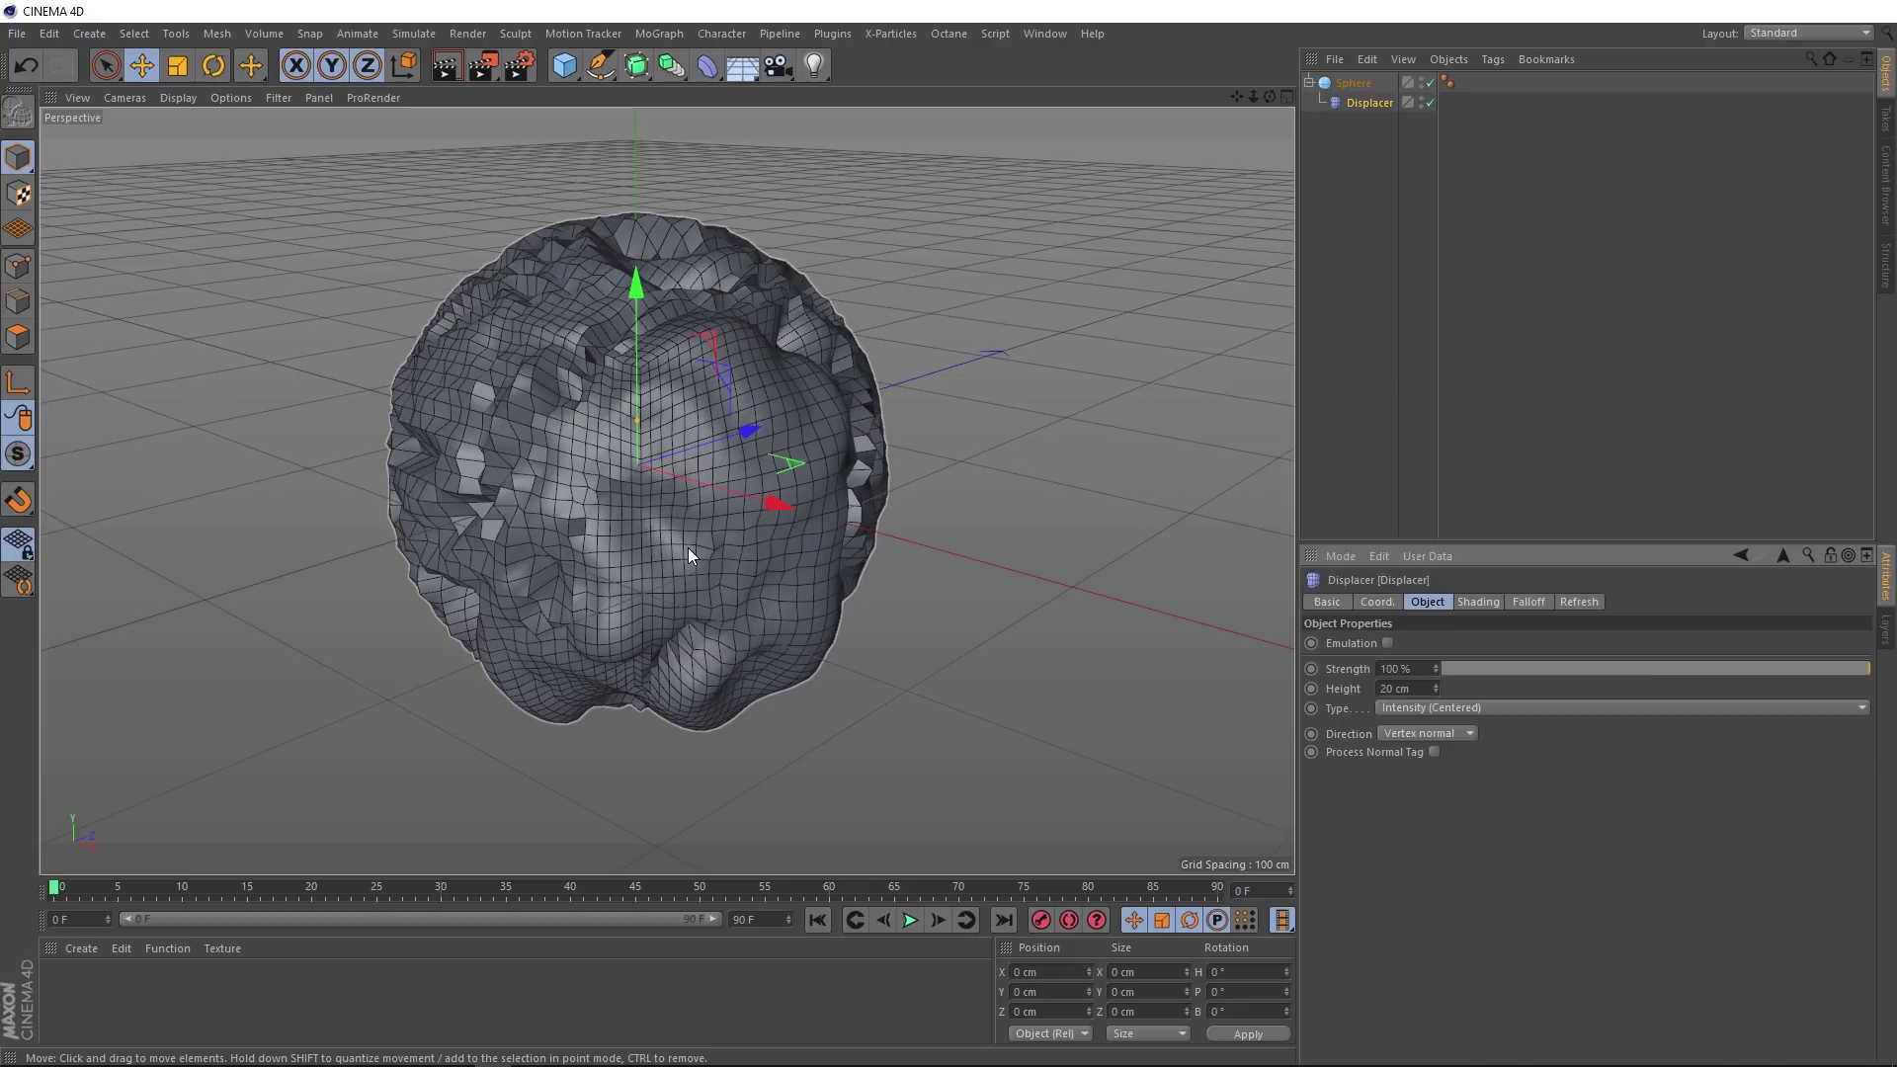
Step: Convert the sphere into an editable polygon object
click(1354, 85)
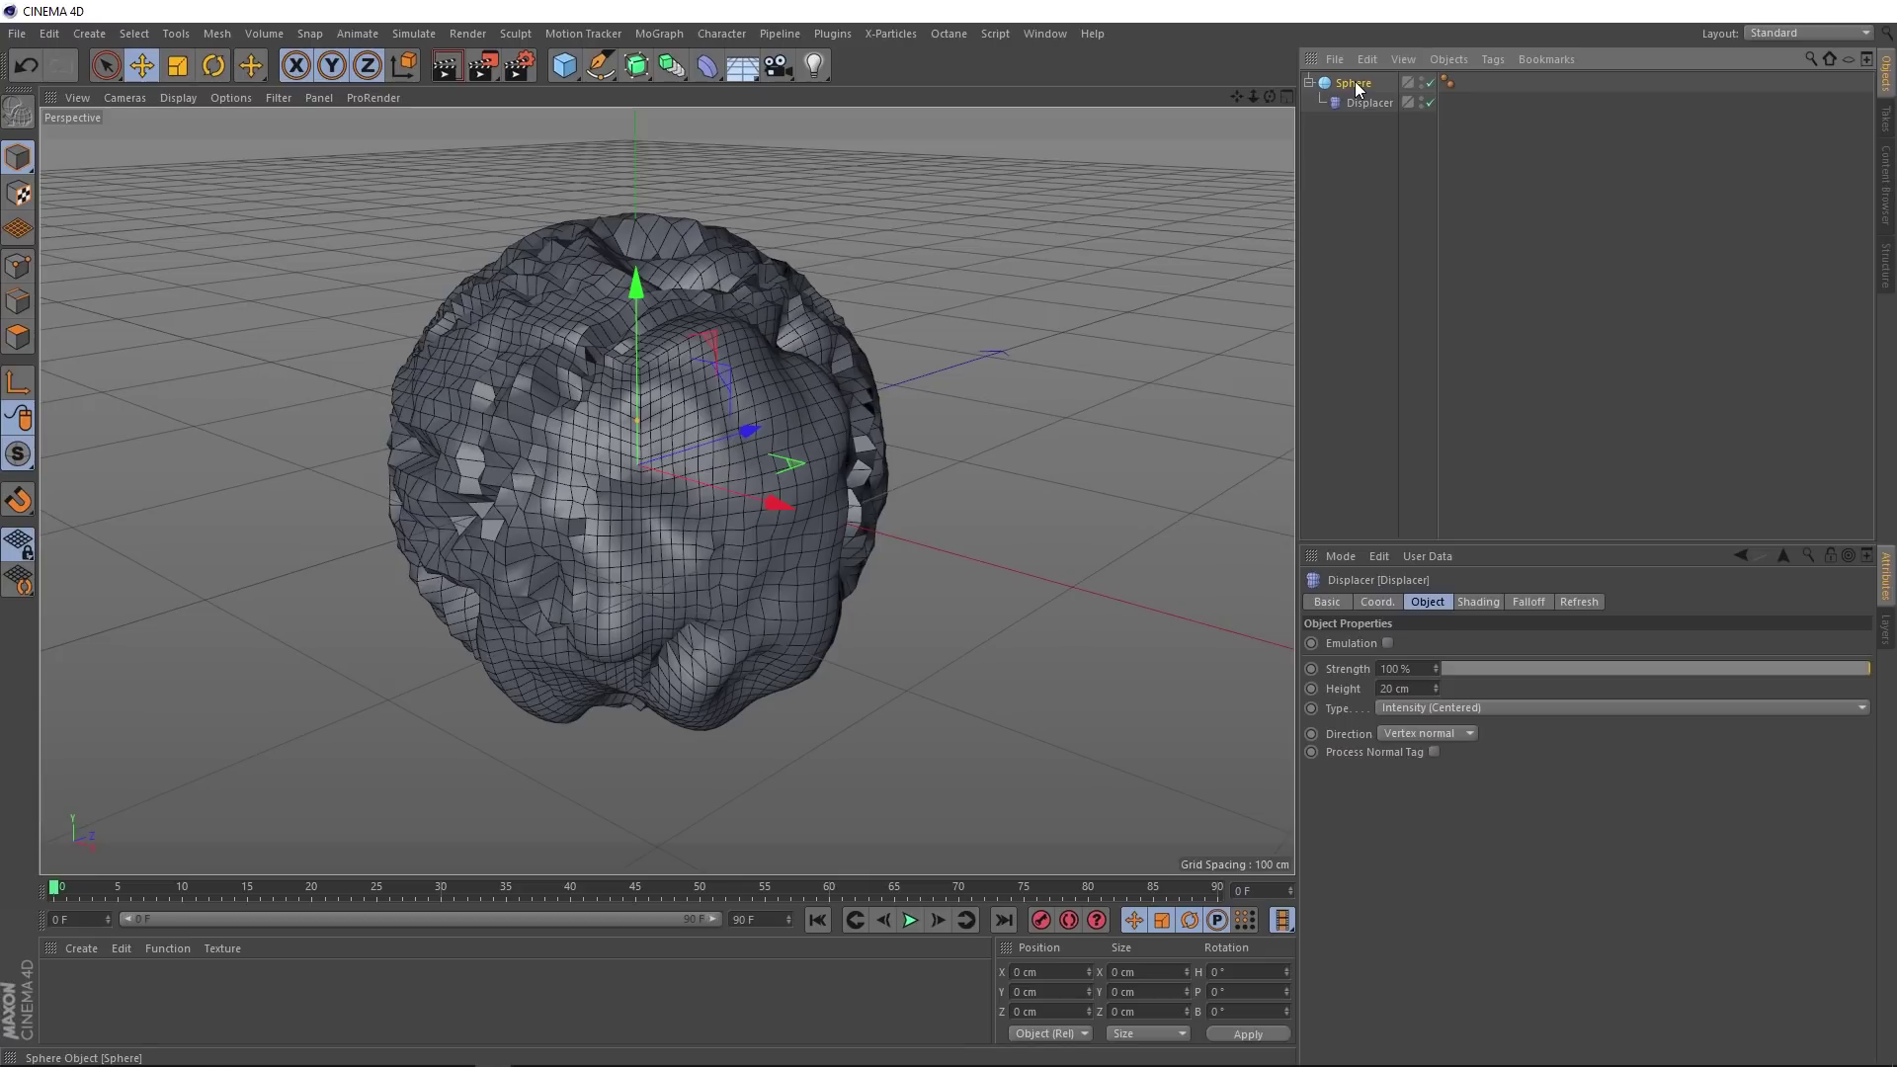
right_click(1355, 85)
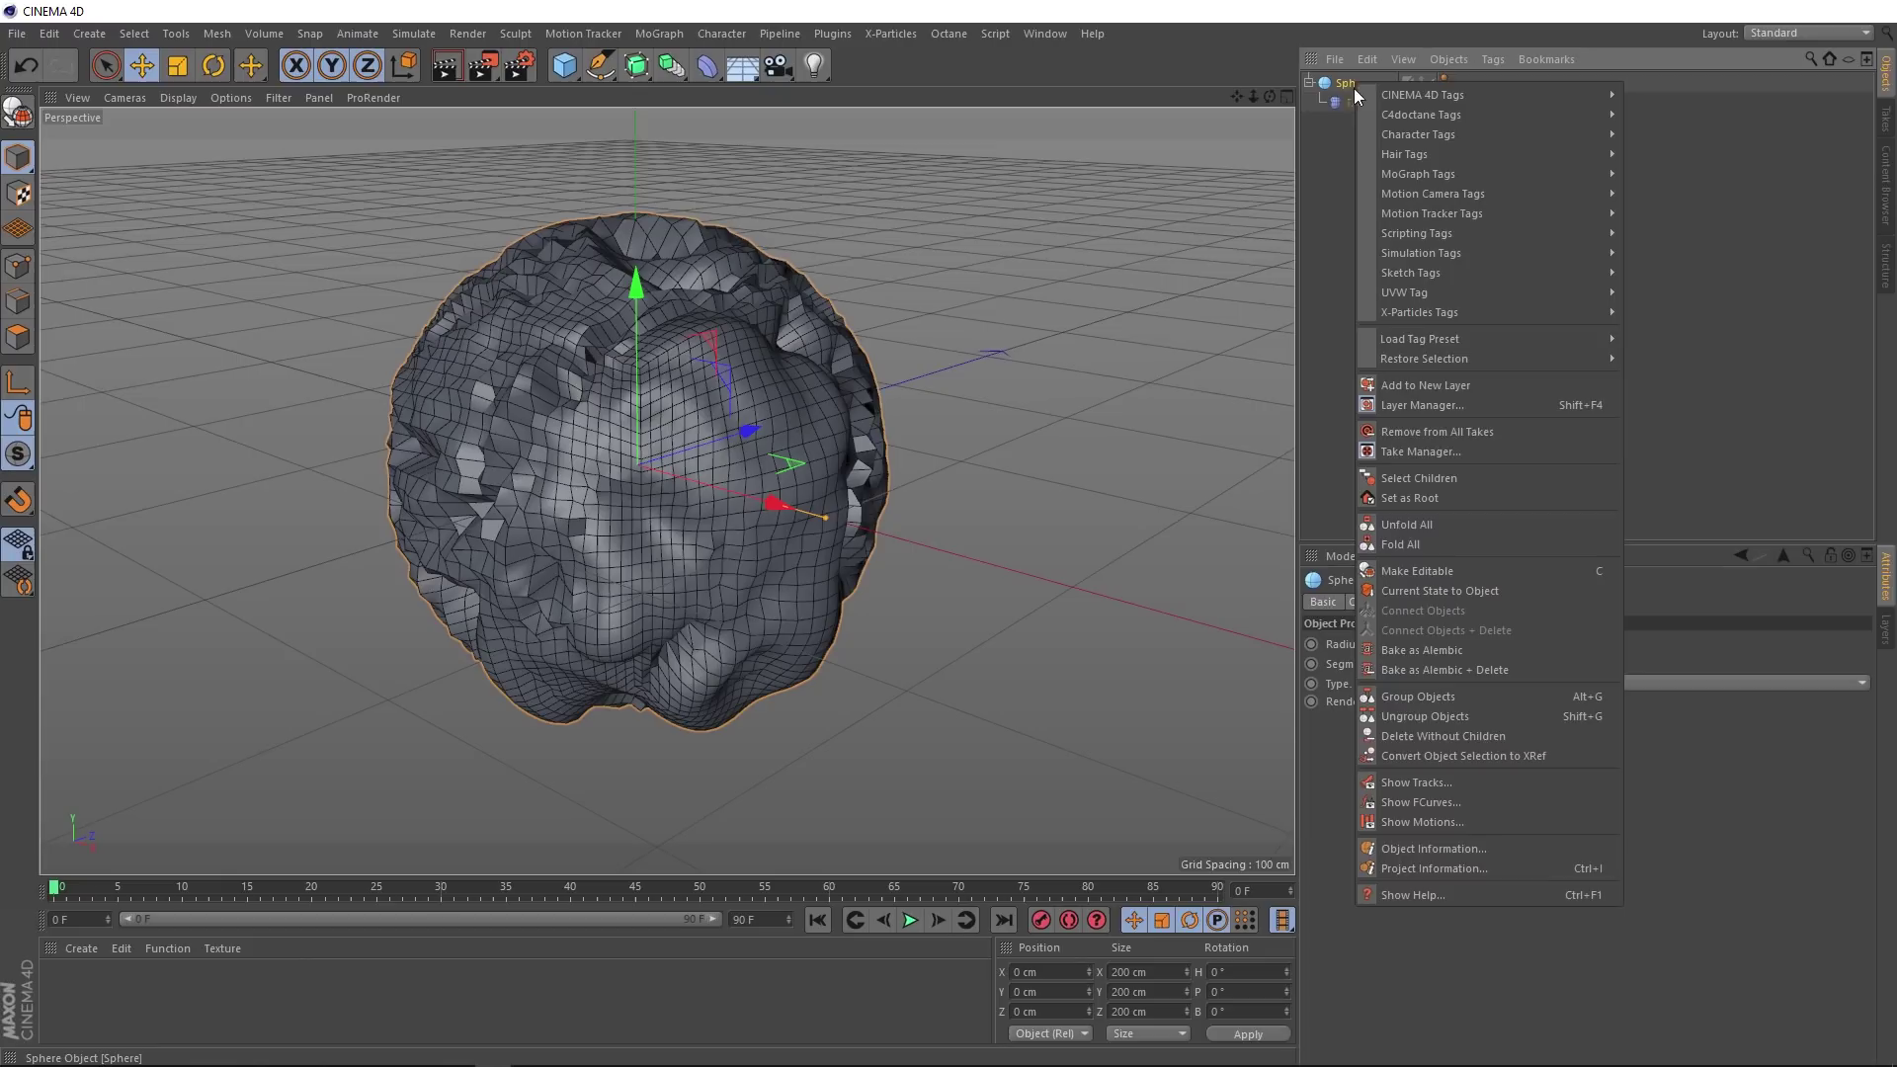
click(1425, 571)
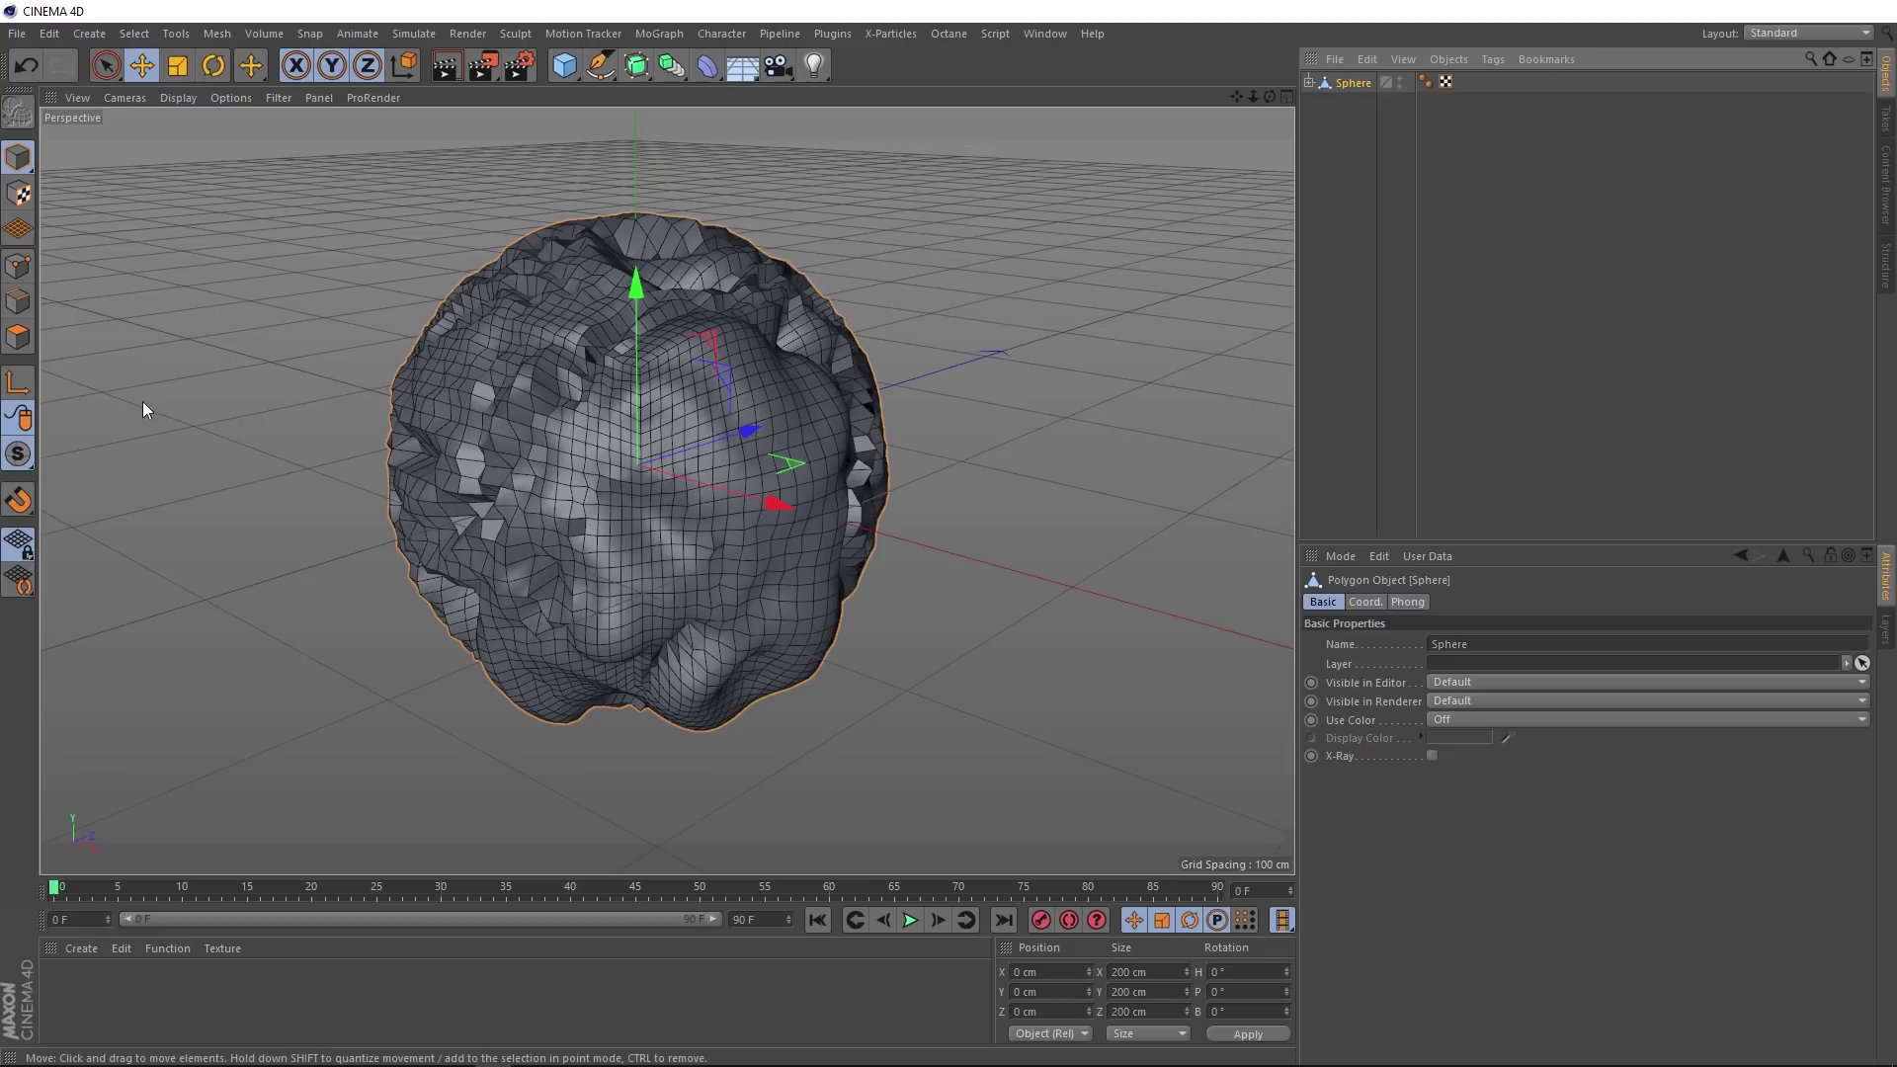
Step: Select all of the sphere's points, give them a vertex weight of 0% in Set mode, and return to model mode
click(17, 267)
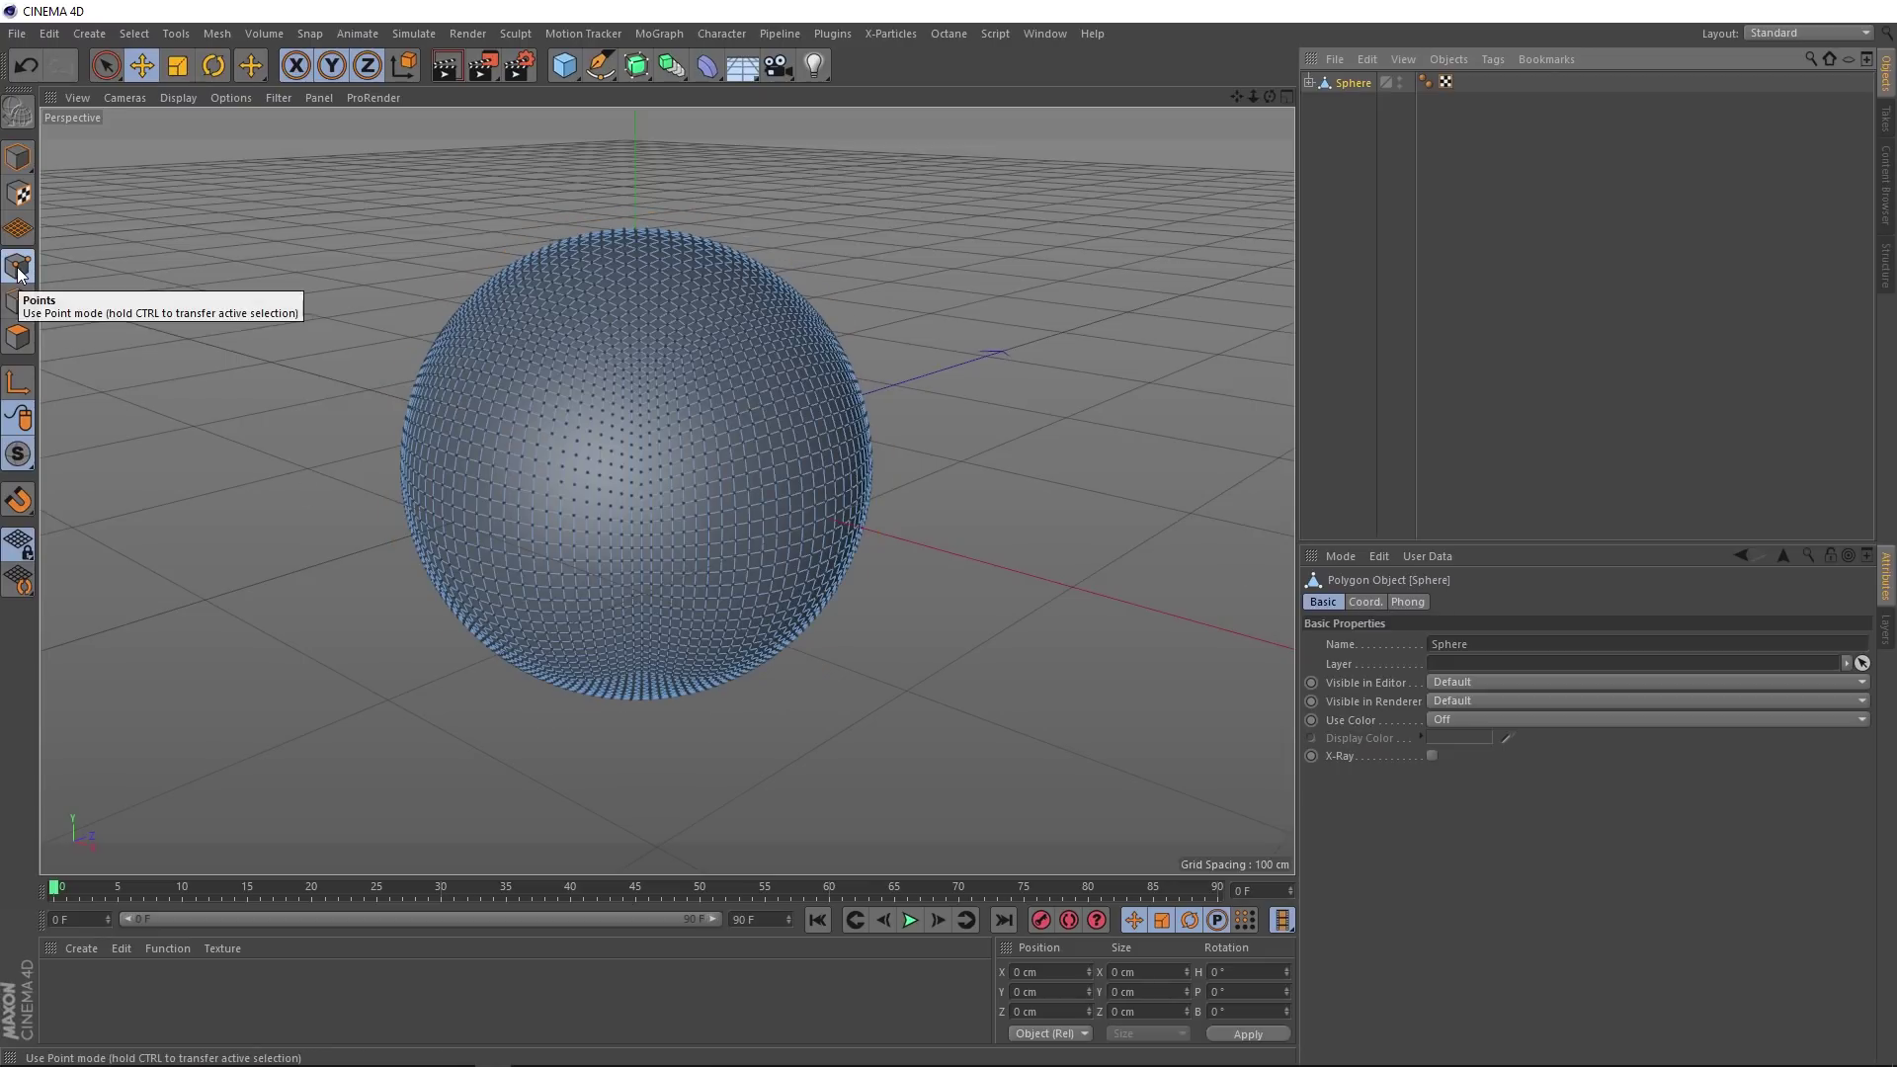
key(ctrl+a)
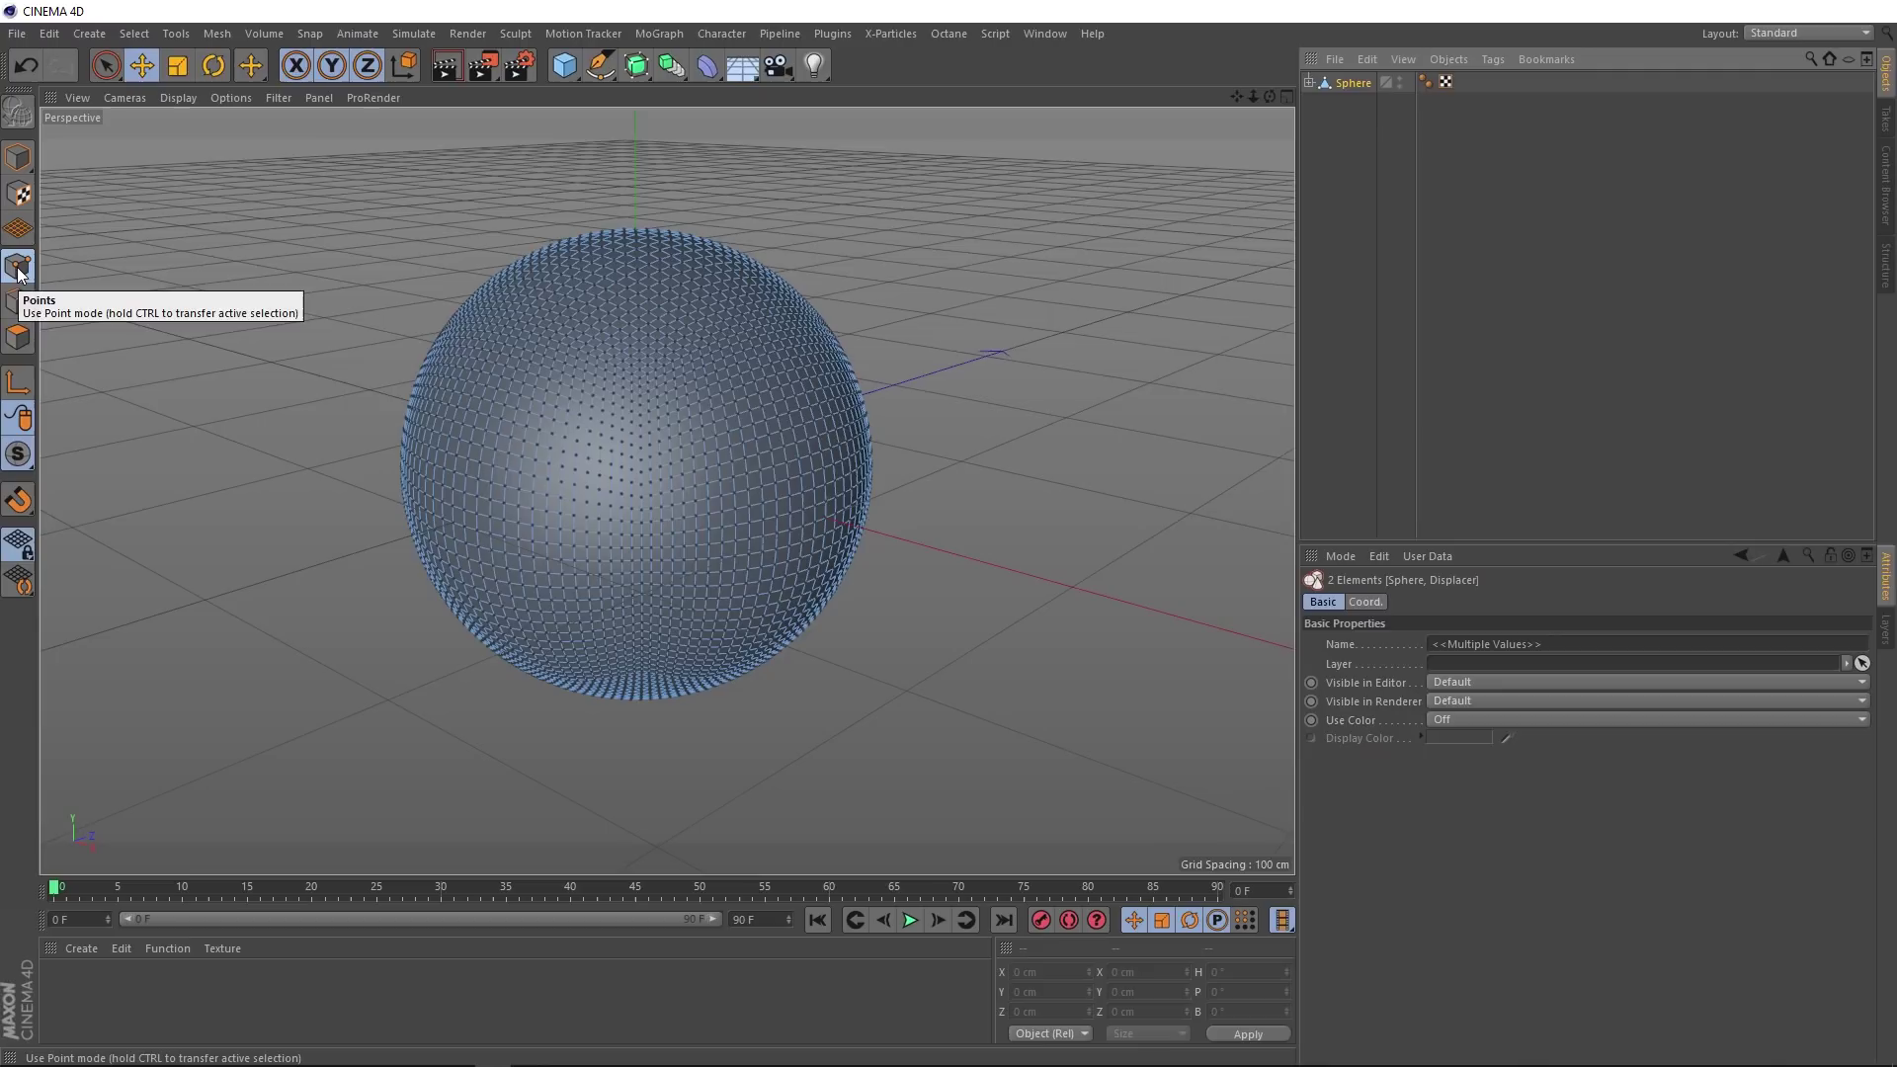
key(ctrl+a)
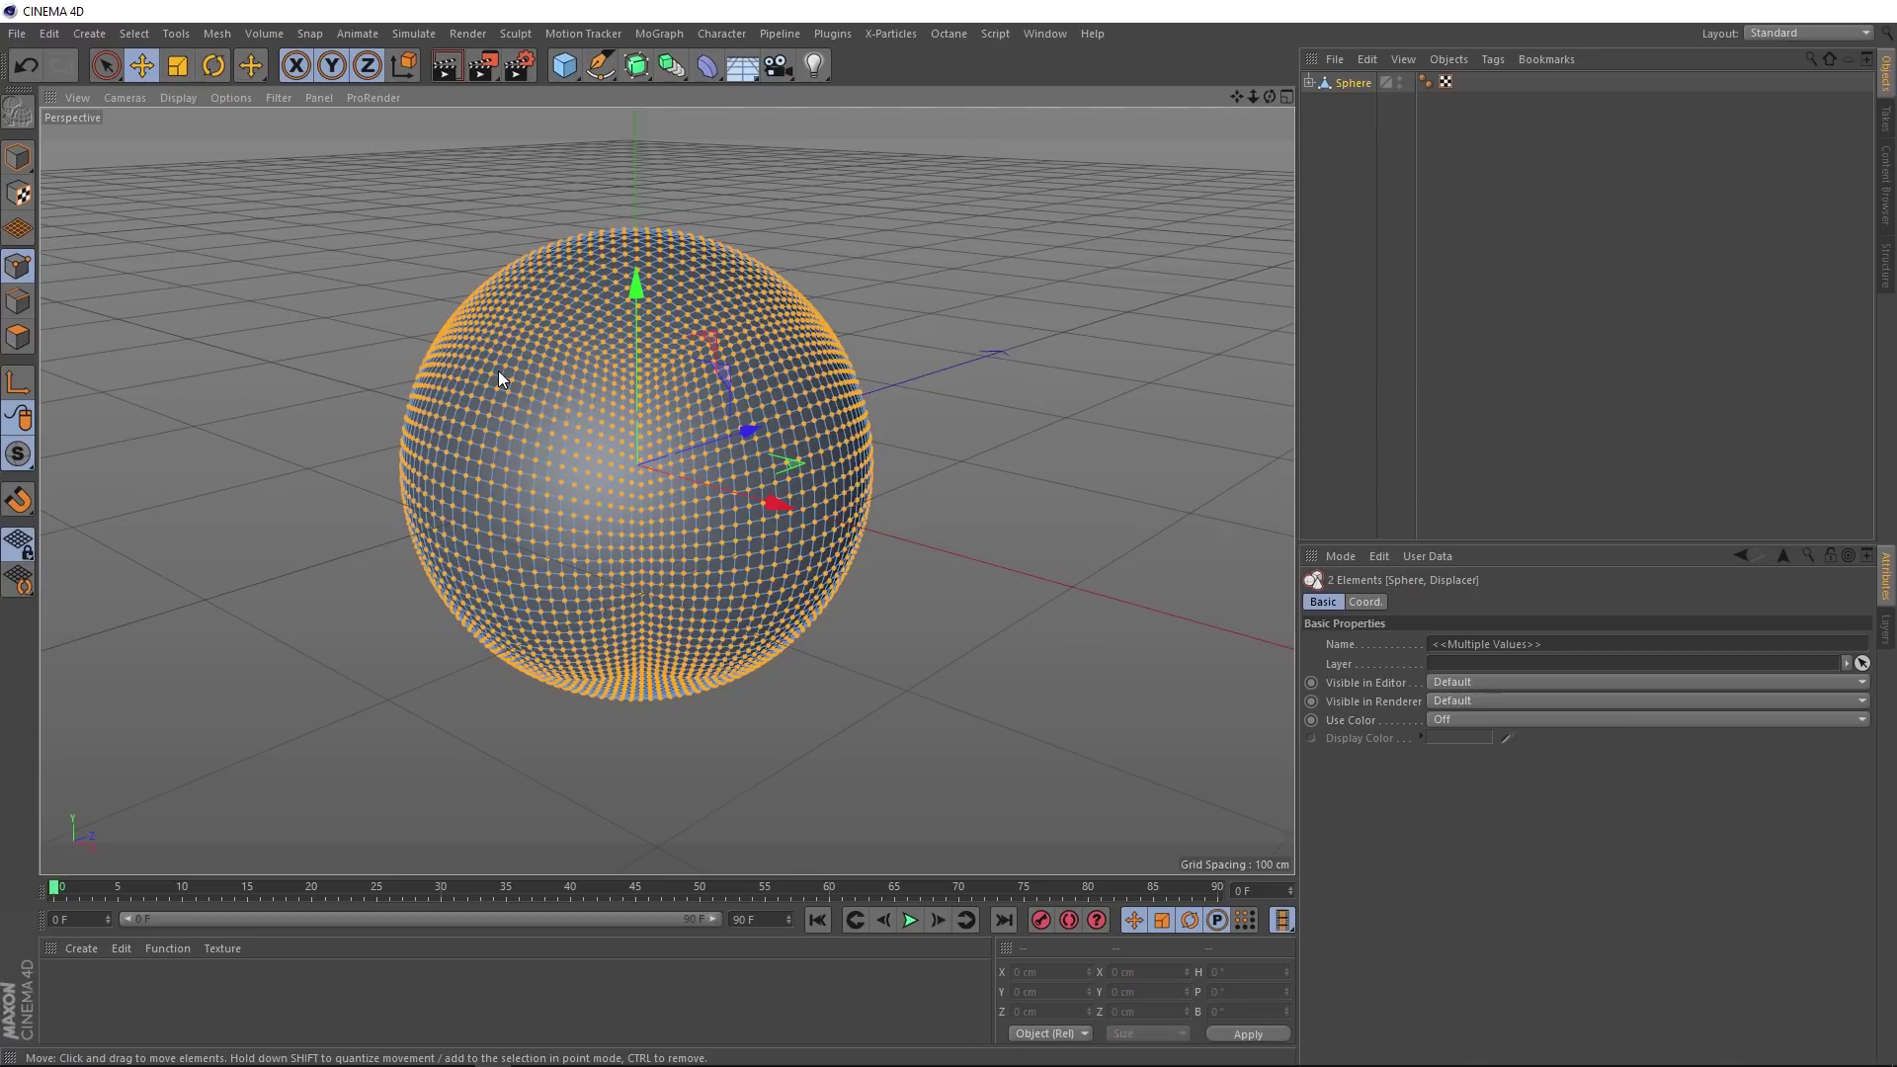
click(135, 34)
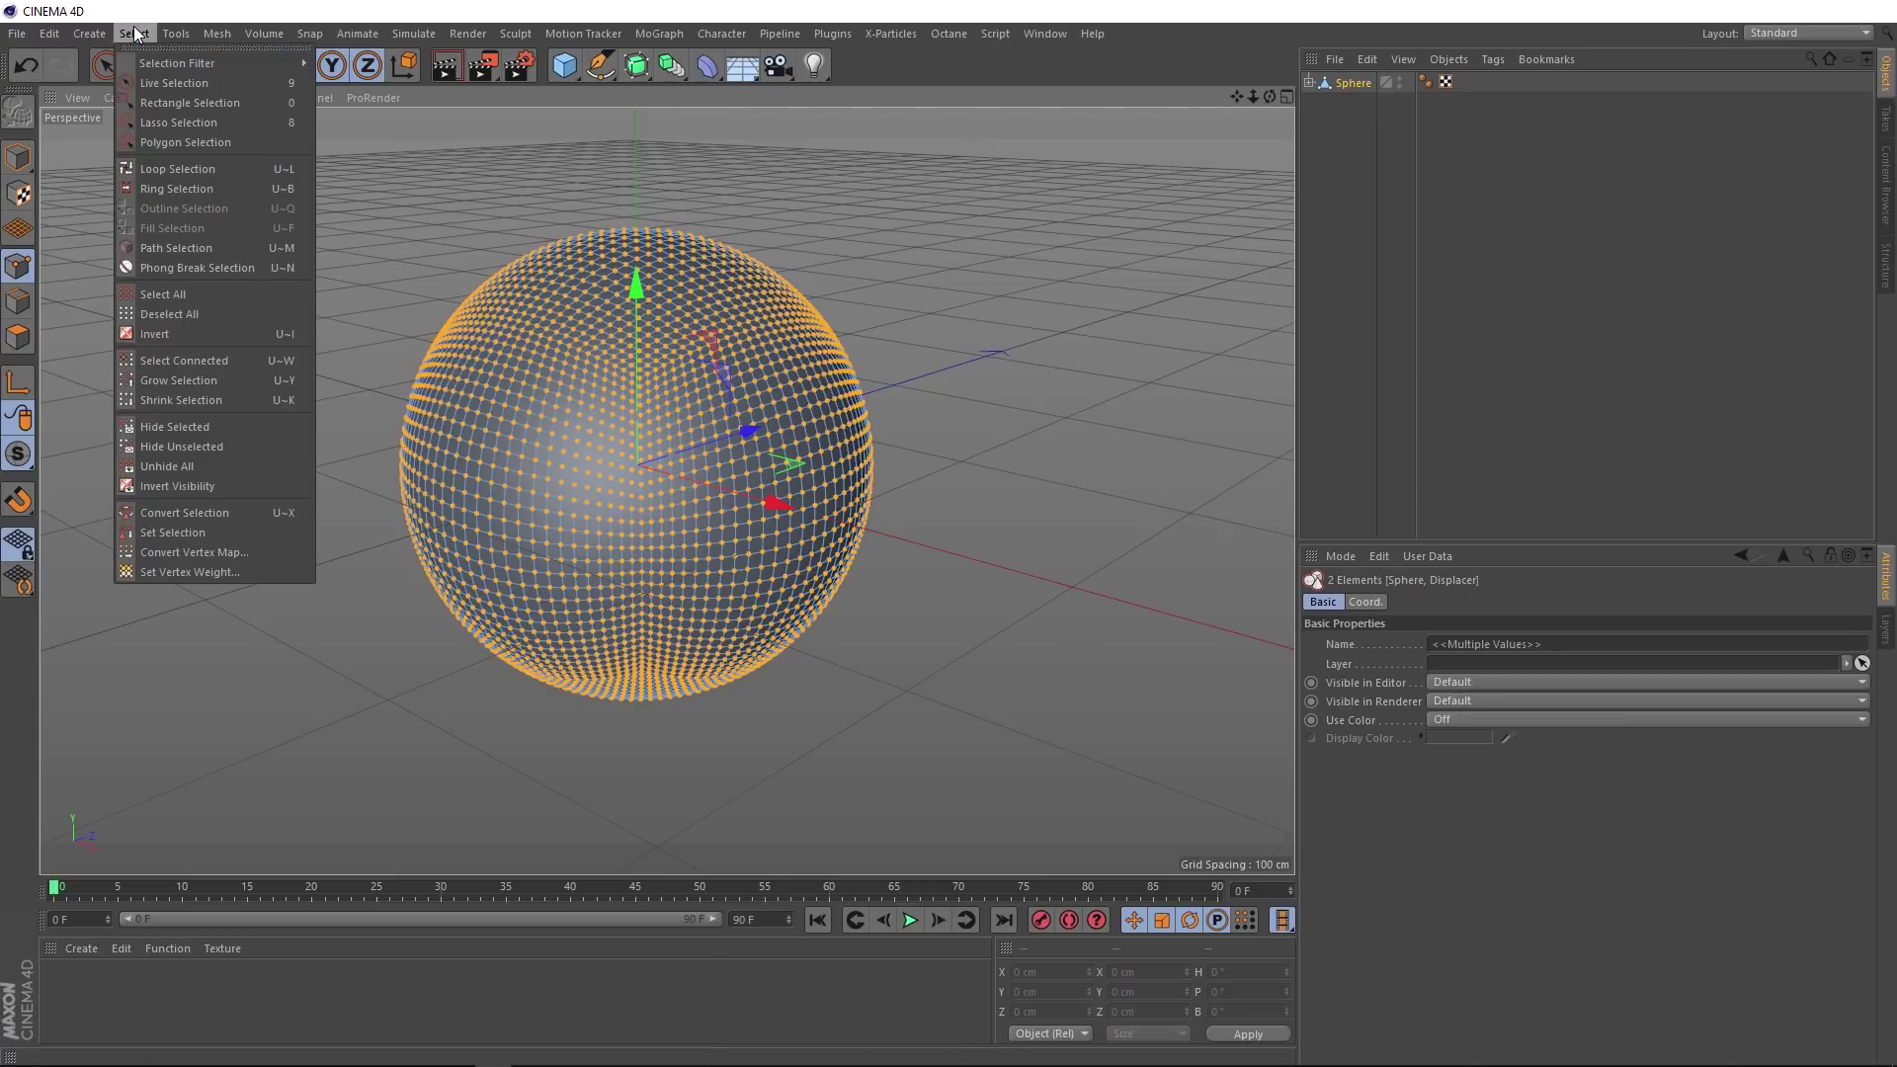
click(265, 573)
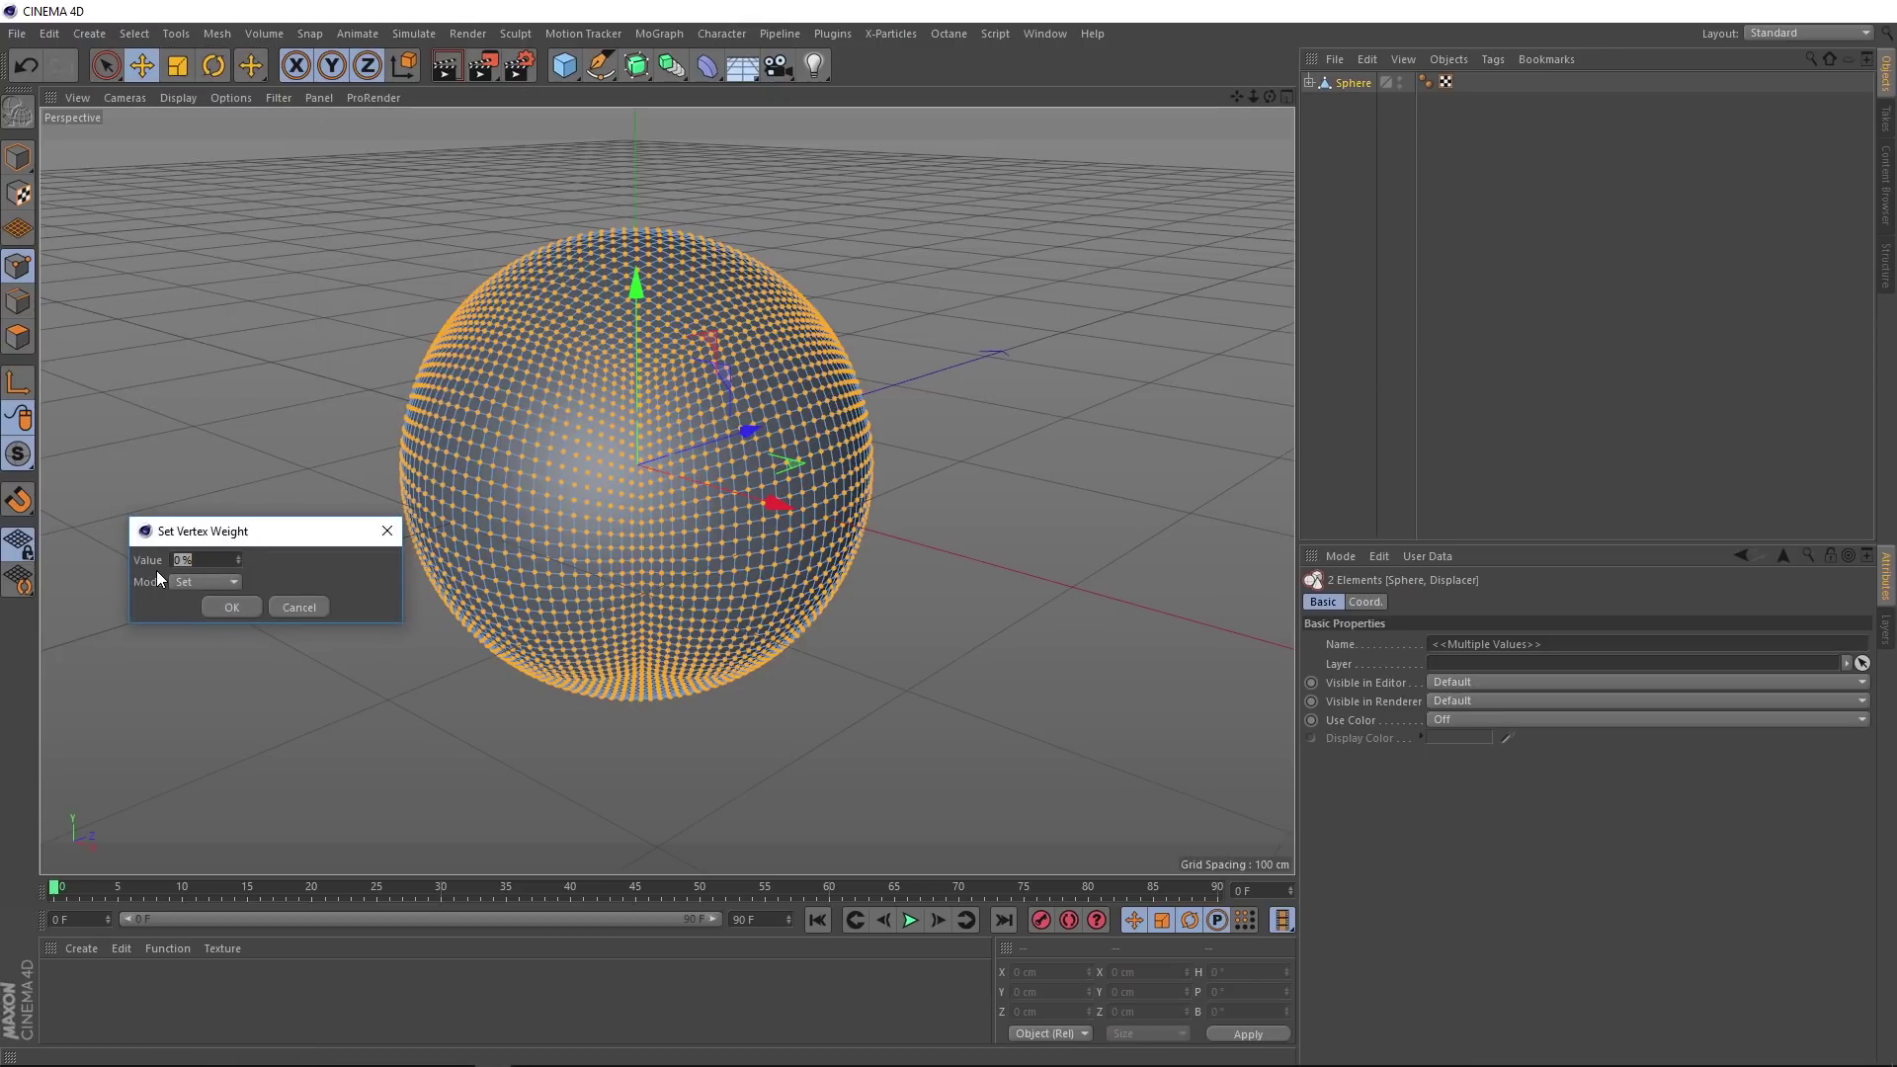
click(228, 610)
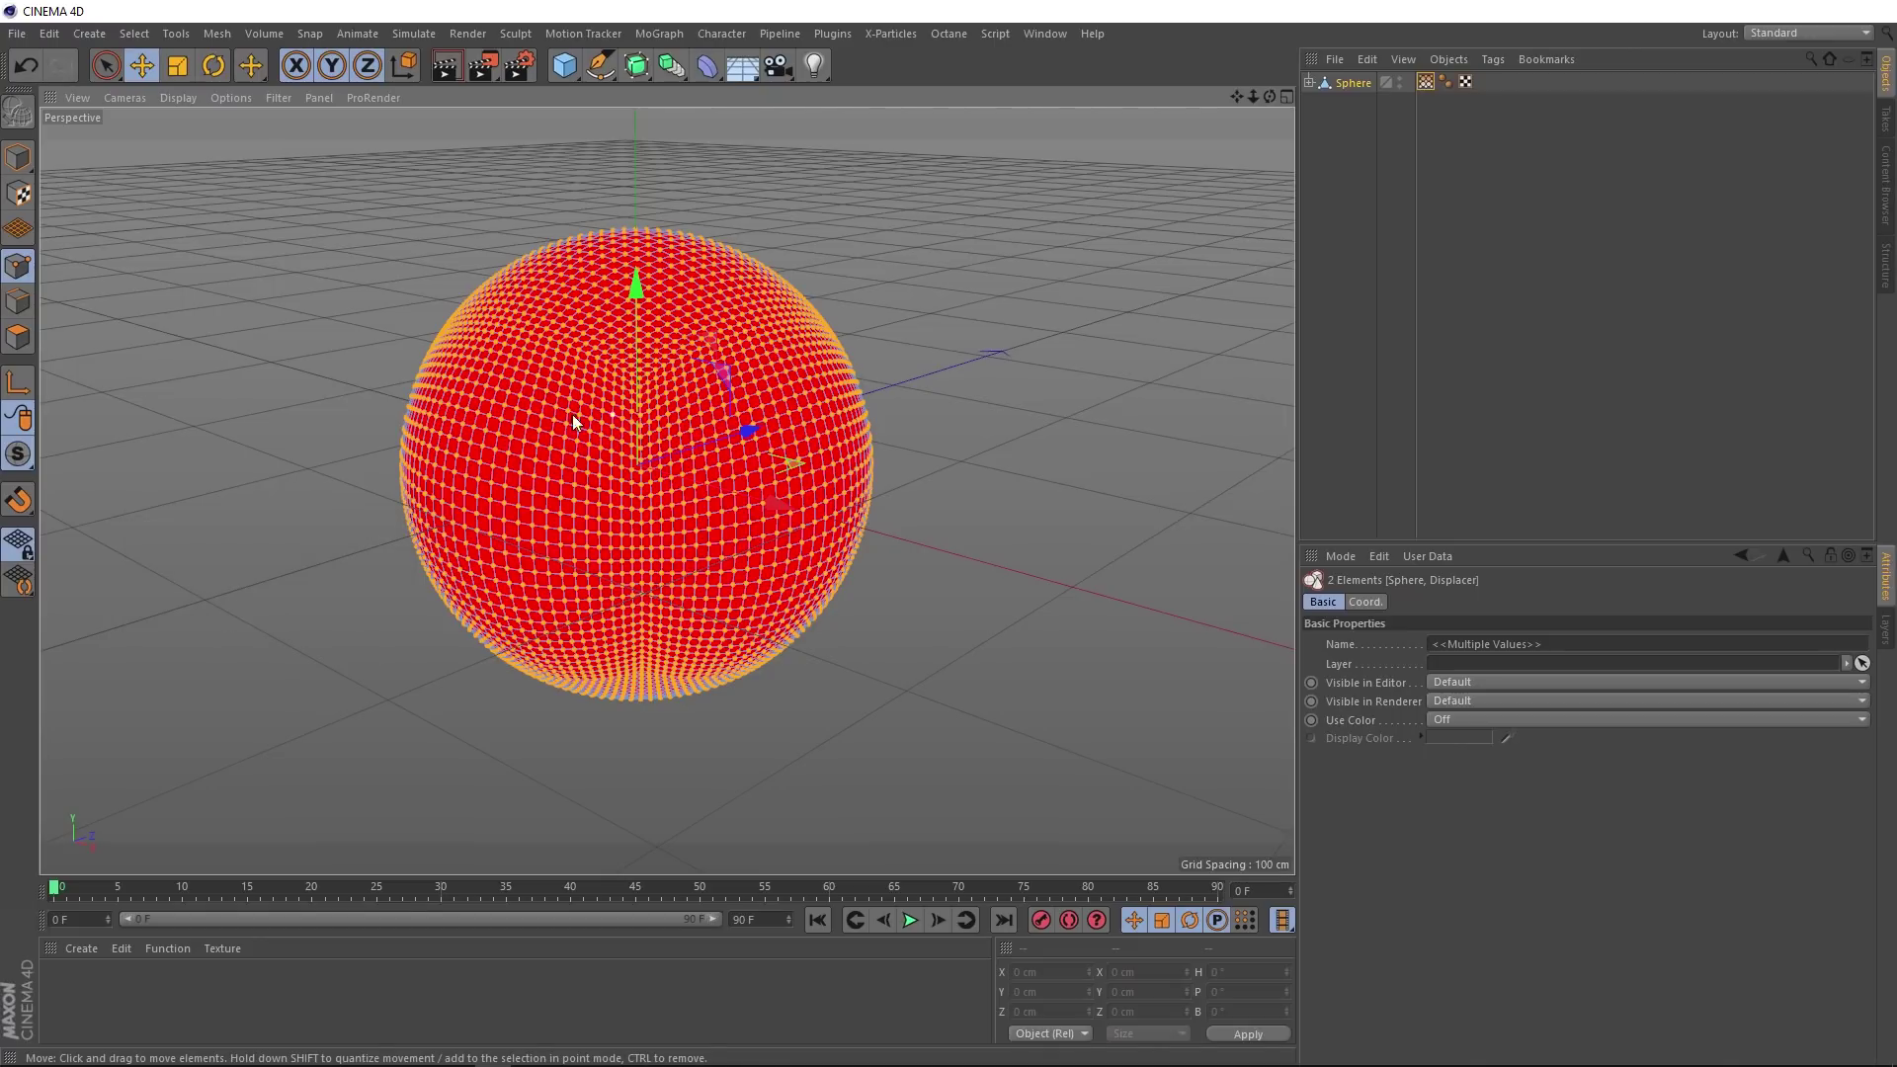
click(20, 158)
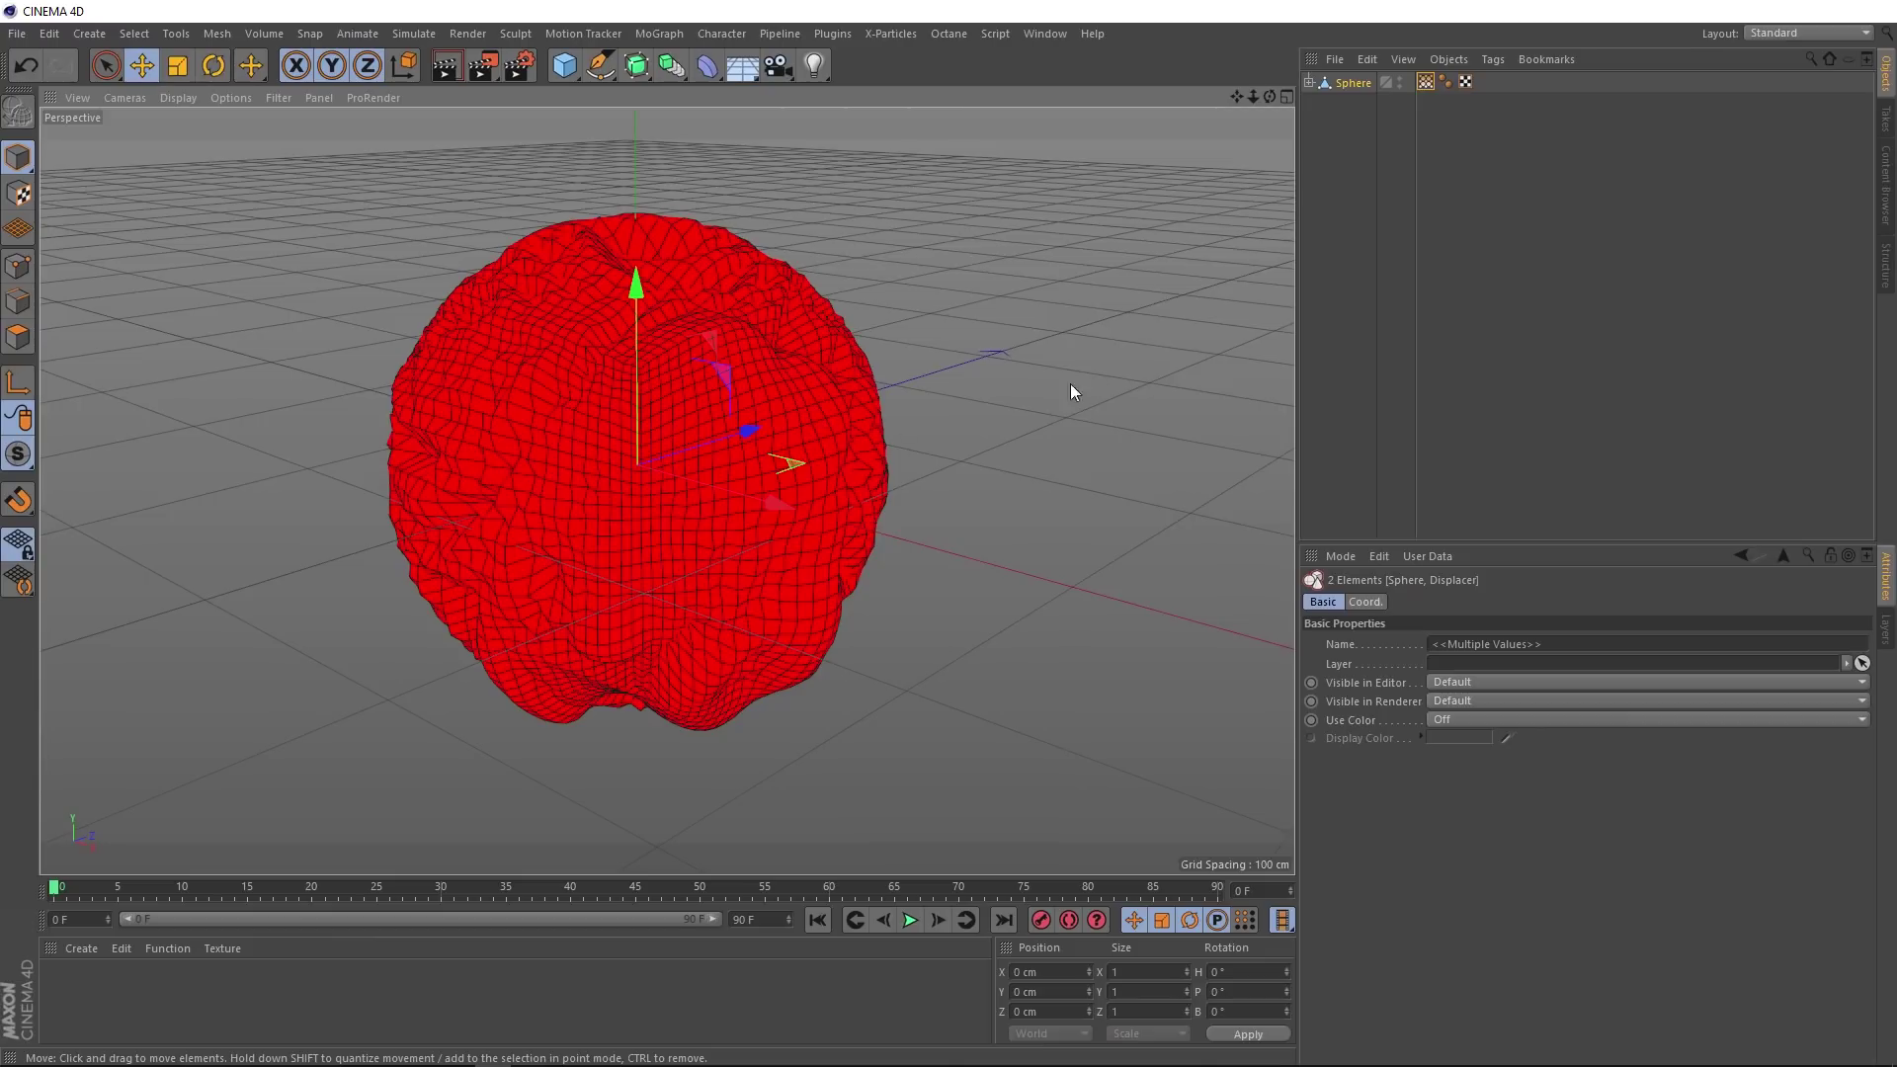
Step: Enable fields on the sphere's vertex map and add a Spherical Field with a size of 24 cm, placed at about 65 cm in X
click(1425, 82)
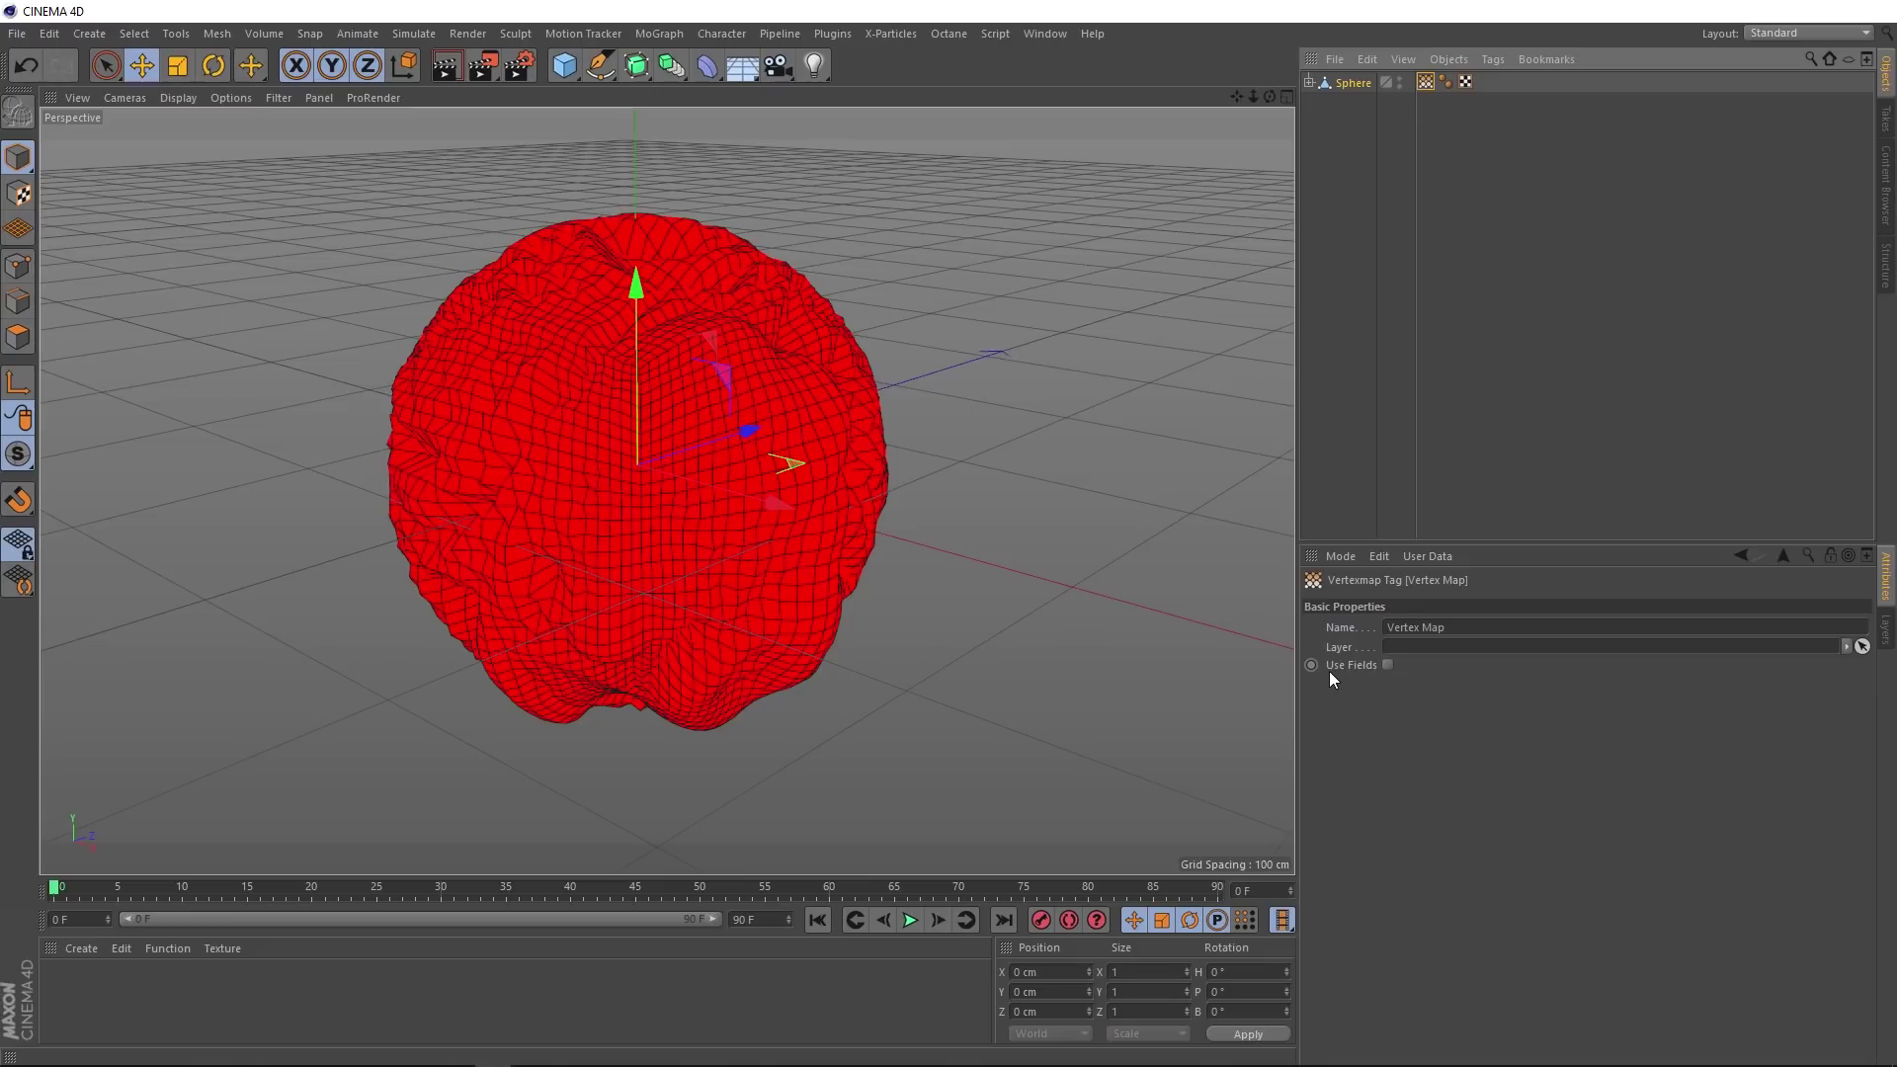
click(1387, 665)
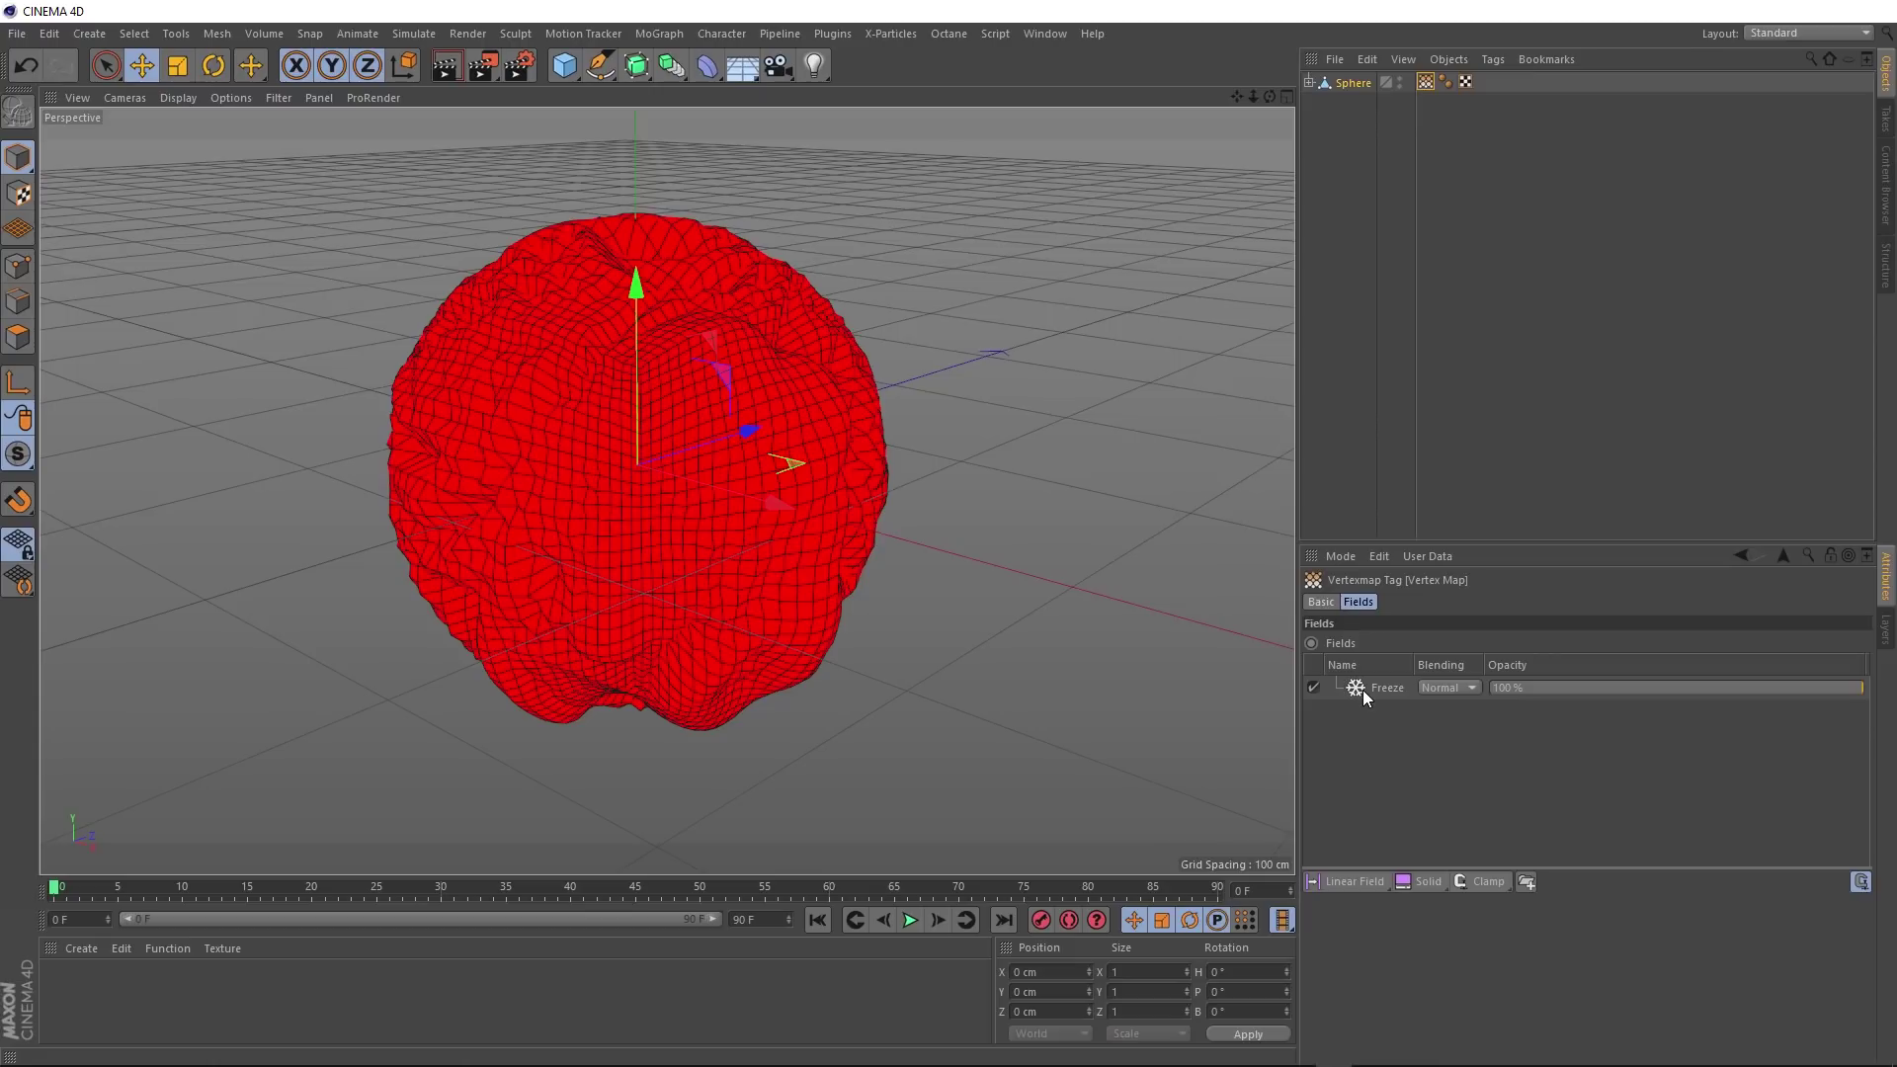
click(1359, 884)
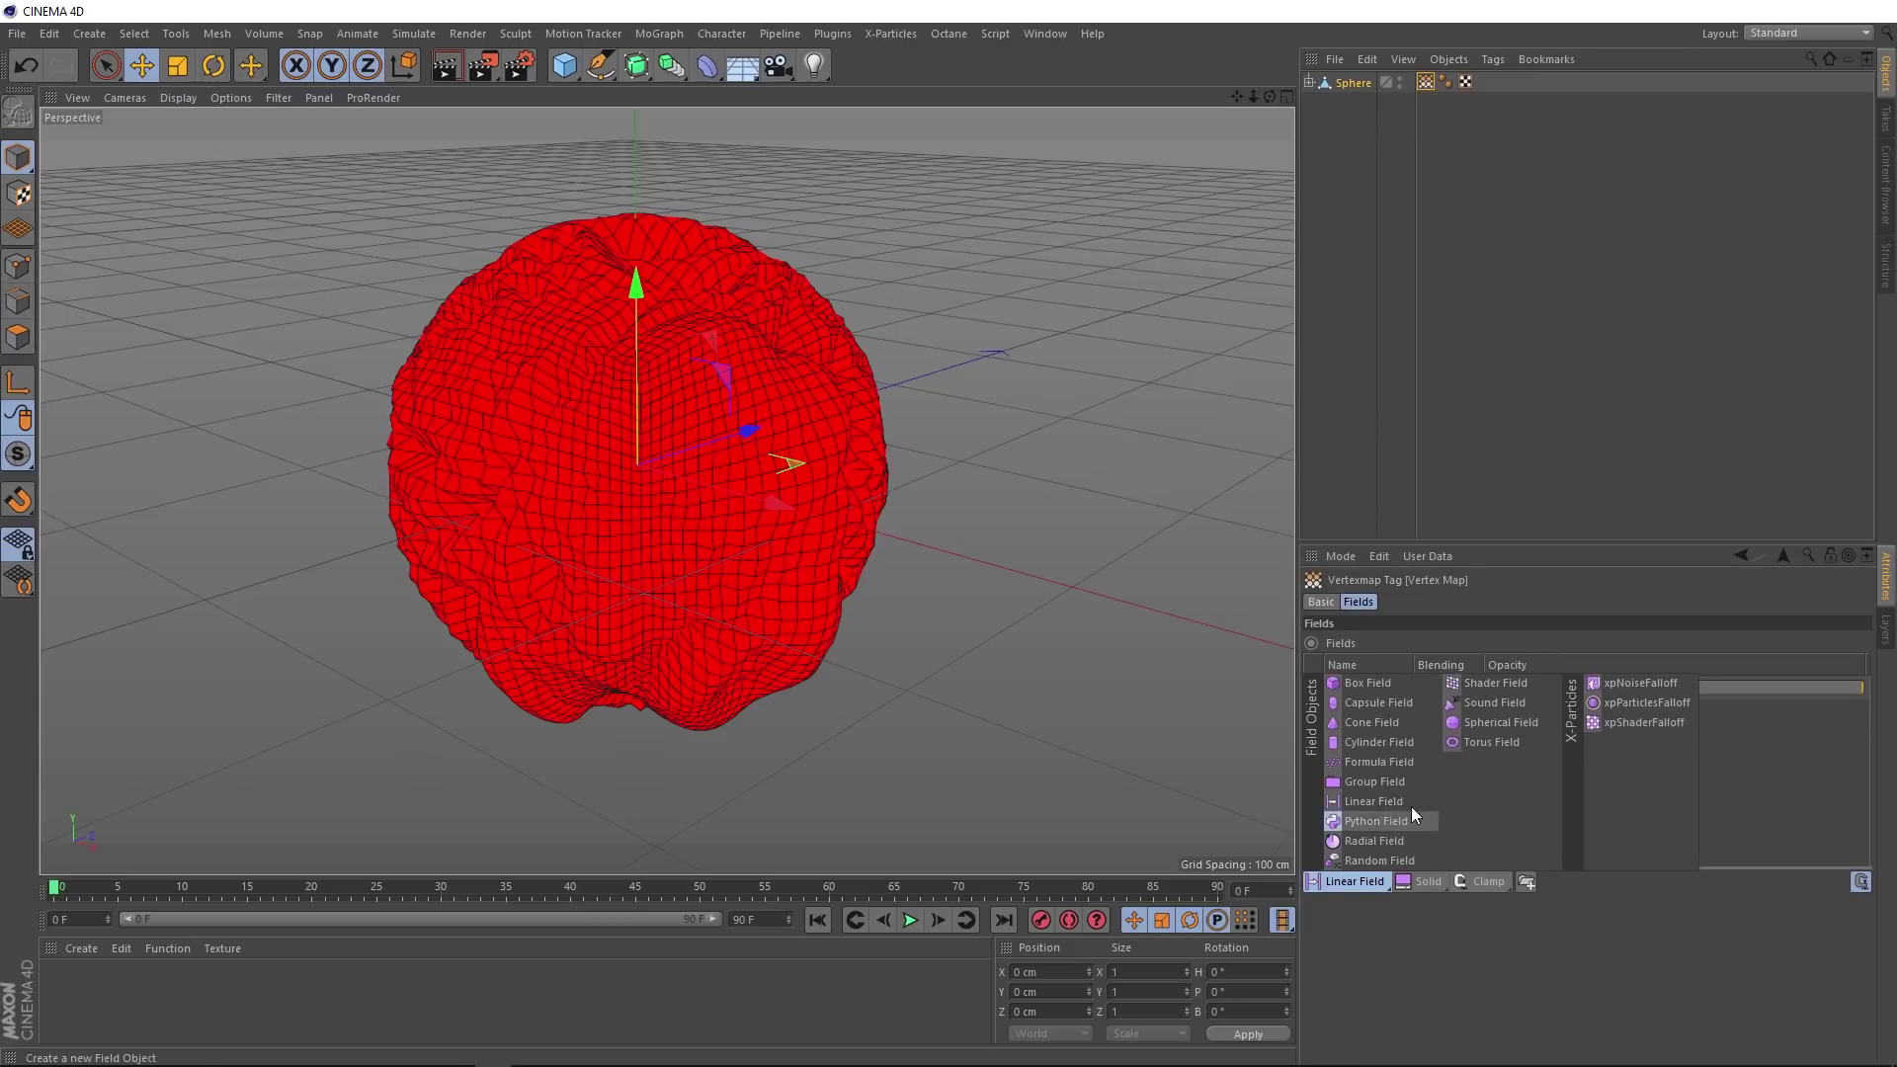
click(1519, 725)
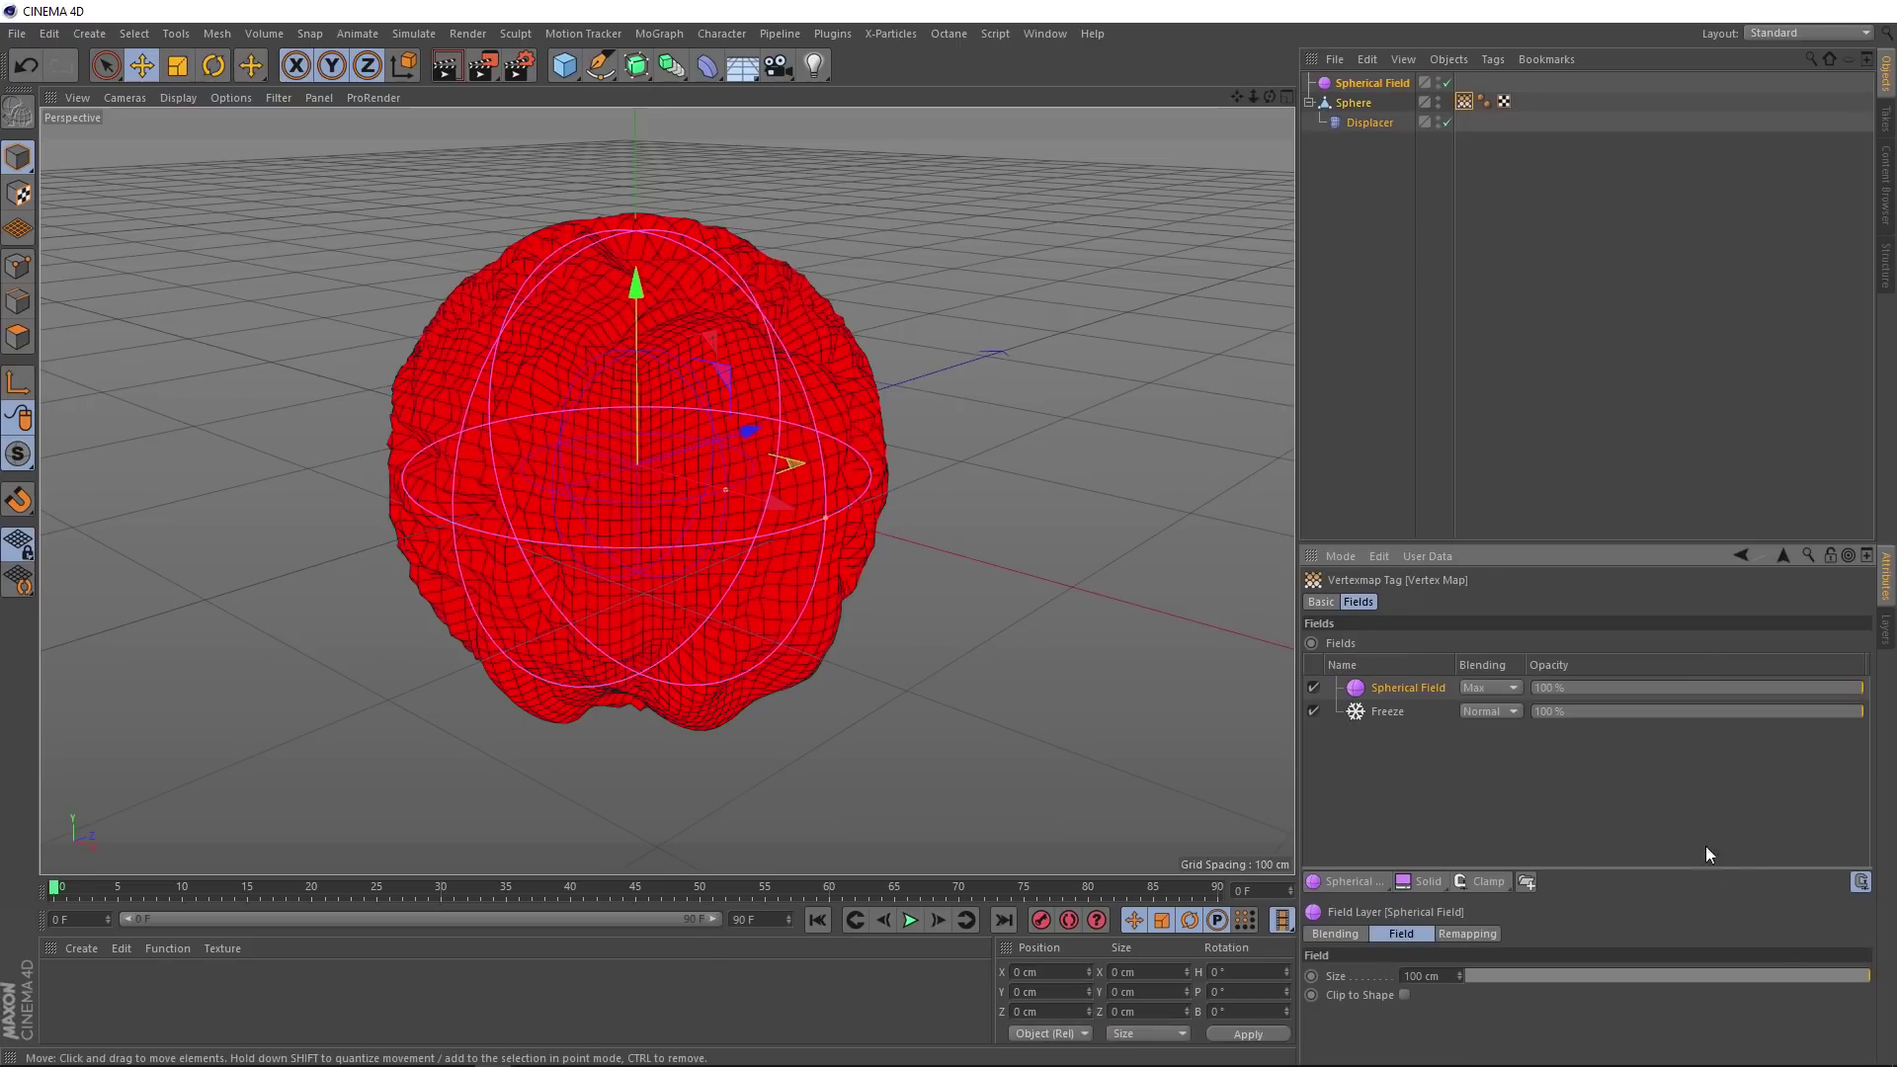
drag(1809, 976, 1562, 975)
drag(744, 503, 877, 549)
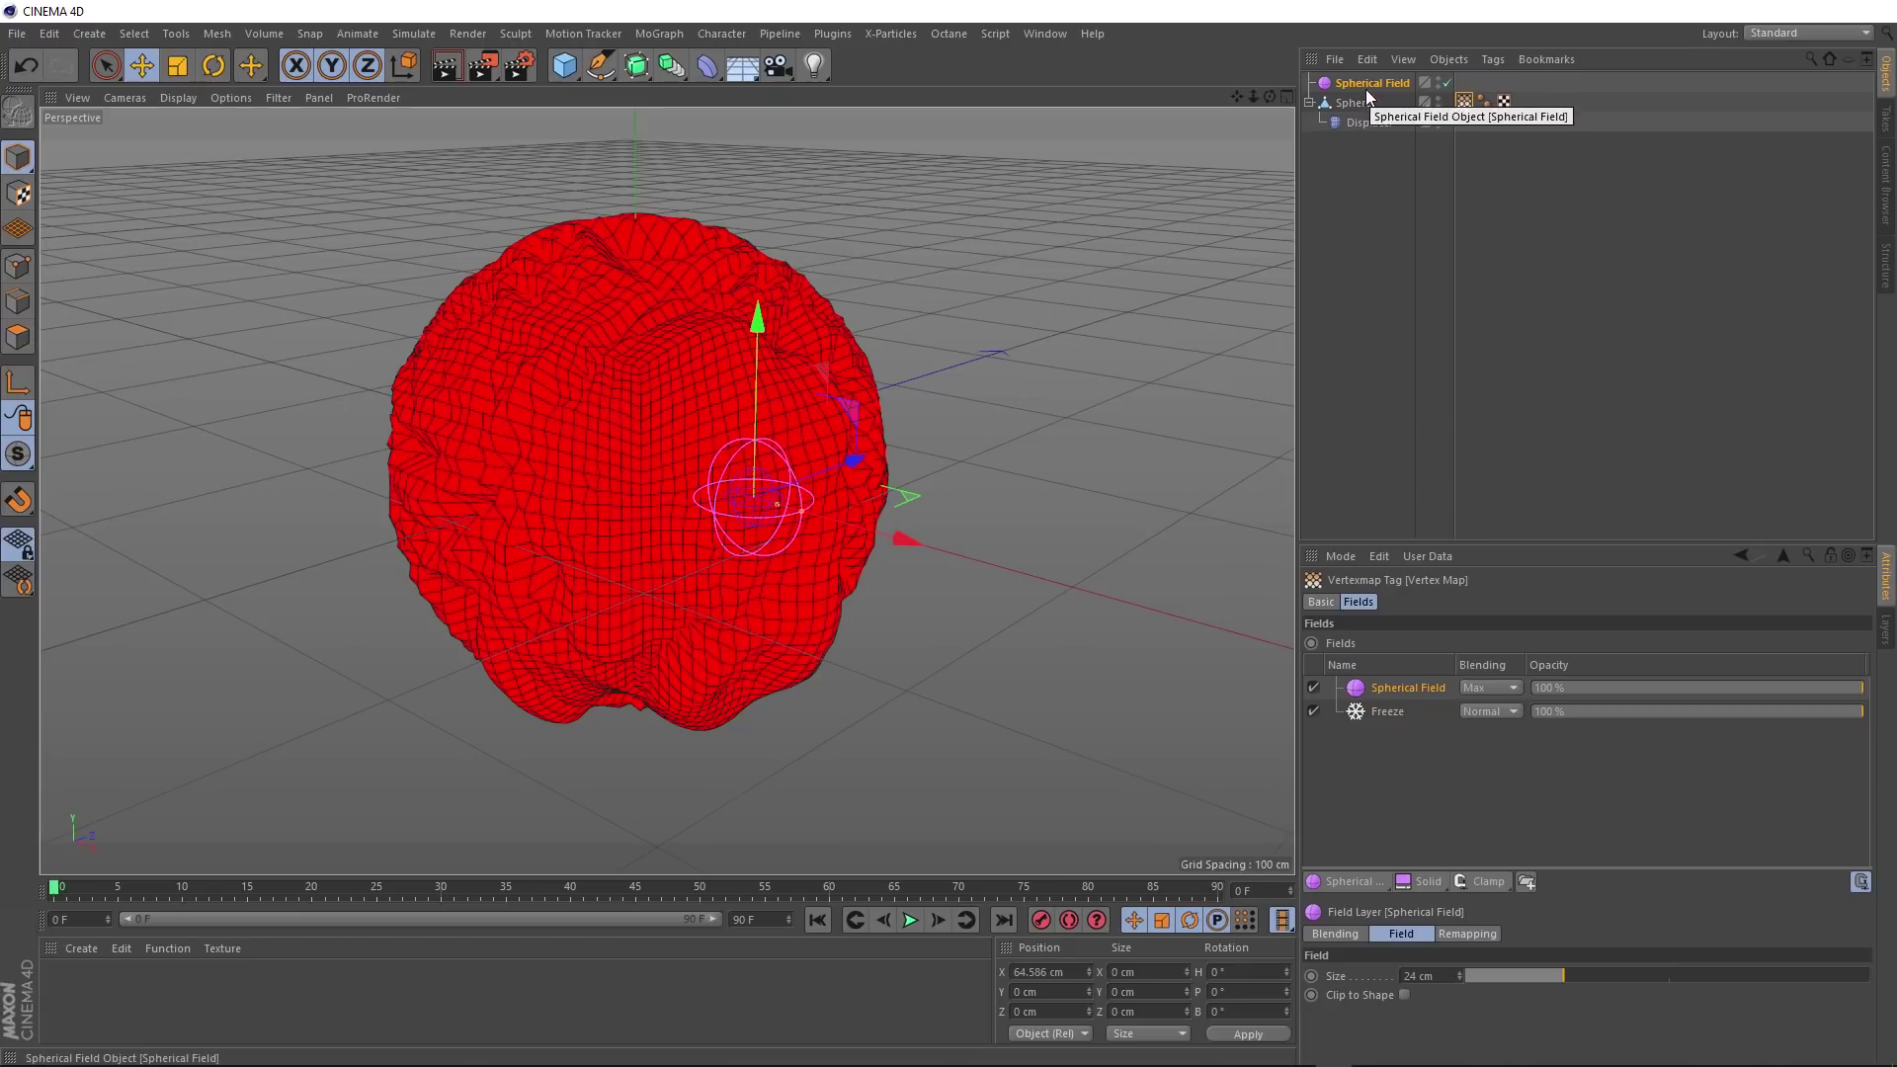
Step: Use the sphere's vertex map as the Displacer's falloff field and move the Spherical Field to about 96 cm in X
click(1365, 123)
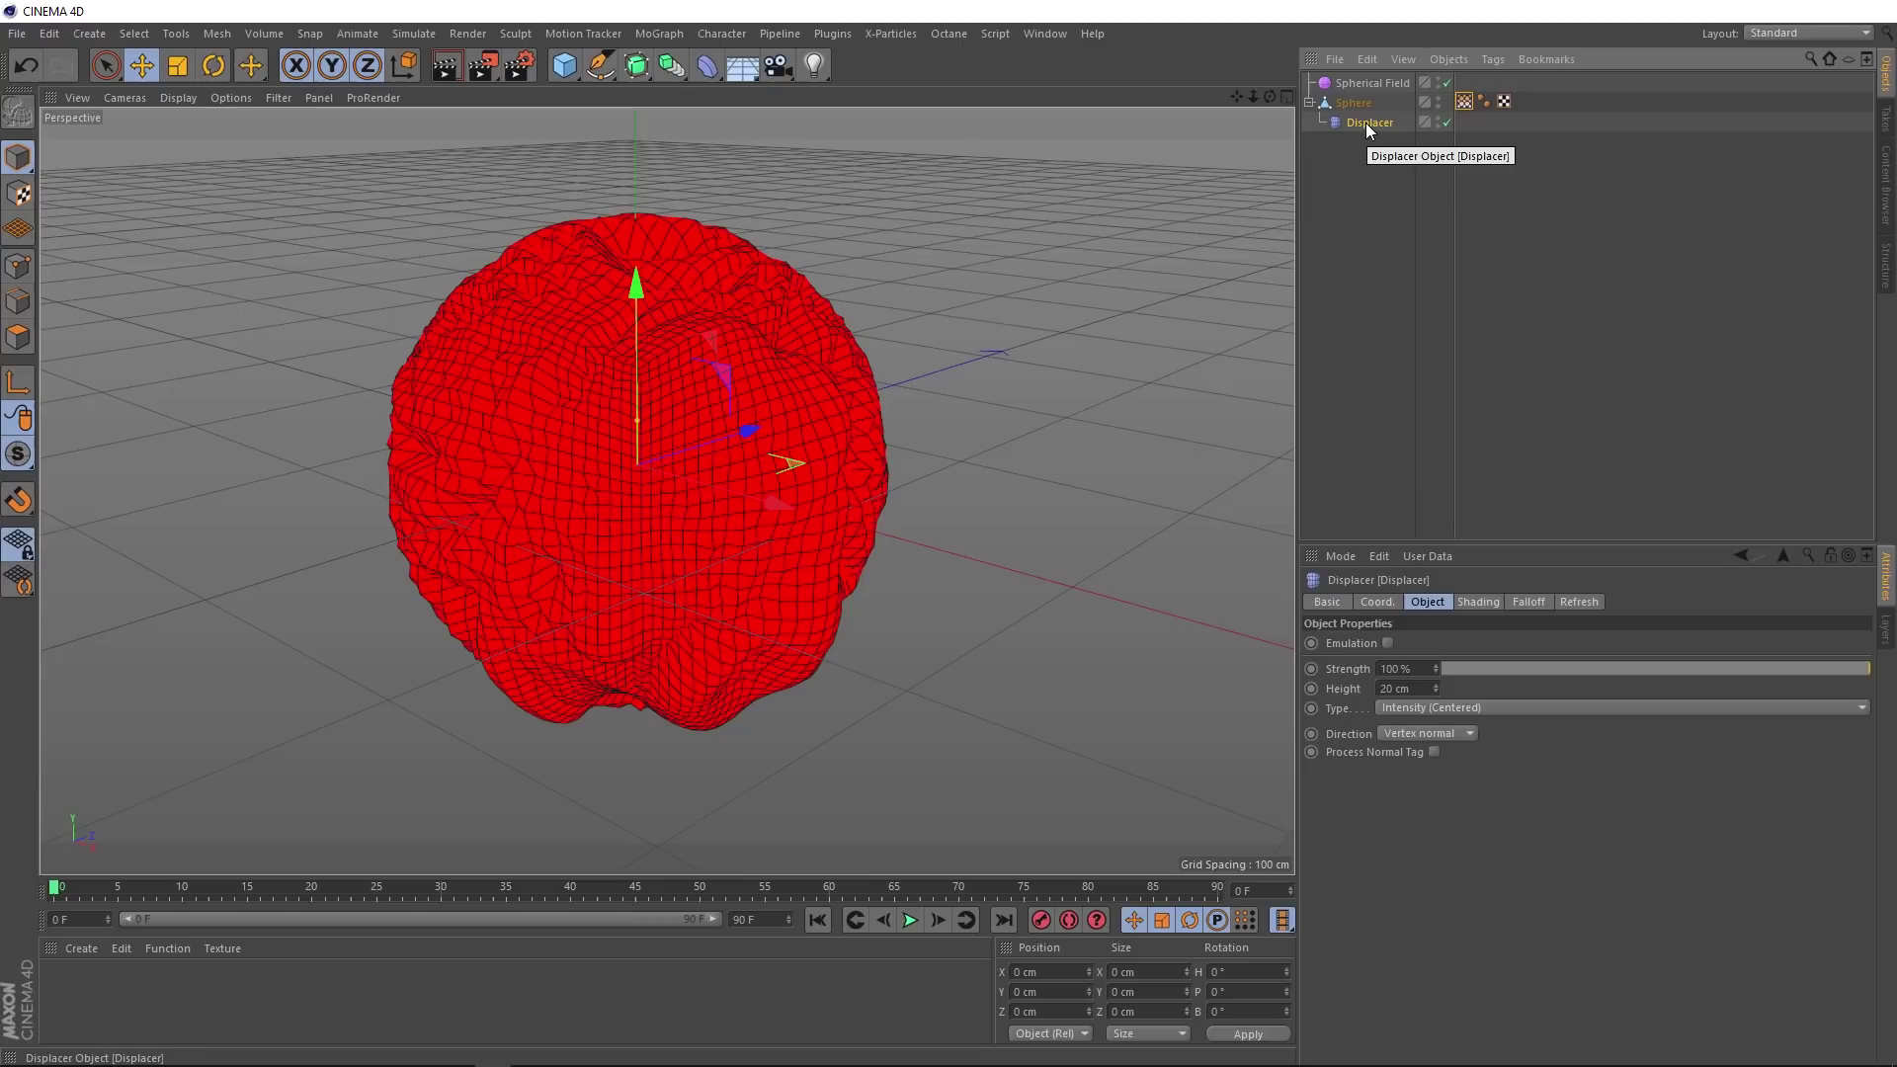
click(1527, 605)
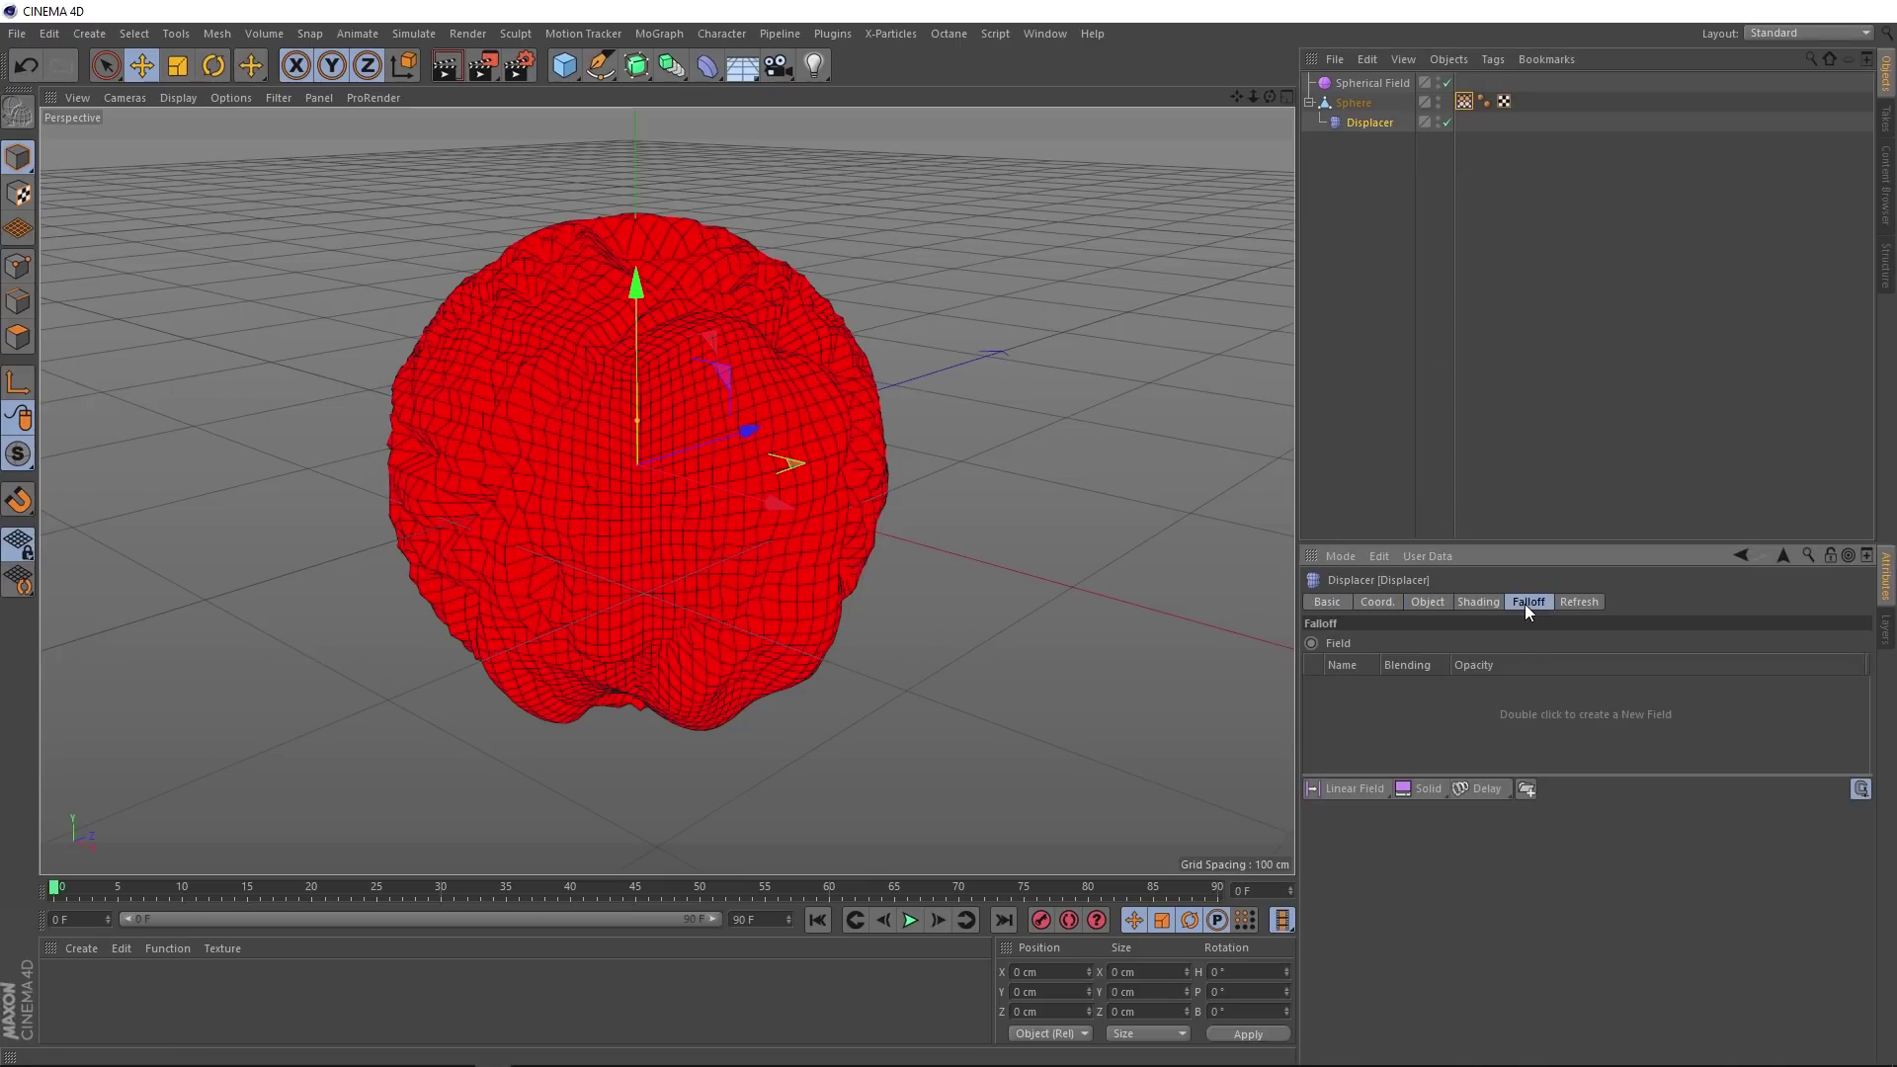
drag(1464, 101, 1378, 715)
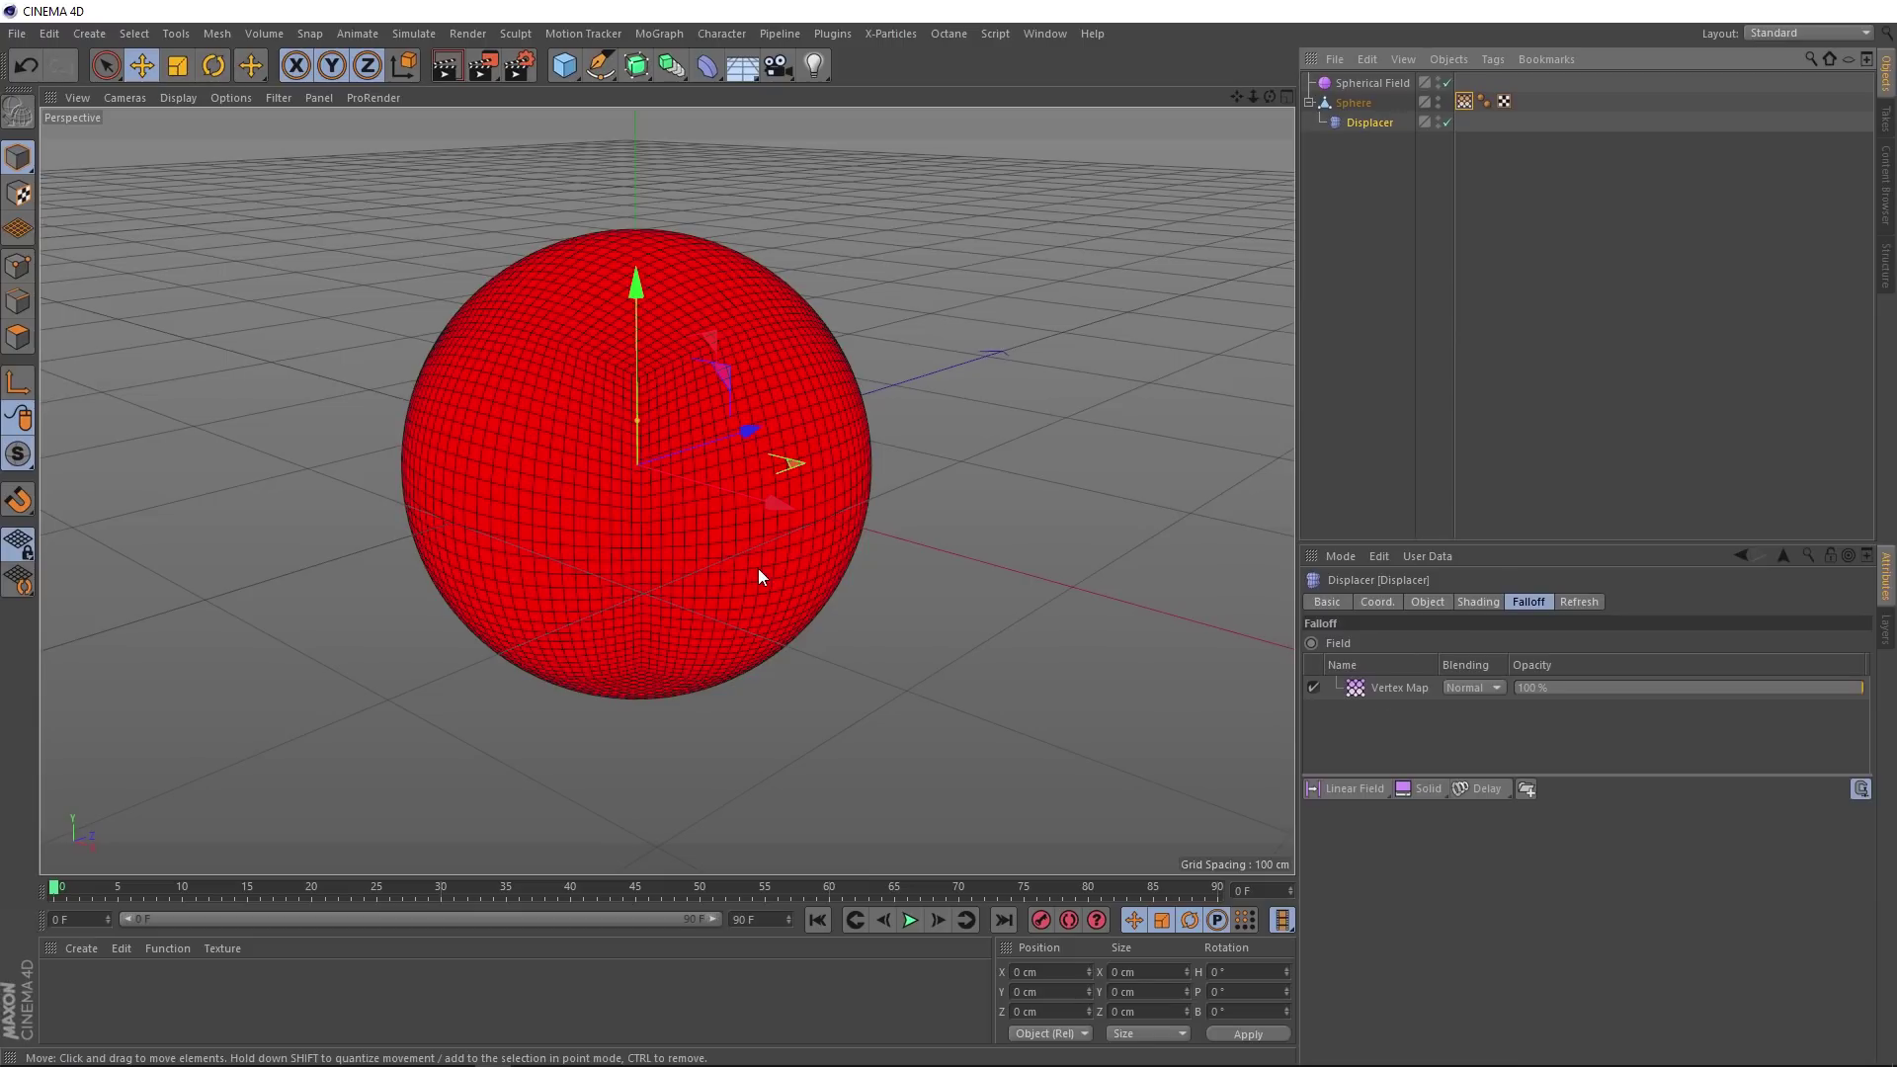
click(1359, 83)
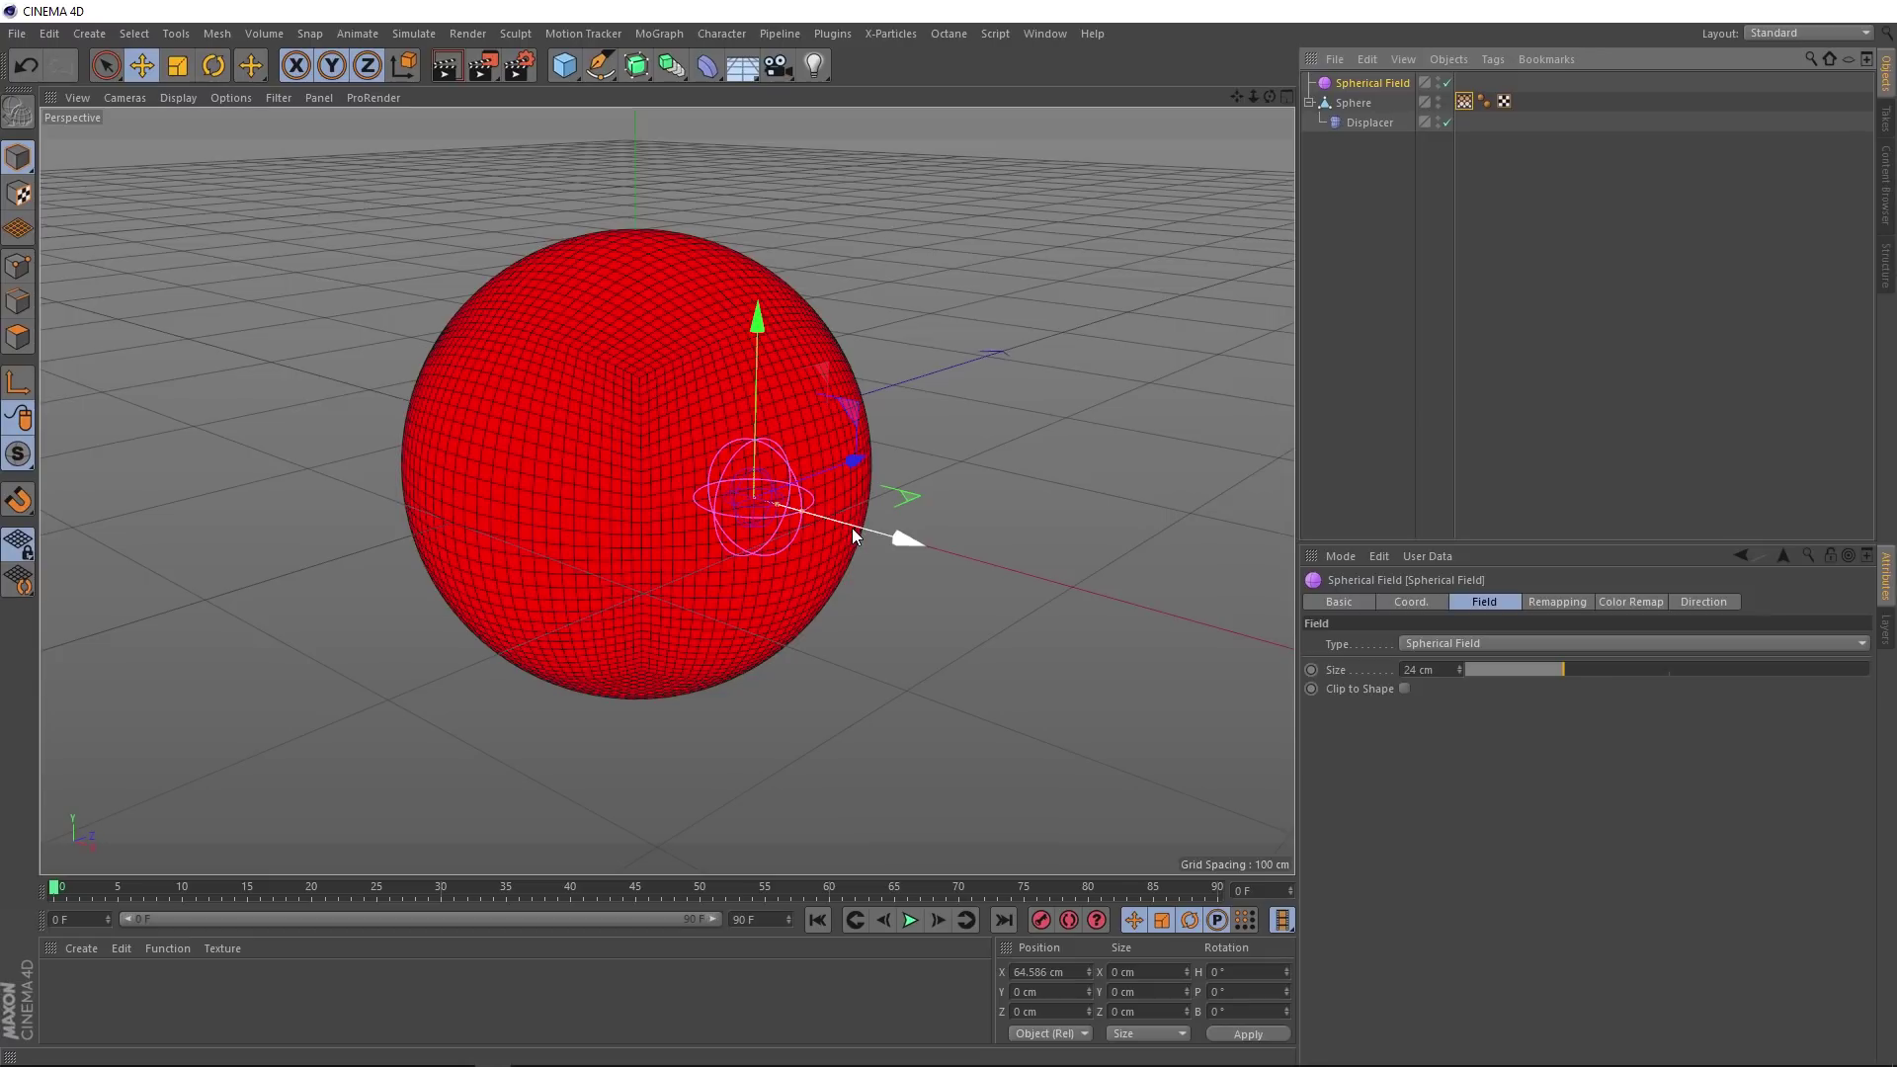
drag(854, 536, 921, 541)
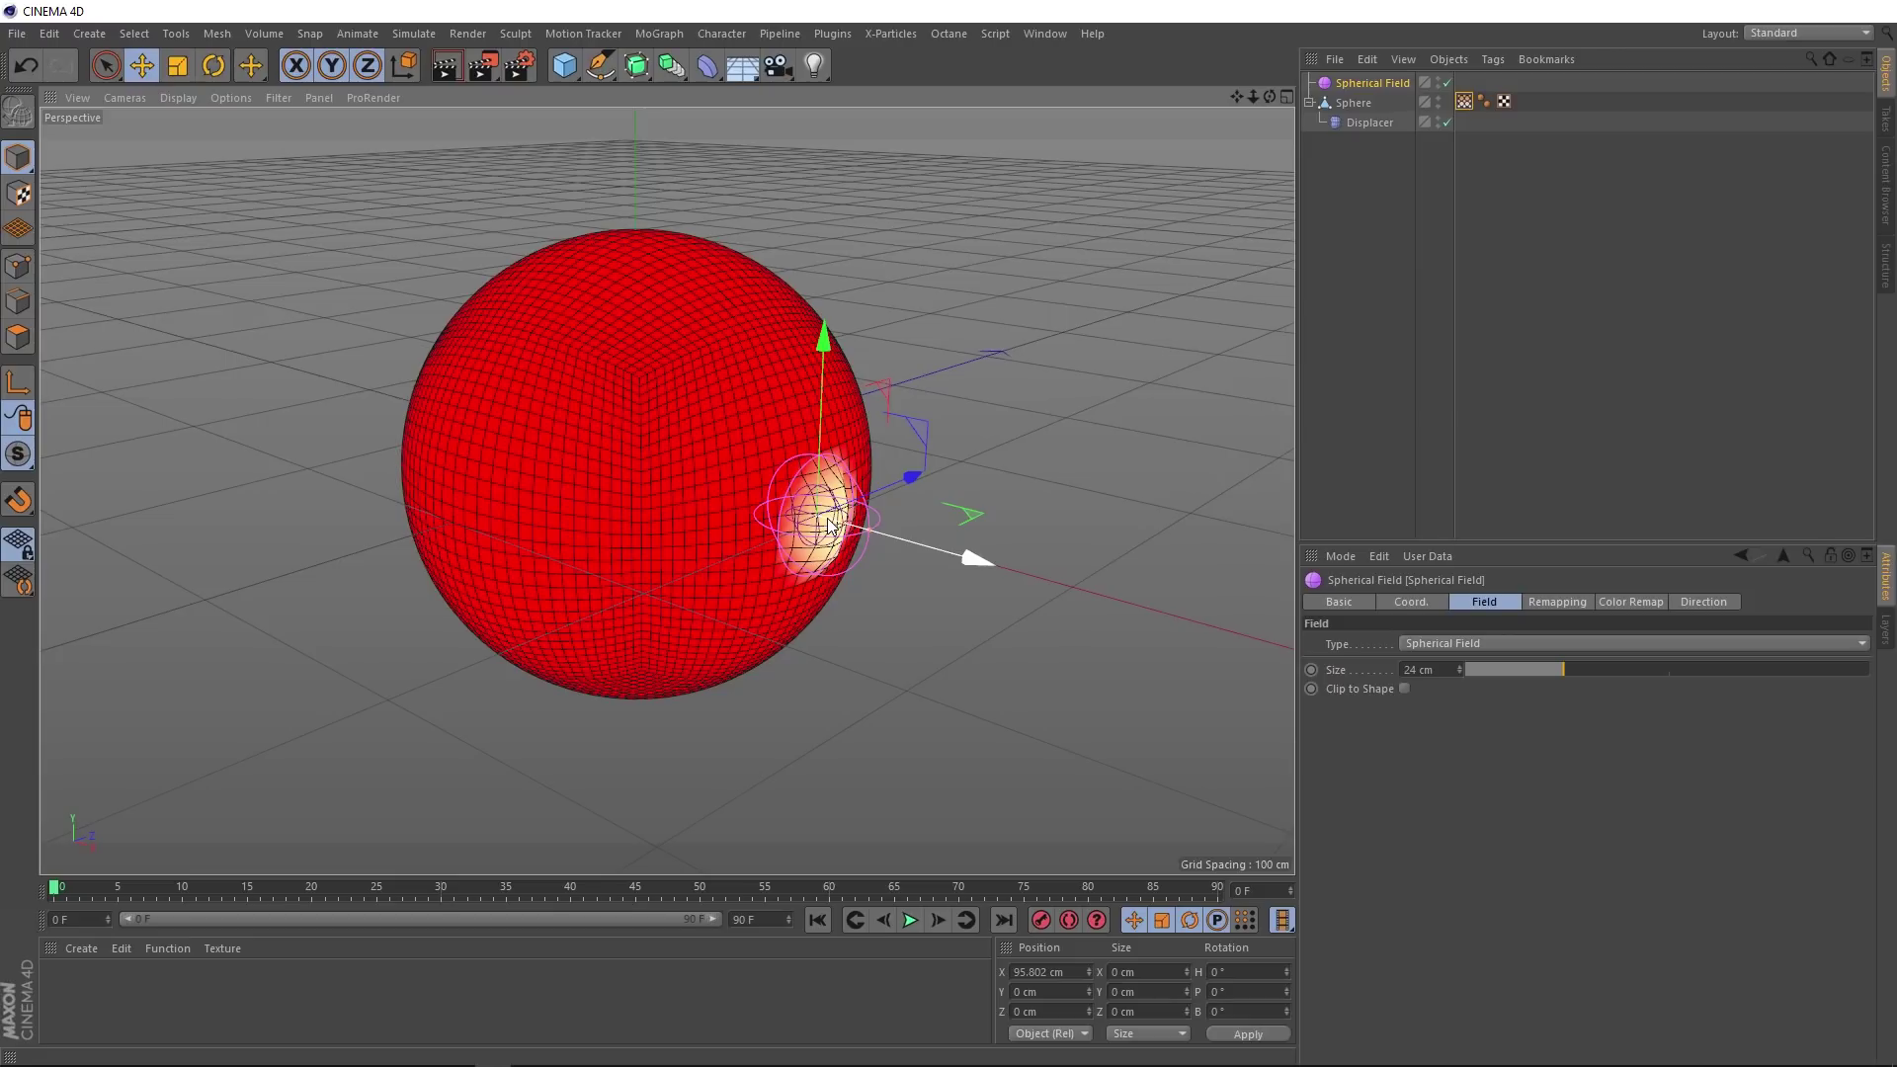
Step: Try enlarging the Spherical Field with the Scale tool to spread the displacement, and undo the scaling
click(177, 65)
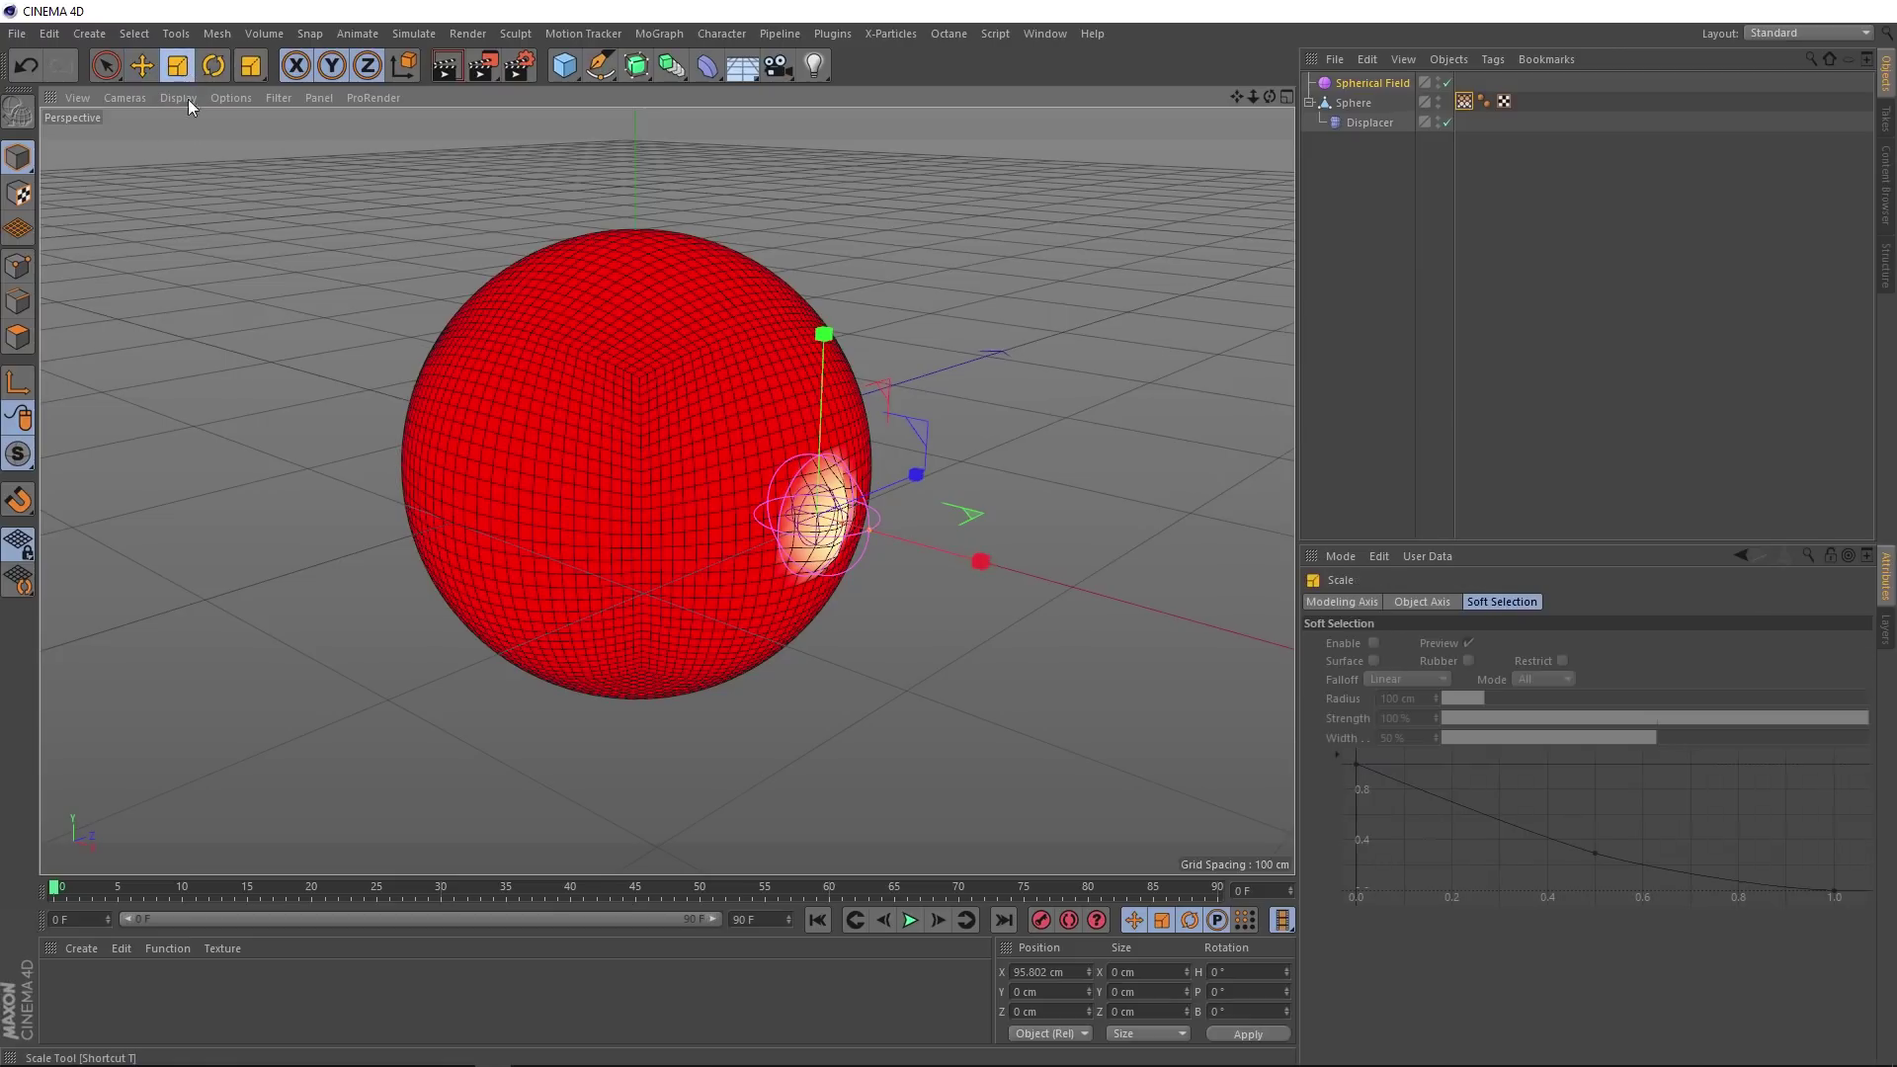
drag(854, 526, 815, 493)
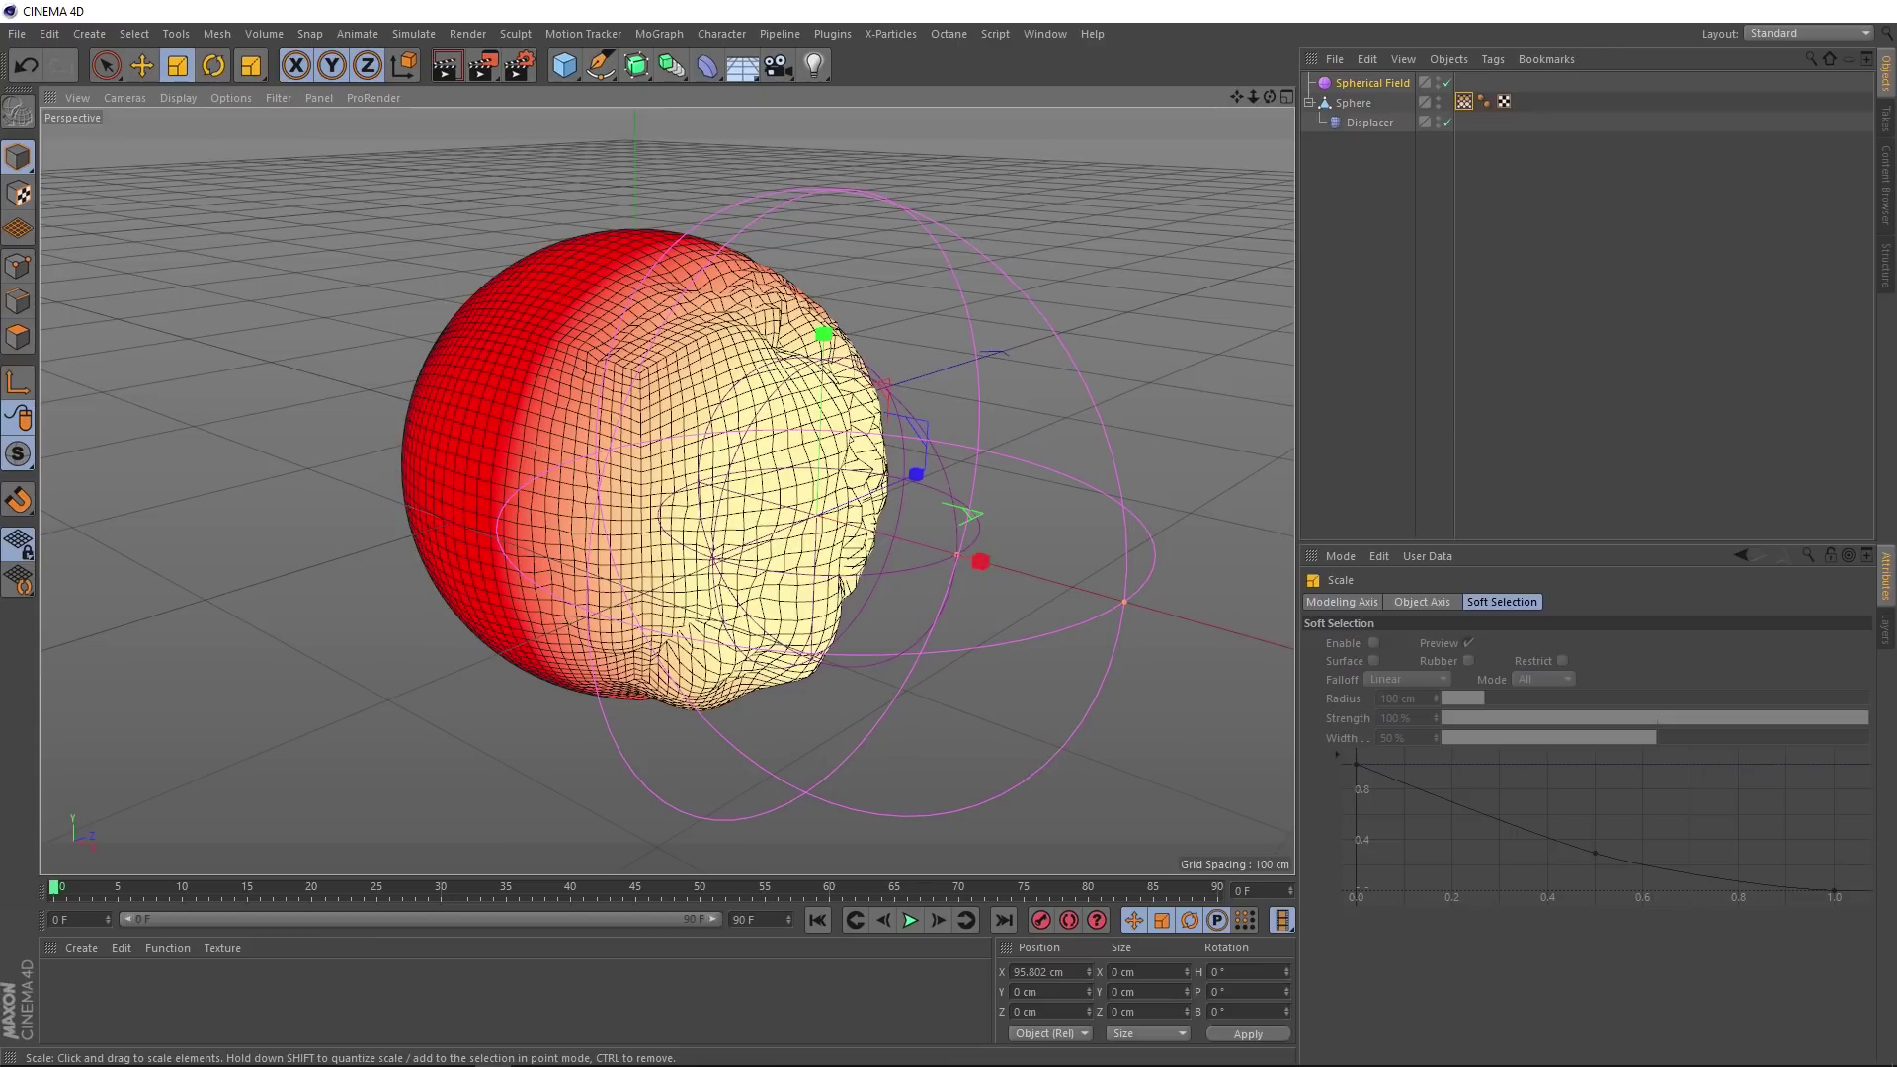
key(ctrl+z)
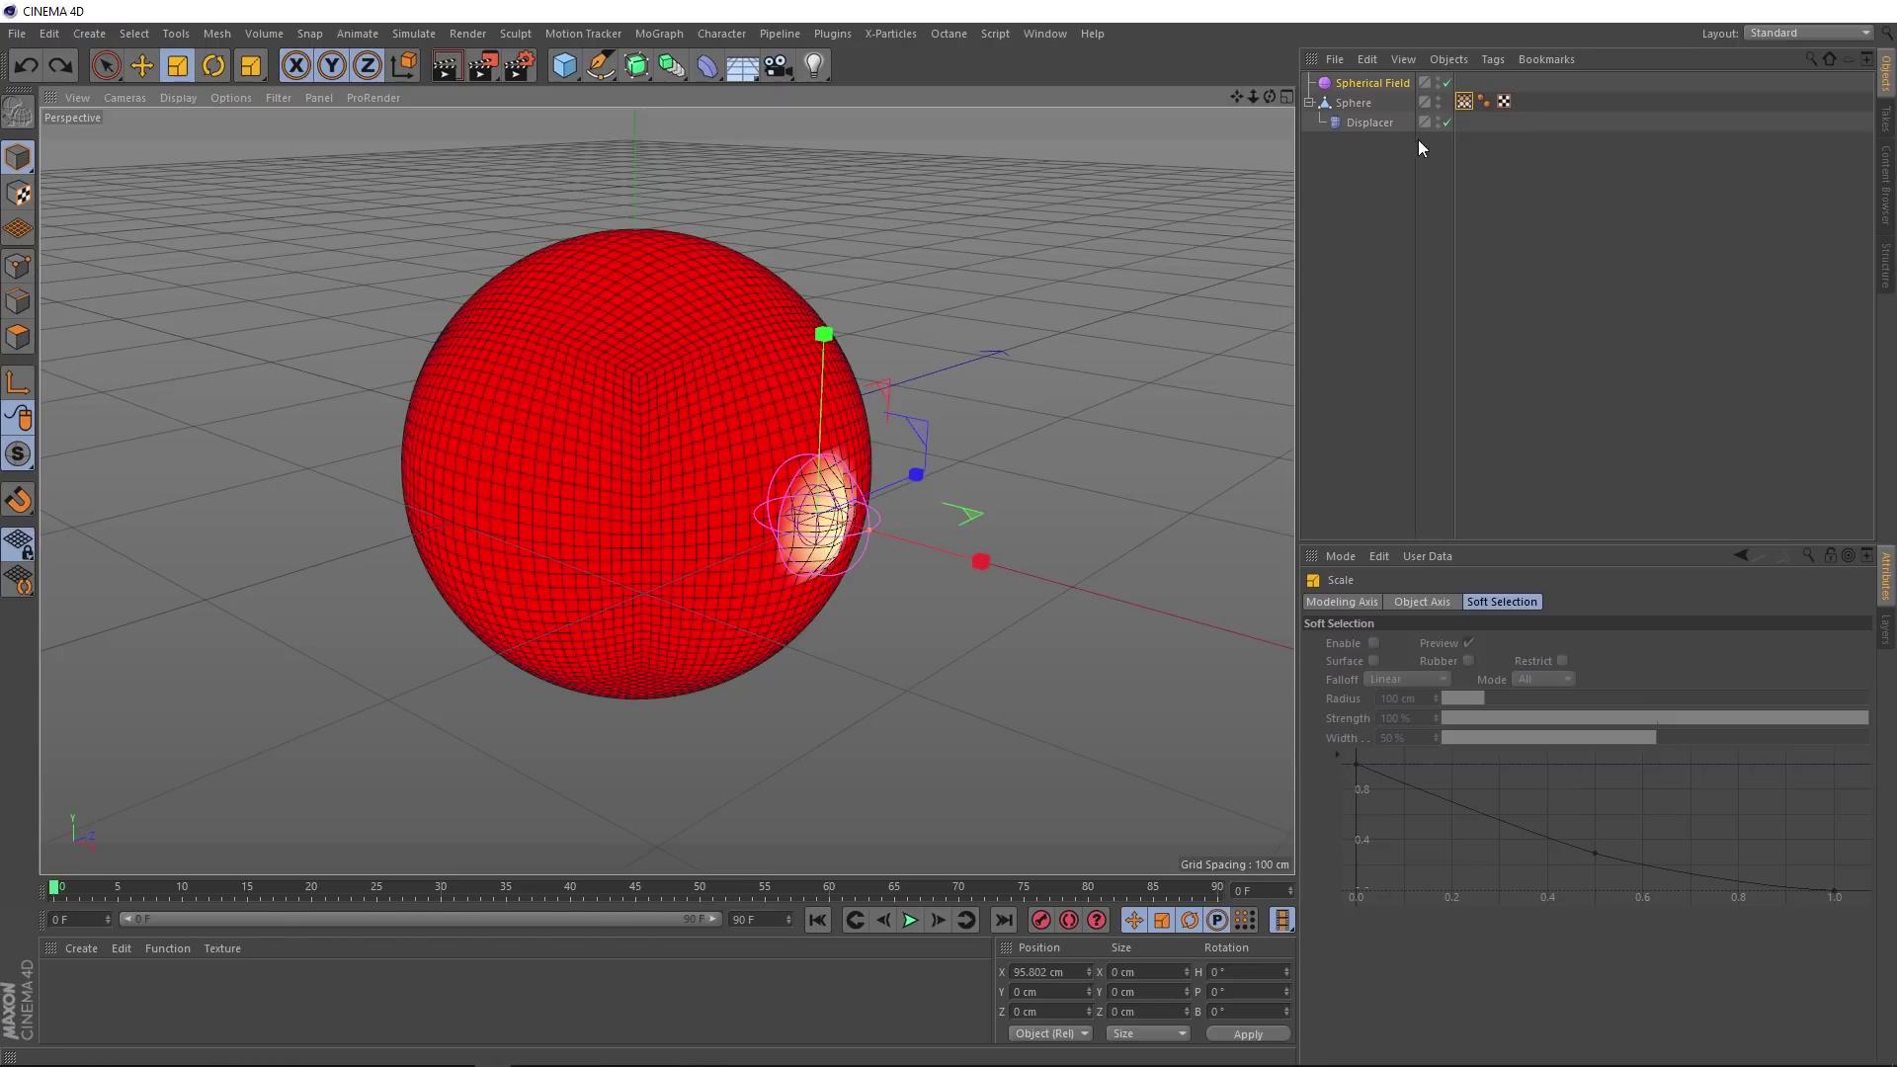
Step: Set the mode of the vertex map's Freeze layer to Grow and play the animation
click(1463, 102)
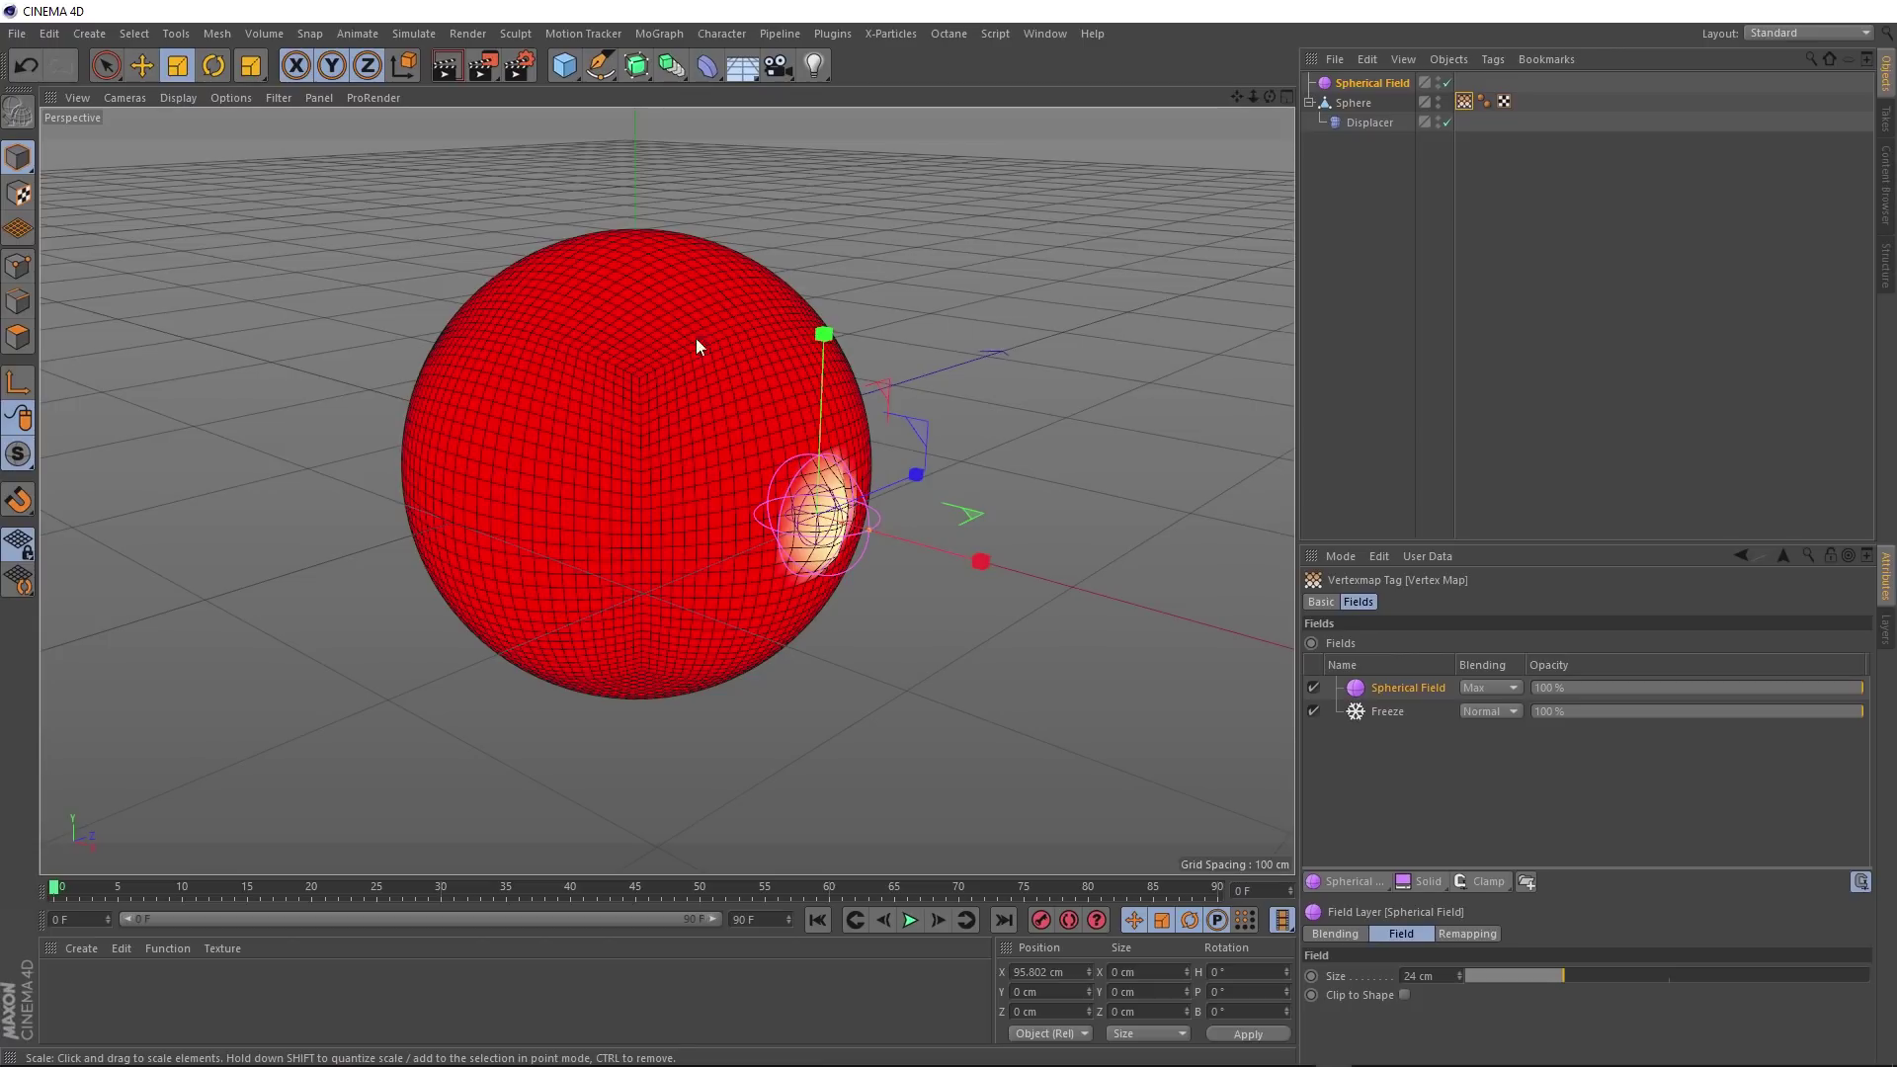
click(1380, 709)
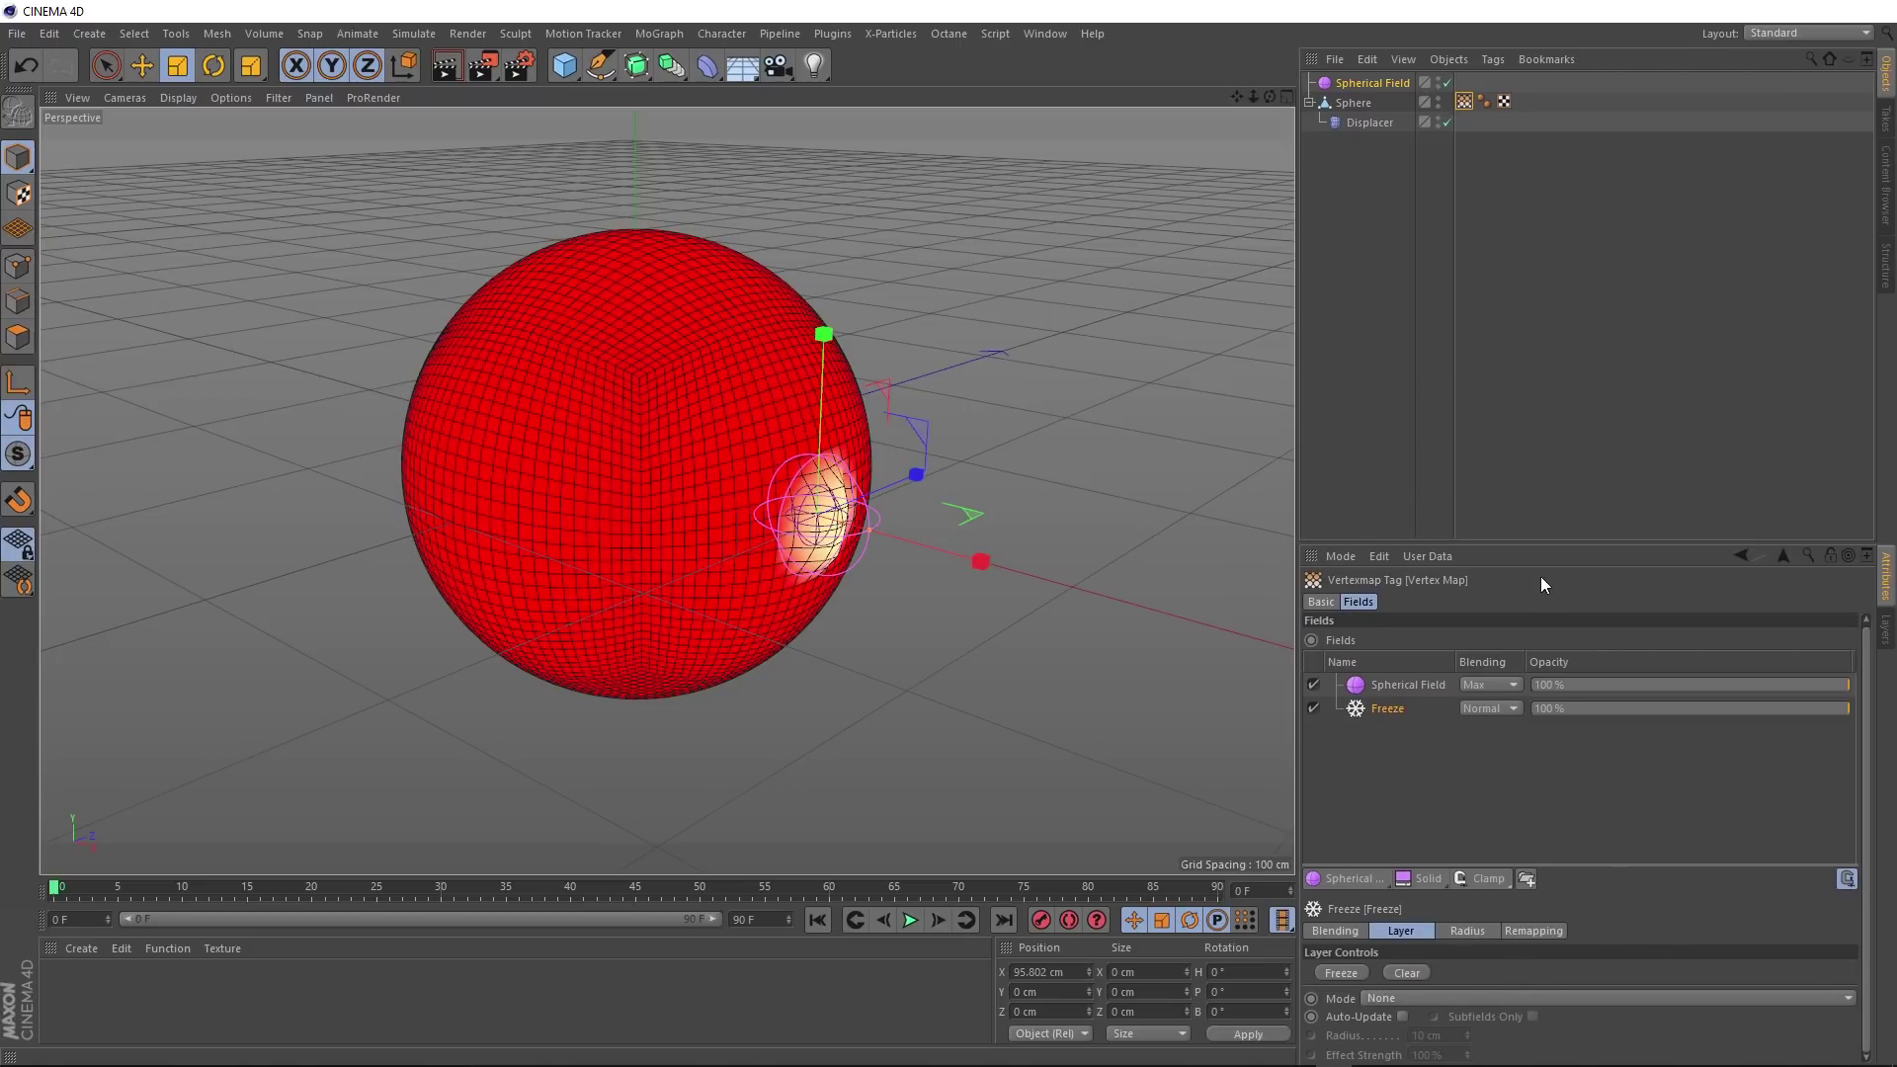
drag(1527, 539, 1529, 273)
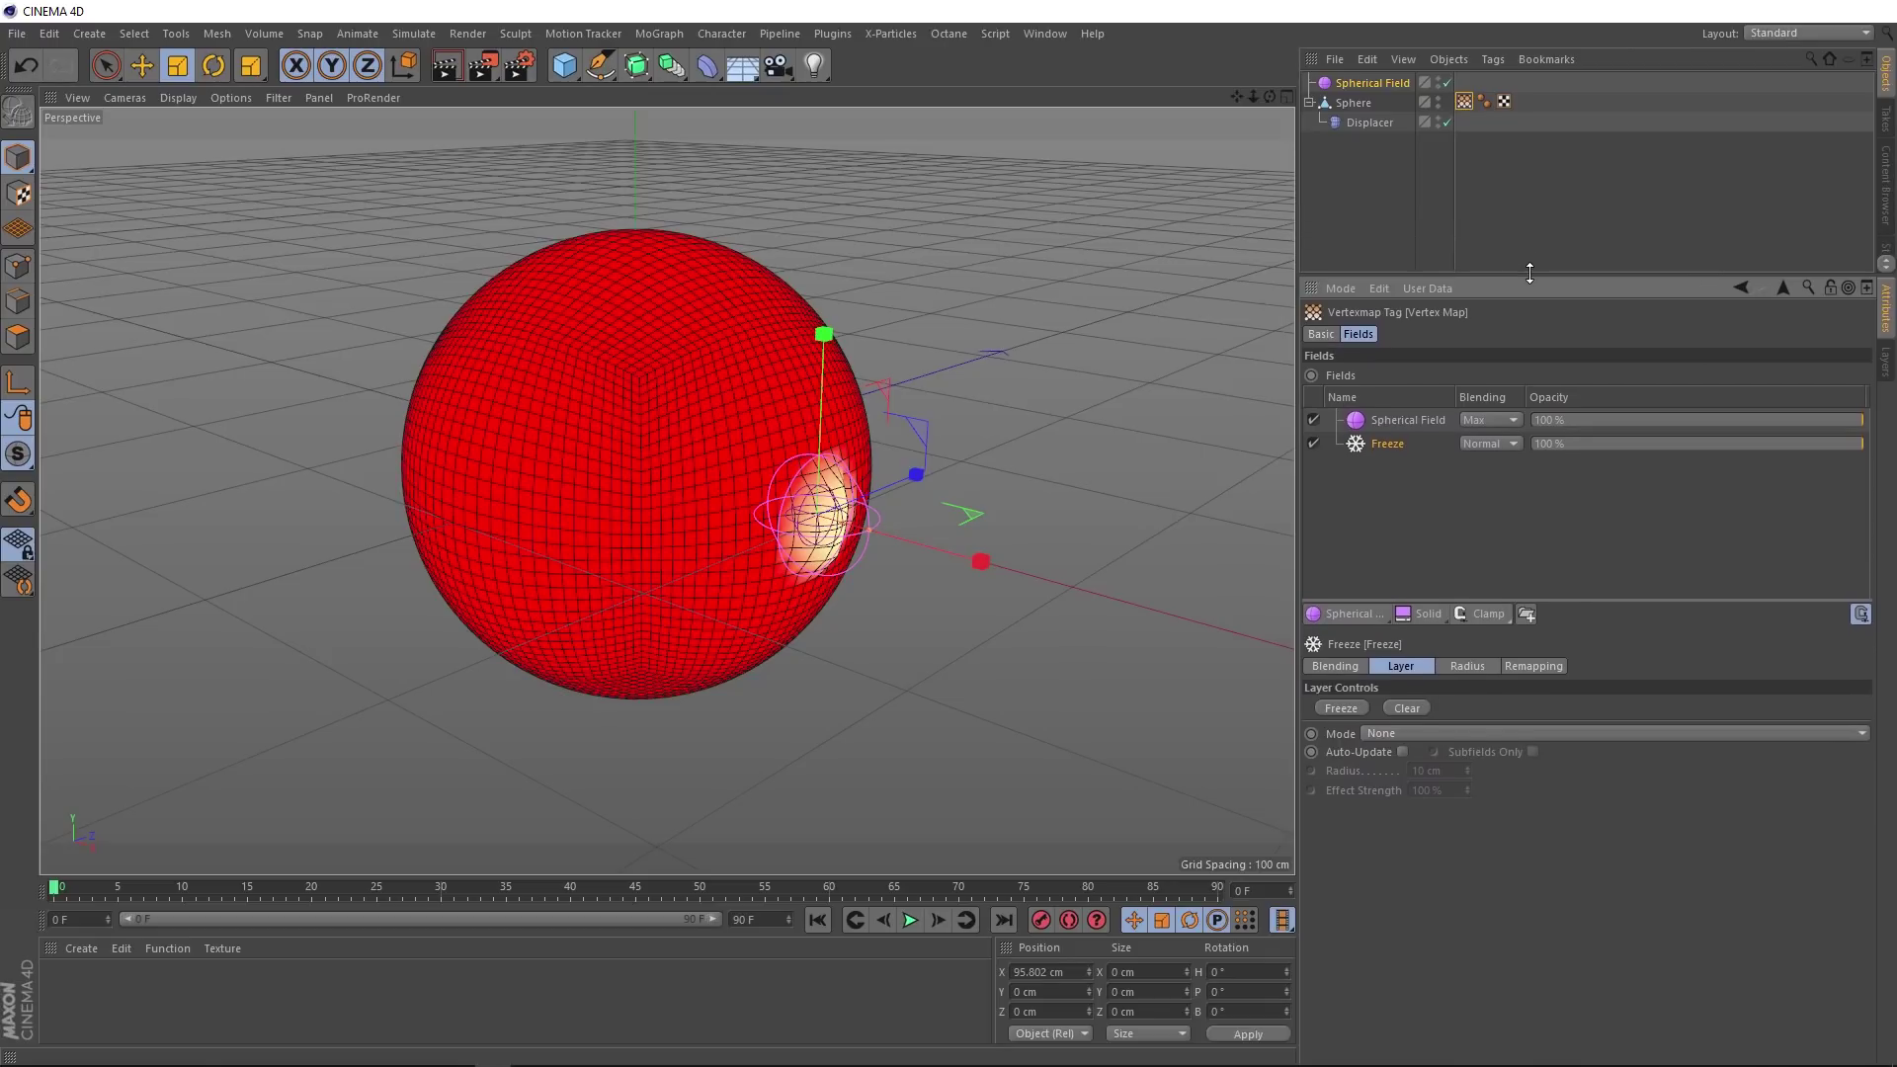
click(1466, 733)
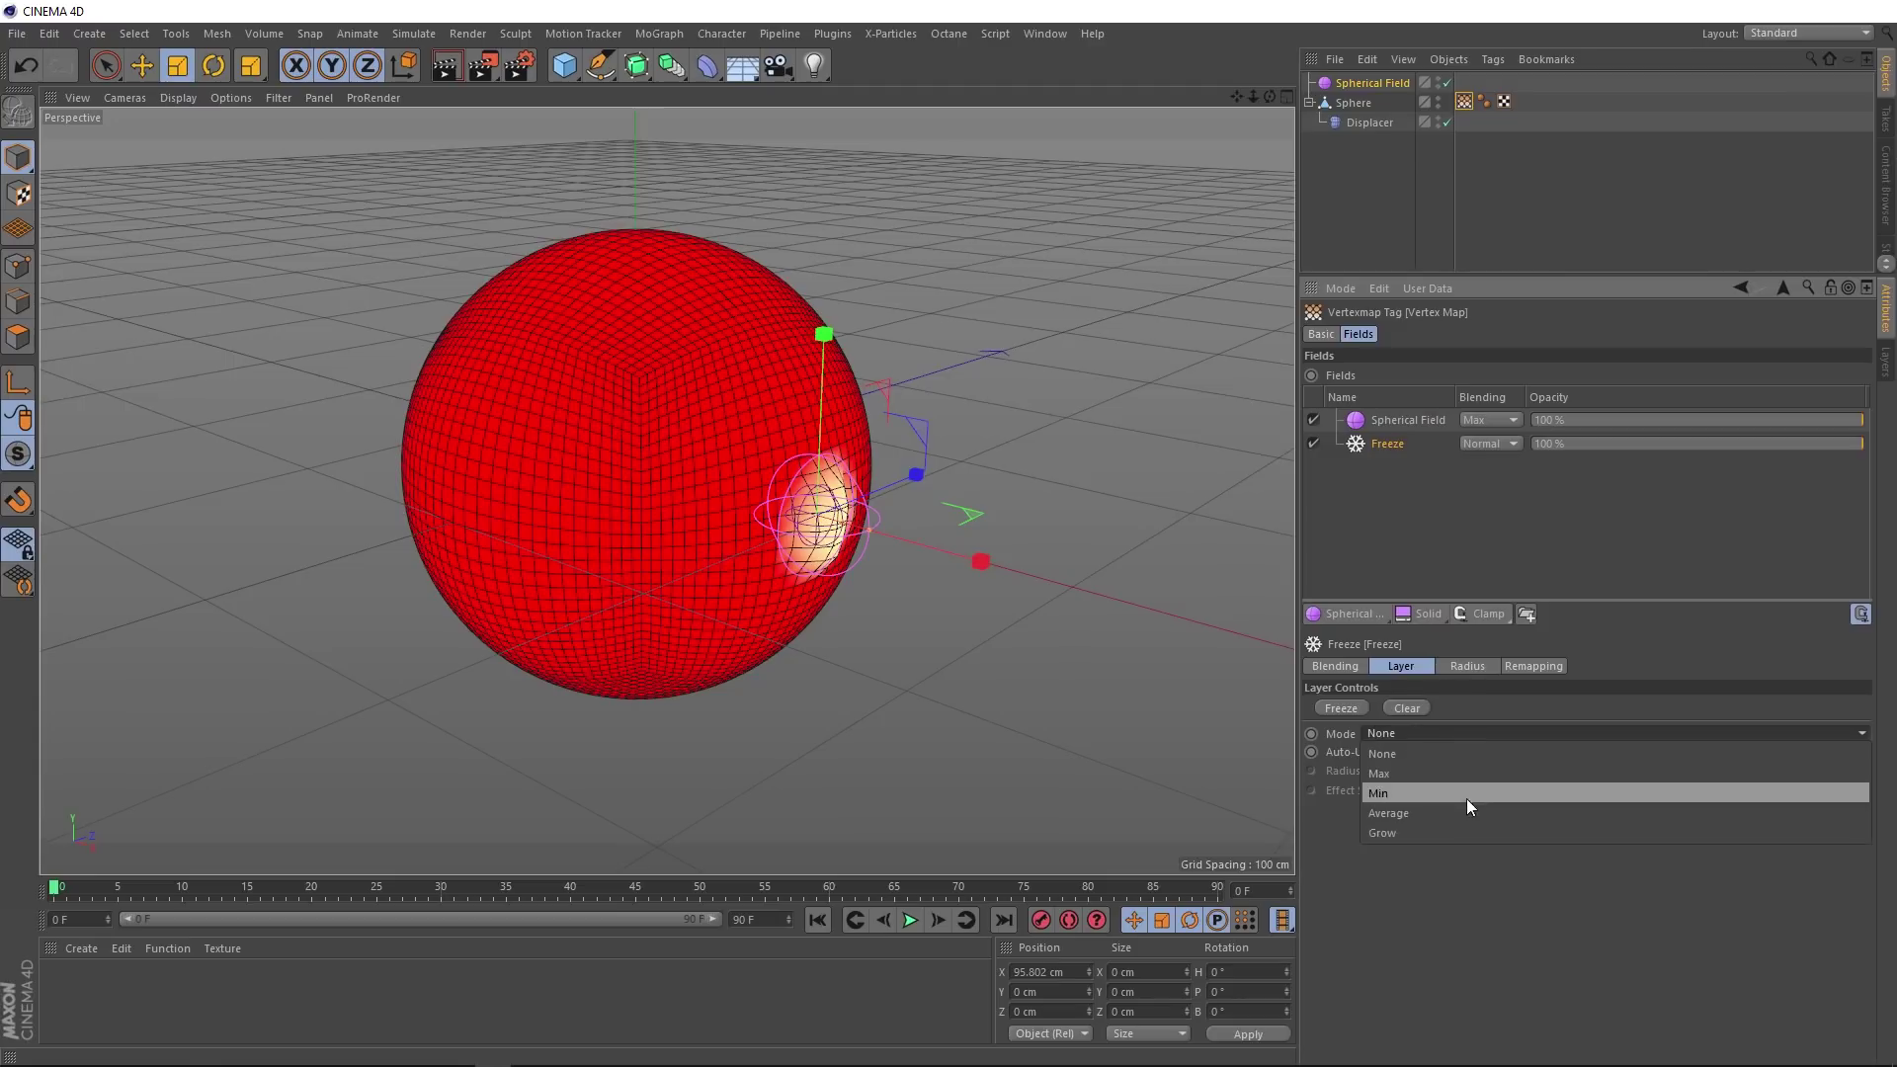
click(1456, 826)
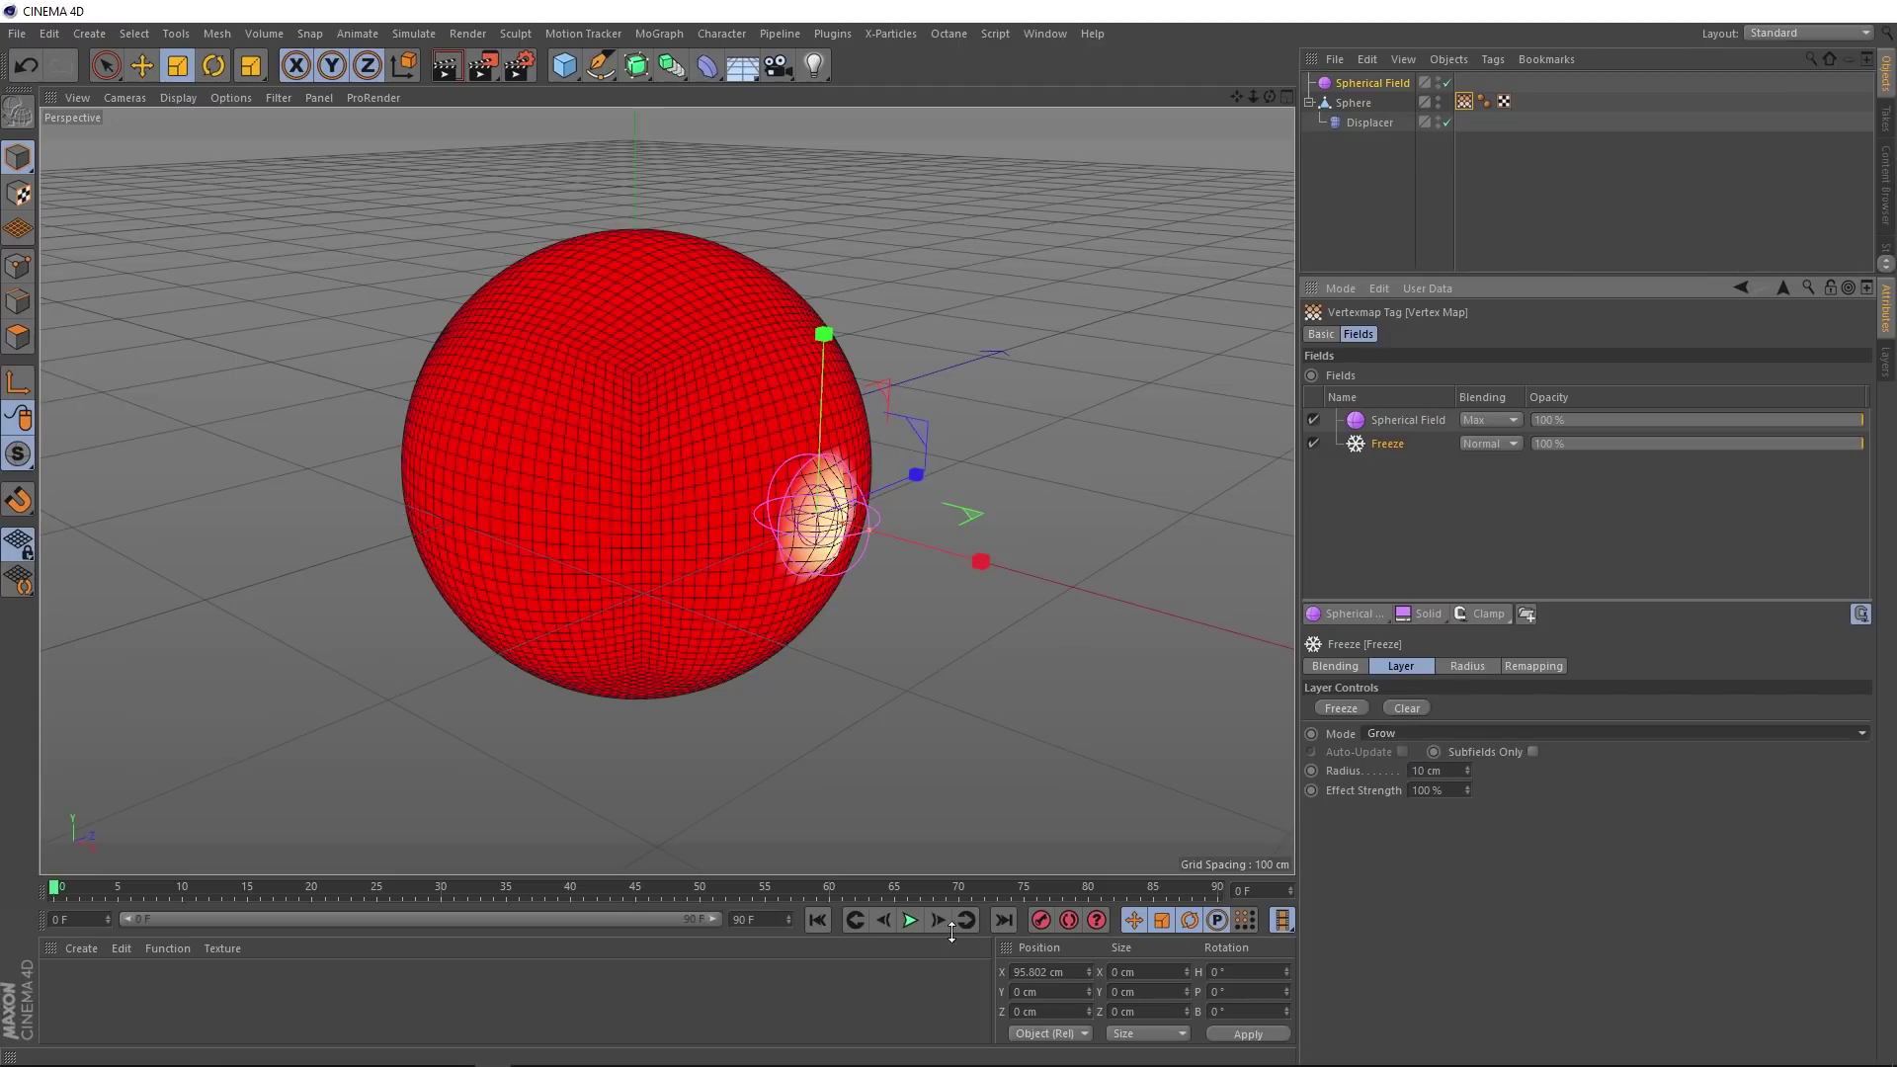
click(909, 919)
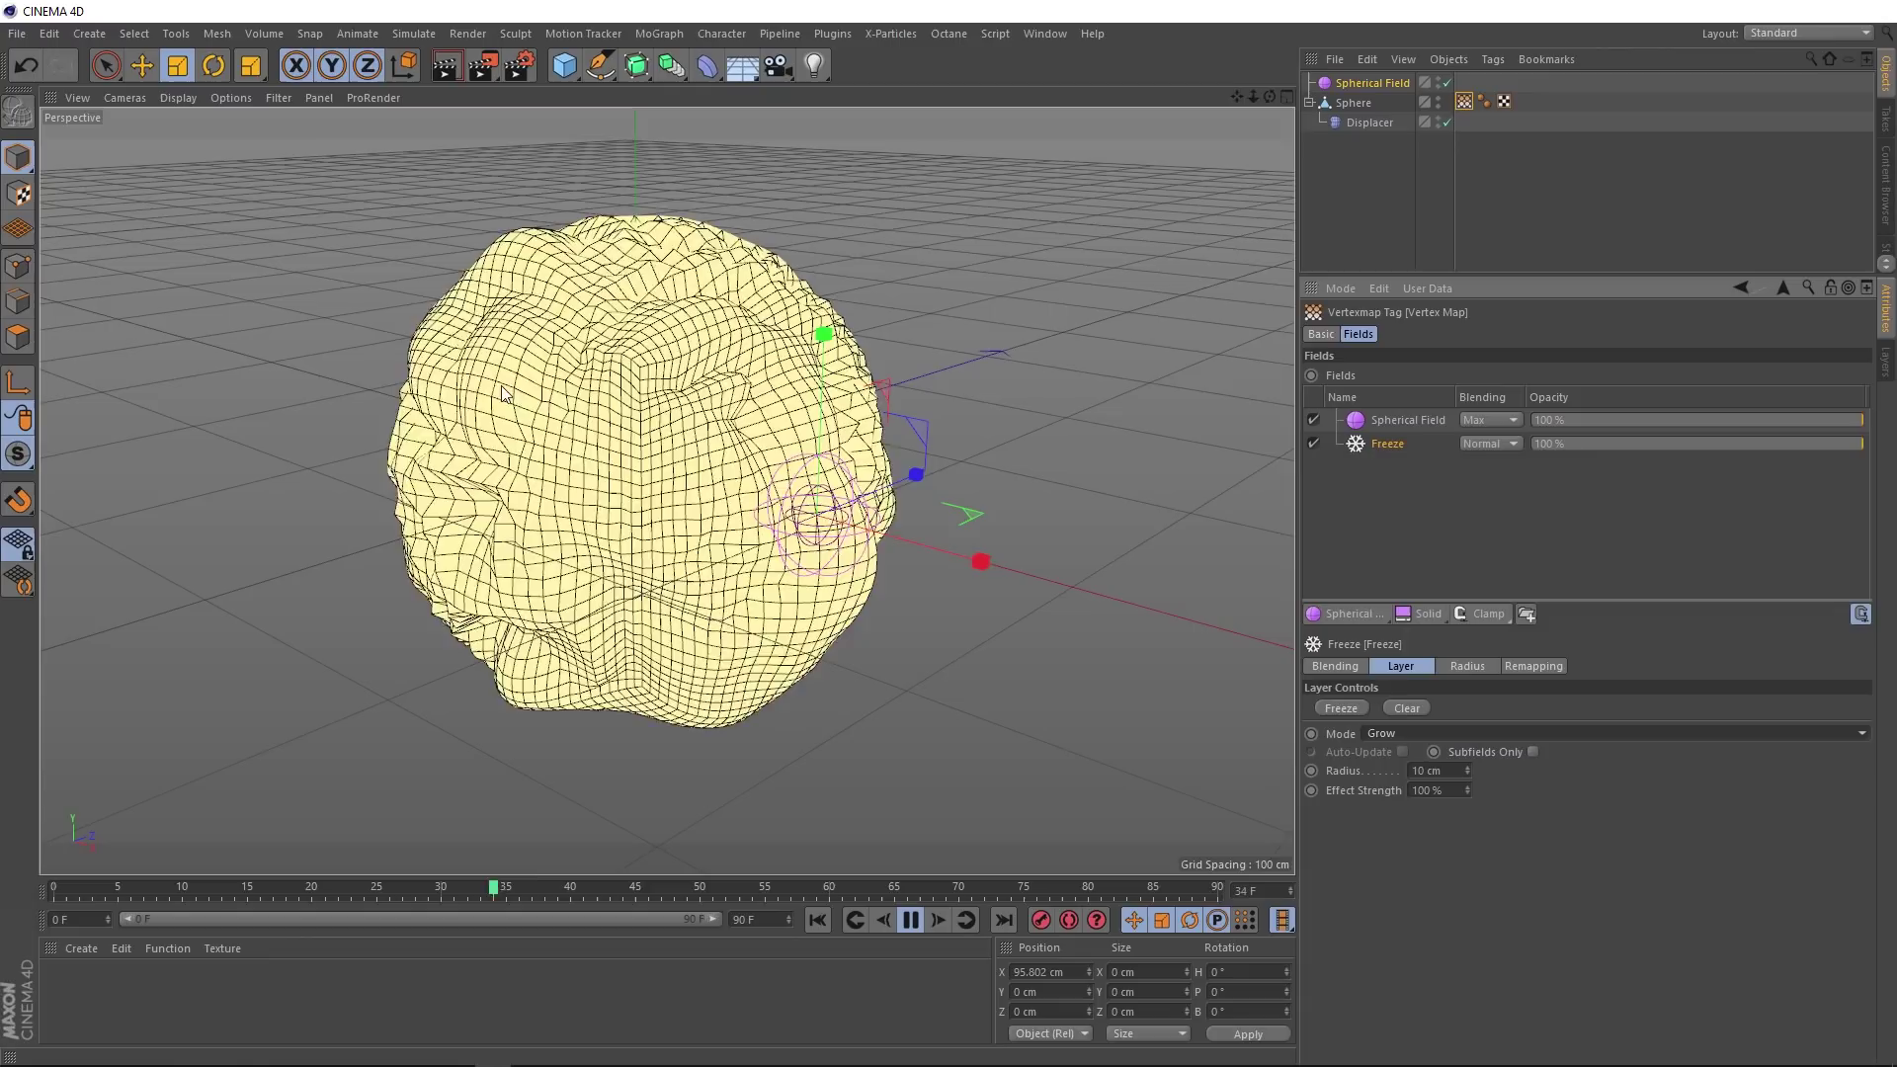
Step: Set the Freeze layer's Effect Strength to 80 %, play the animation from the first frame, and rewind it
click(858, 914)
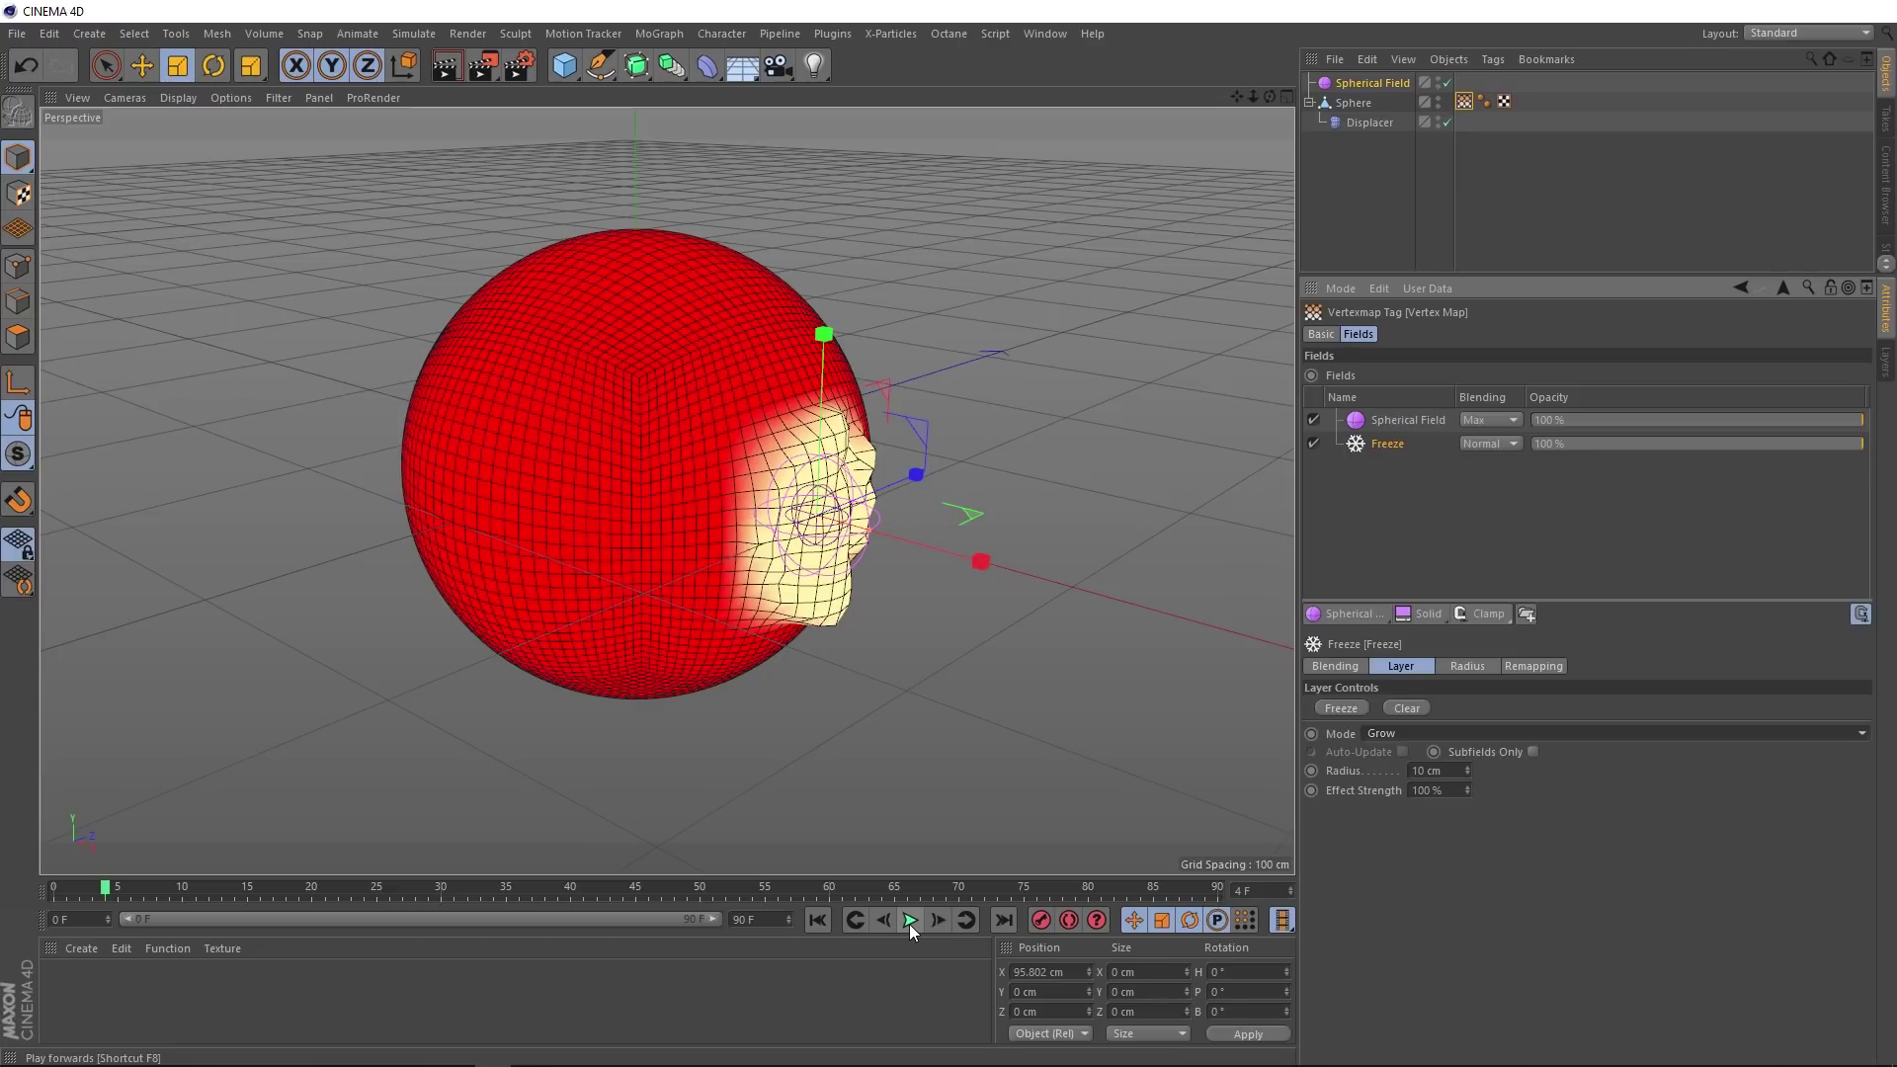
click(816, 918)
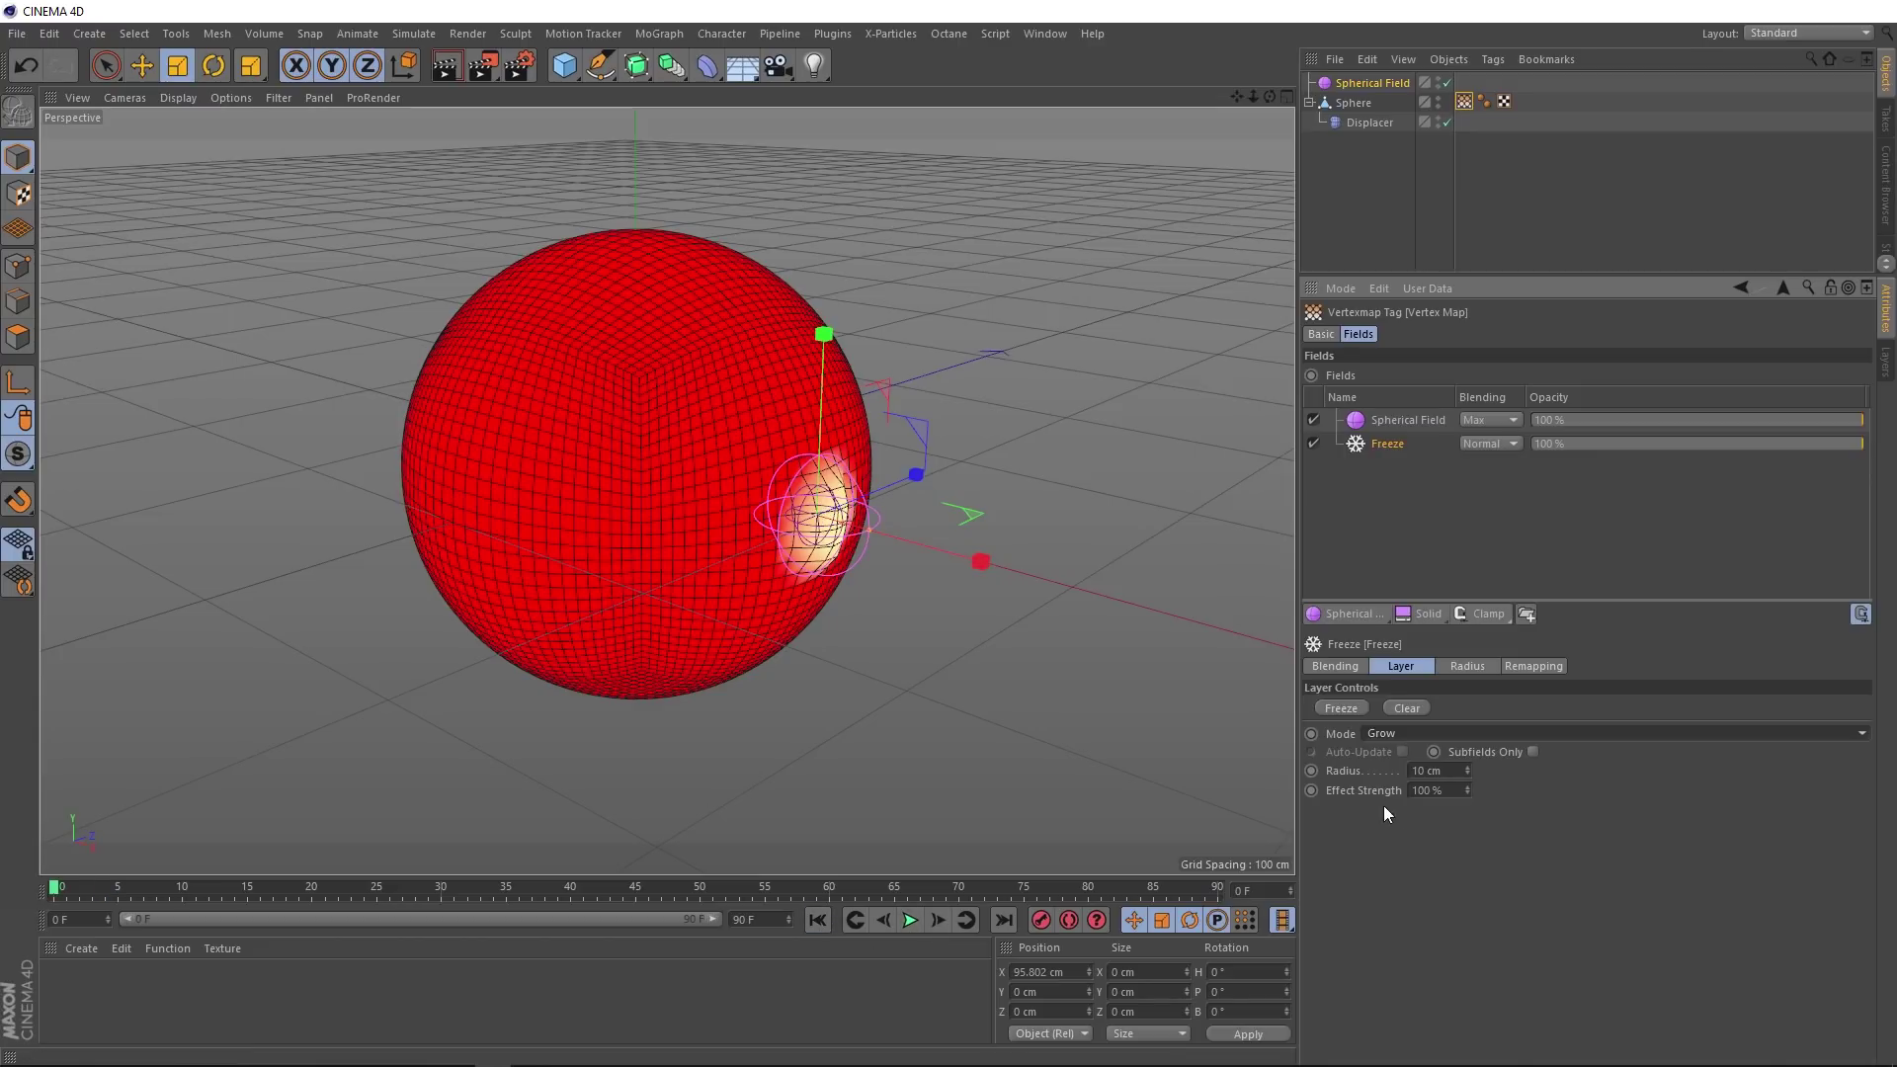
click(1409, 789)
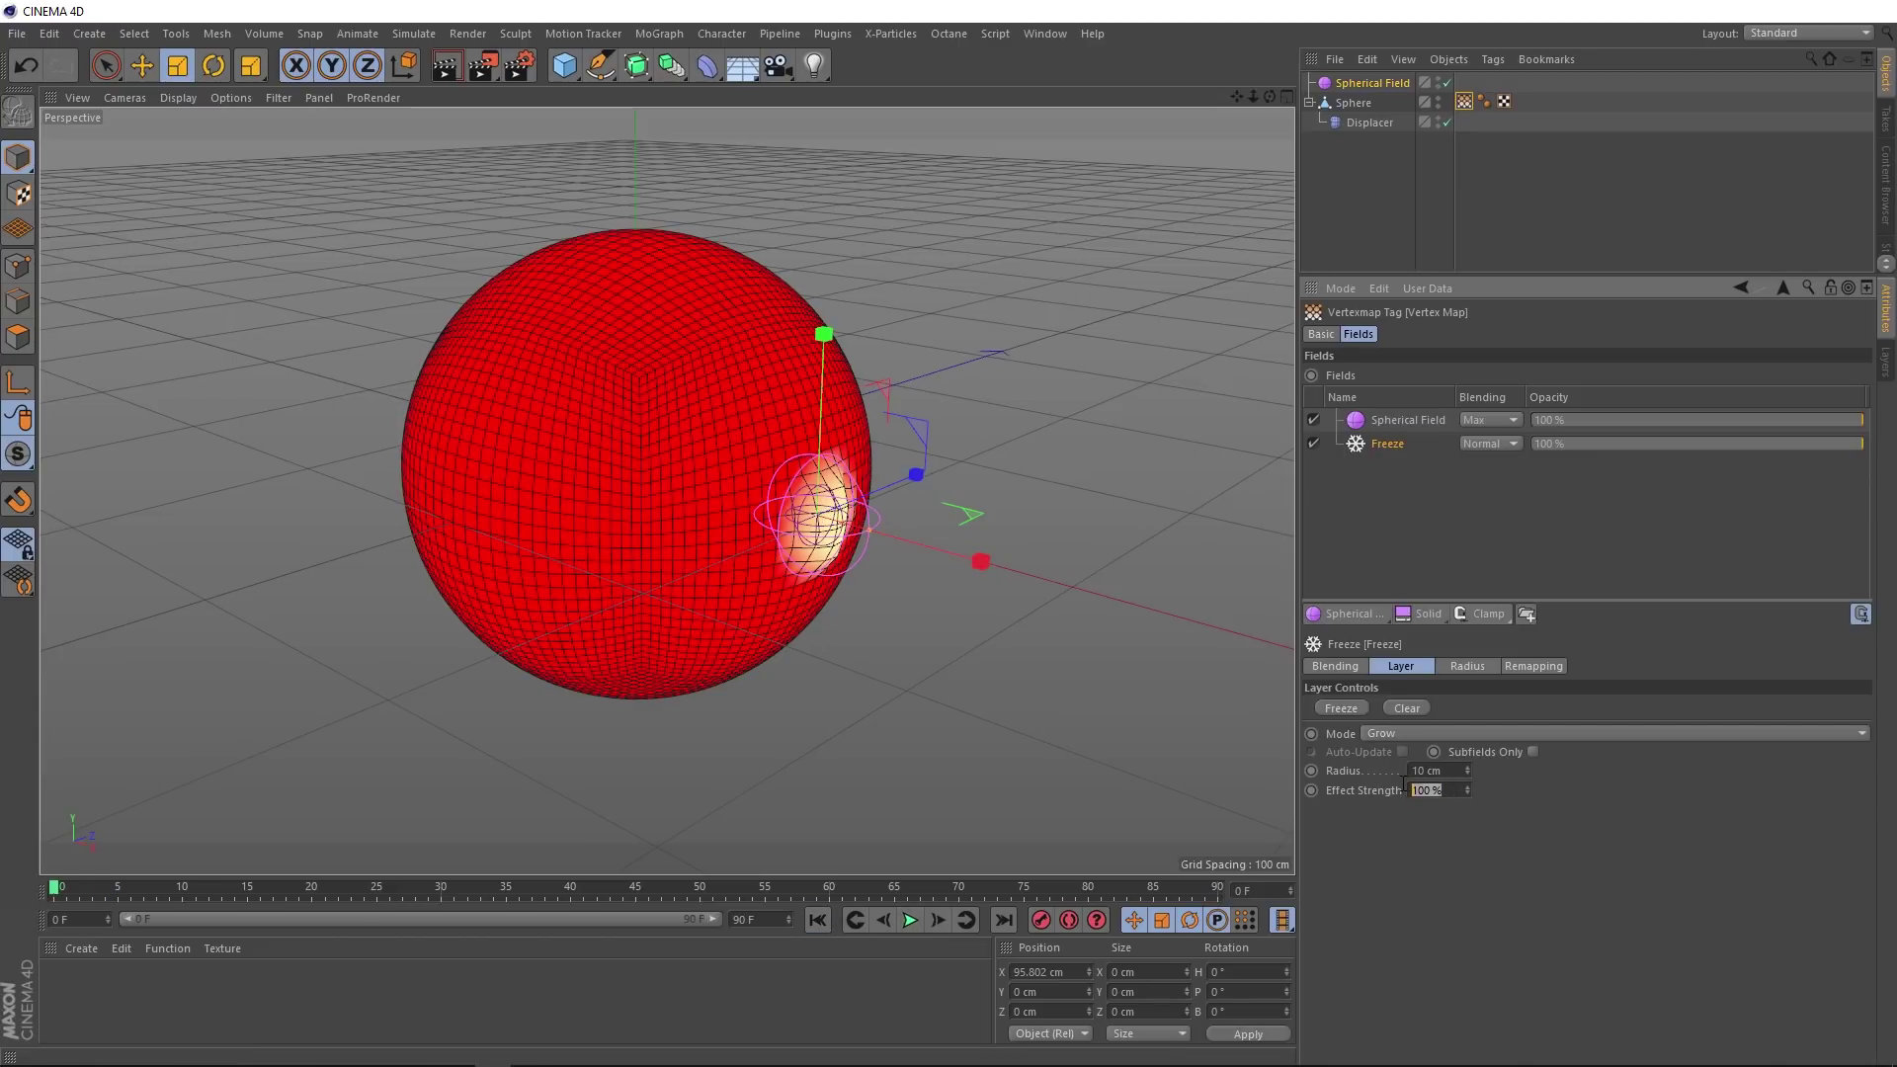
text(8)
click(910, 920)
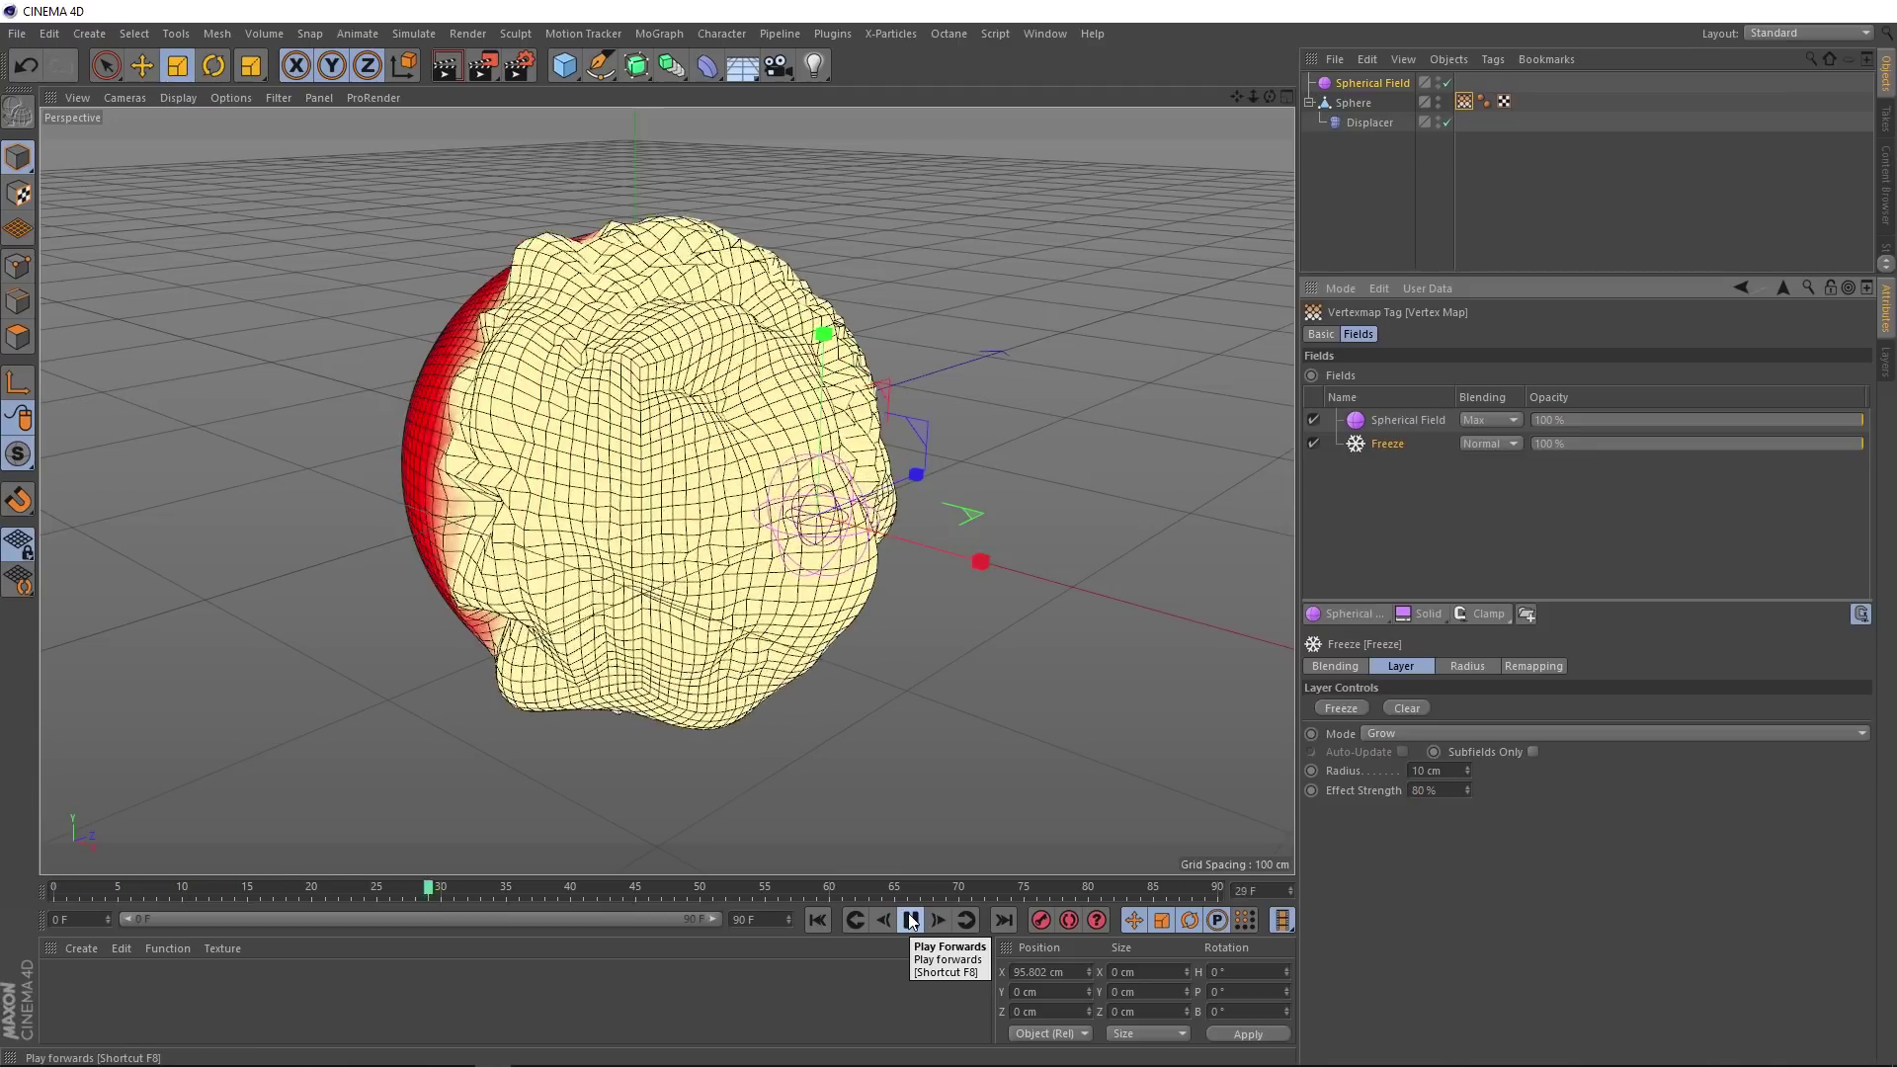
click(910, 920)
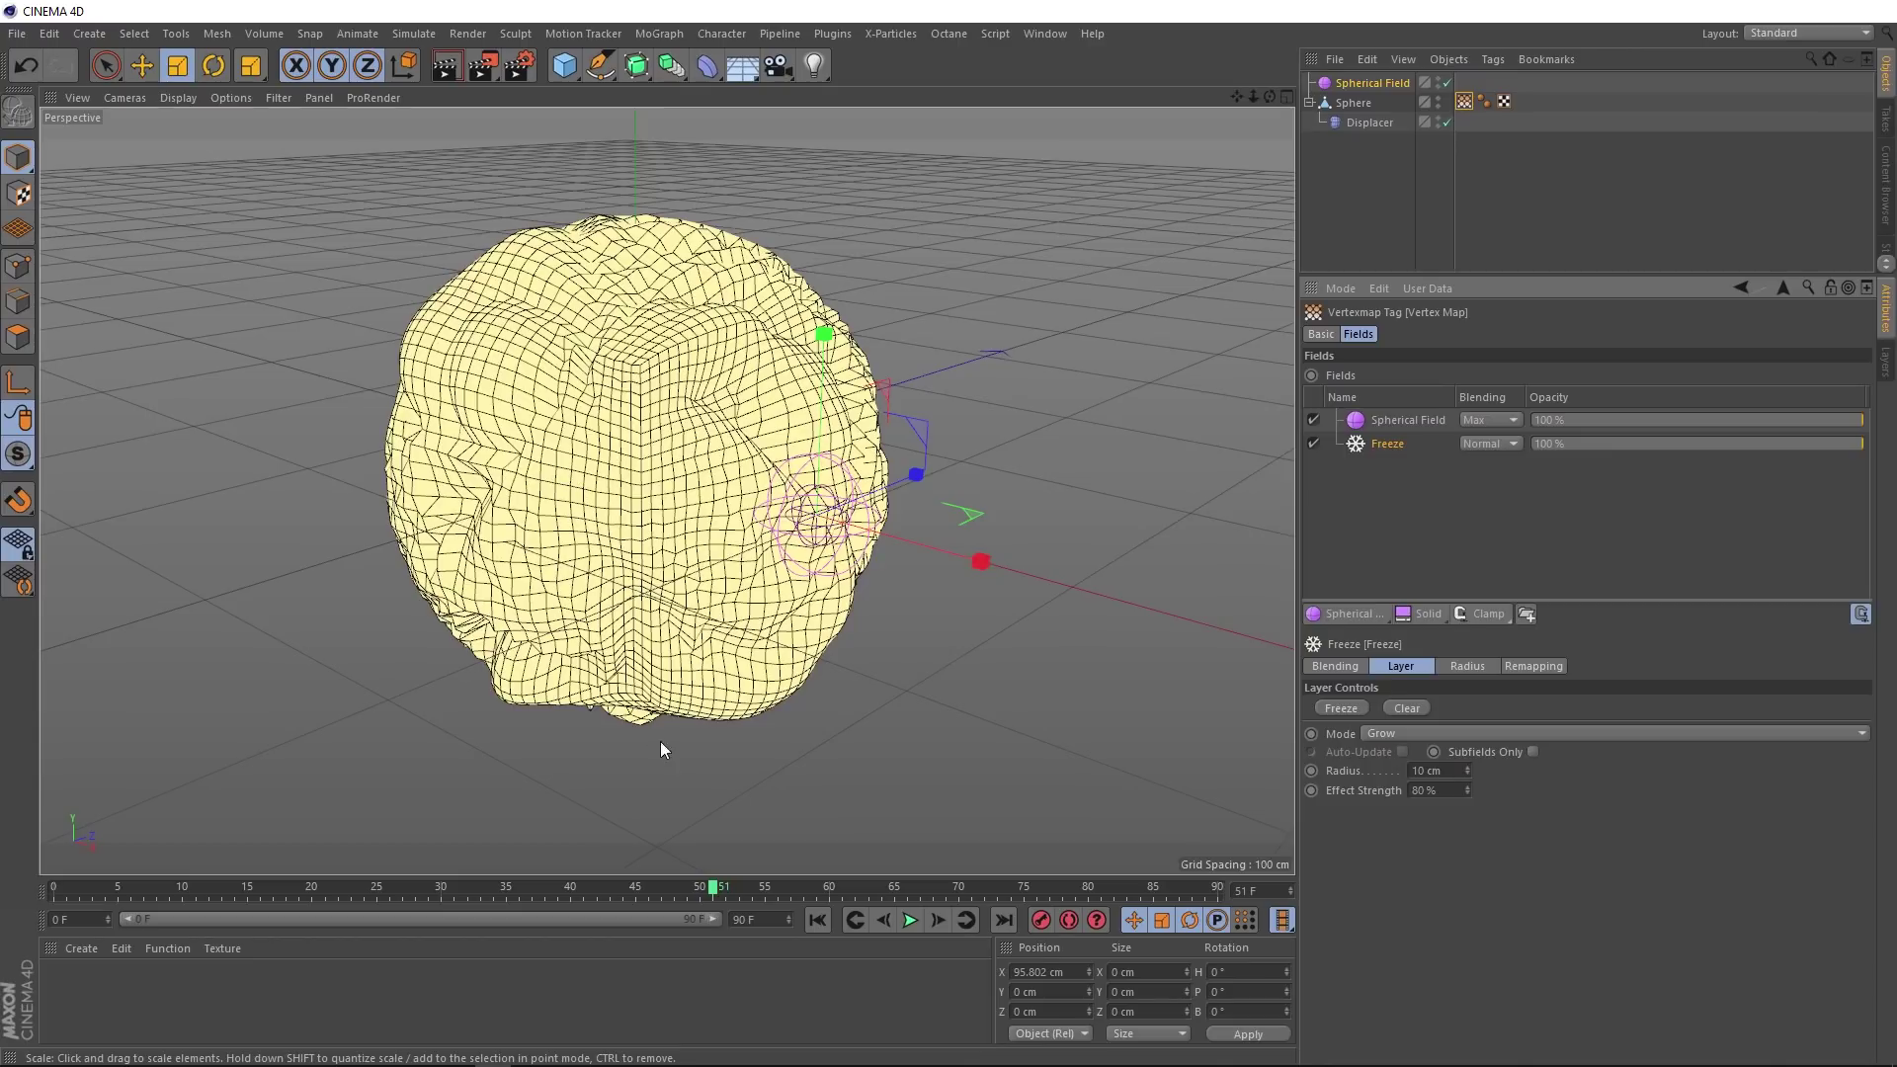
click(820, 921)
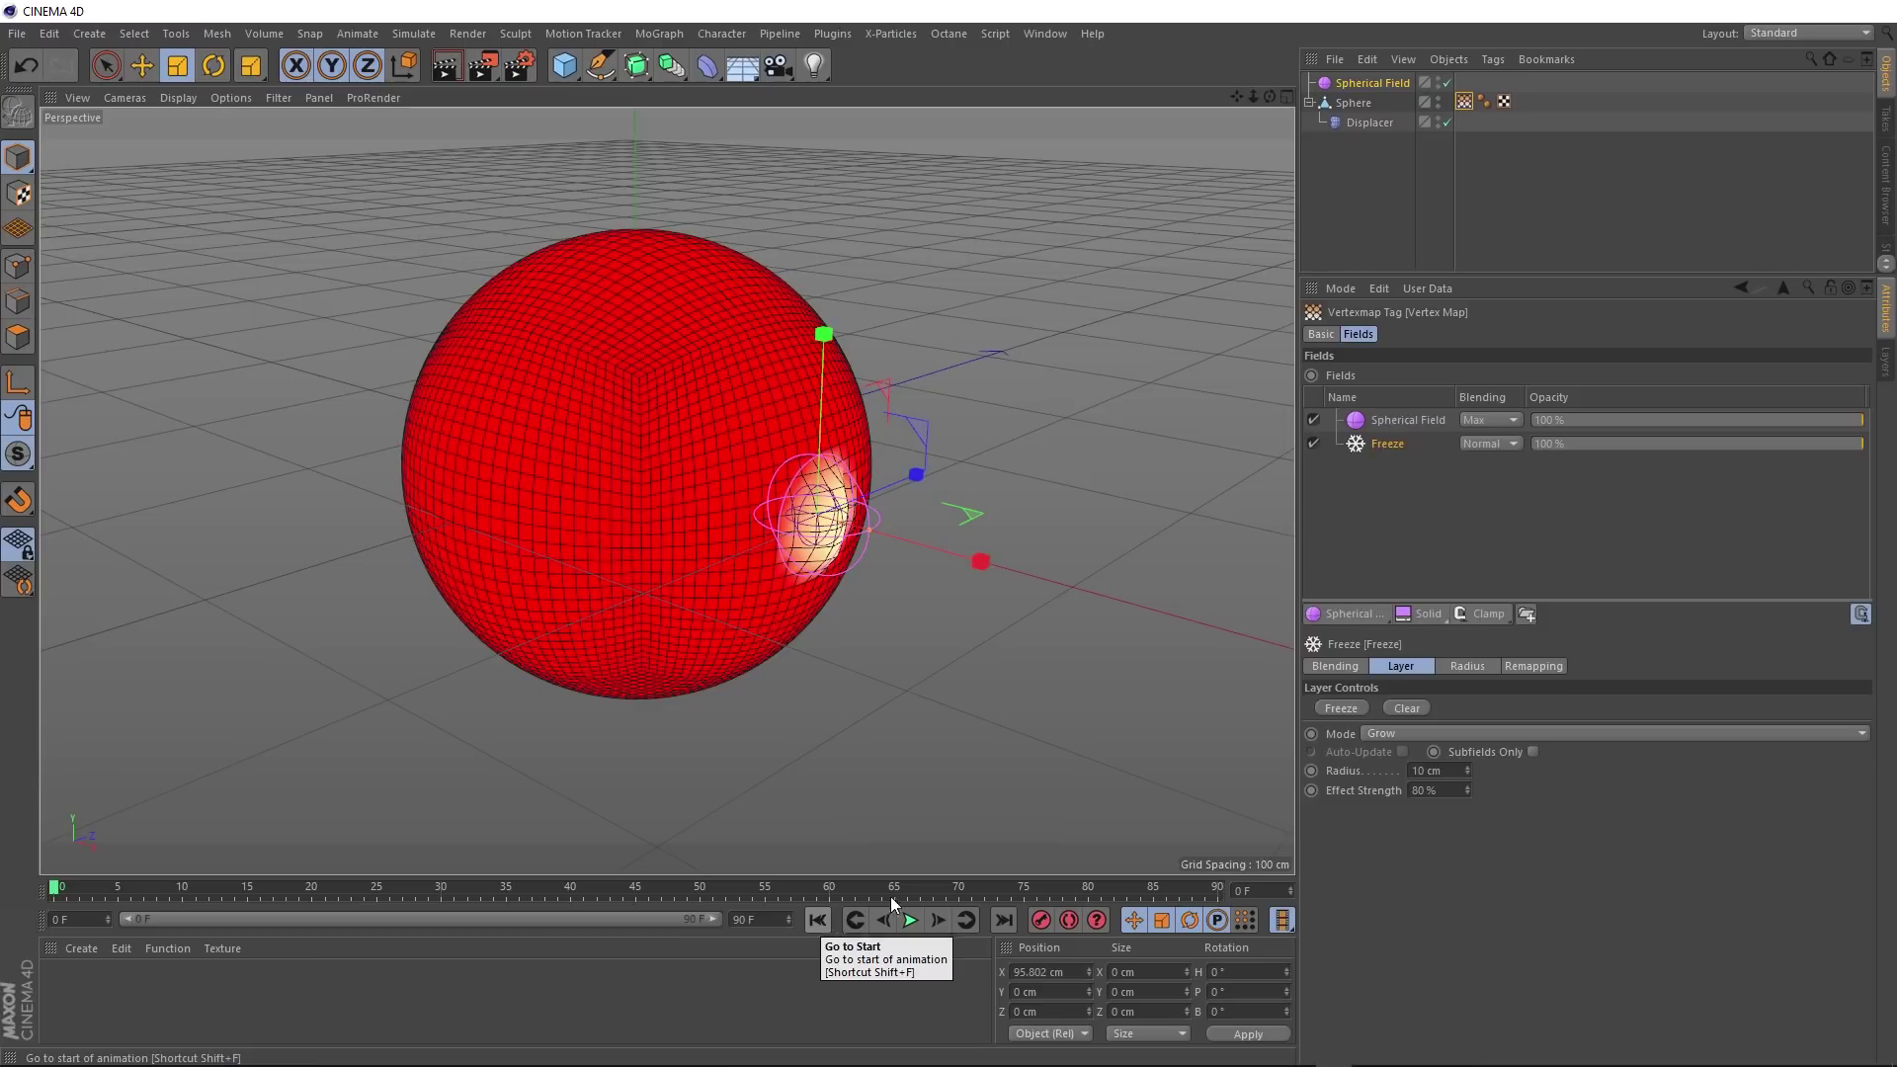
Step: Add a Shader Field to the sphere's vertex map and load a Noise shader into it
click(1363, 616)
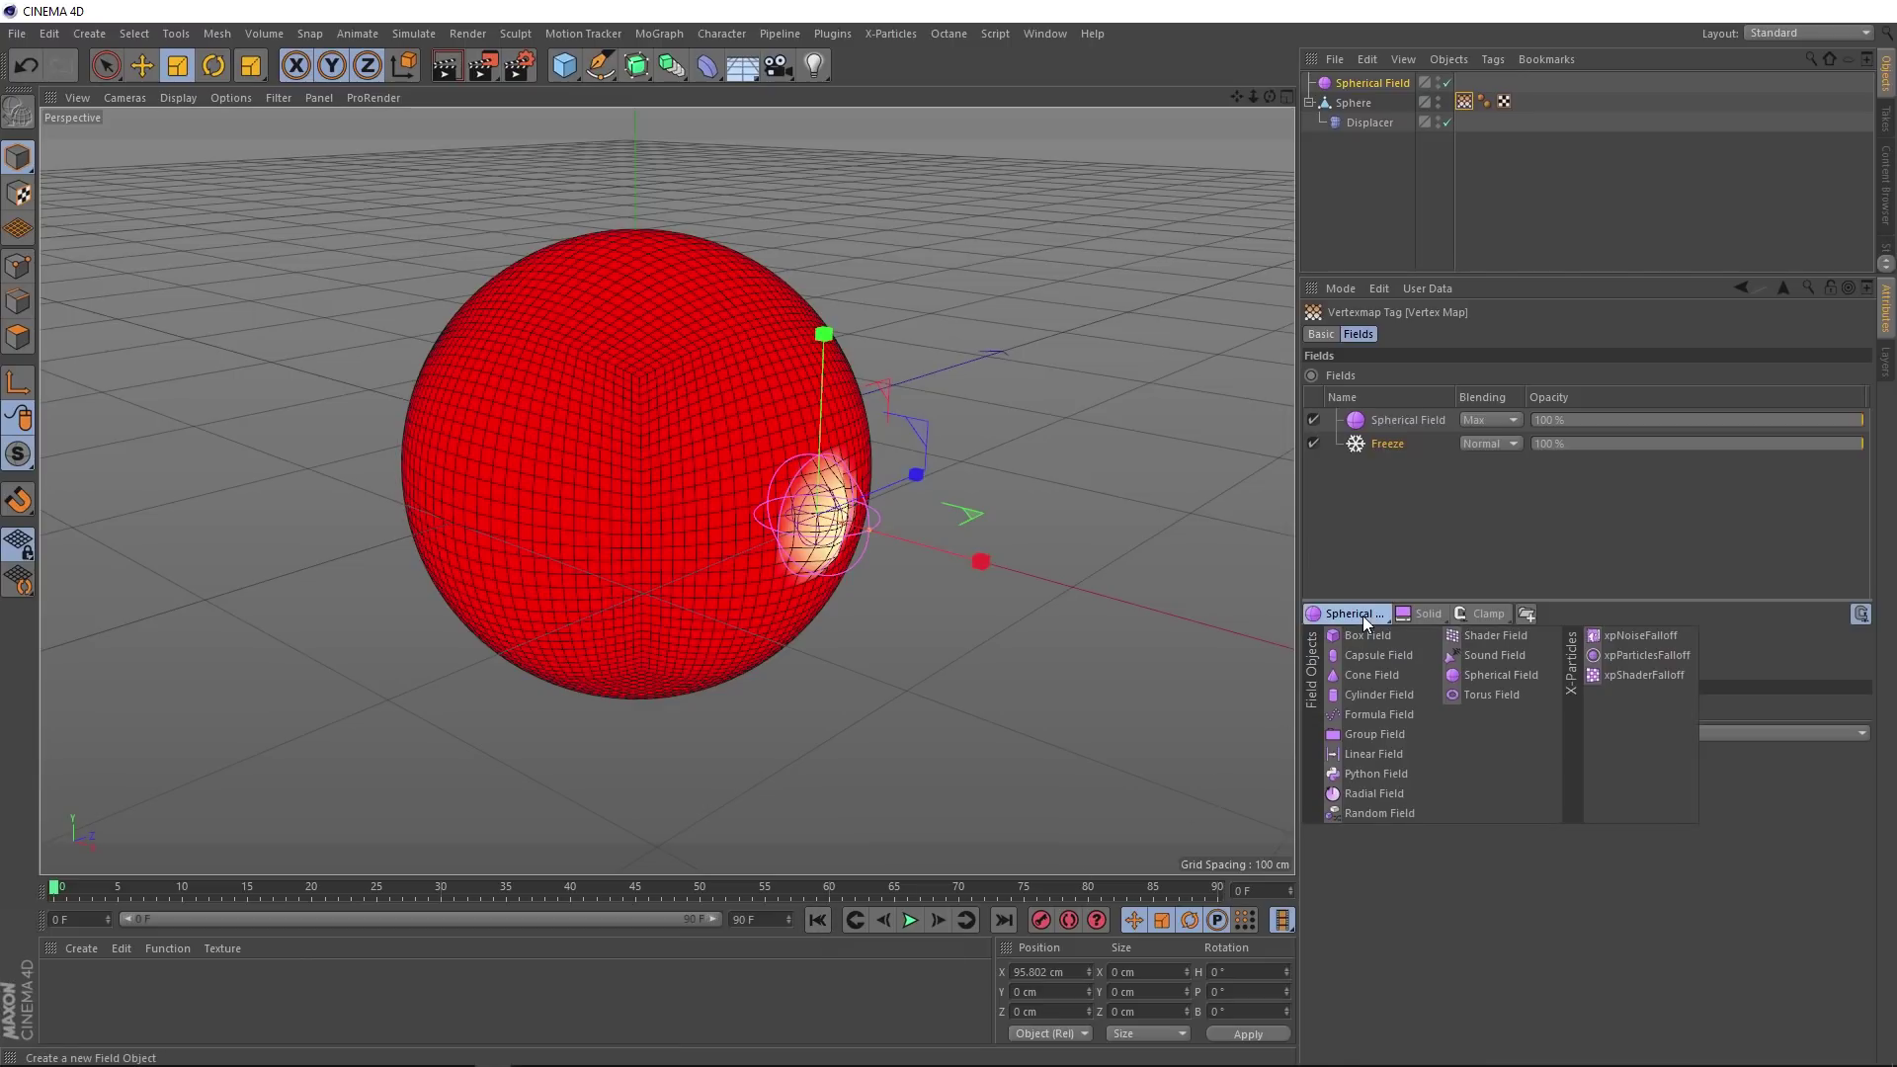
click(1547, 636)
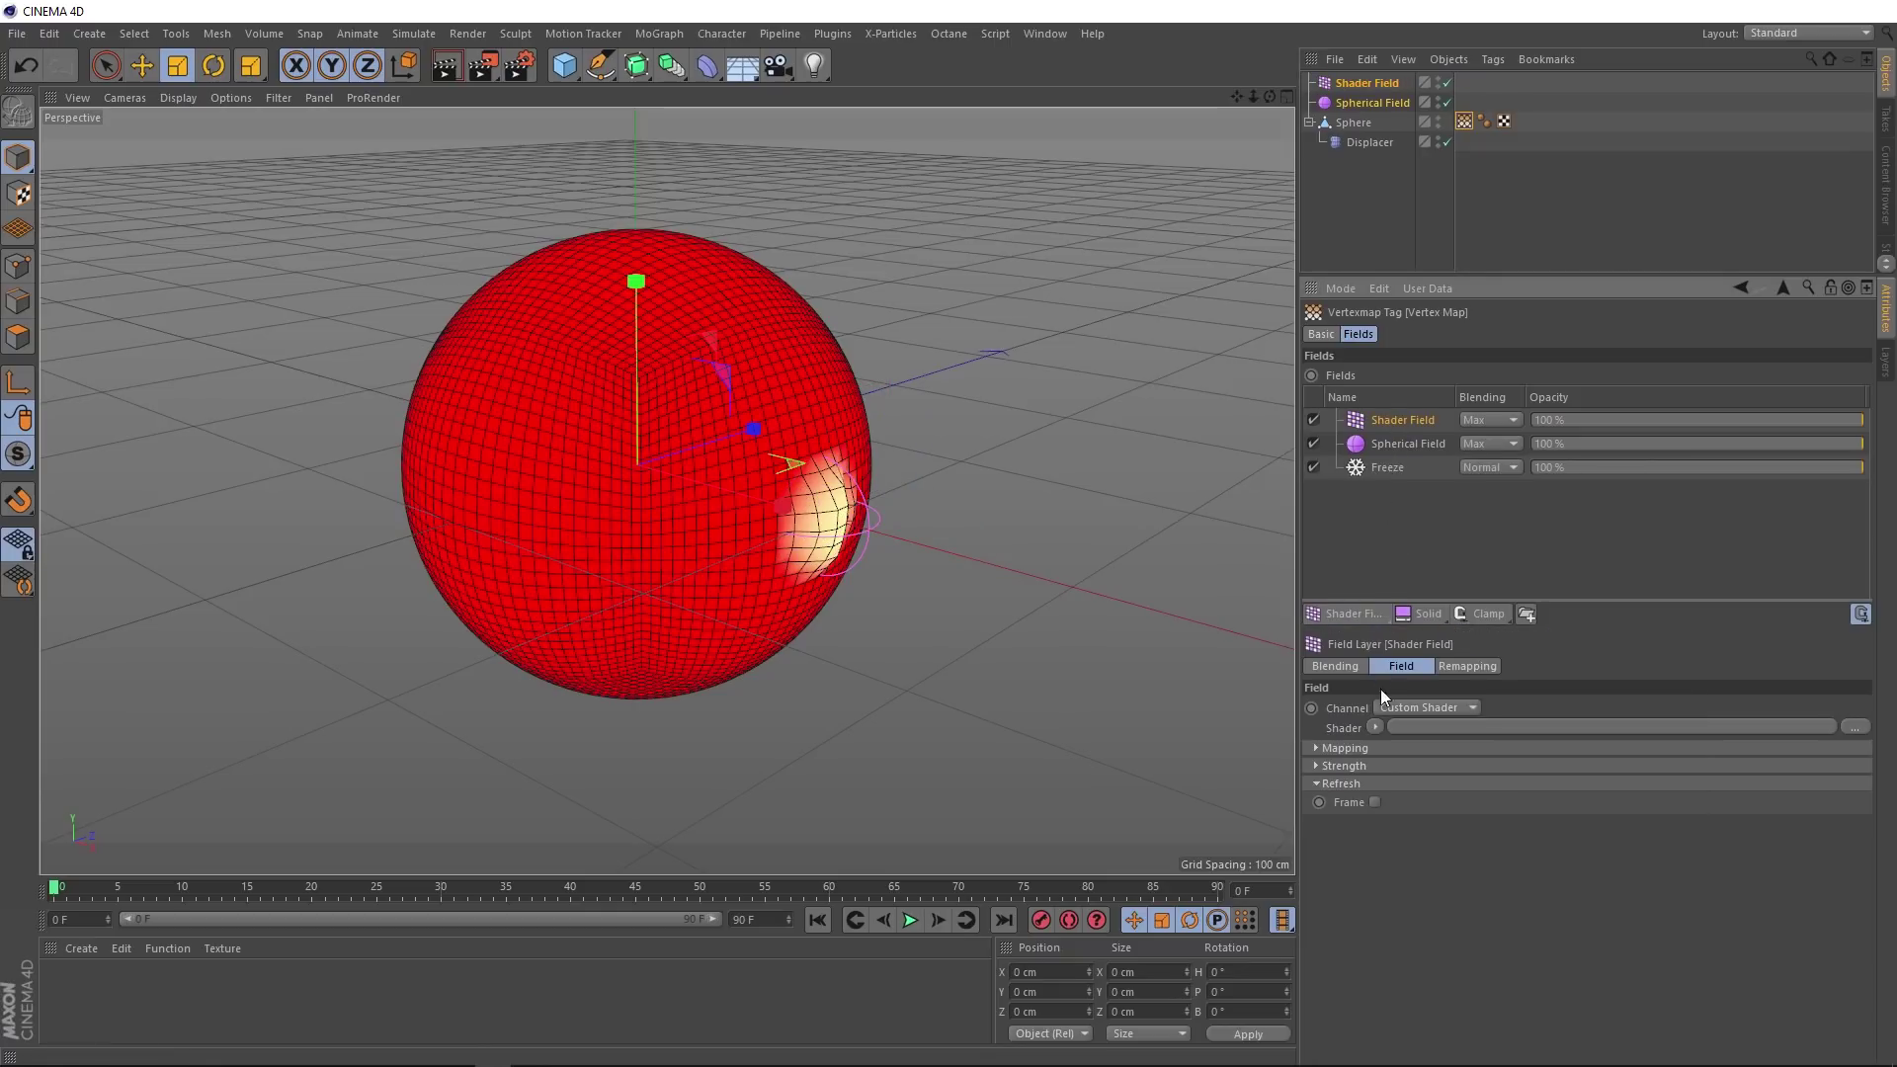
click(1374, 728)
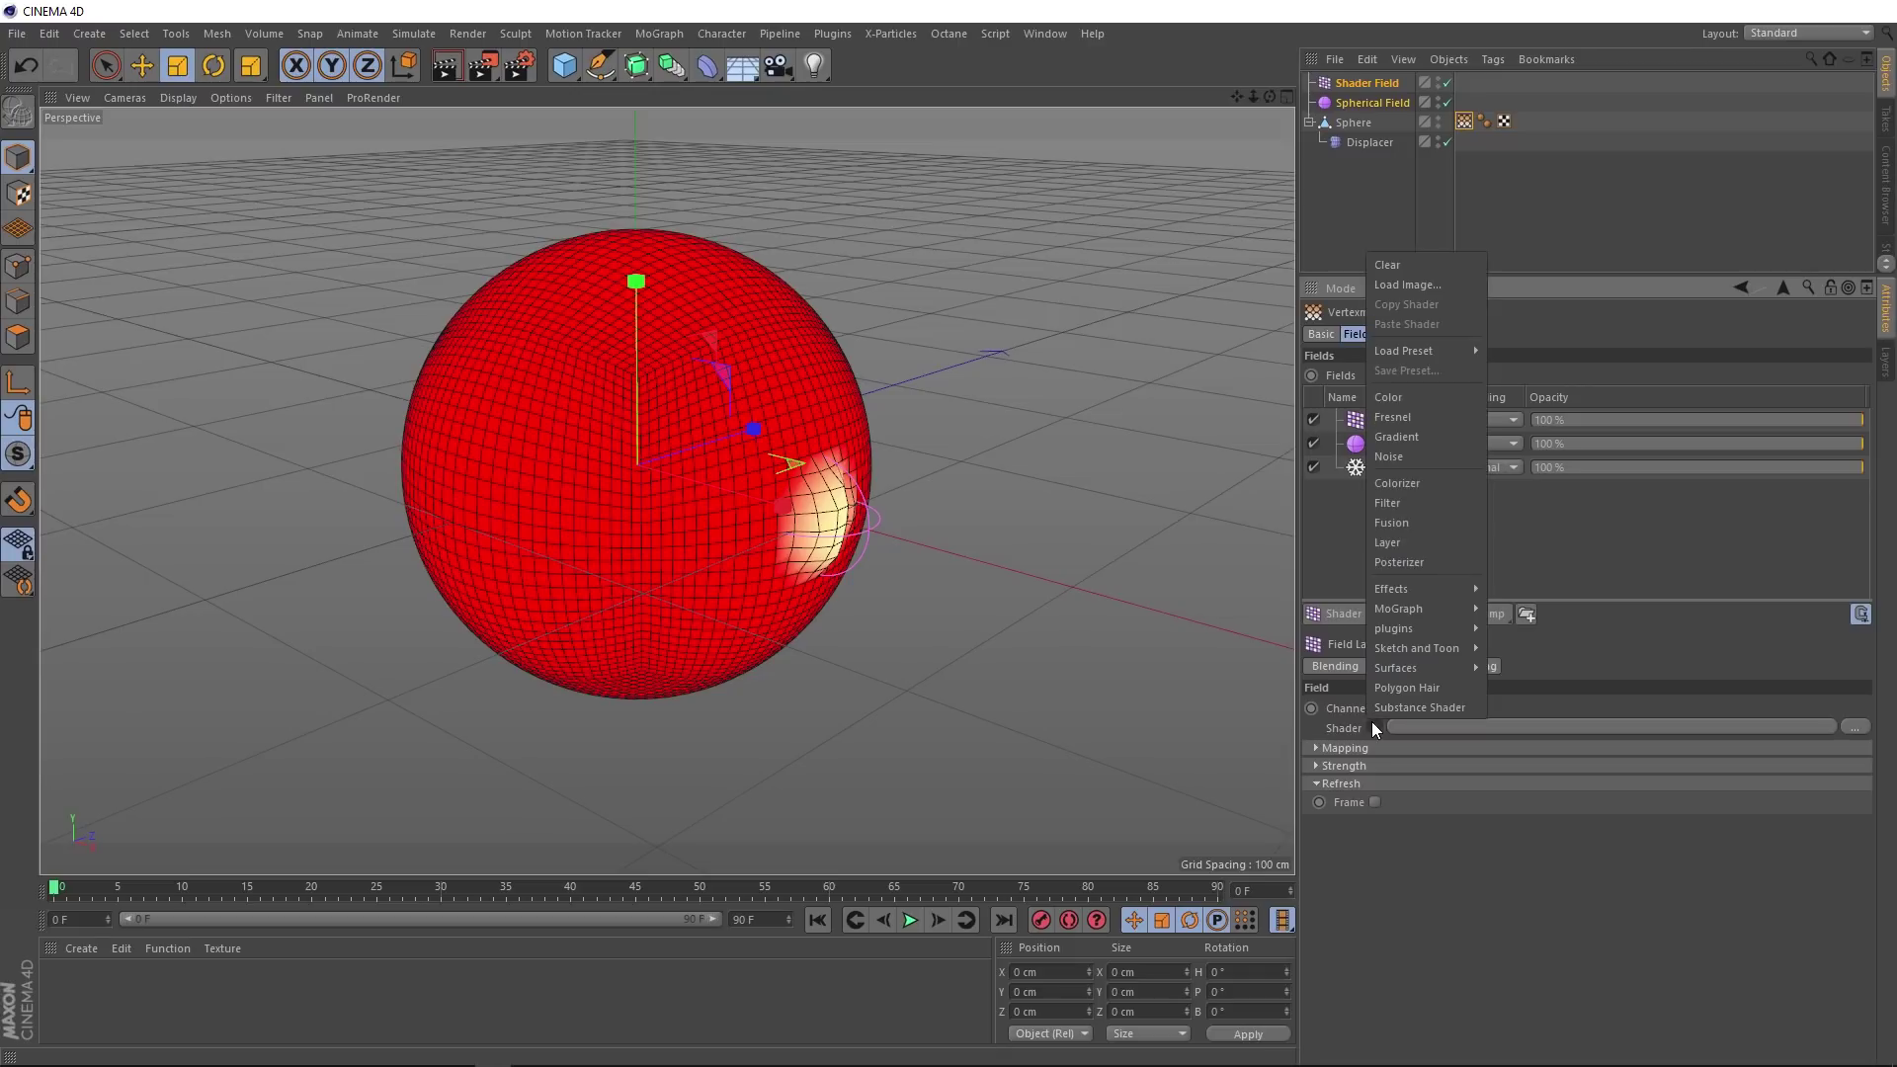
click(1388, 456)
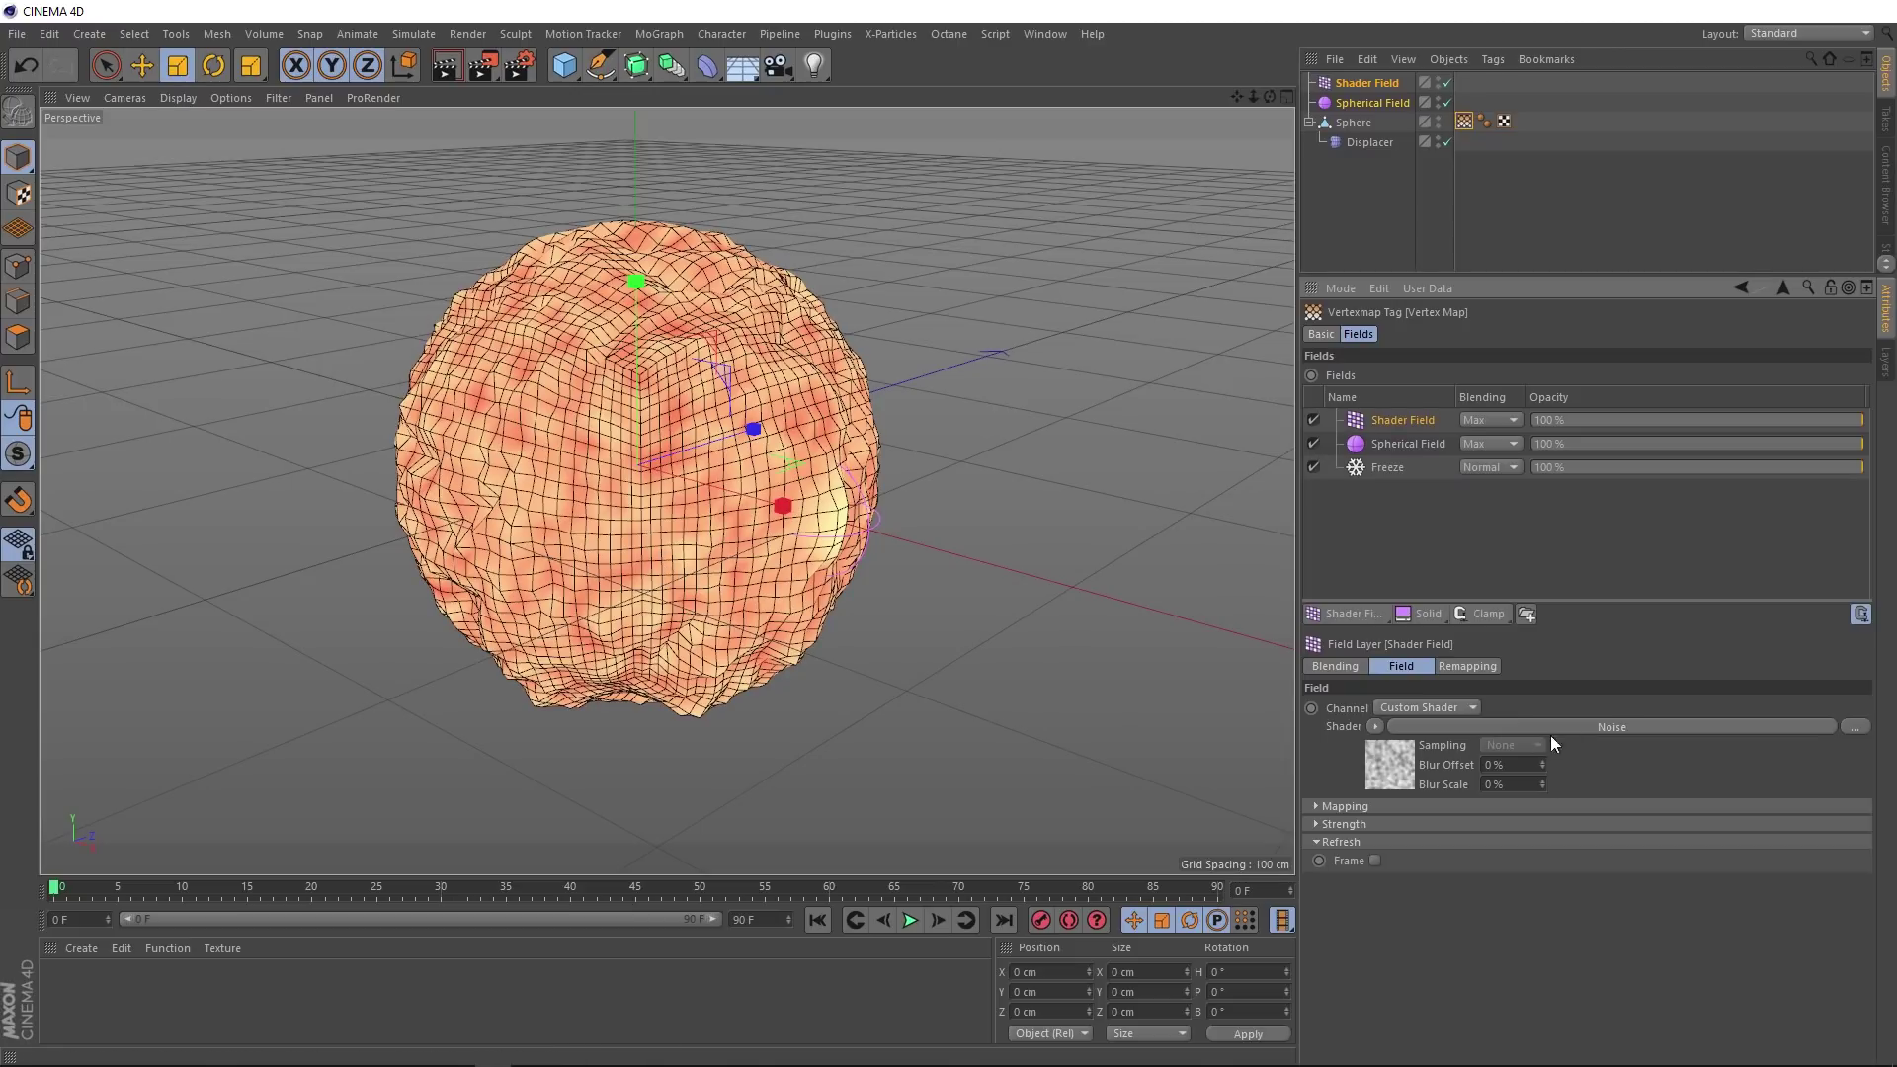
Step: Set the Noise shader's Global Scale to 465 % and its Contrast to 44 %, and return to the vertex map's fields
click(1614, 728)
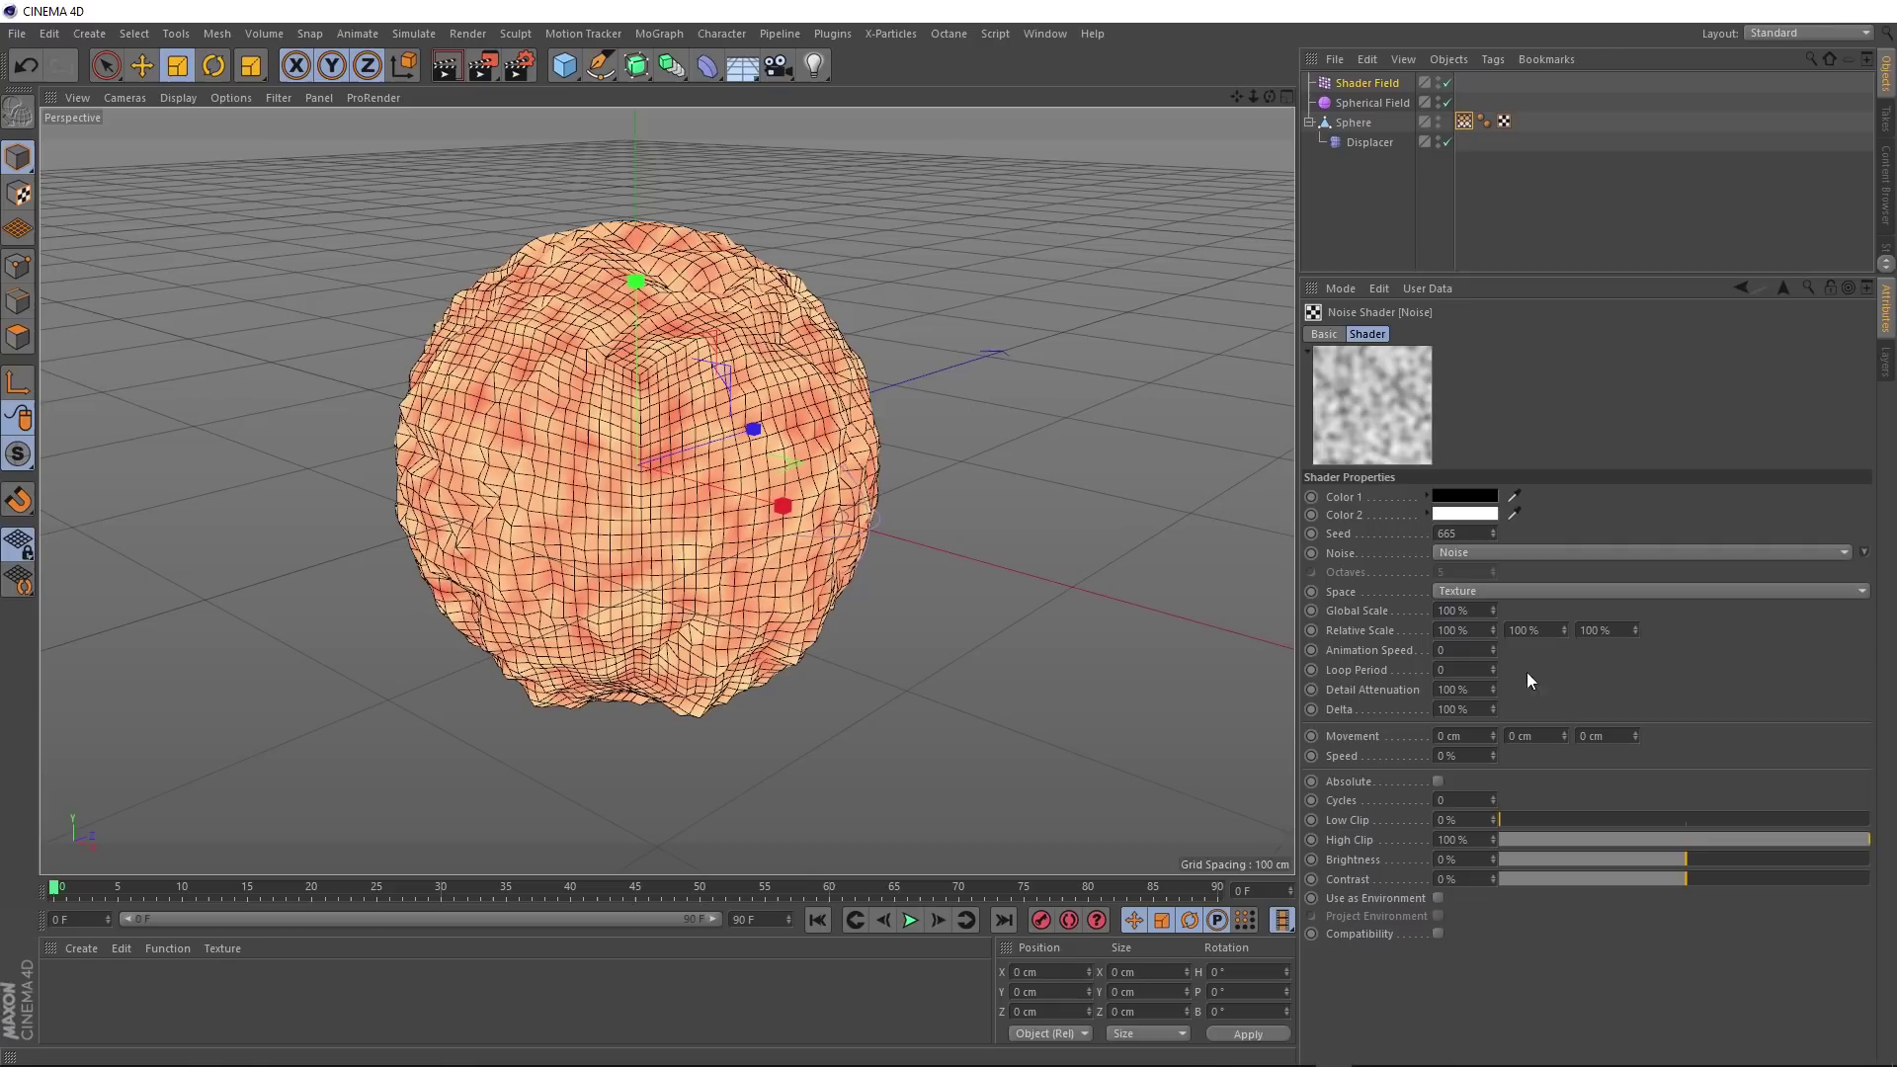
click(1476, 610)
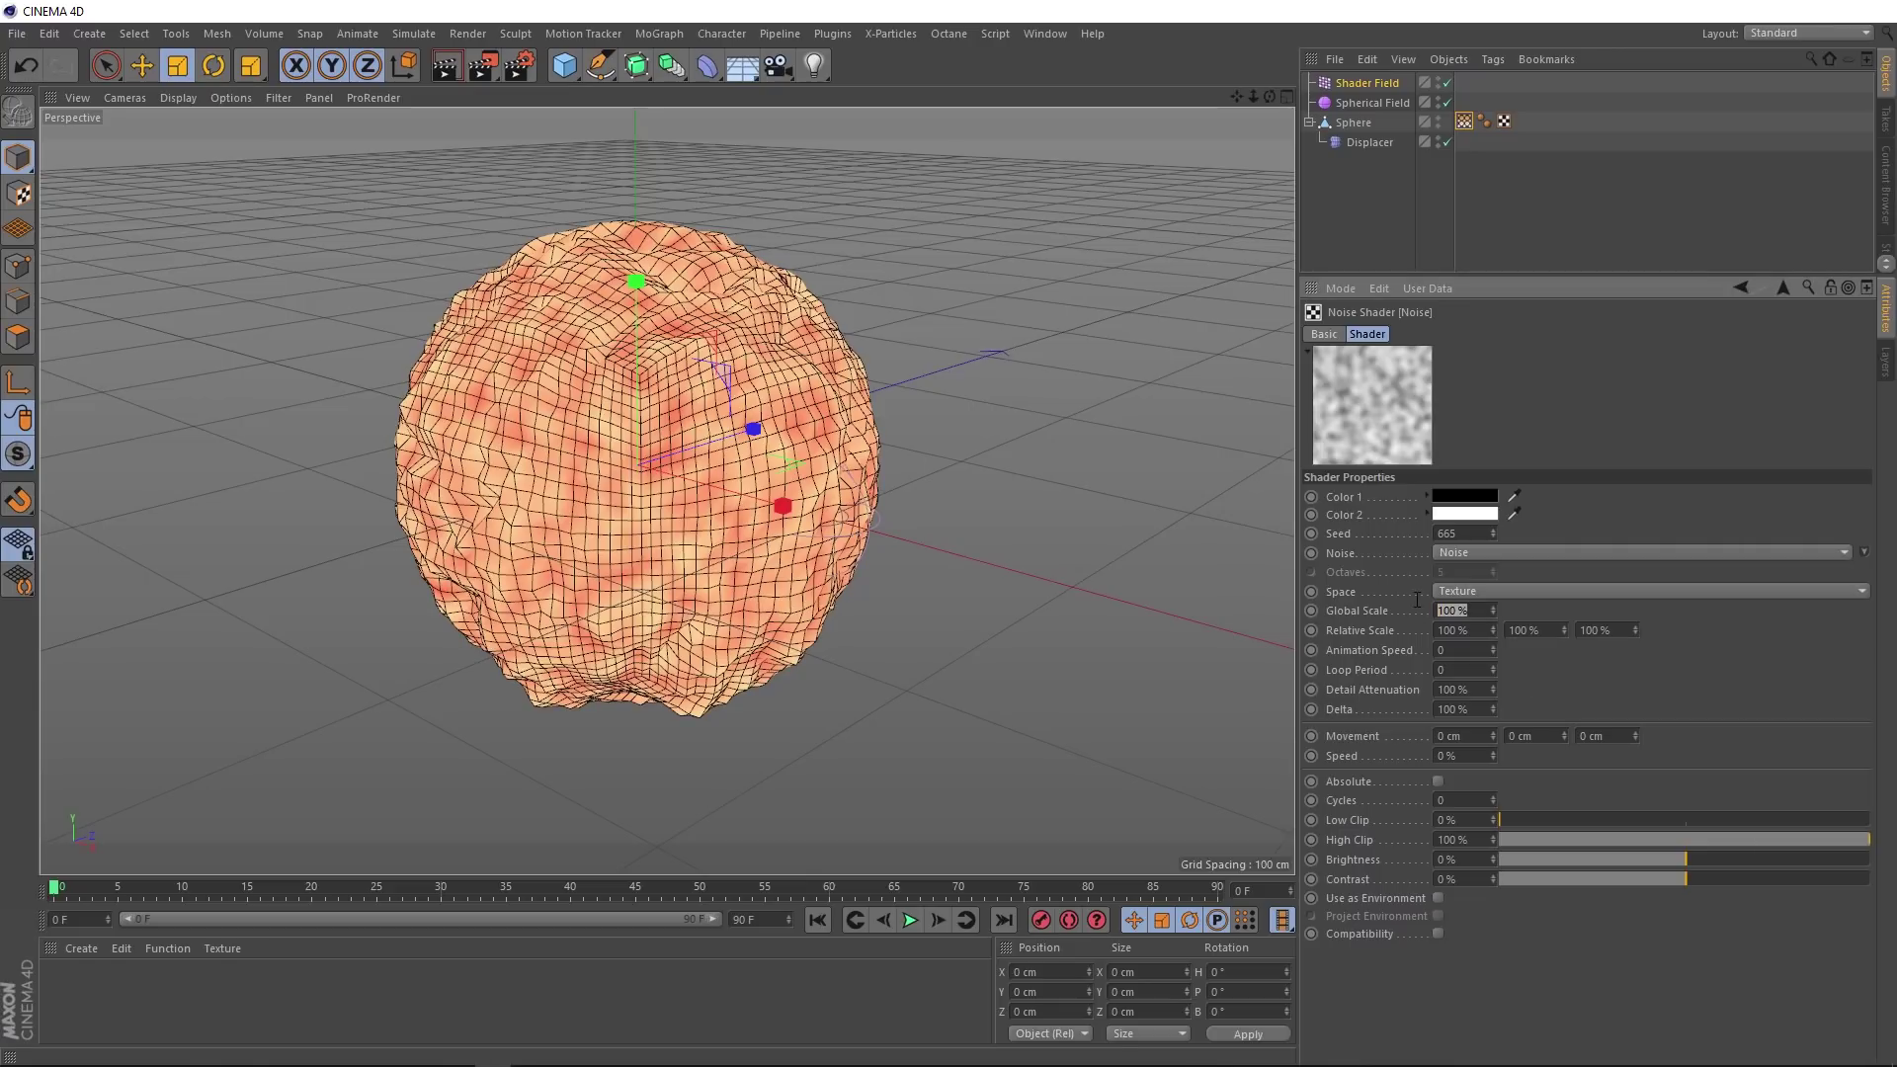
text(465)
key(Return)
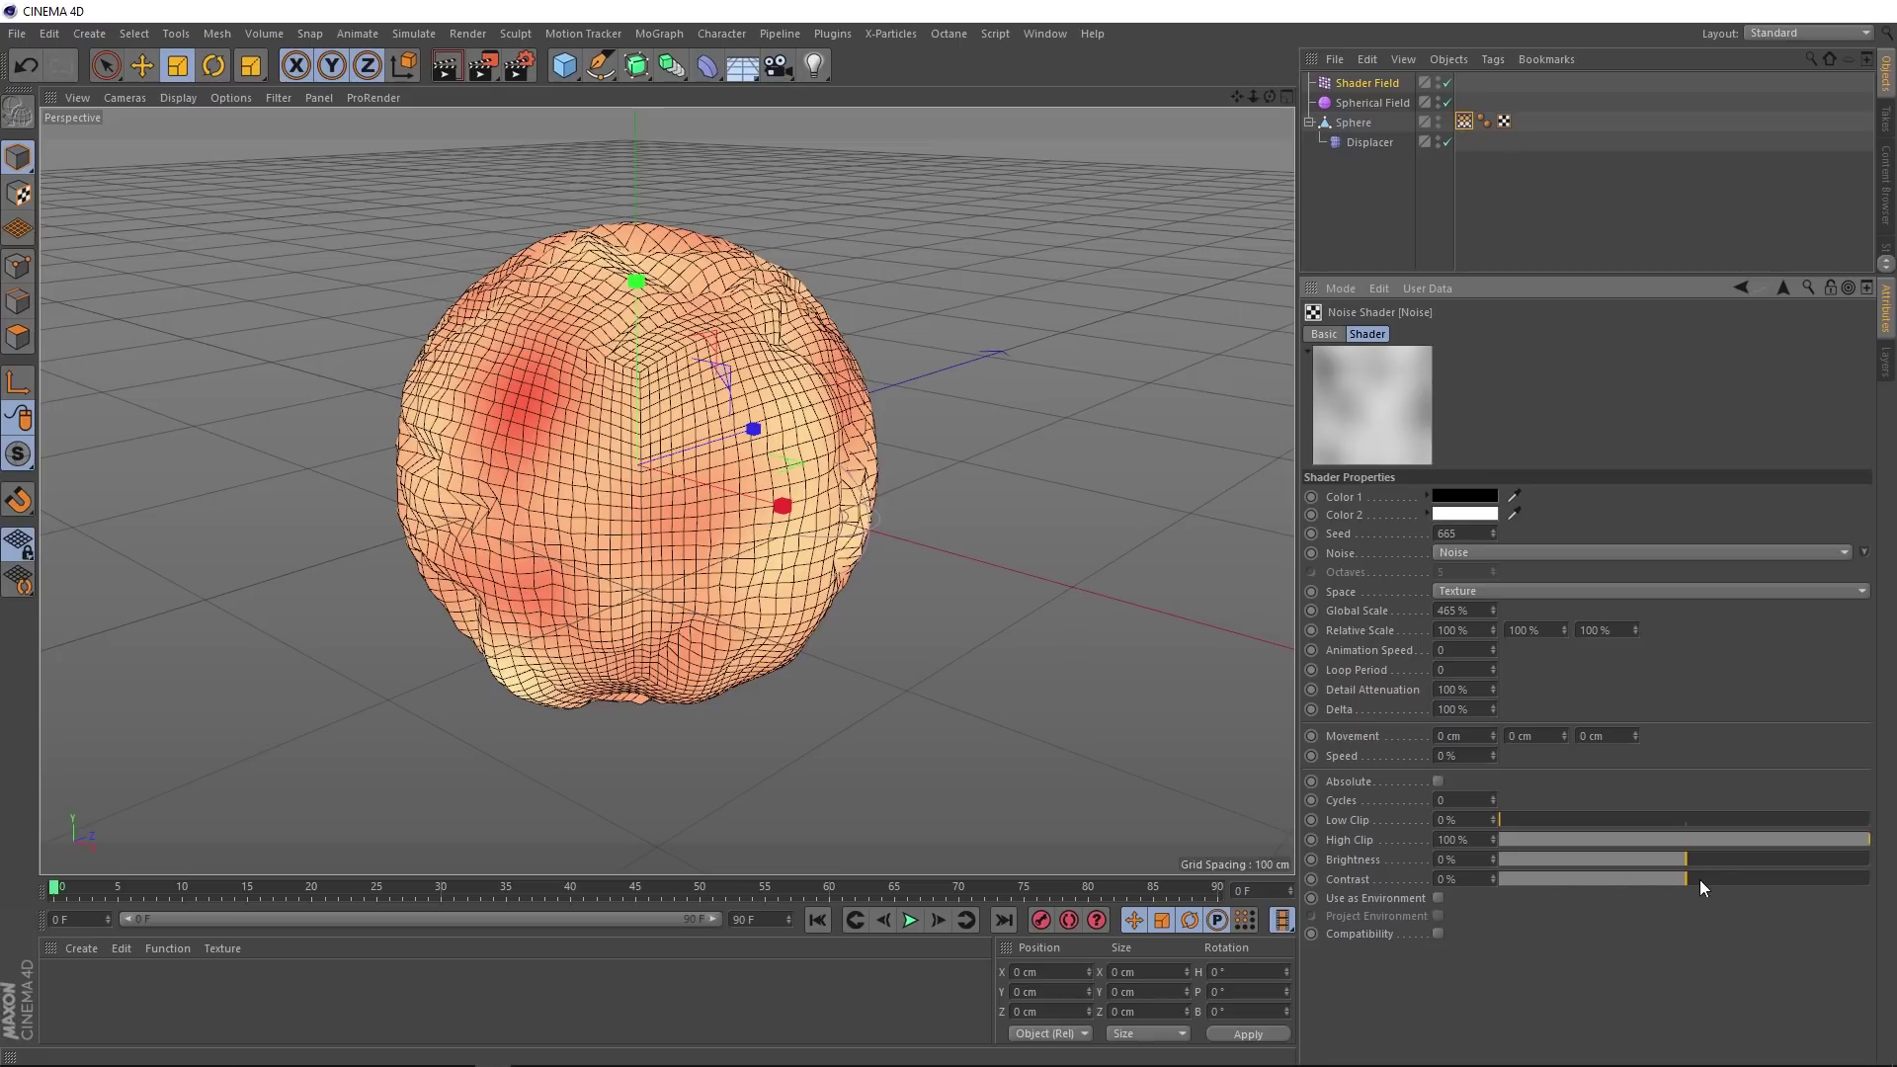
drag(1699, 879, 1768, 879)
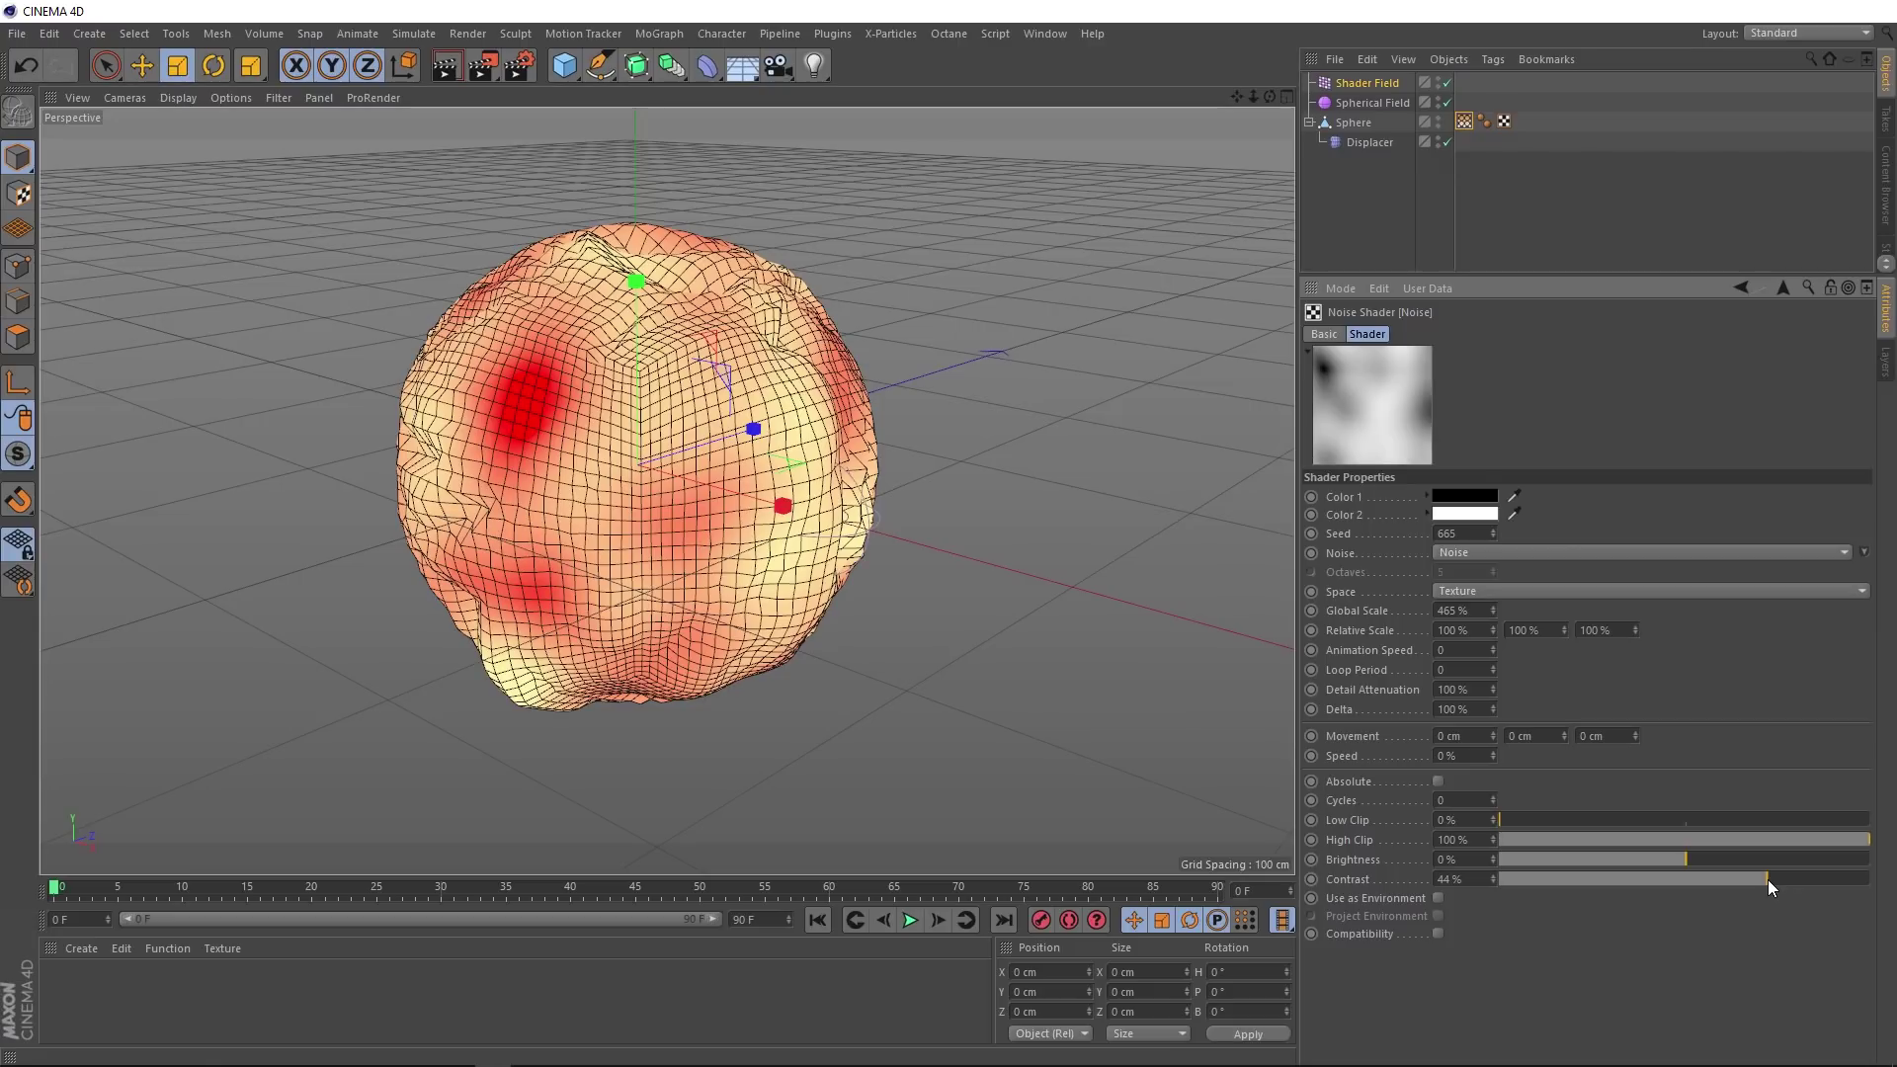
click(1739, 288)
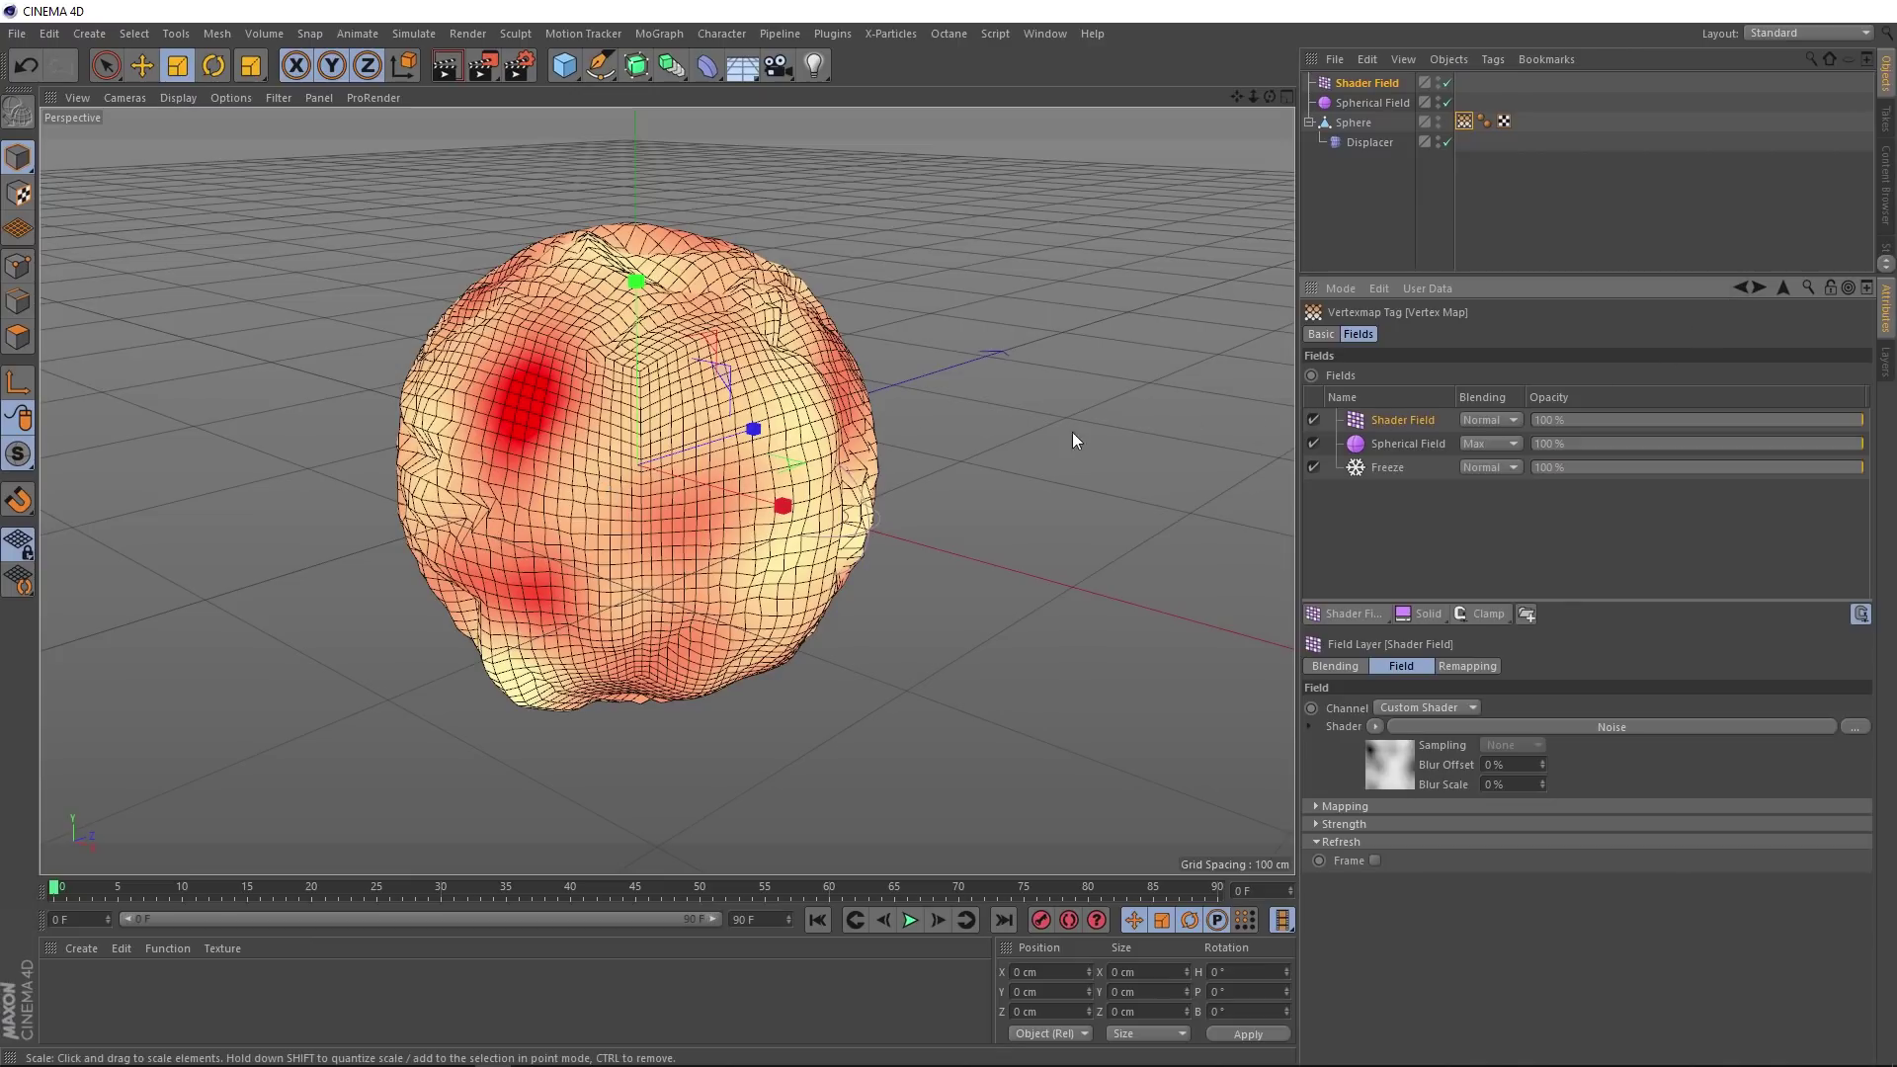
Step: Set the Shader Field's blending to Overlay and play the animation to check the growth, rewinding to the first frame
click(1511, 420)
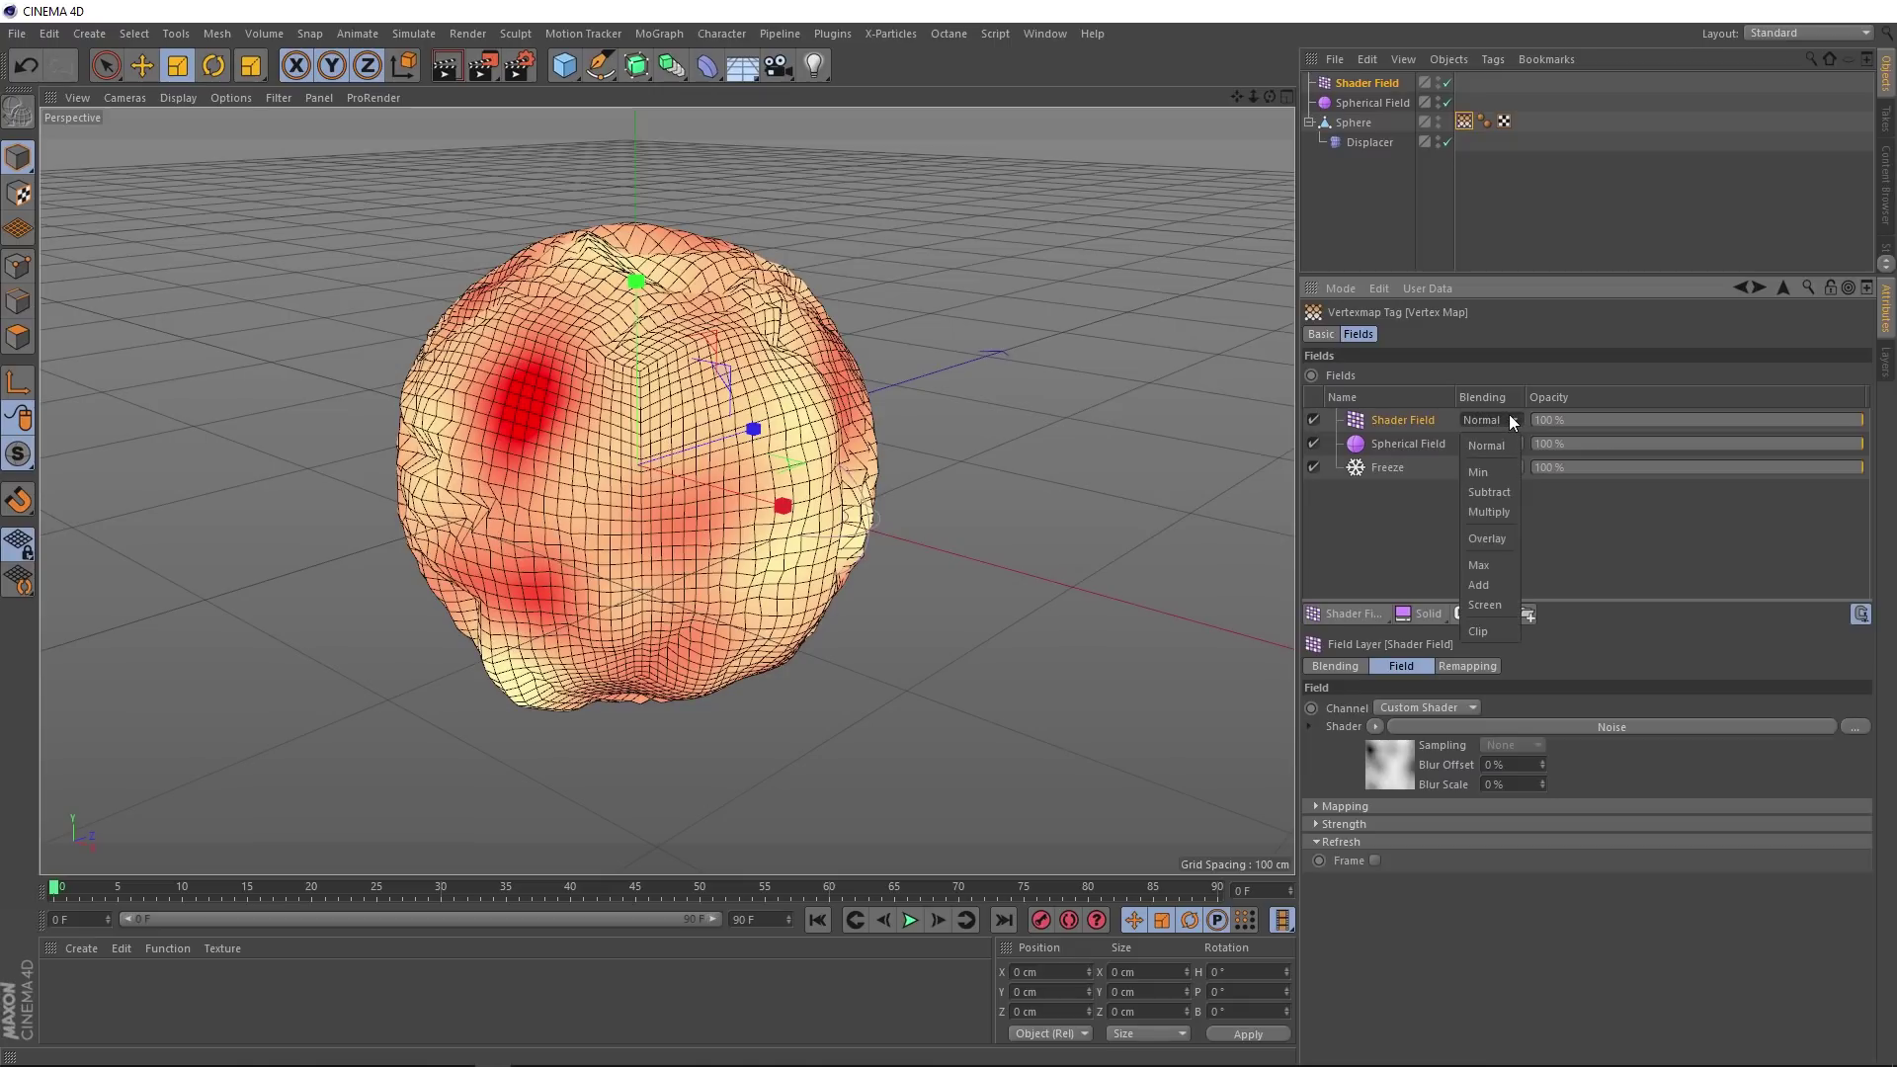
click(1506, 538)
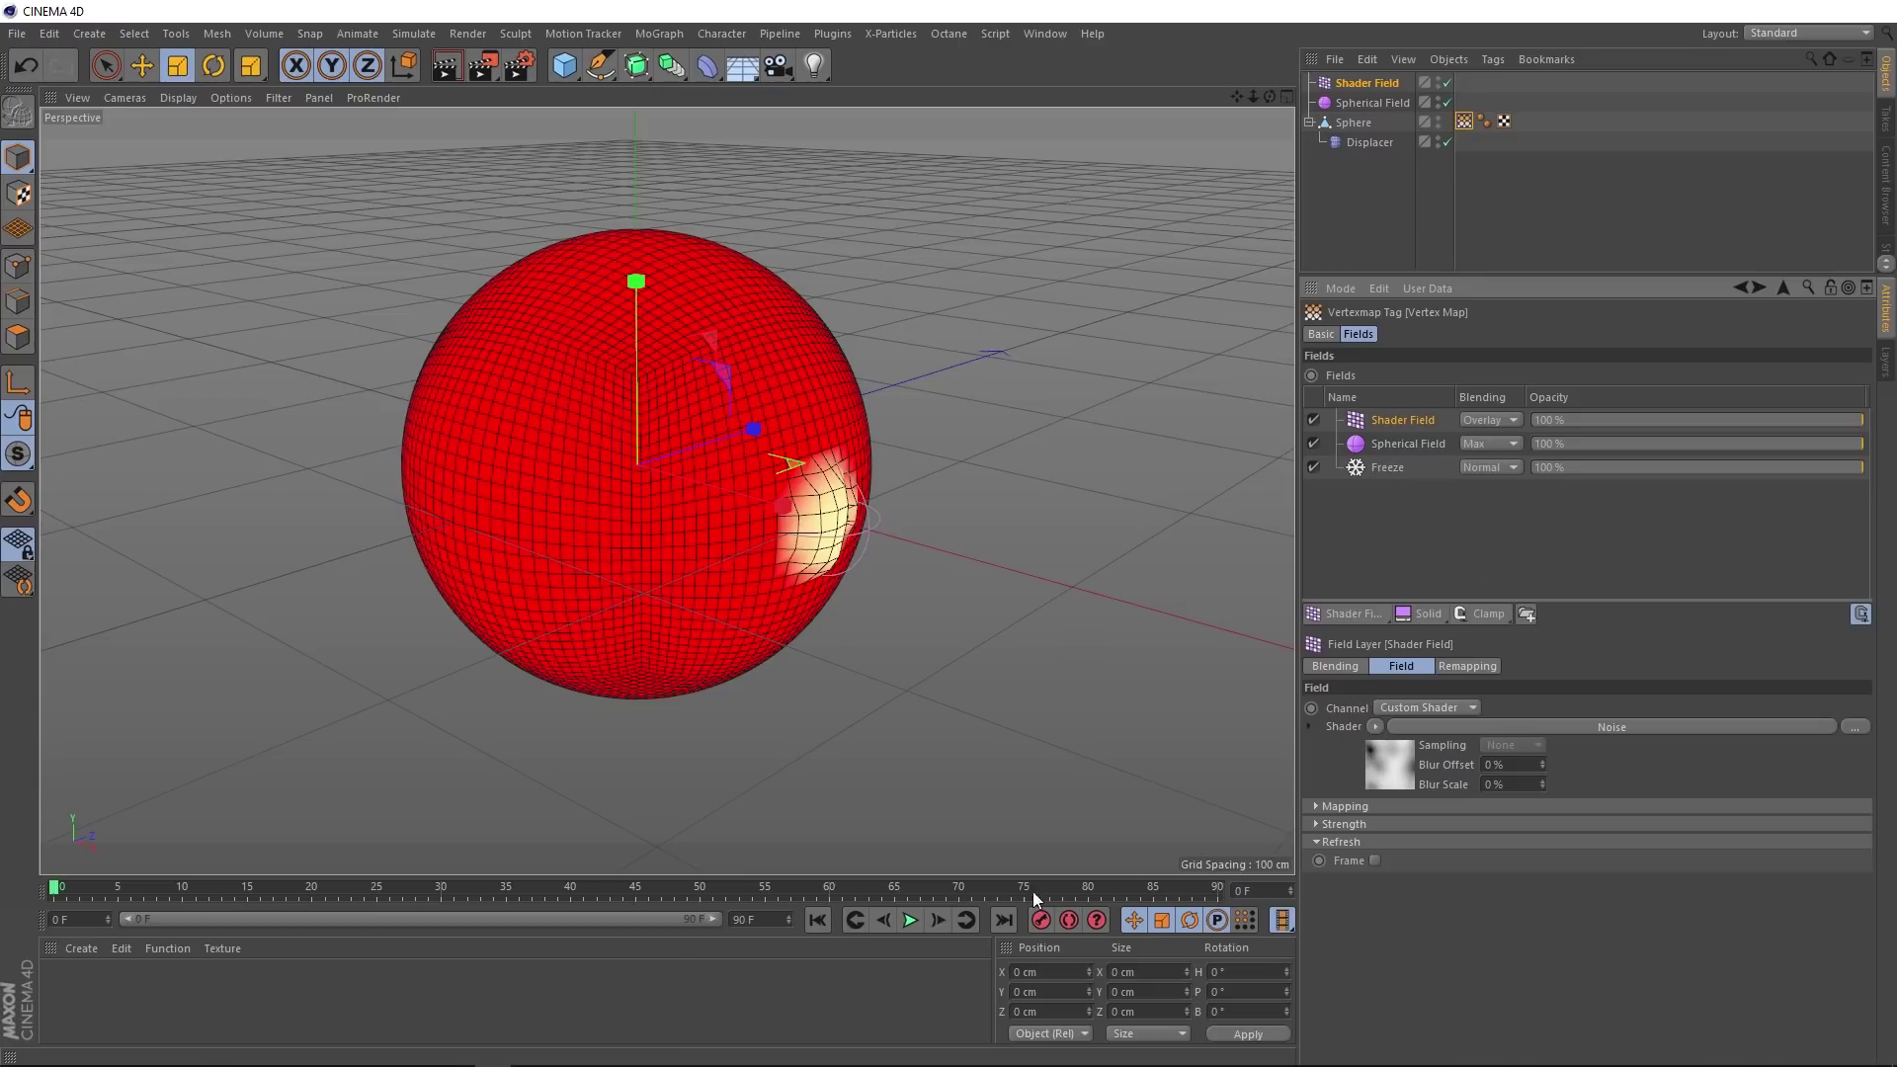
click(909, 919)
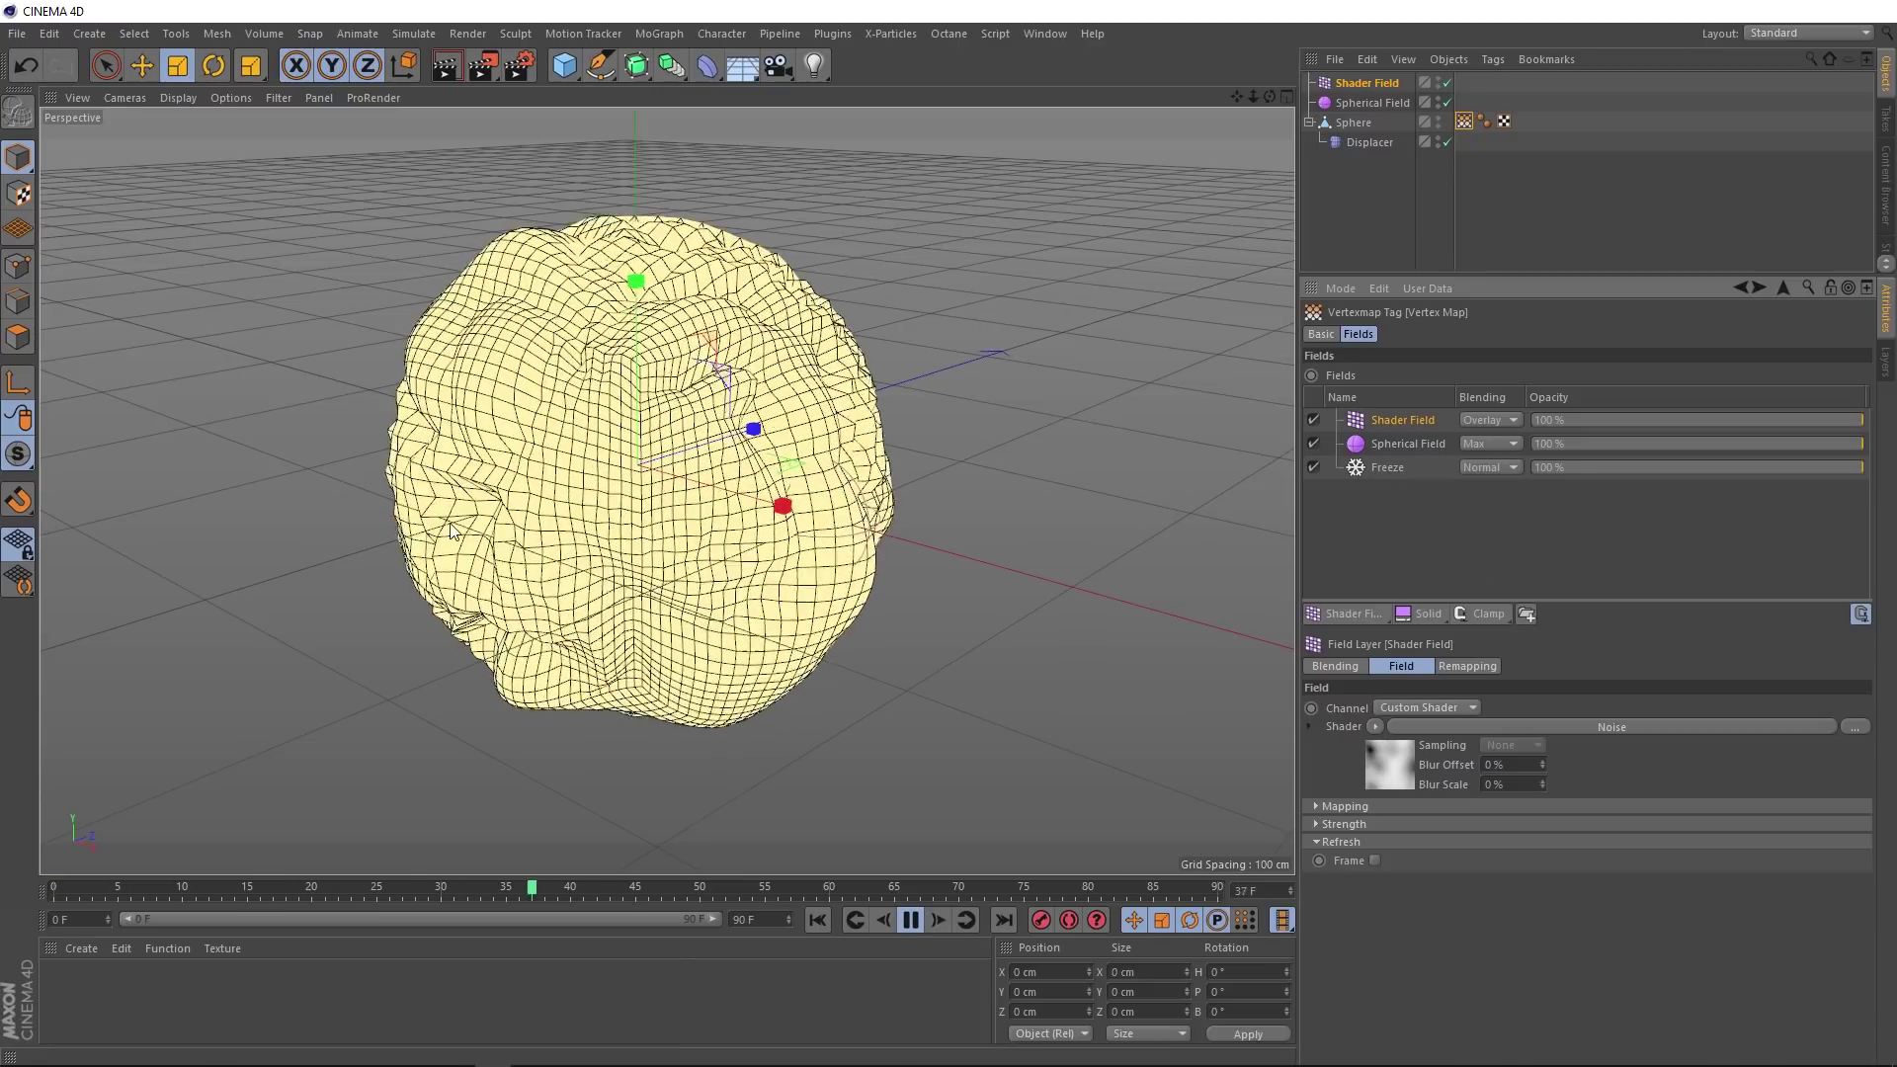
click(818, 921)
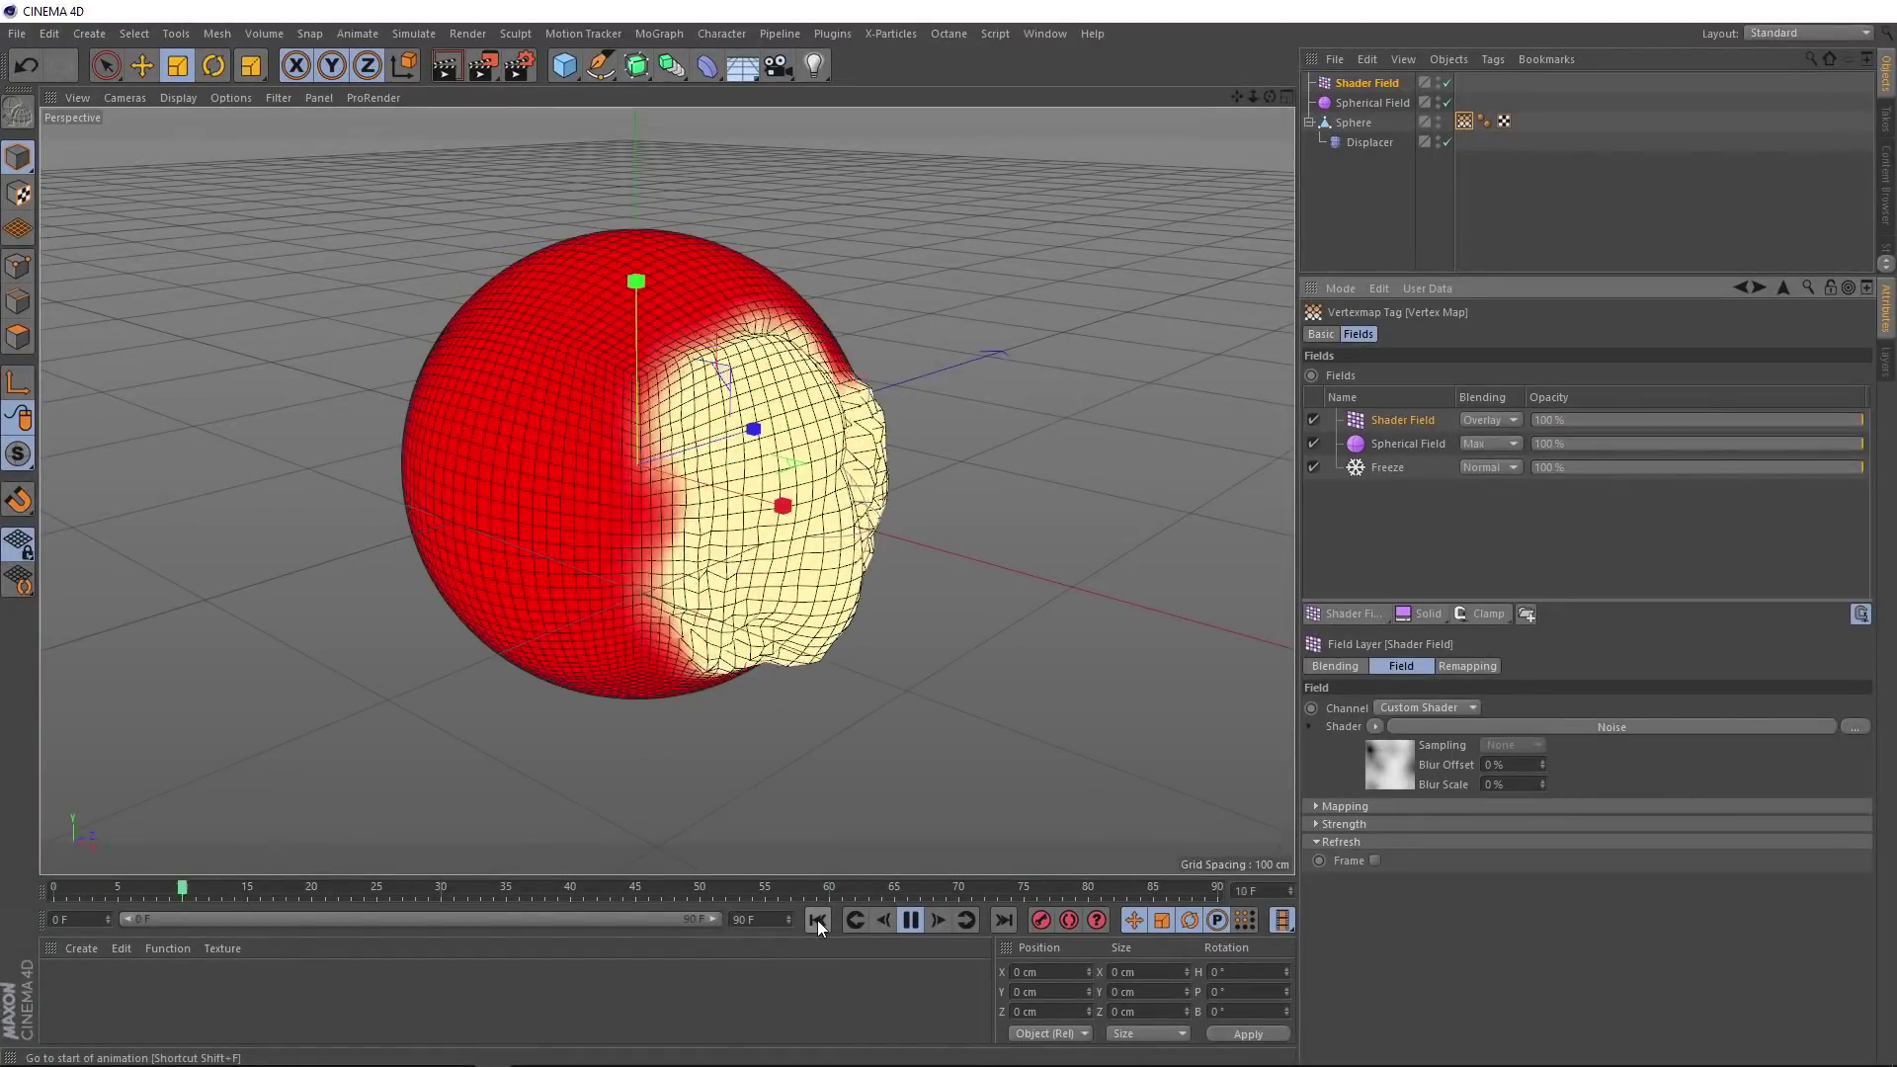
click(910, 920)
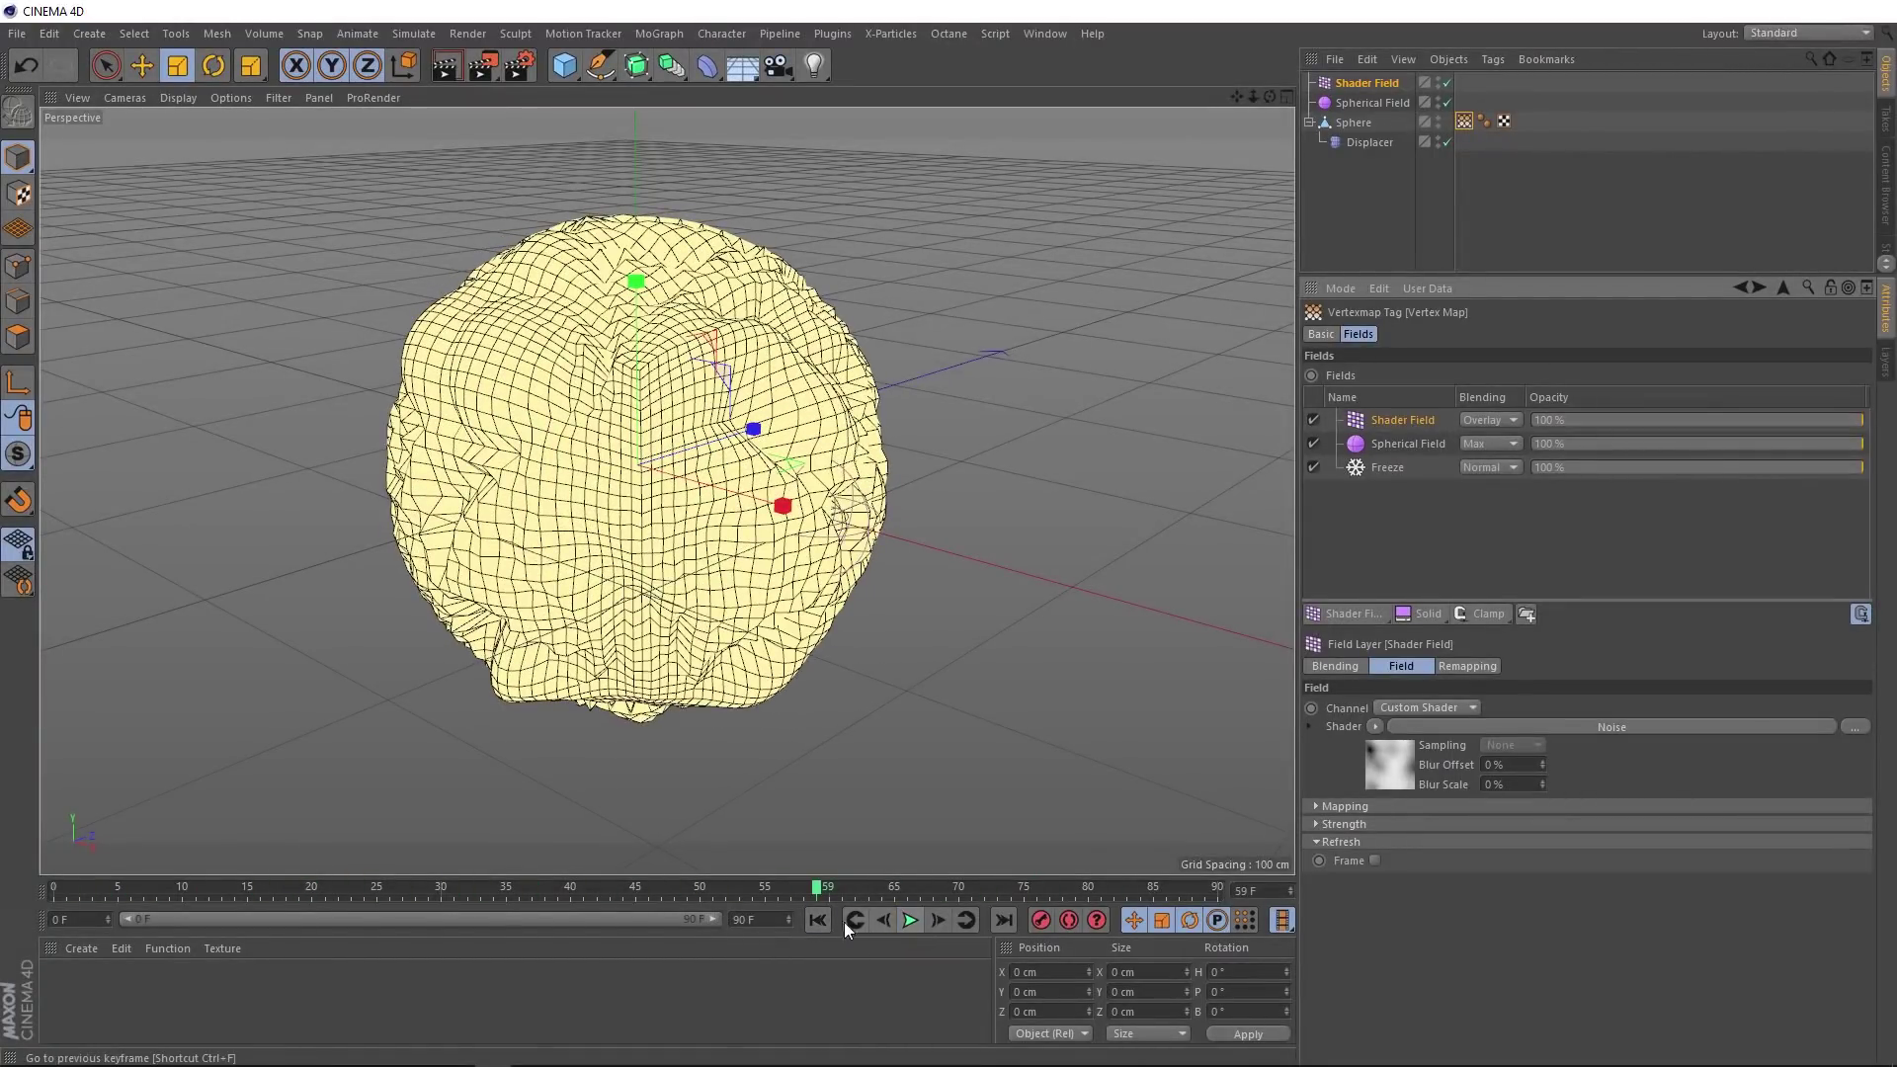
click(817, 919)
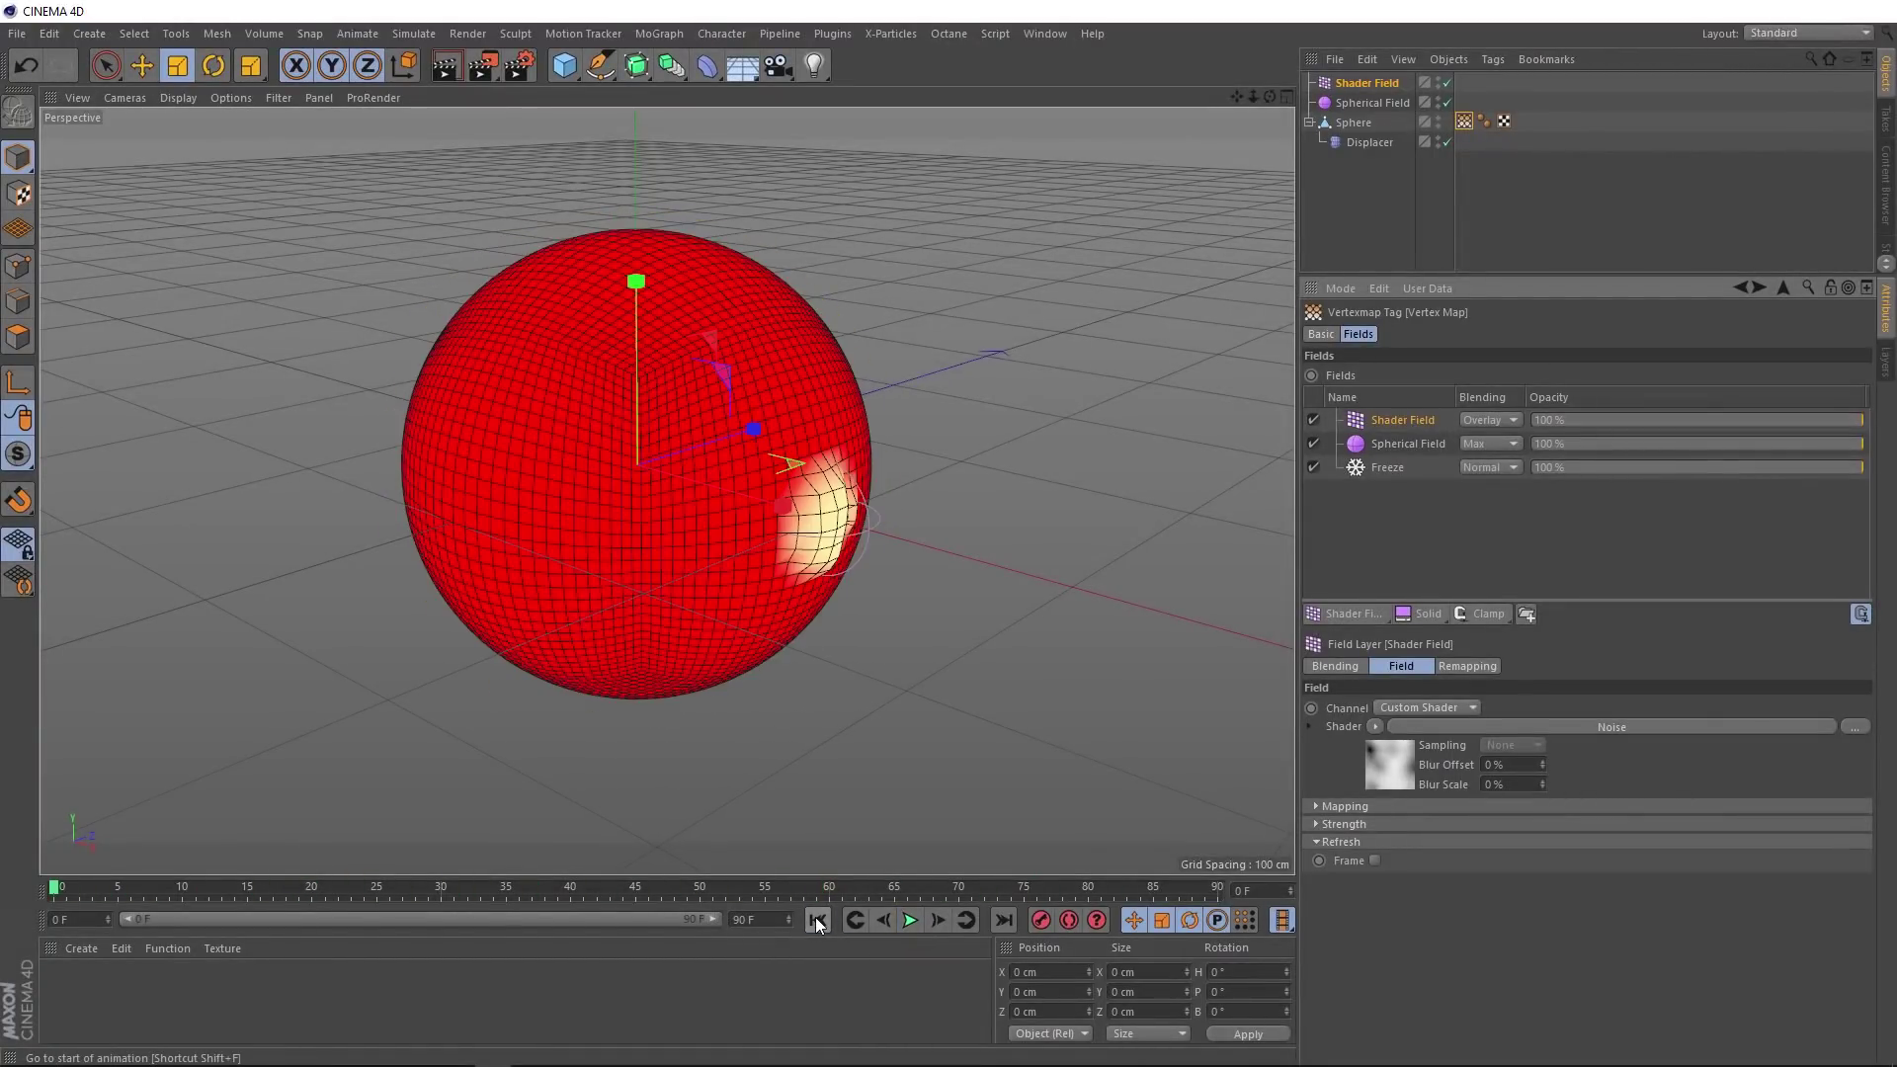
Step: Play the animation to about frame 15 and switch the Shader Field off and on to compare its effect
click(910, 919)
click(909, 918)
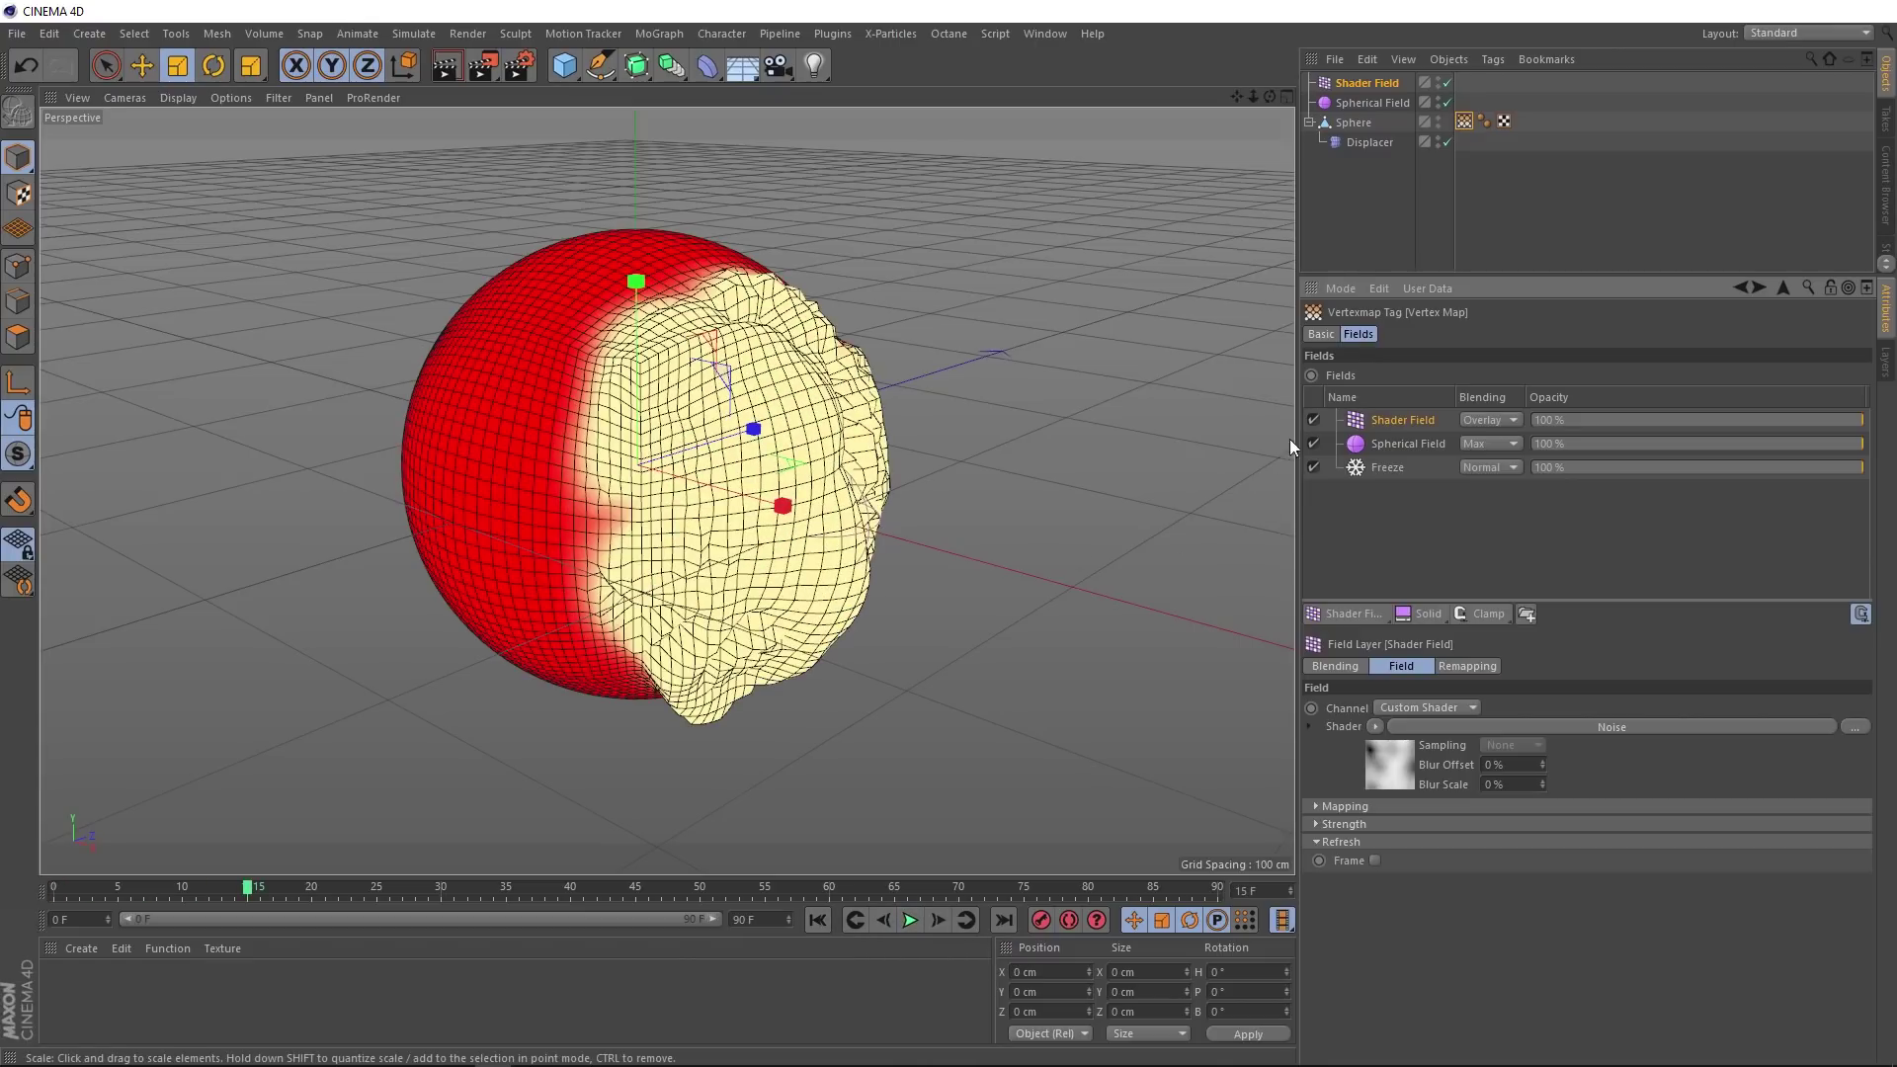
click(1313, 420)
click(1313, 420)
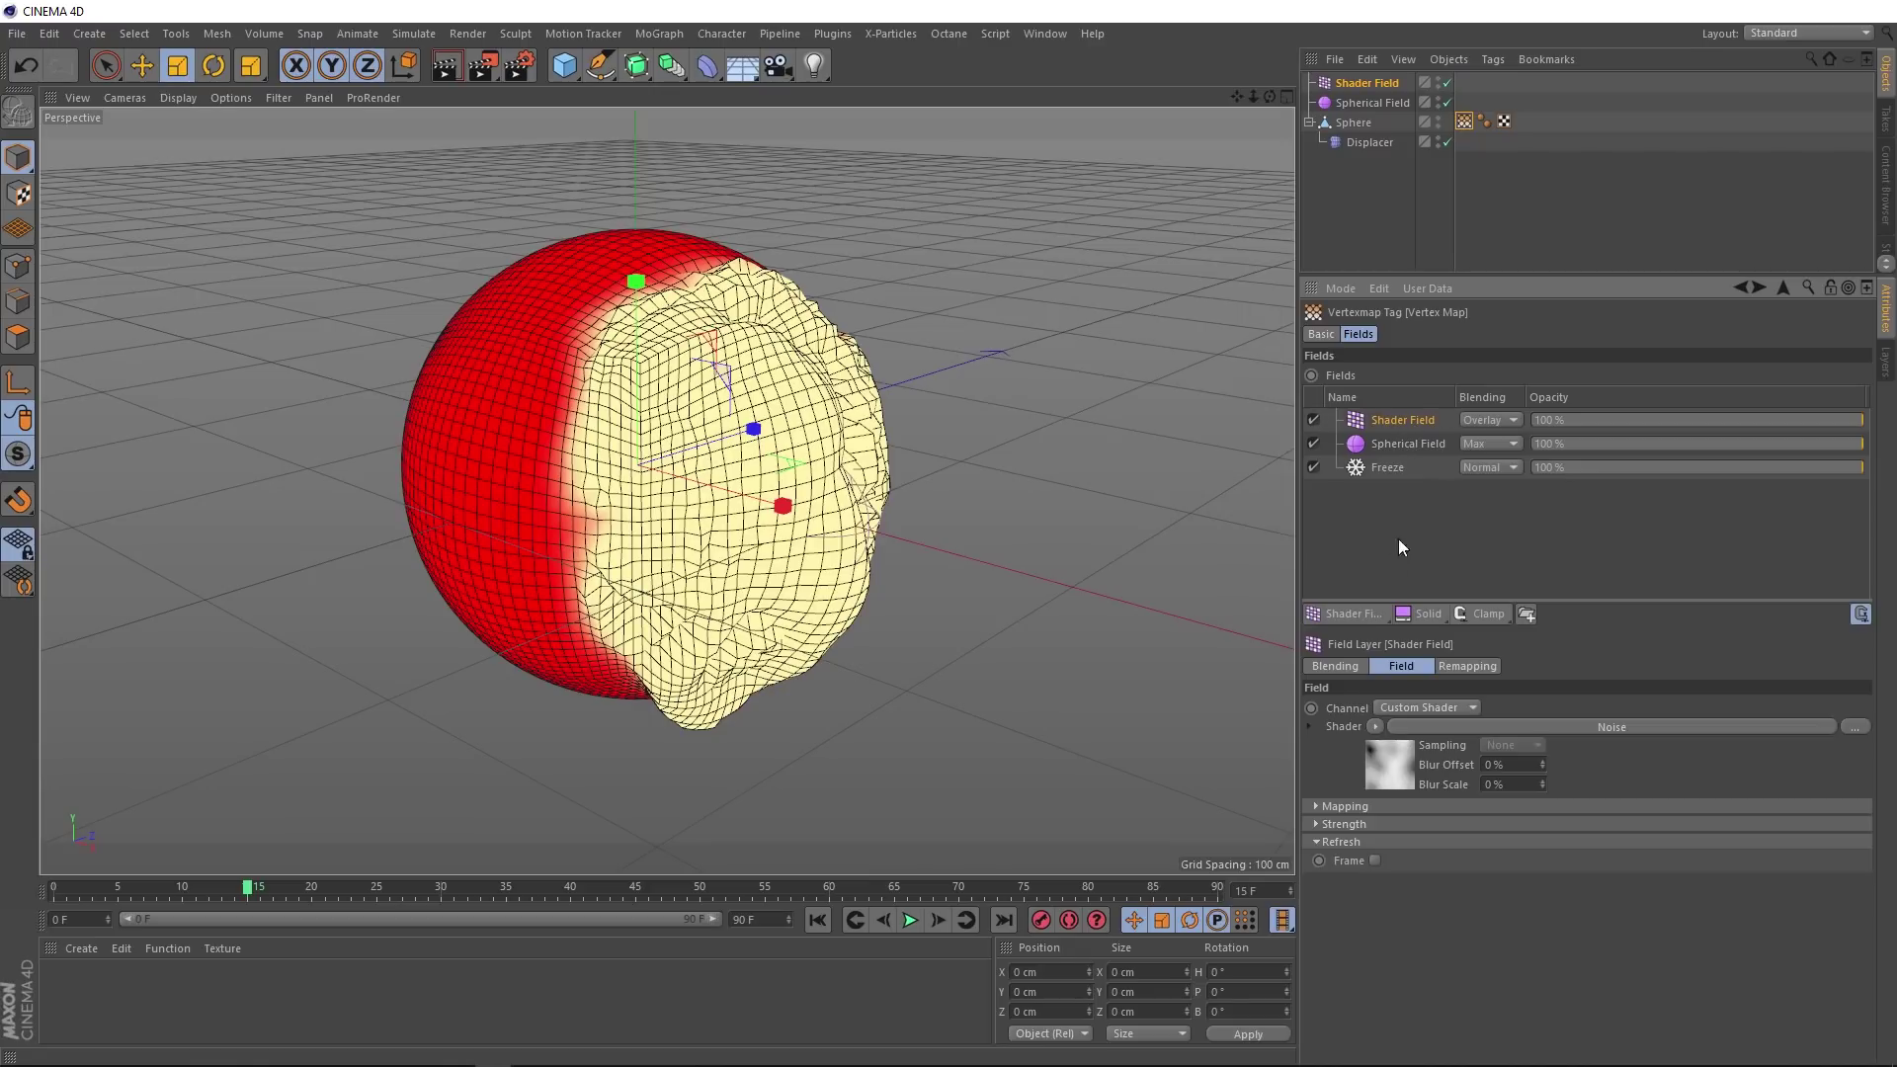
Step: Add a second Shader Field to the vertex map with Overlay blending and load a Tiles shader into it
click(1341, 615)
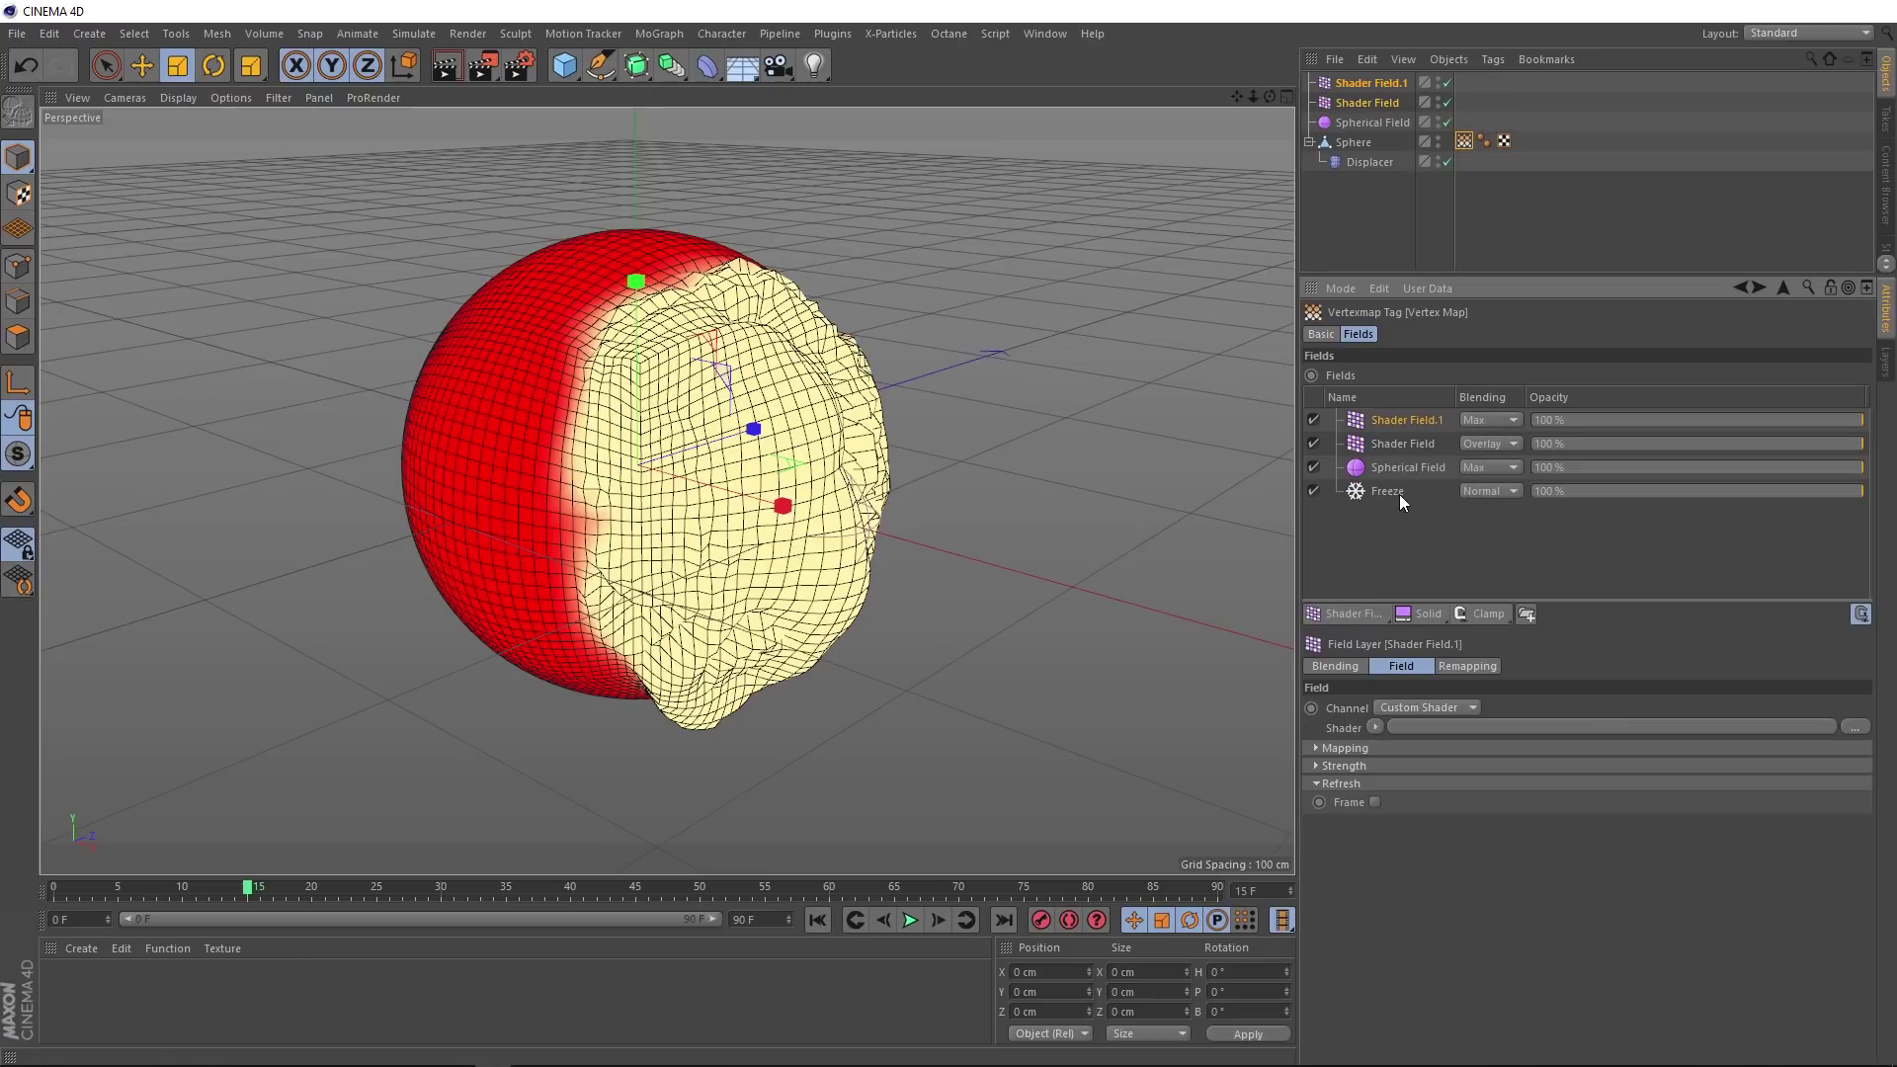
click(1497, 420)
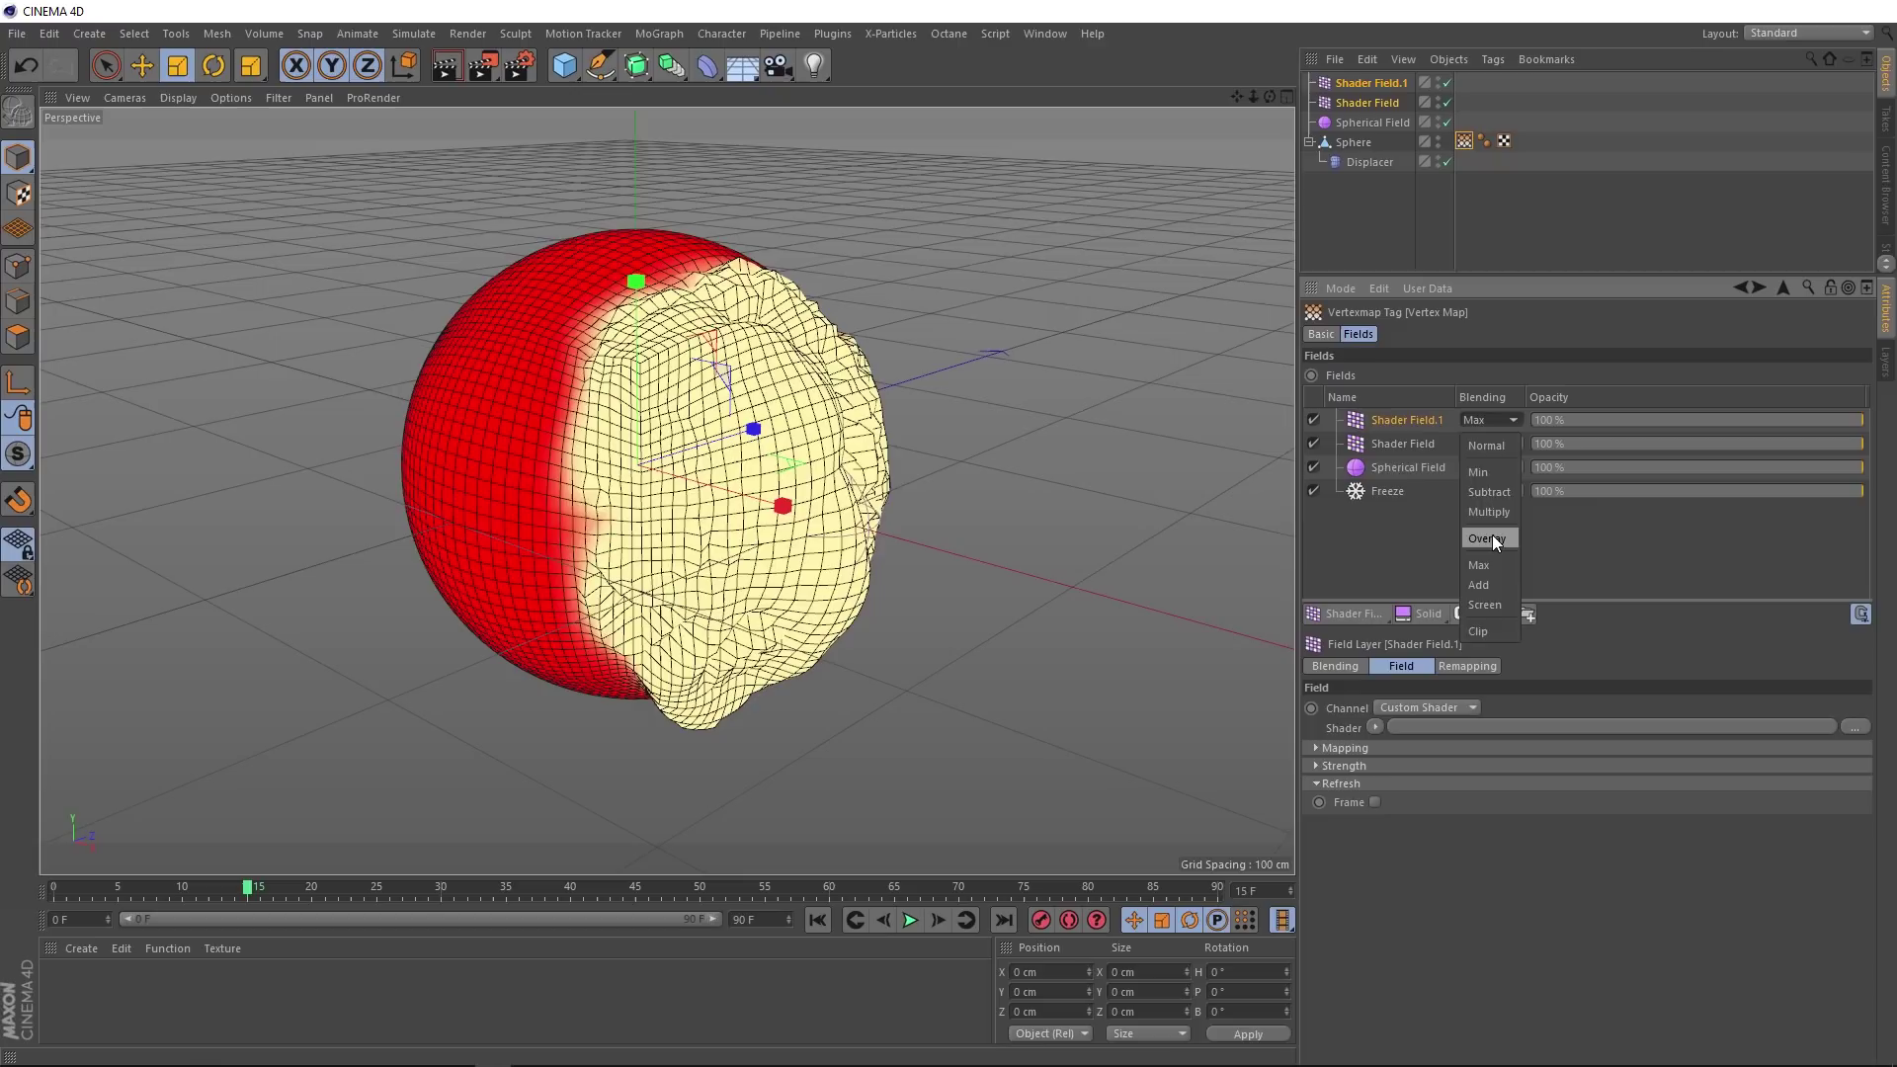
click(1492, 538)
click(1375, 727)
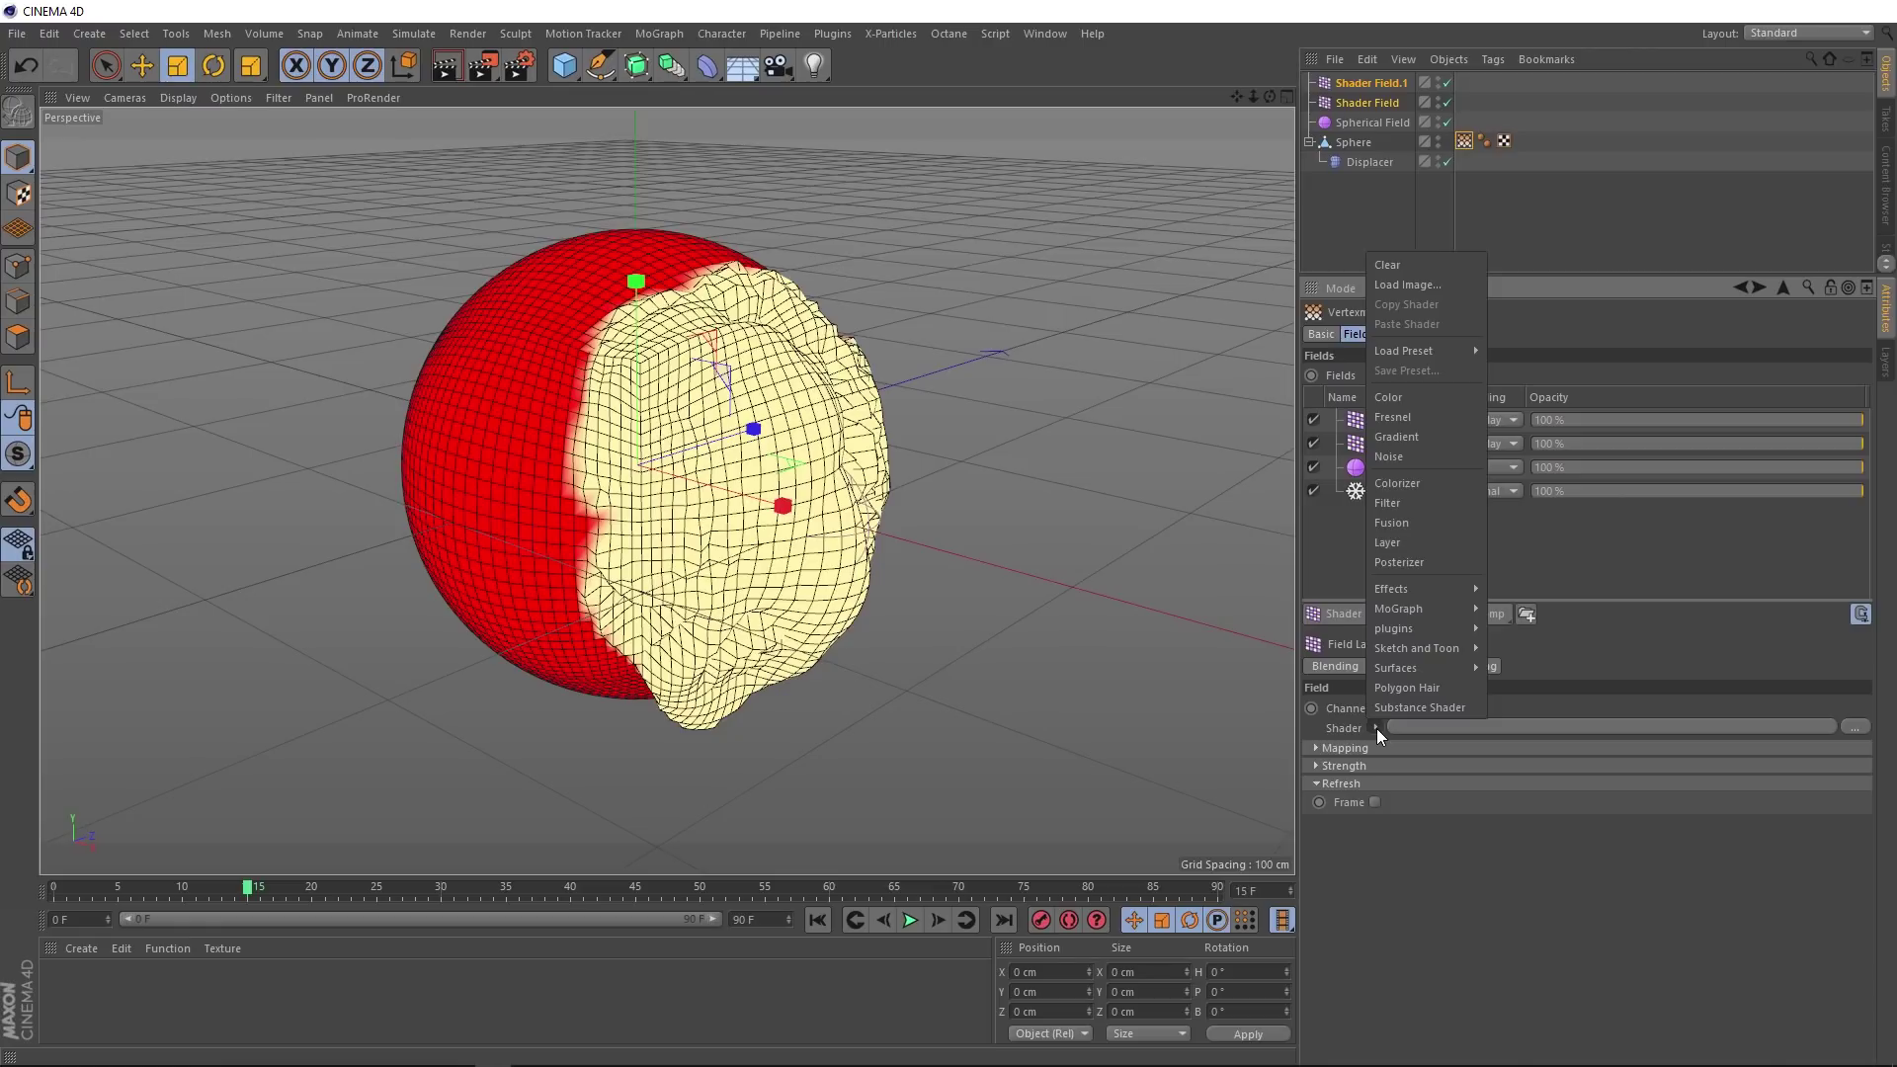
mouse_move(1416, 666)
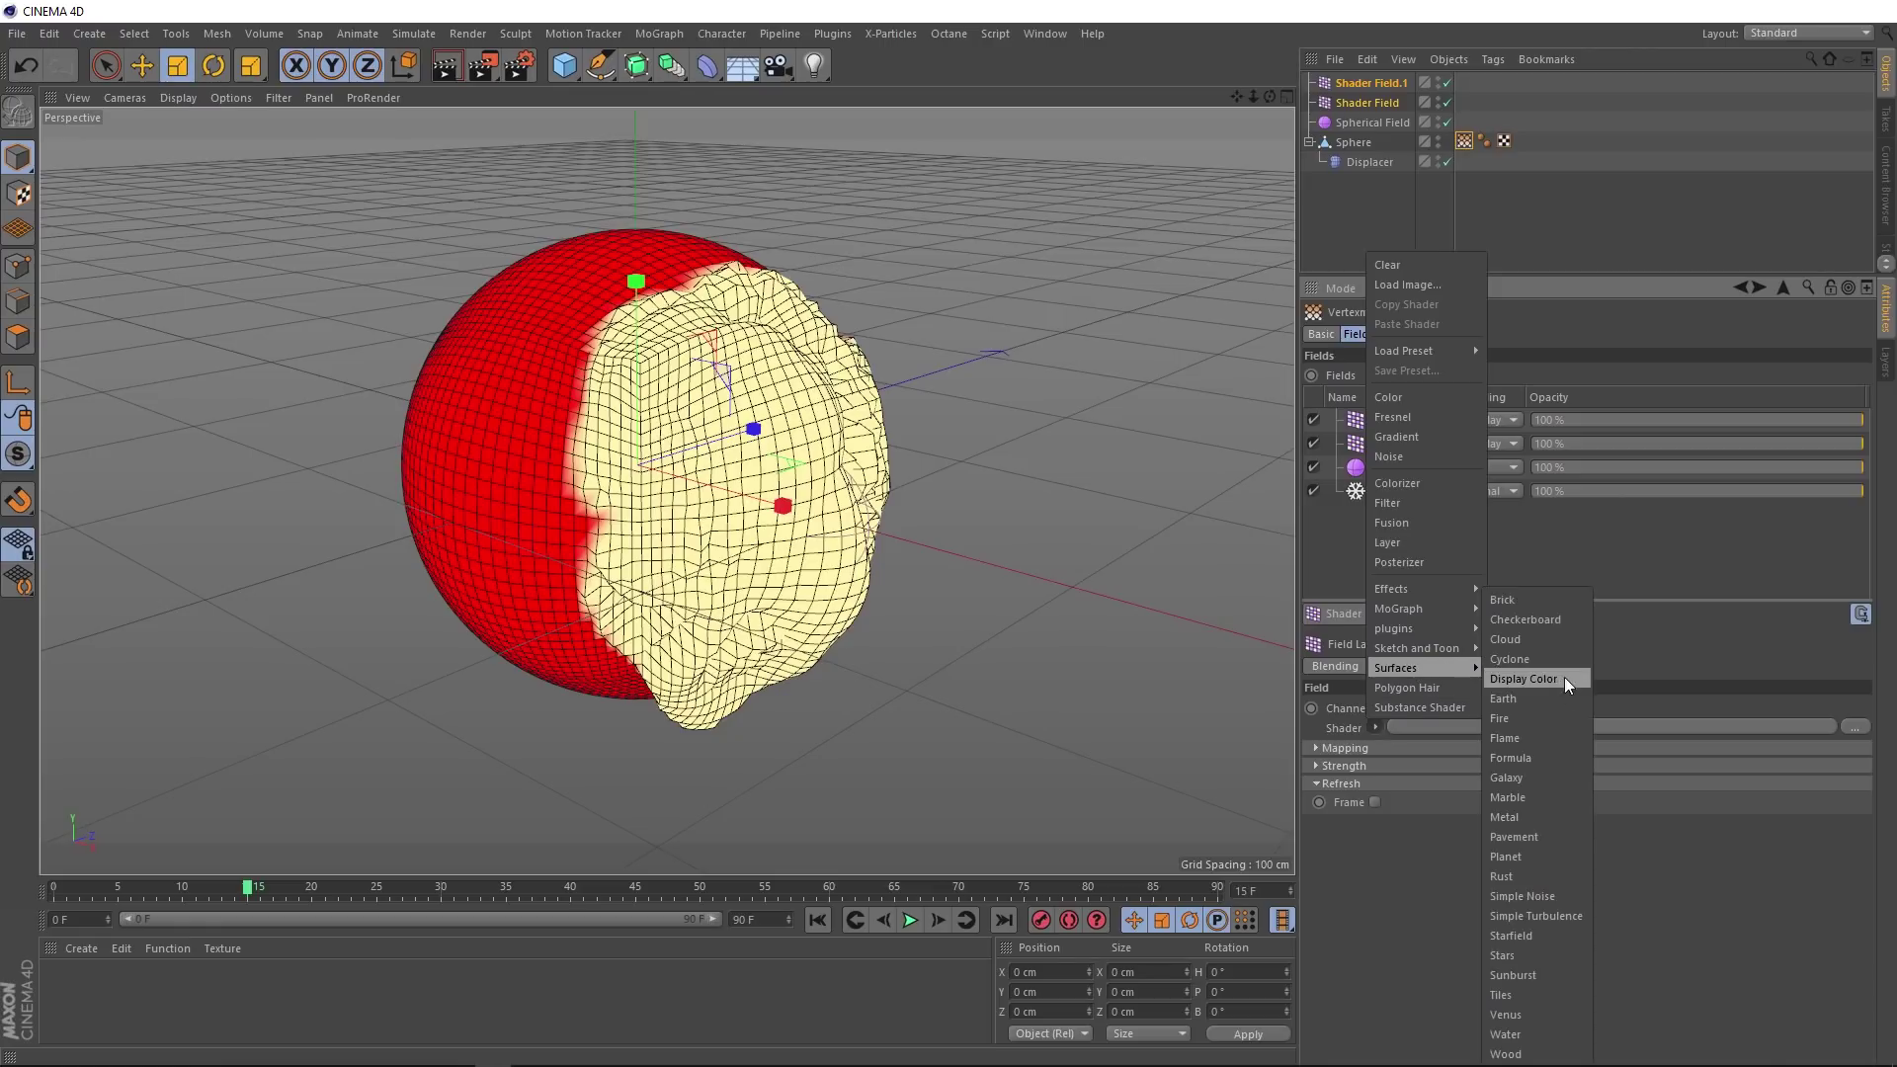
click(1554, 993)
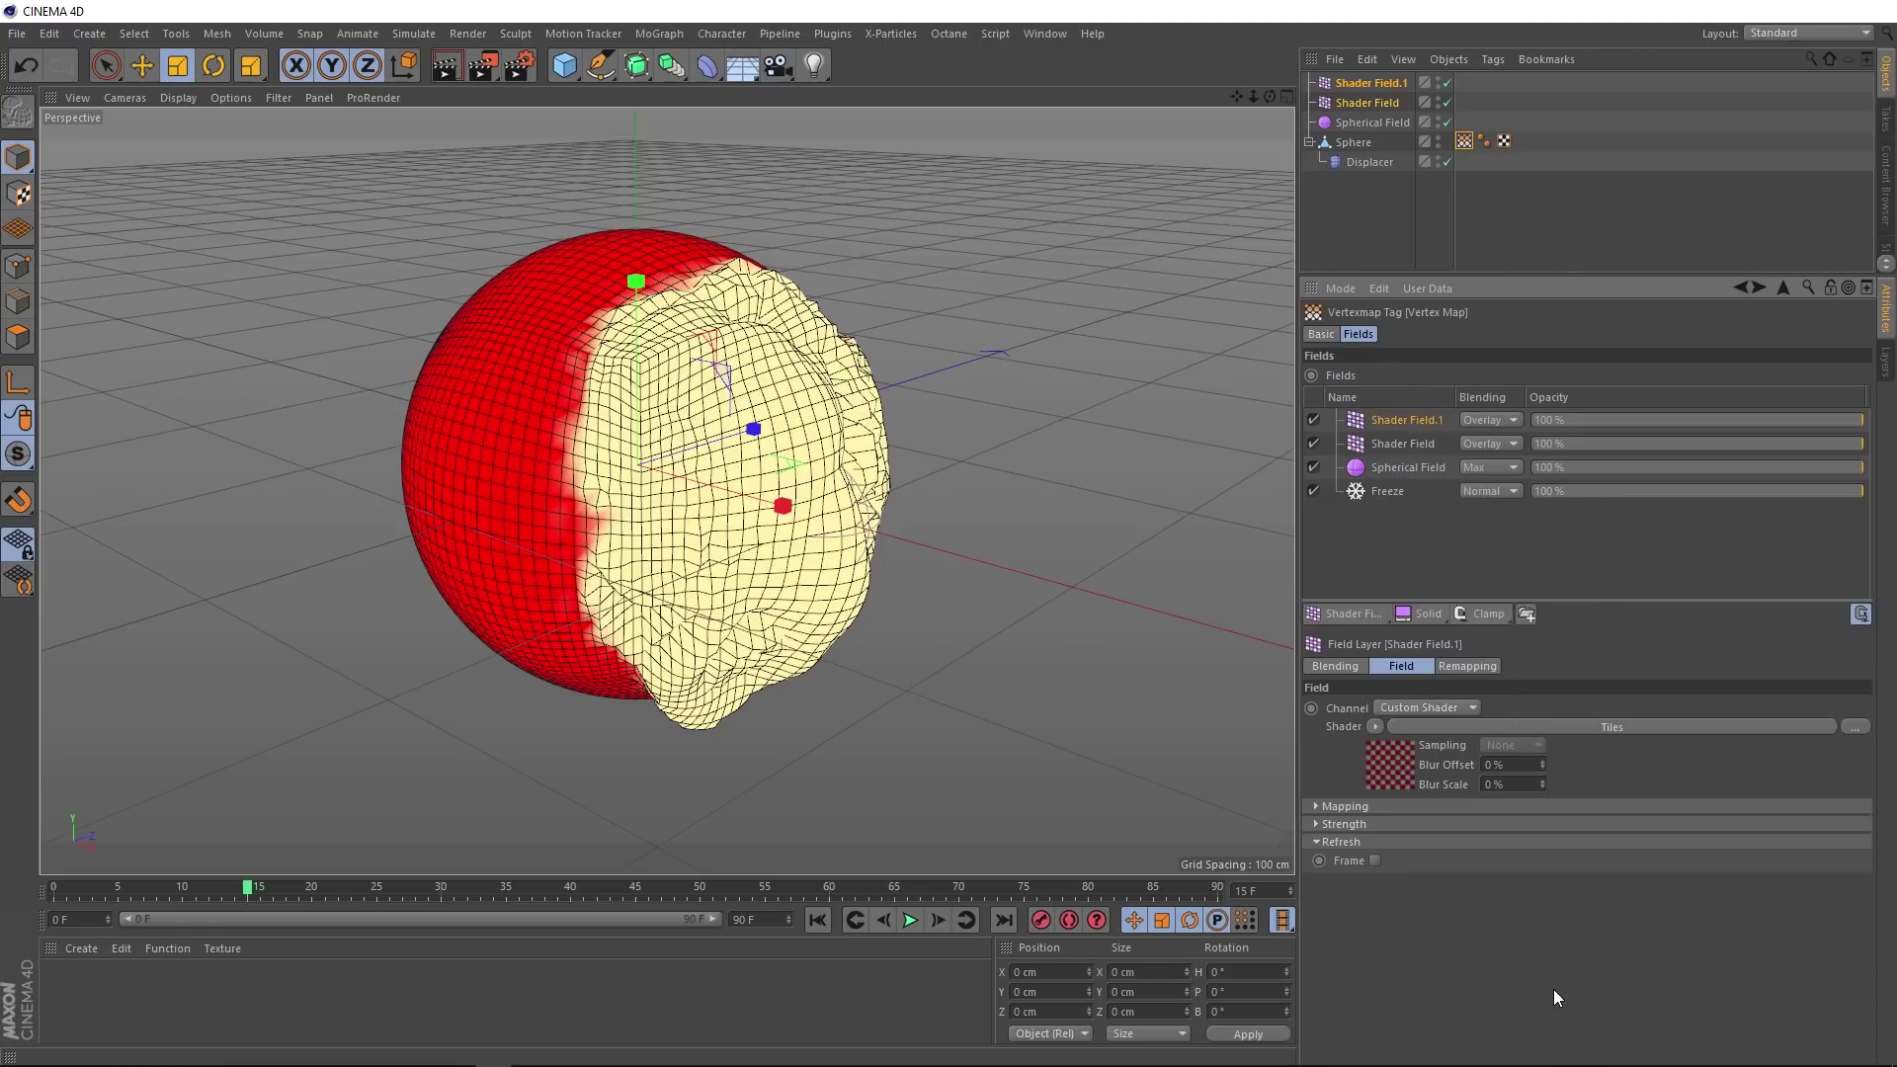
Step: Change the pattern of the second Shader Field's Tiles shader to Waves 1
click(1577, 731)
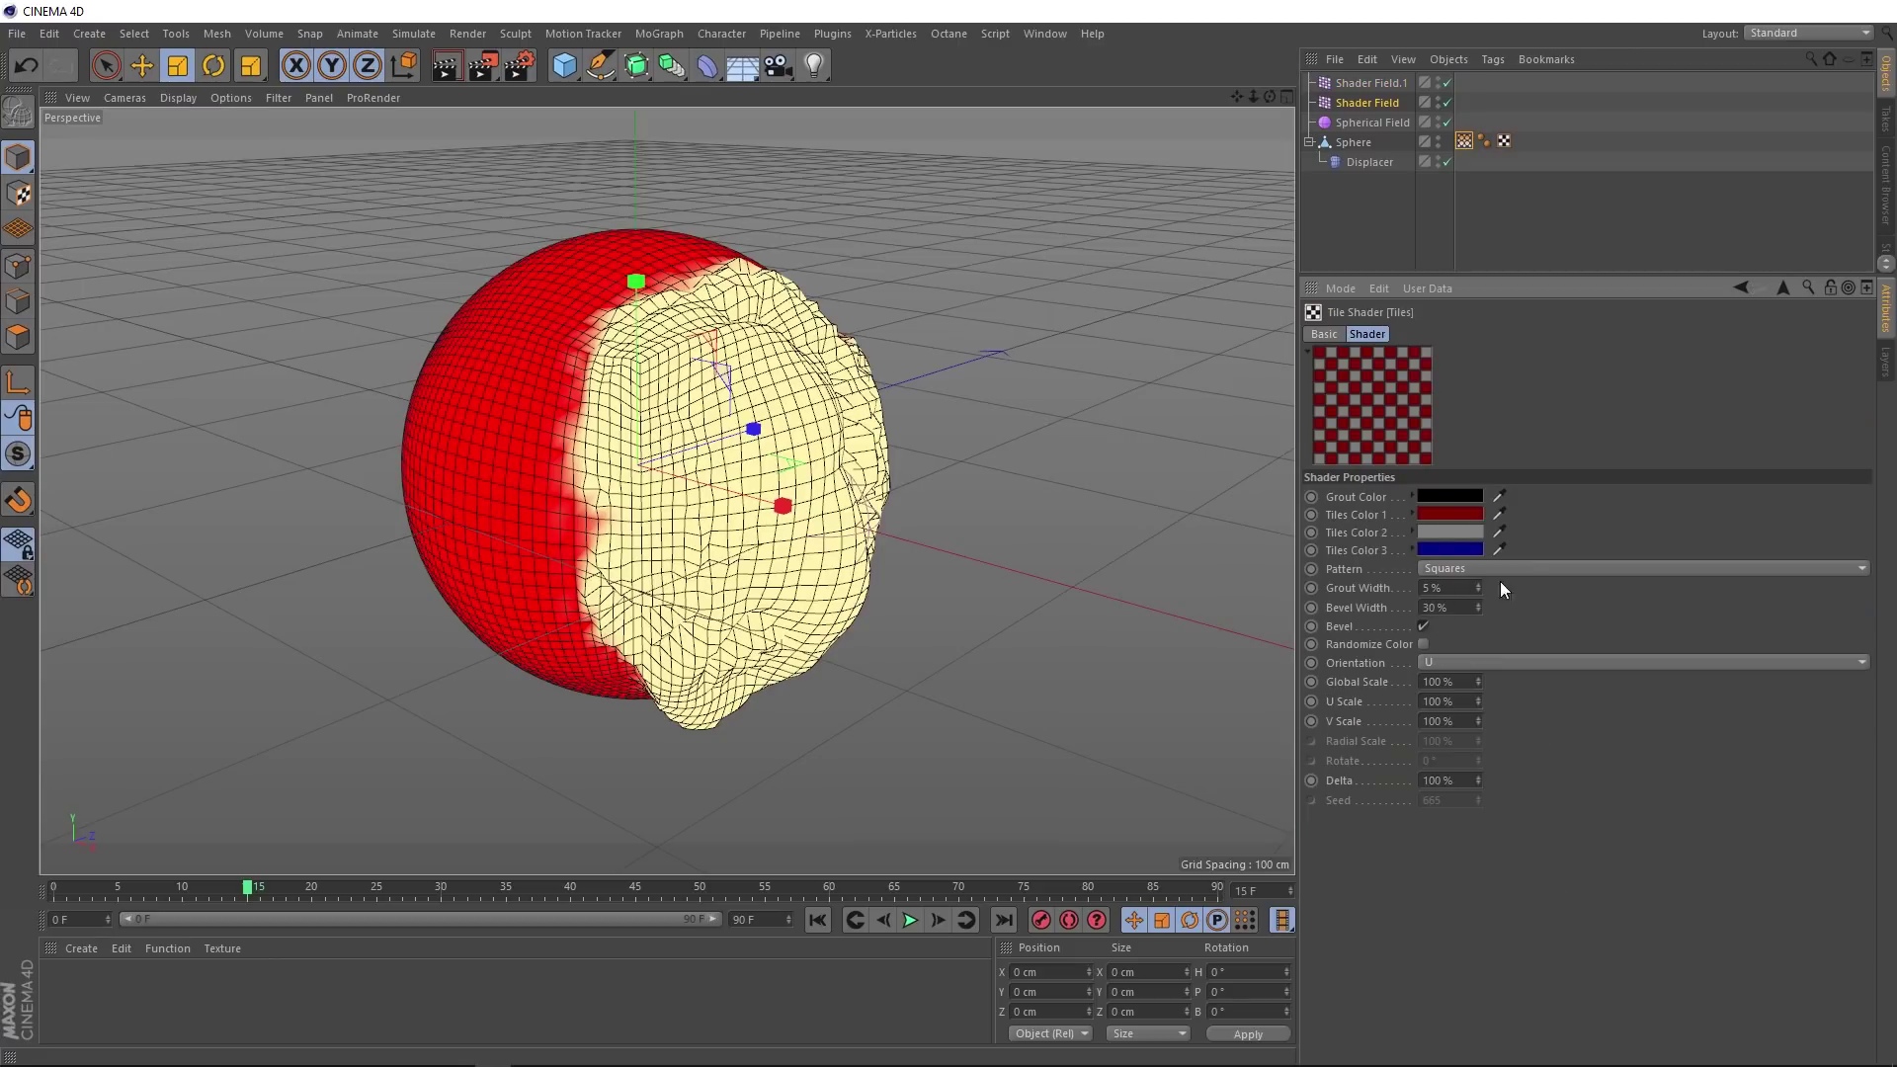
click(1531, 569)
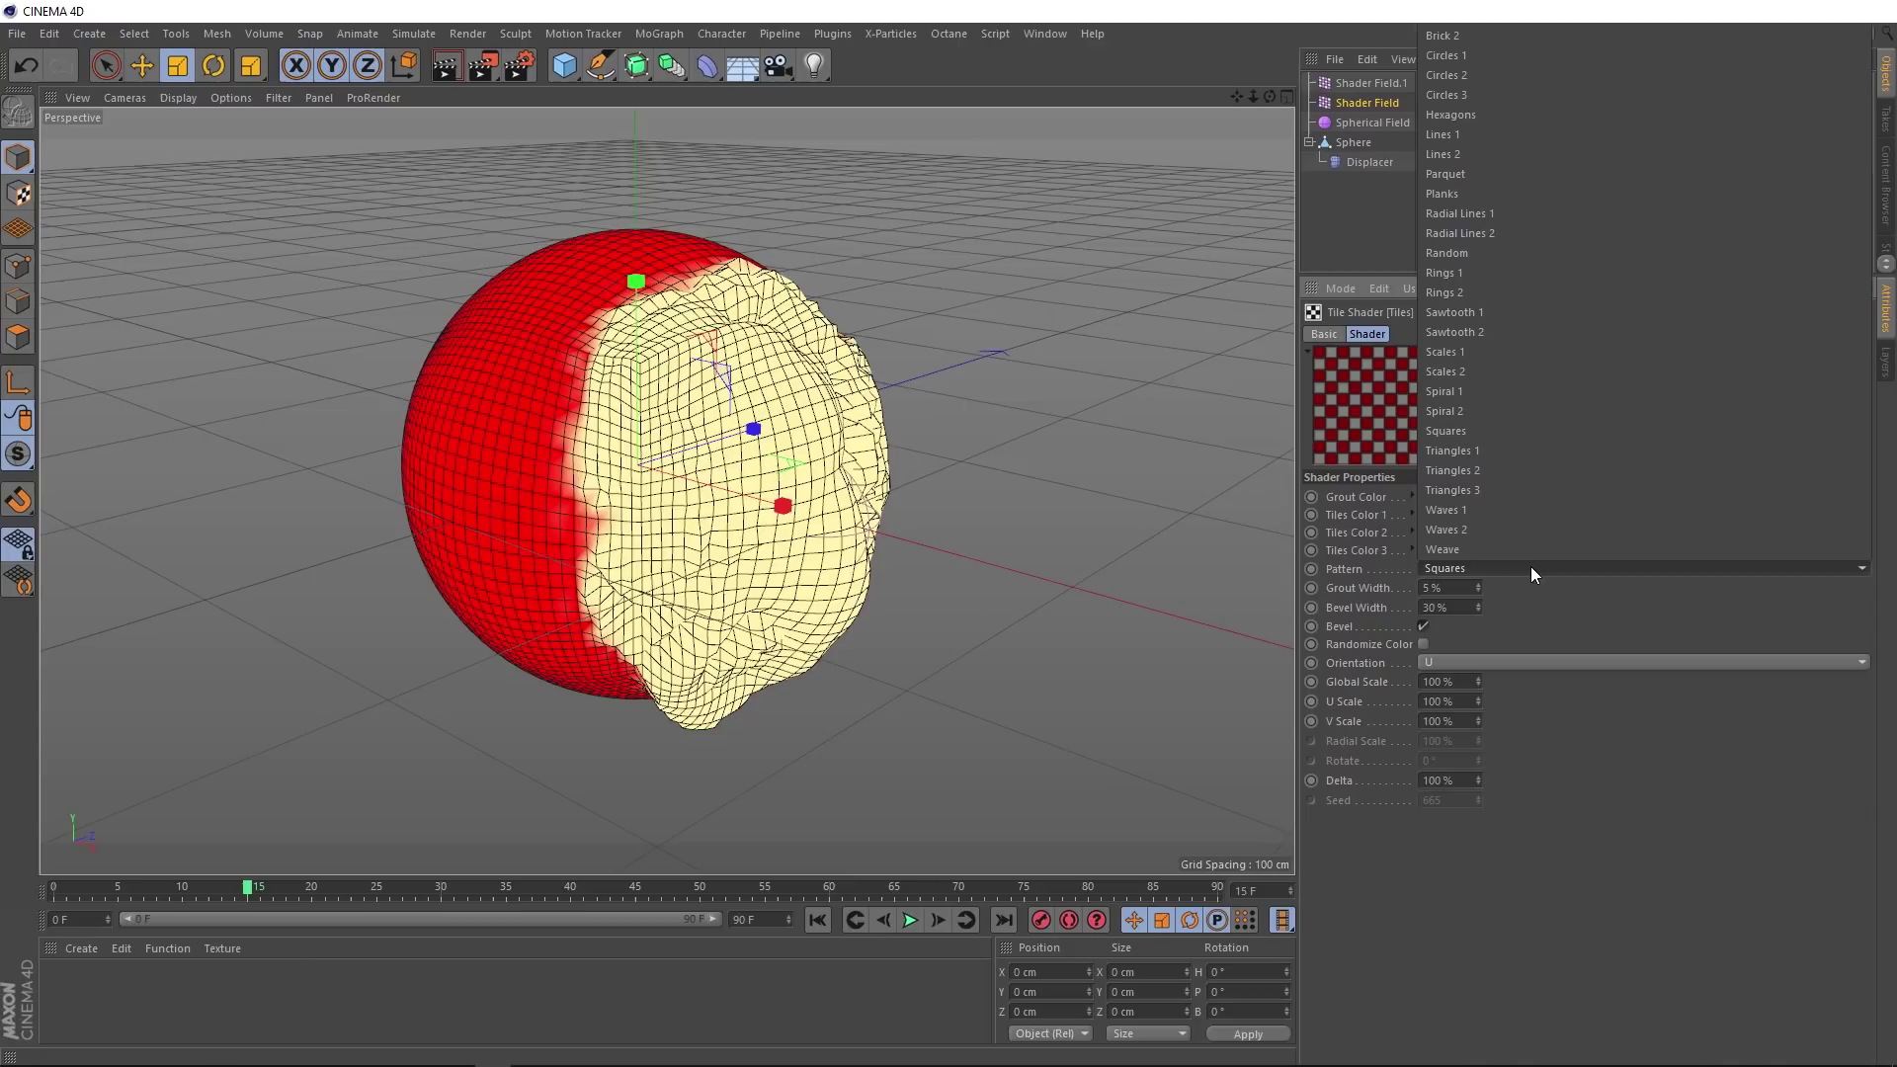
click(1531, 510)
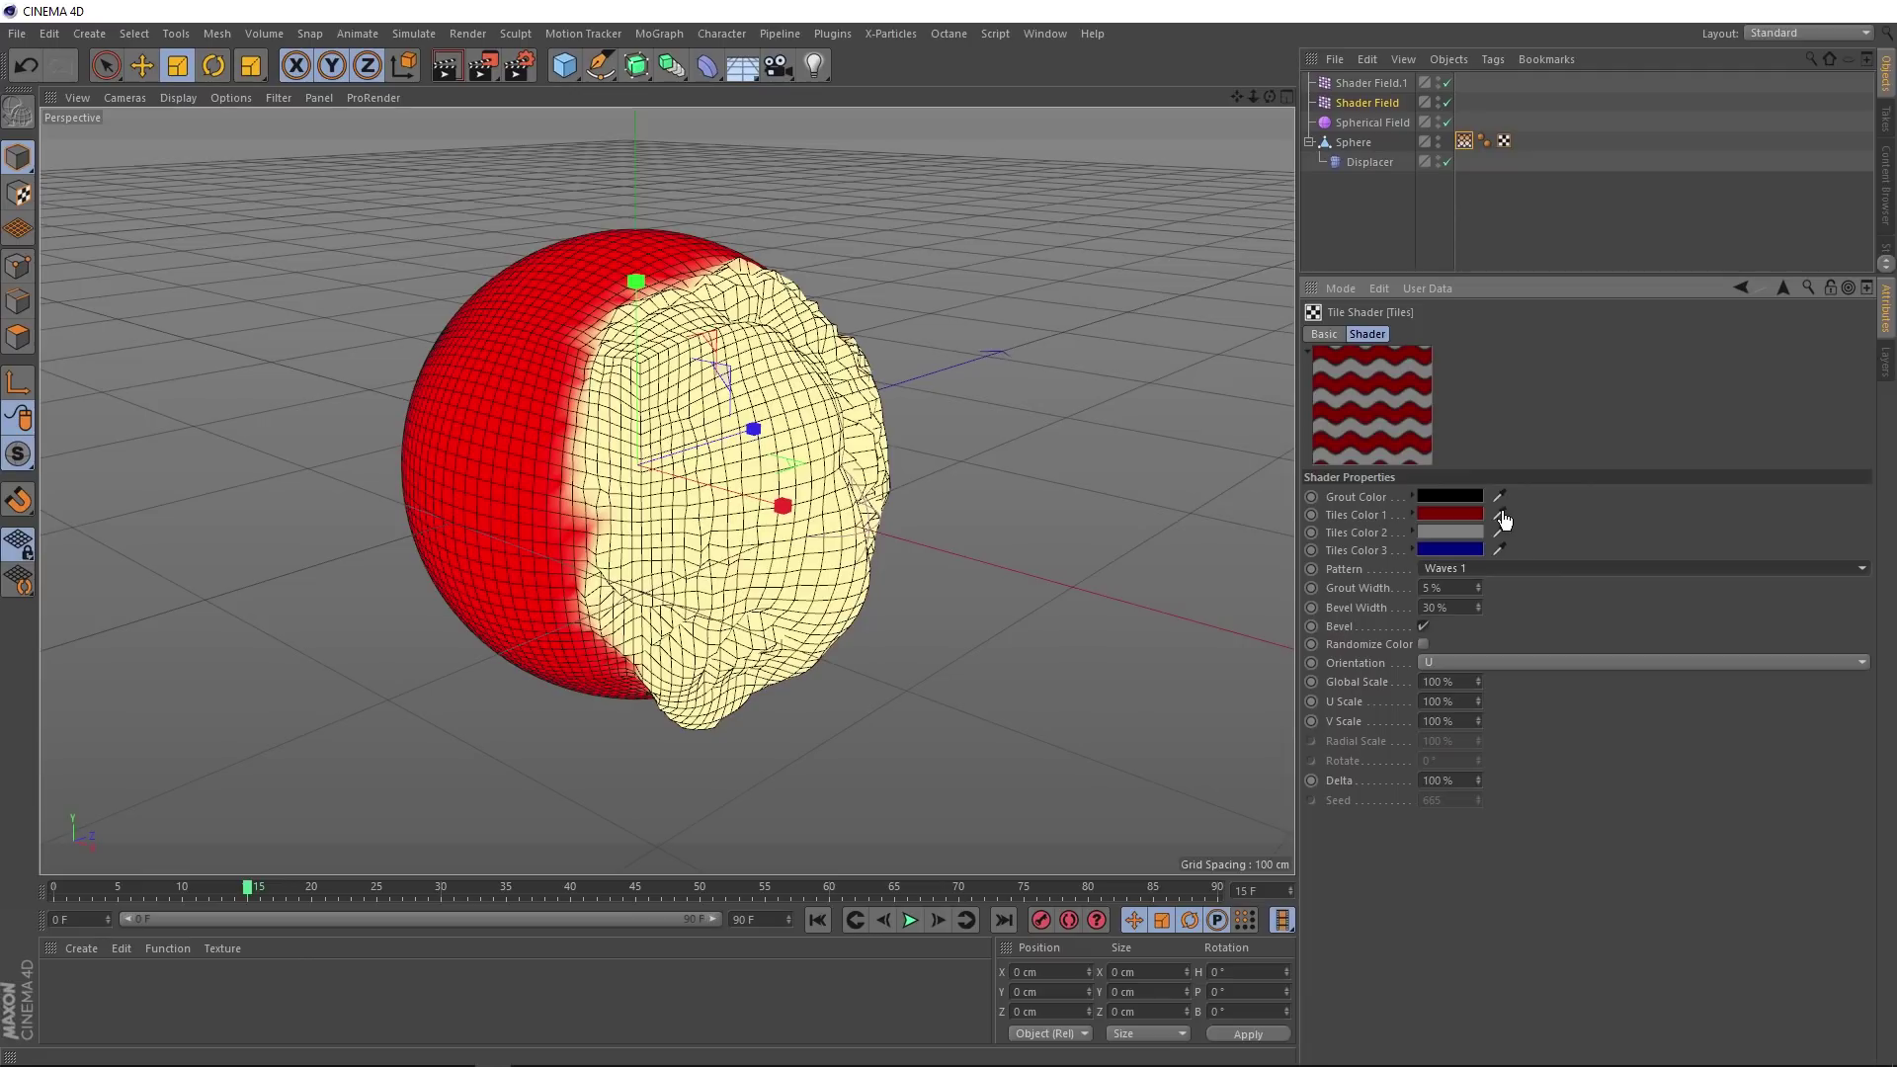
Step: Make Tiles Color 1 black like the grout and Tiles Color 2 white, and replay the animation from the first frame
click(1500, 517)
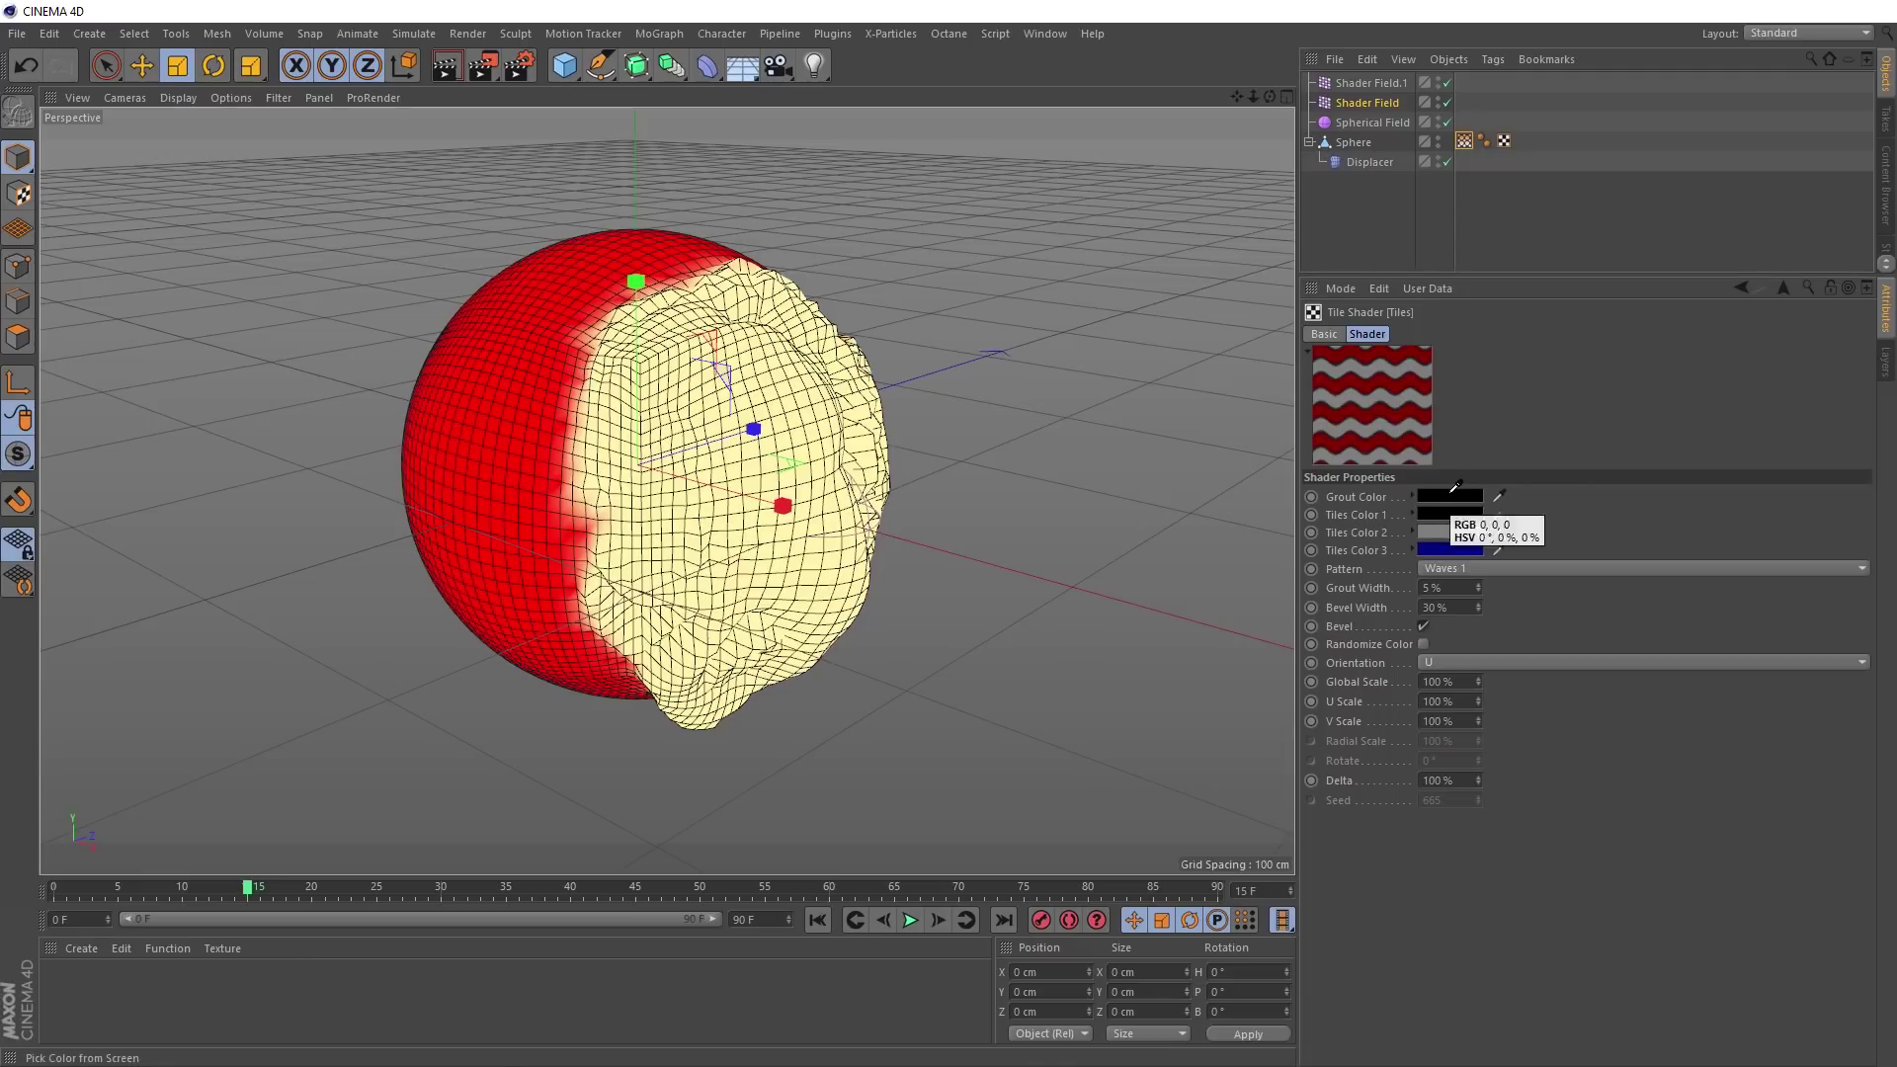
click(1470, 529)
click(1543, 571)
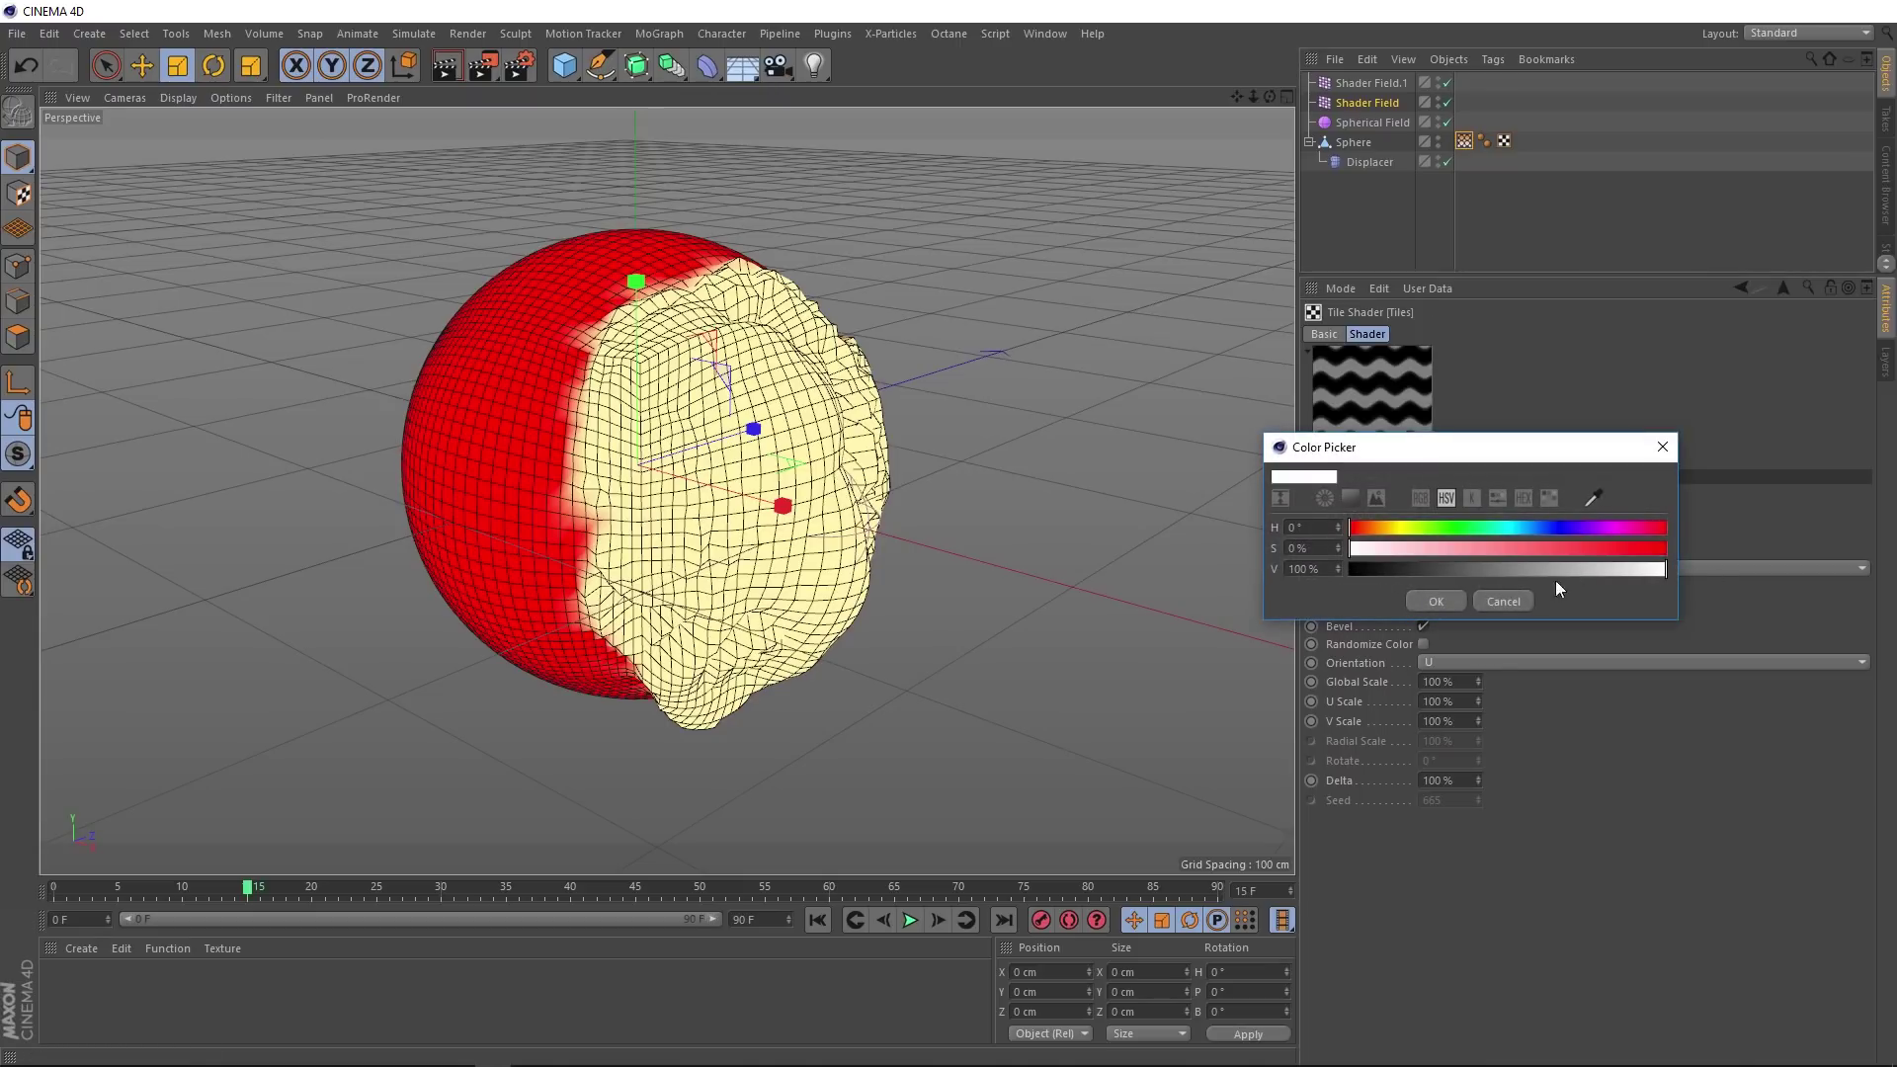
click(1432, 600)
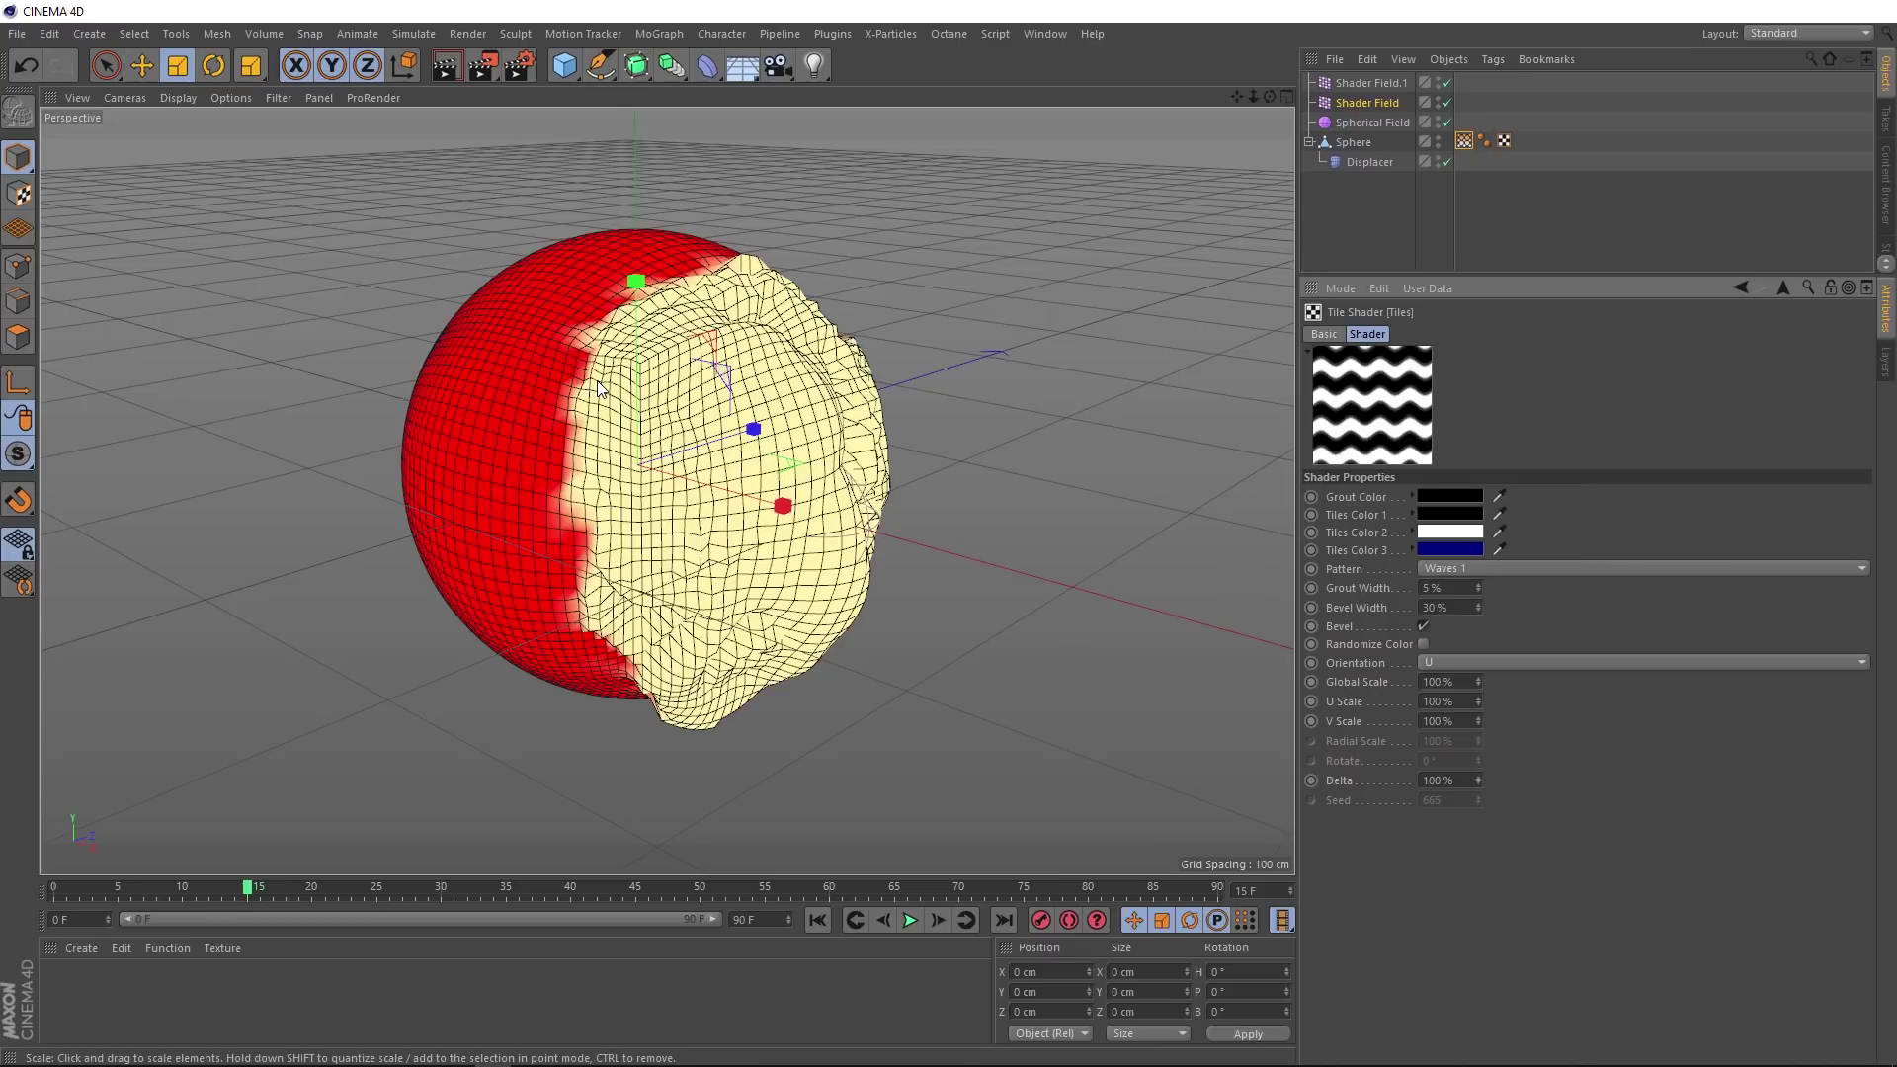
click(820, 920)
click(909, 921)
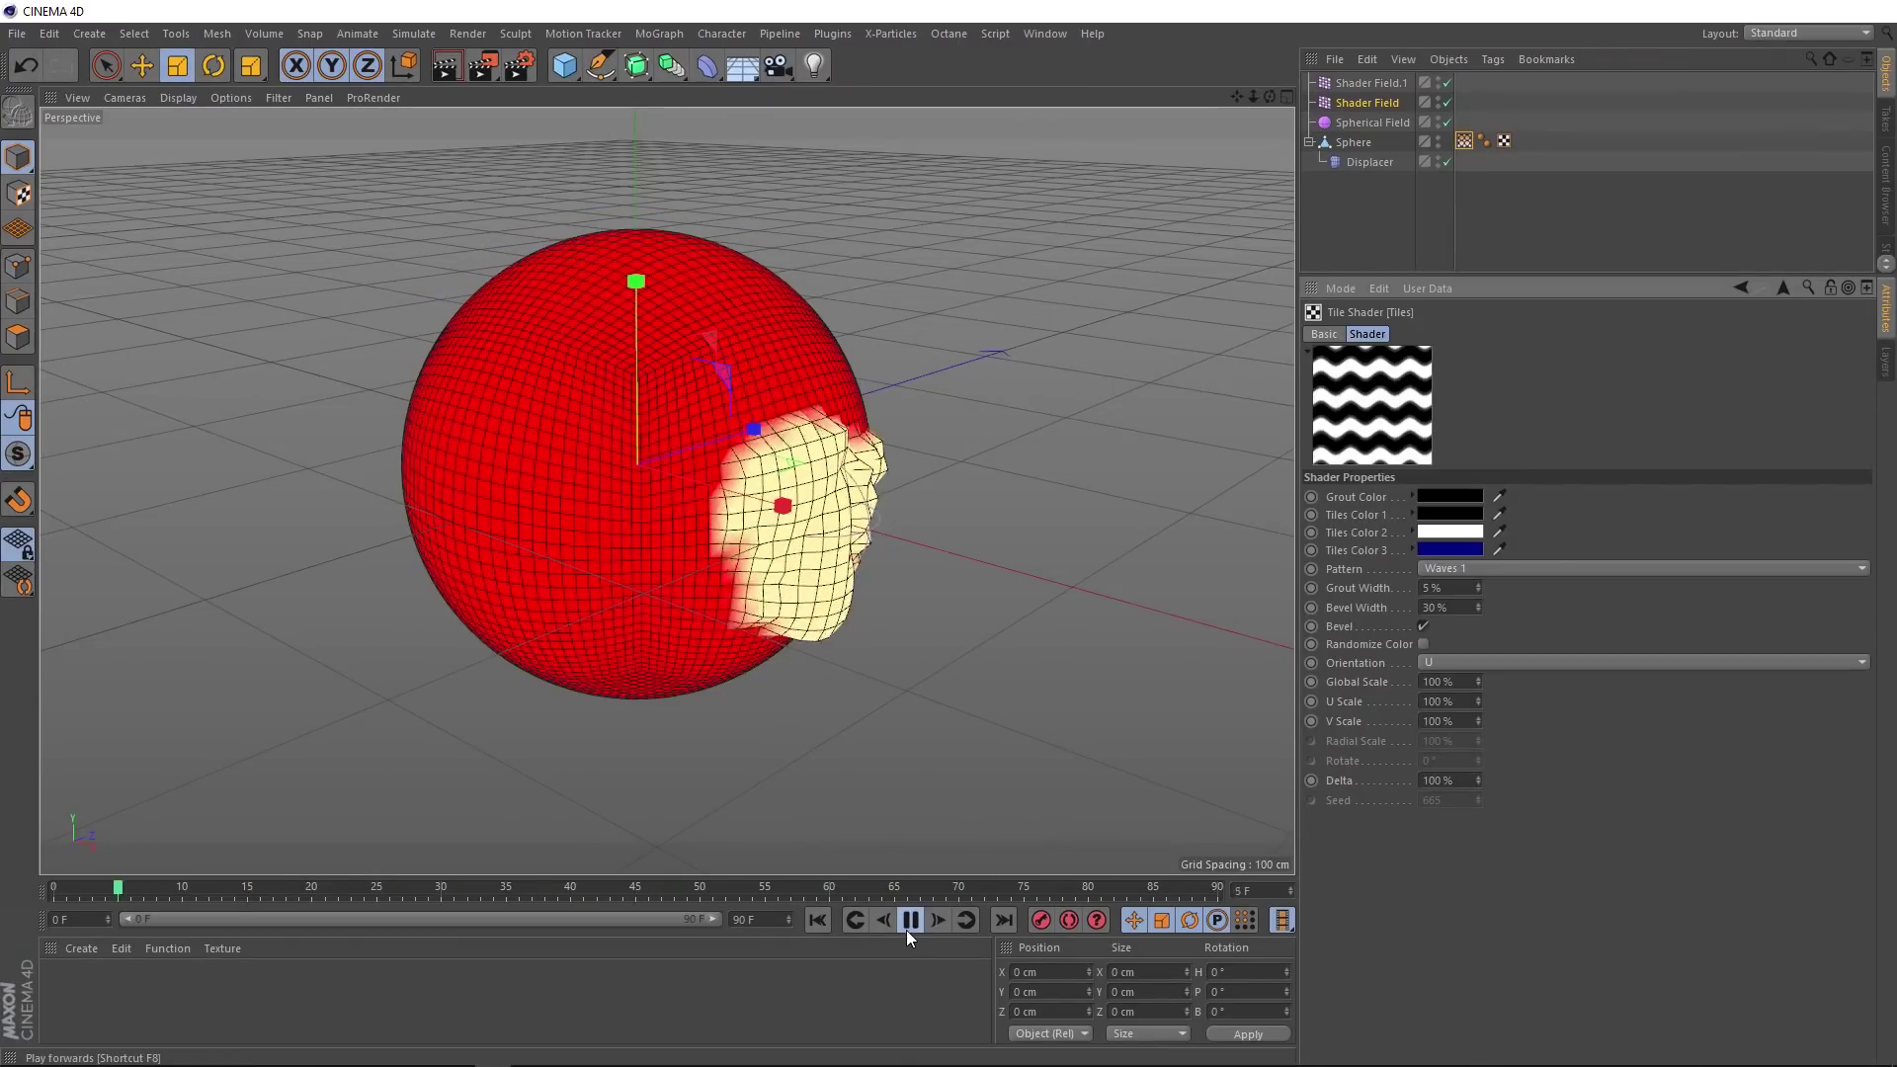
Step: Stop playback at frame 57, add a Linear Field to the vertex map and move it to about -253 cm in X
click(911, 922)
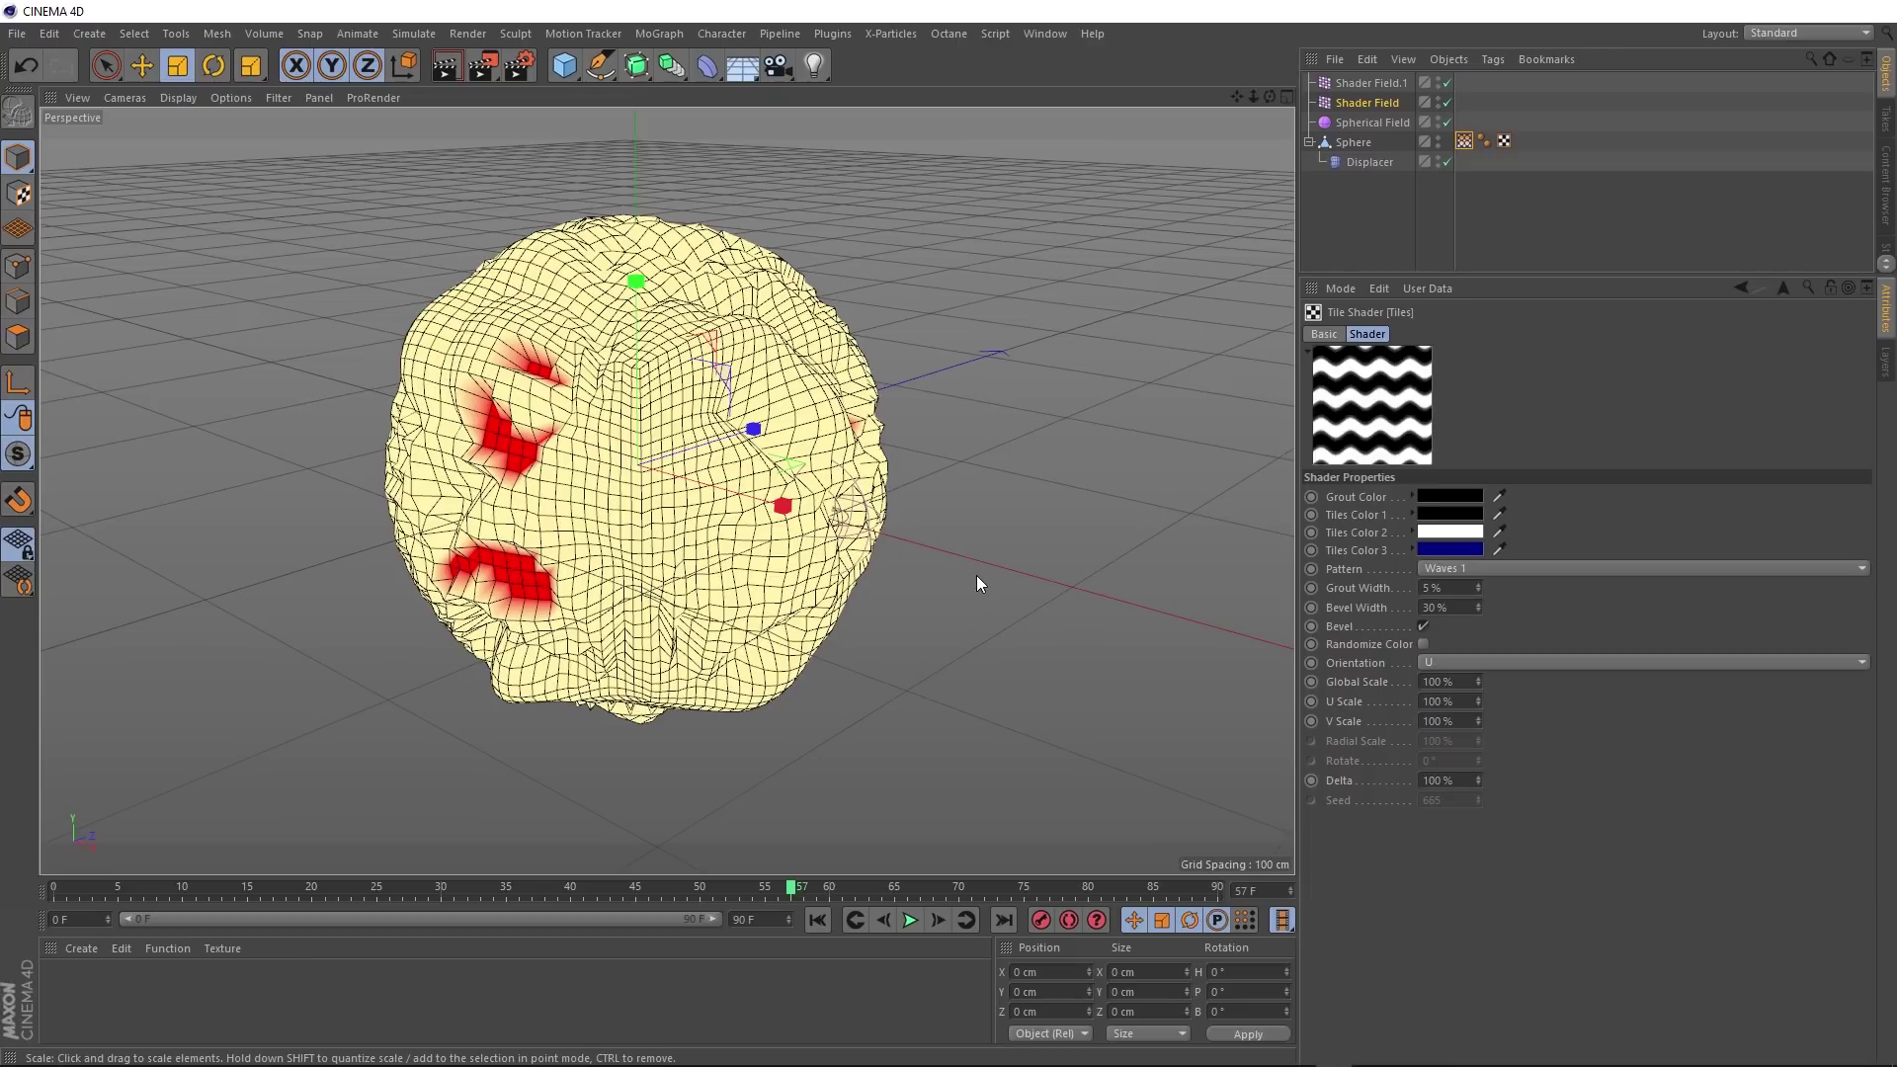
click(1740, 285)
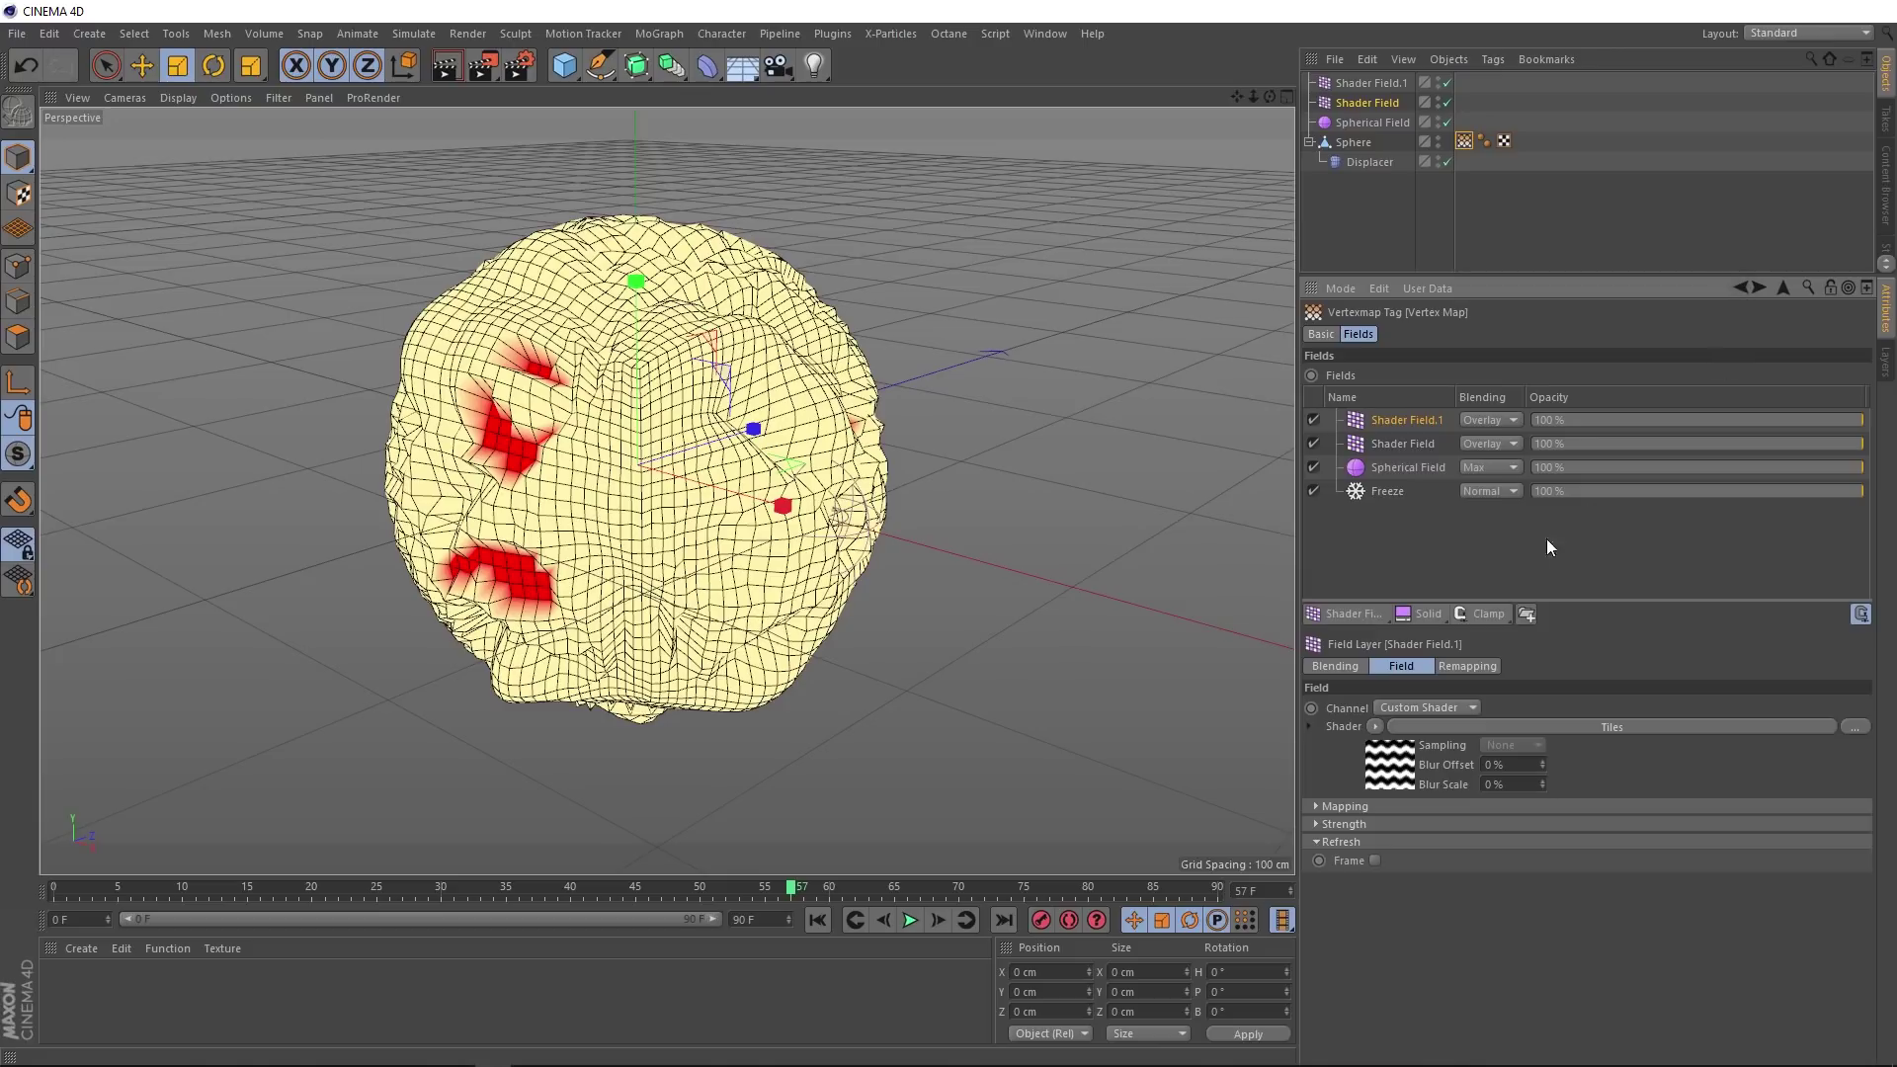
click(1341, 613)
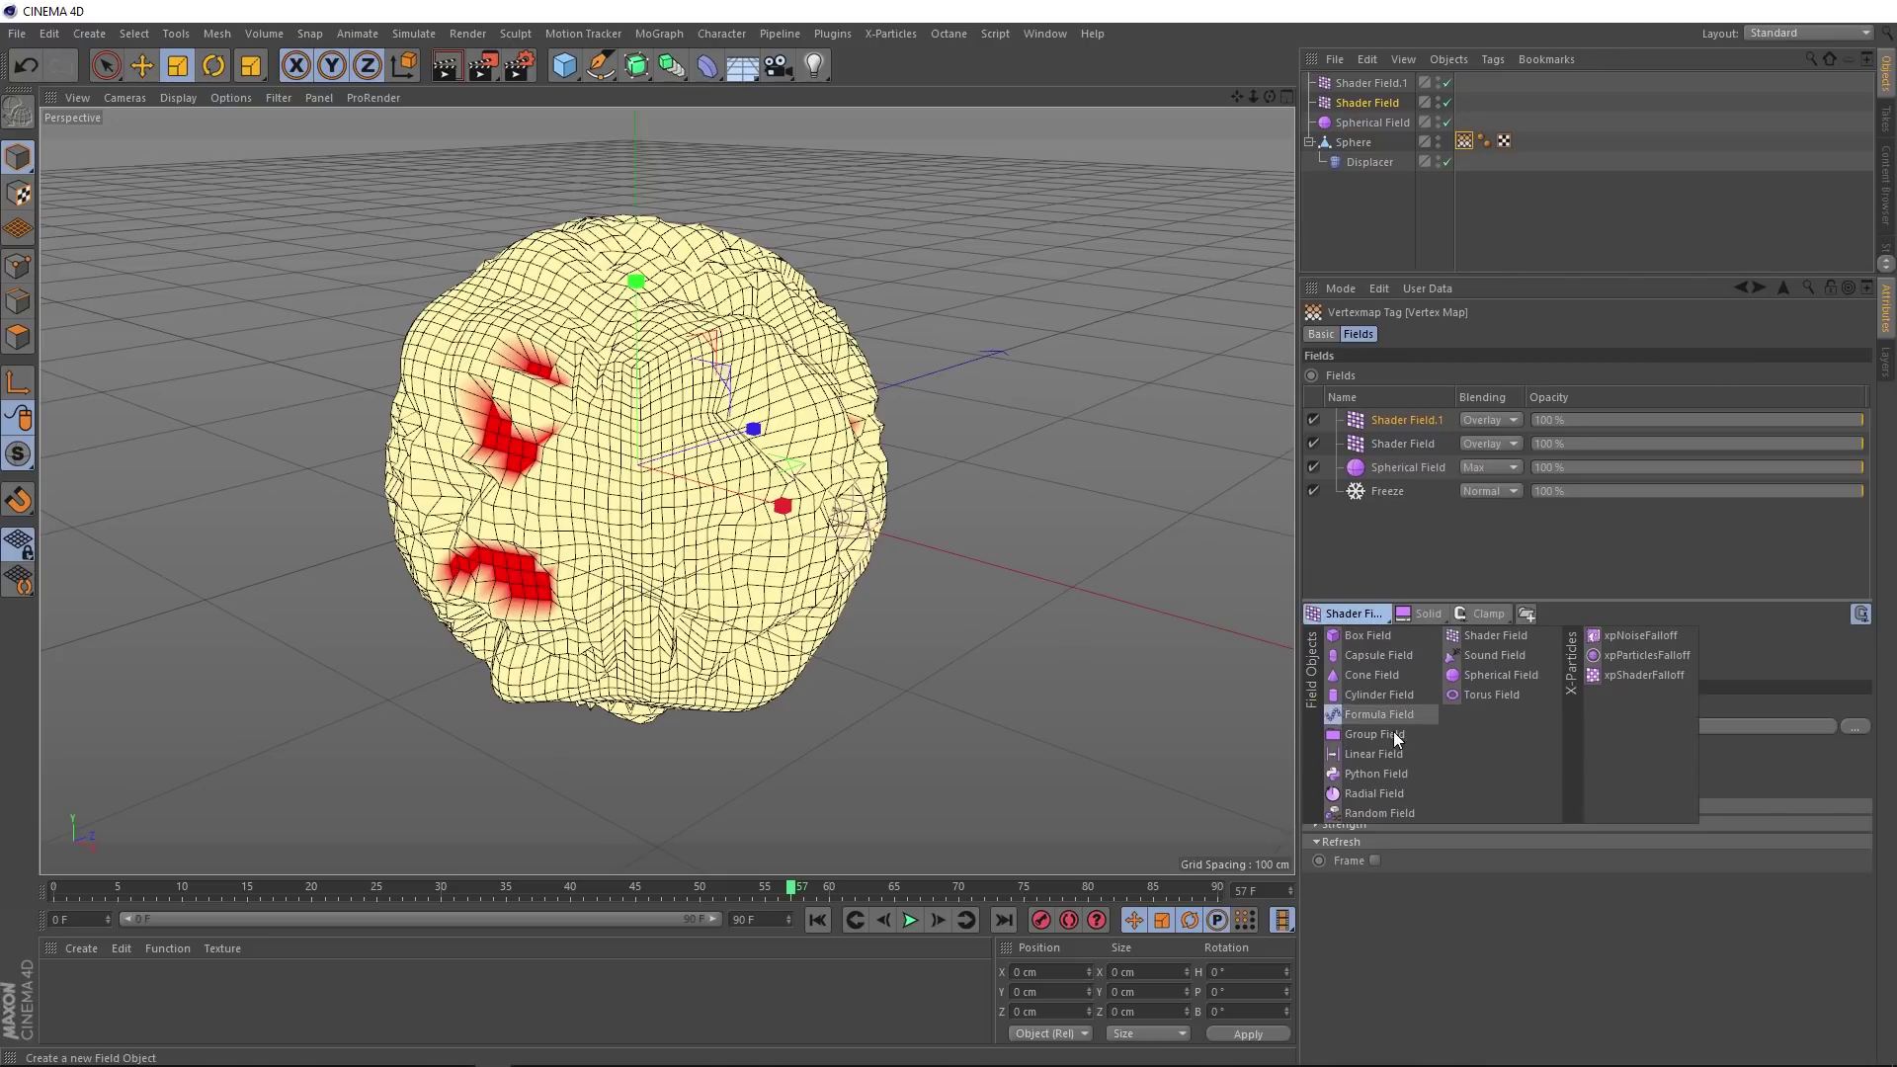
click(1415, 751)
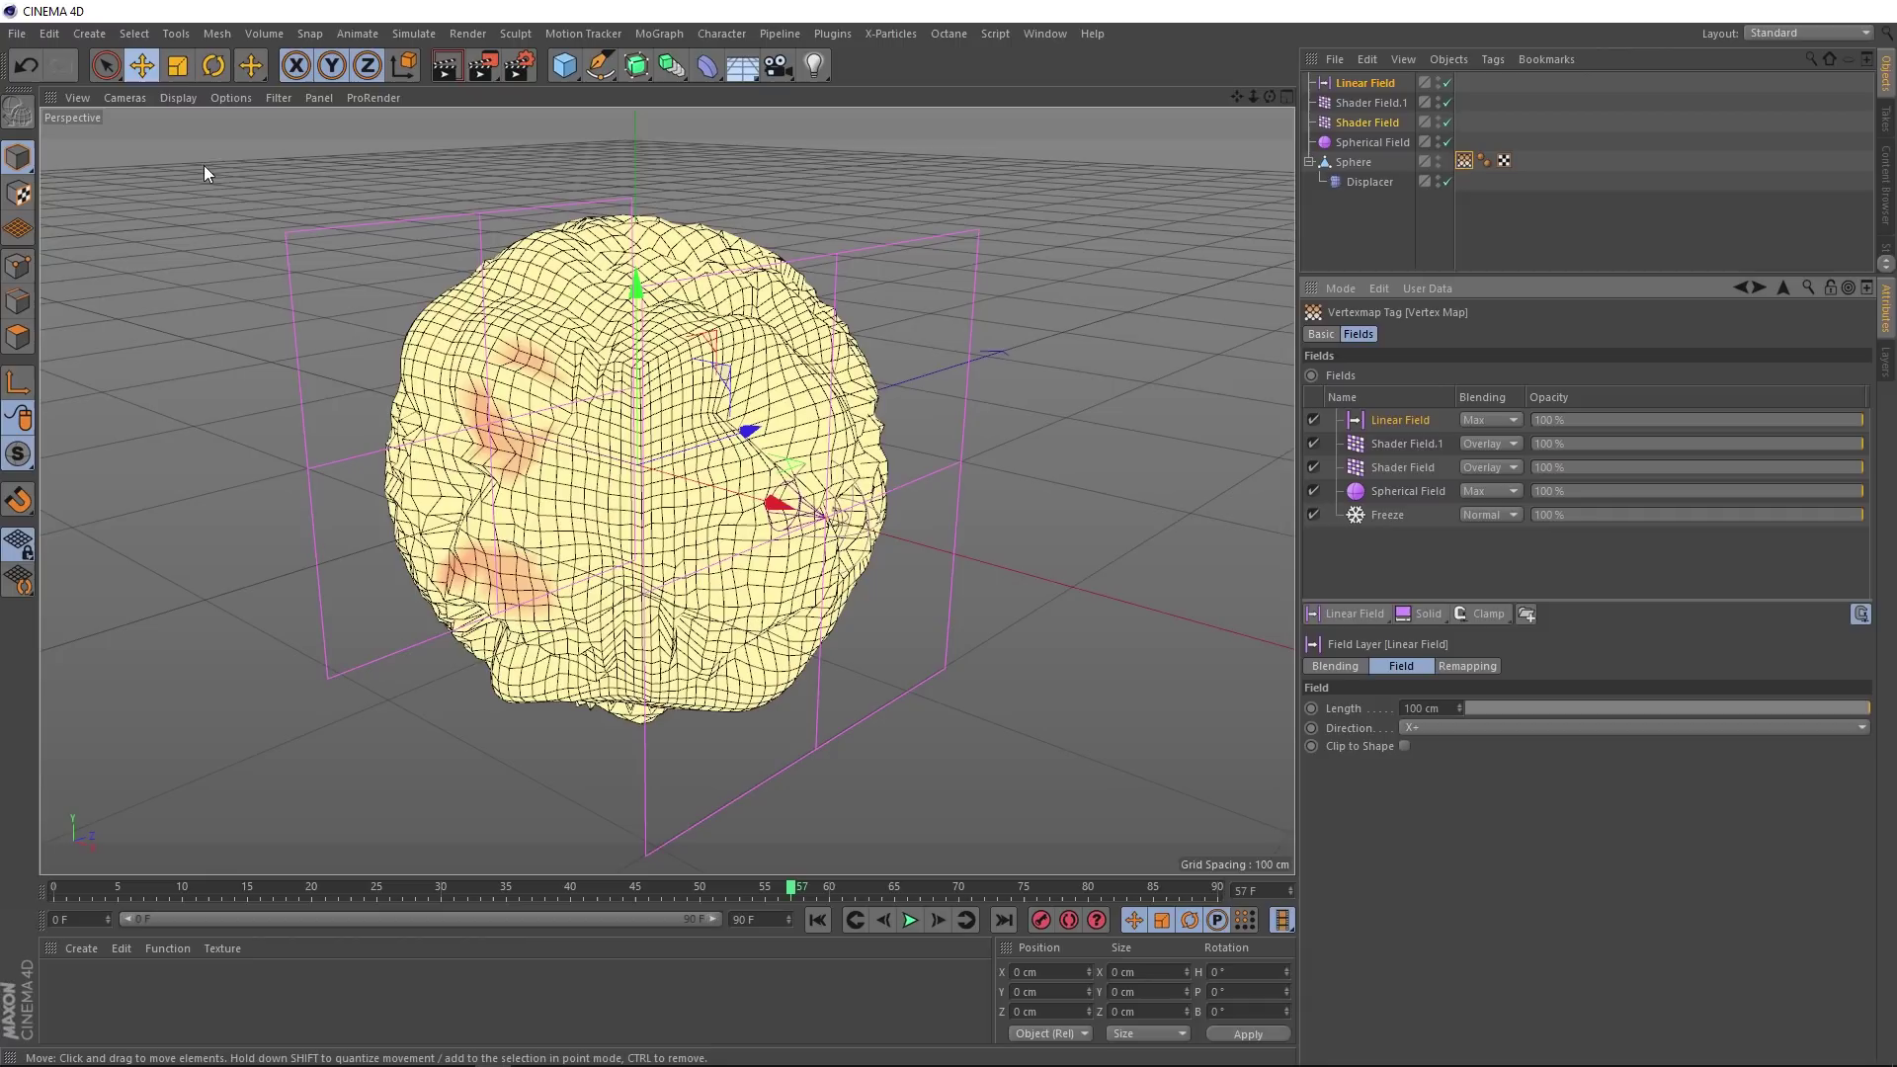
key(e)
drag(778, 504, 583, 391)
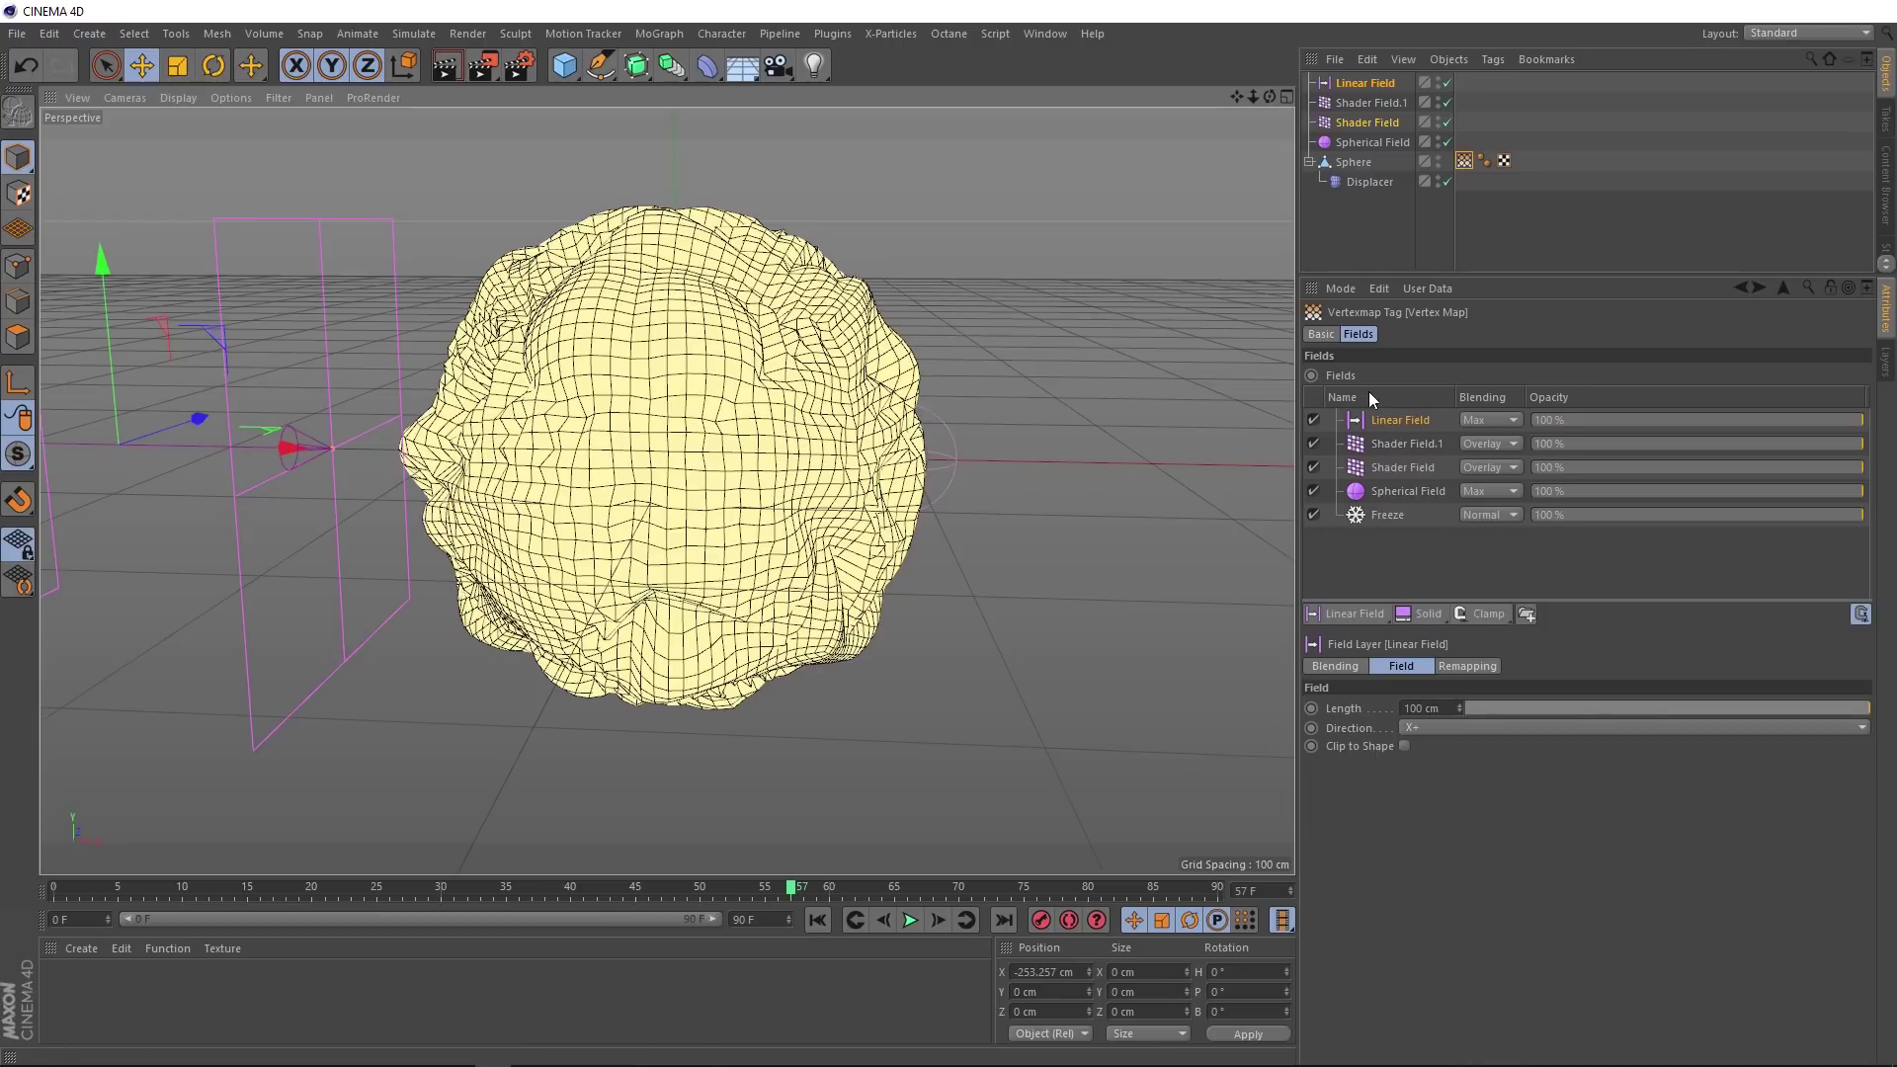
Step: Keyframe the Linear Field's X position at about -253 cm on frame 57 and about 237 cm on frame 75
click(1371, 85)
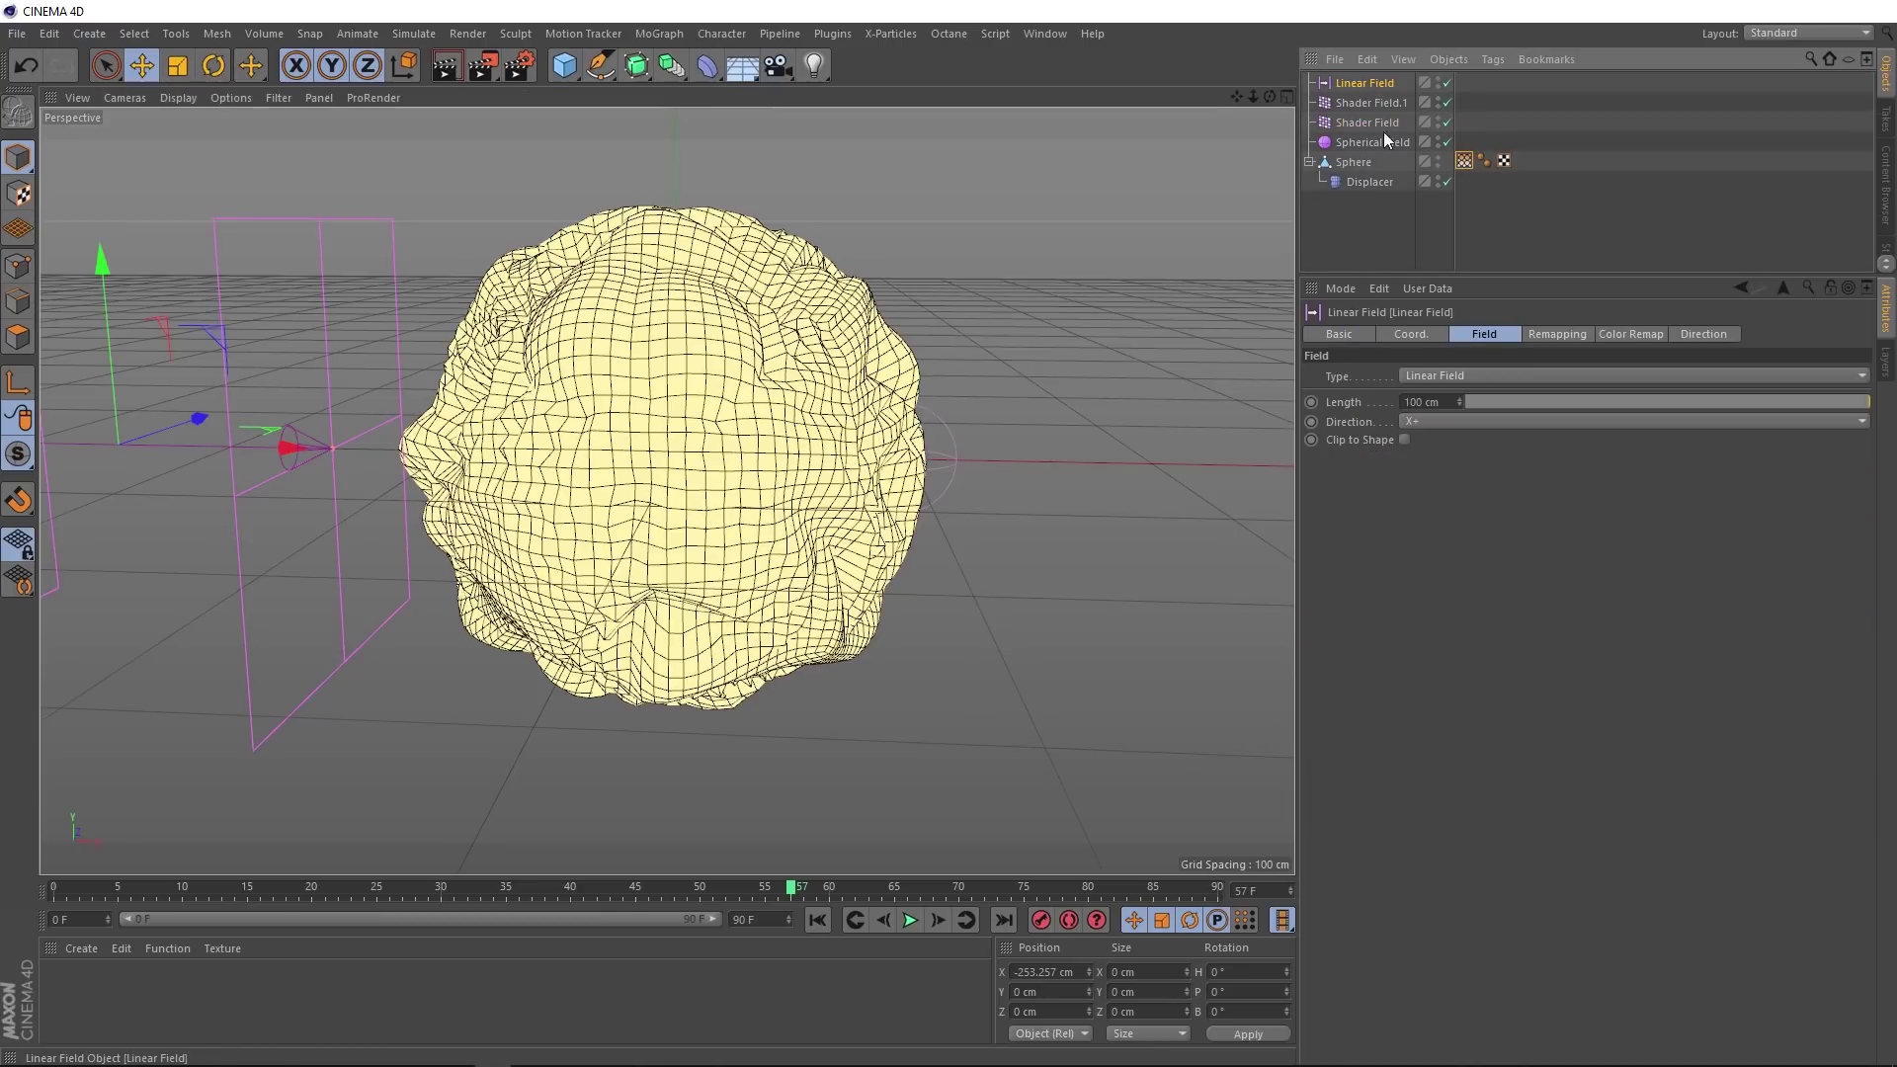
click(1409, 334)
click(1311, 377)
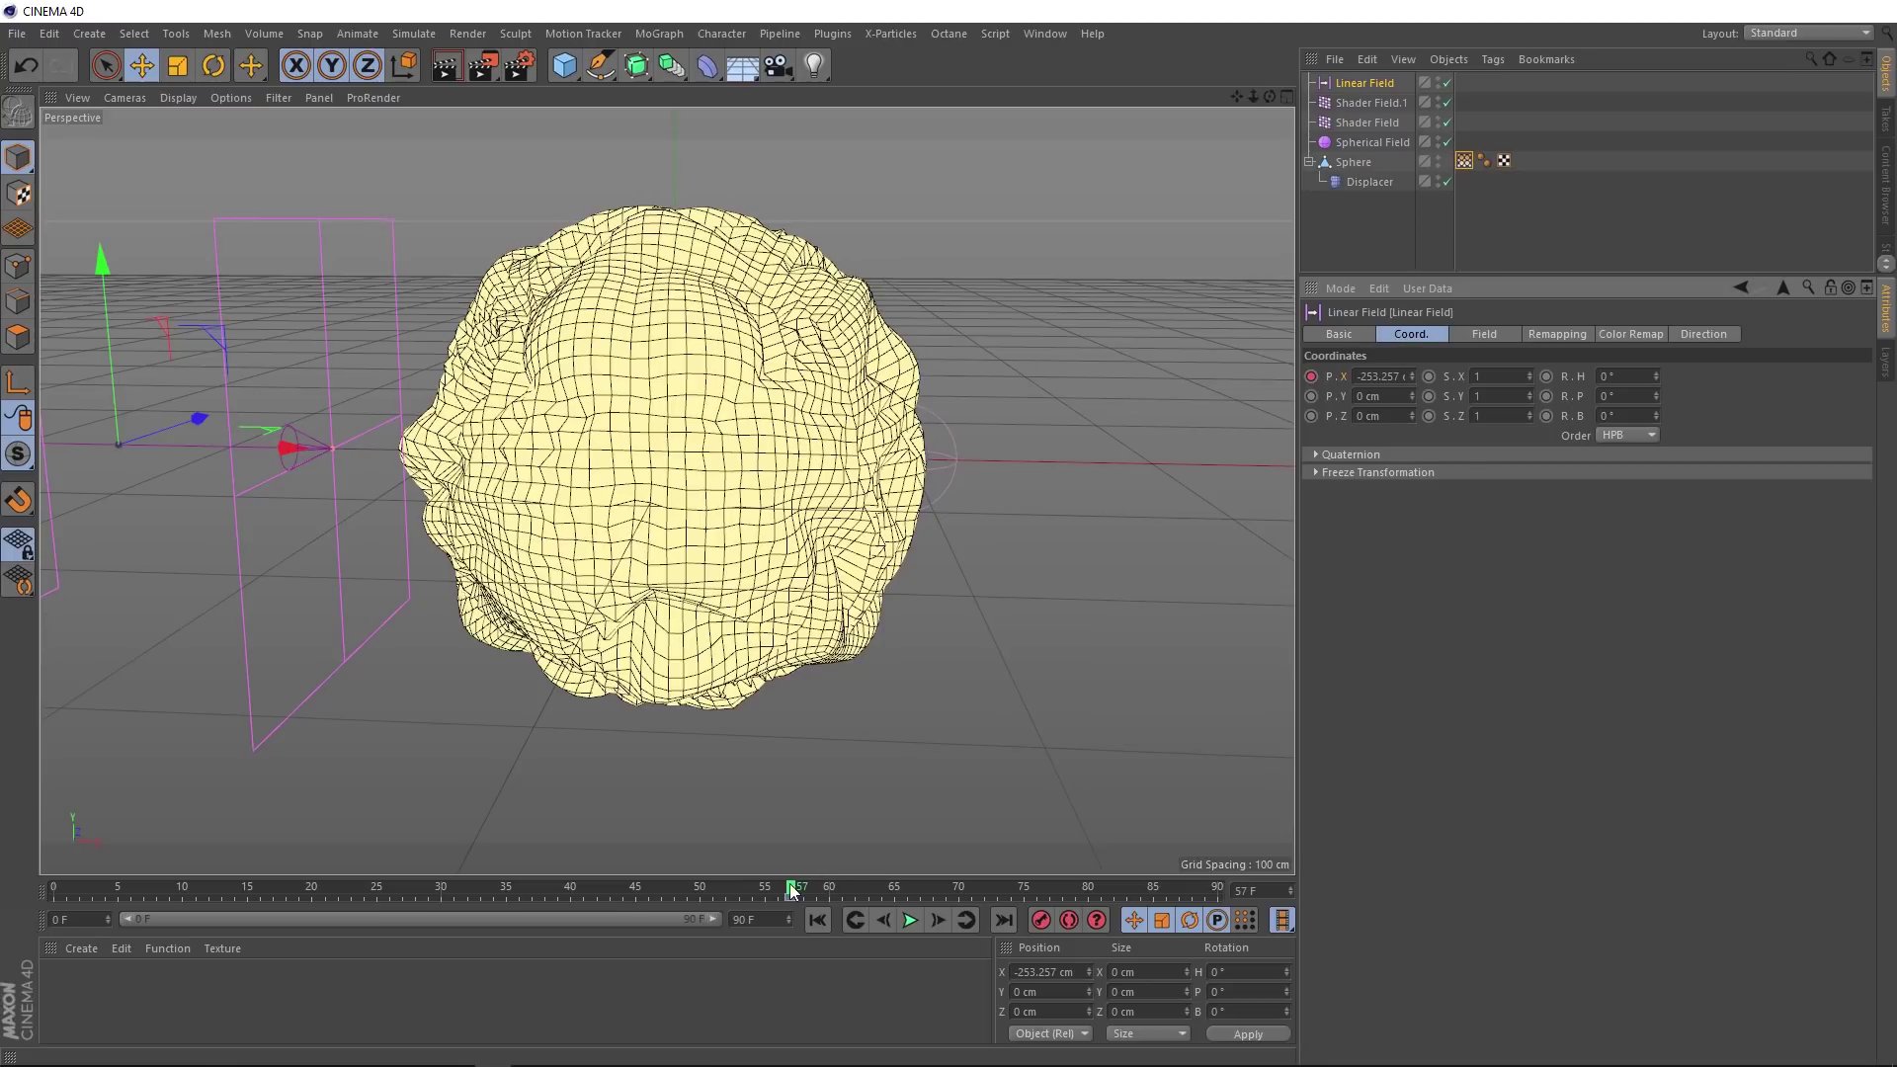
drag(874, 893, 1024, 893)
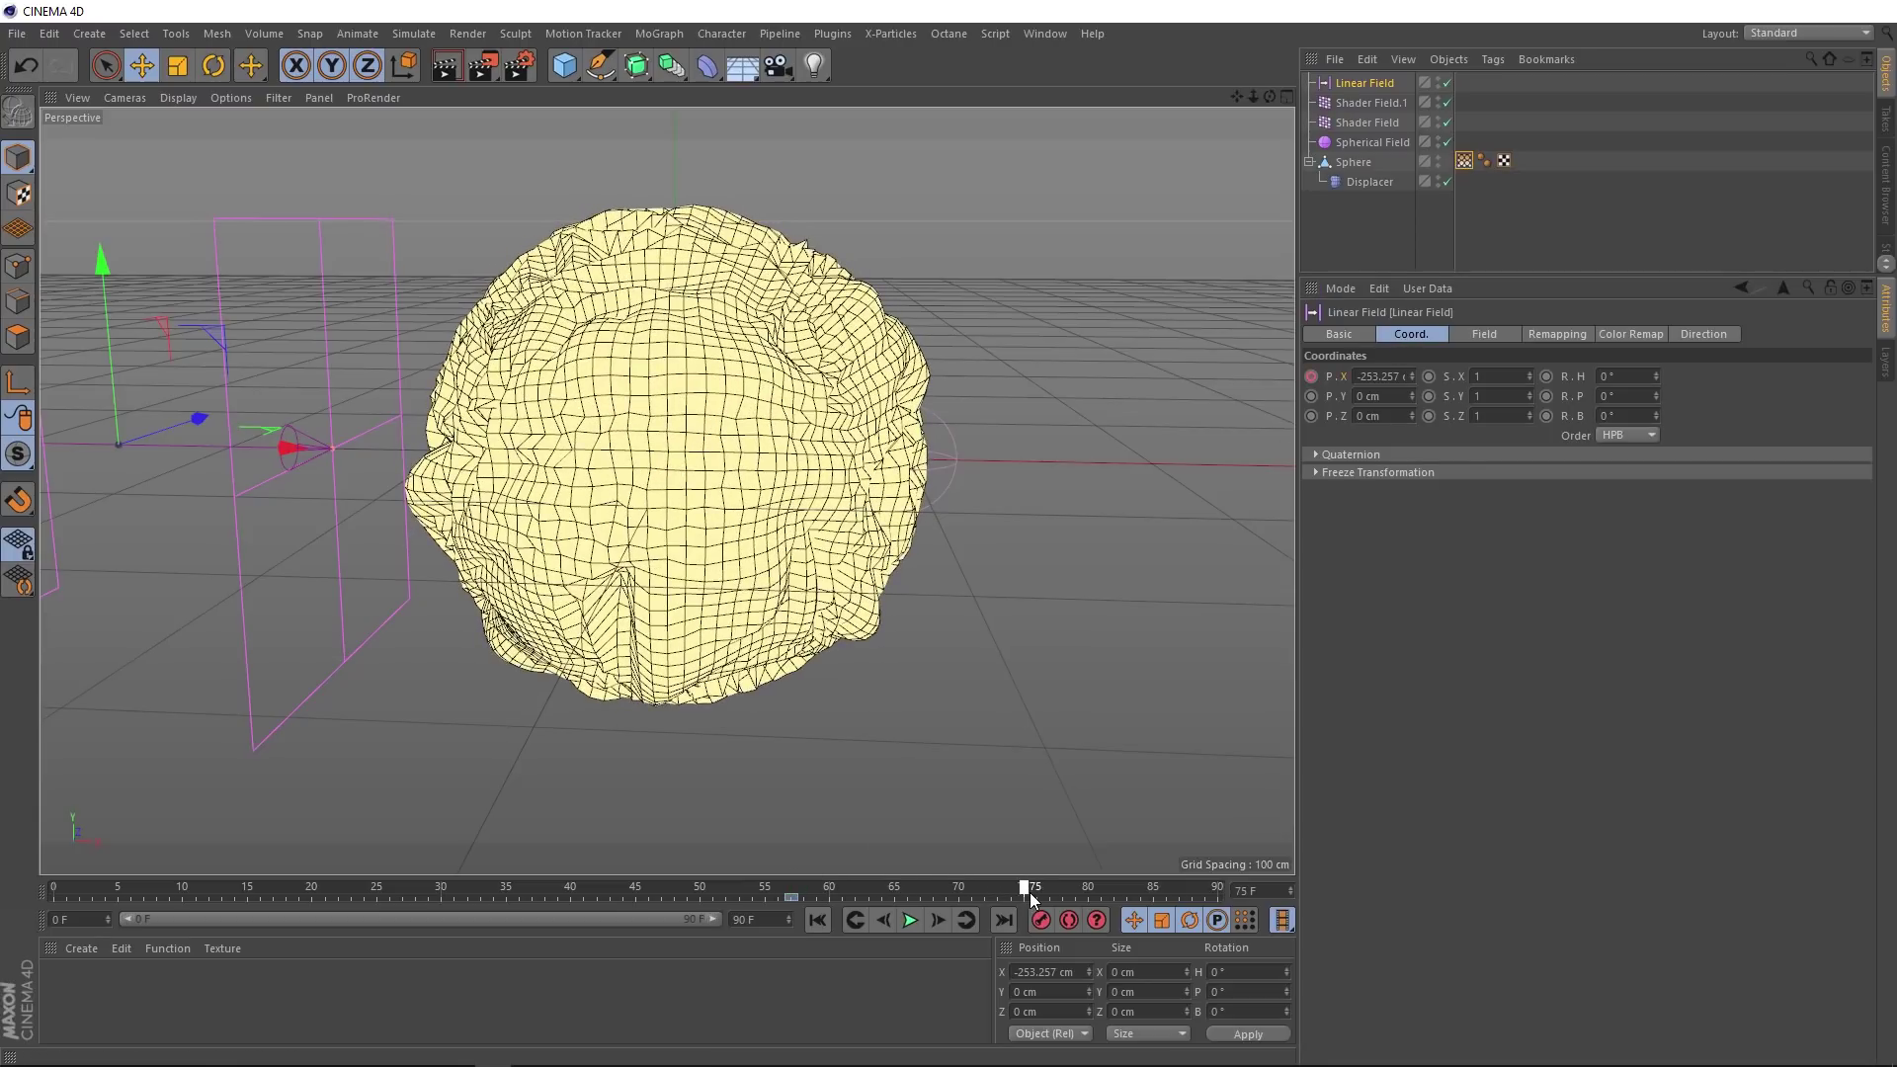
drag(220, 441, 1274, 491)
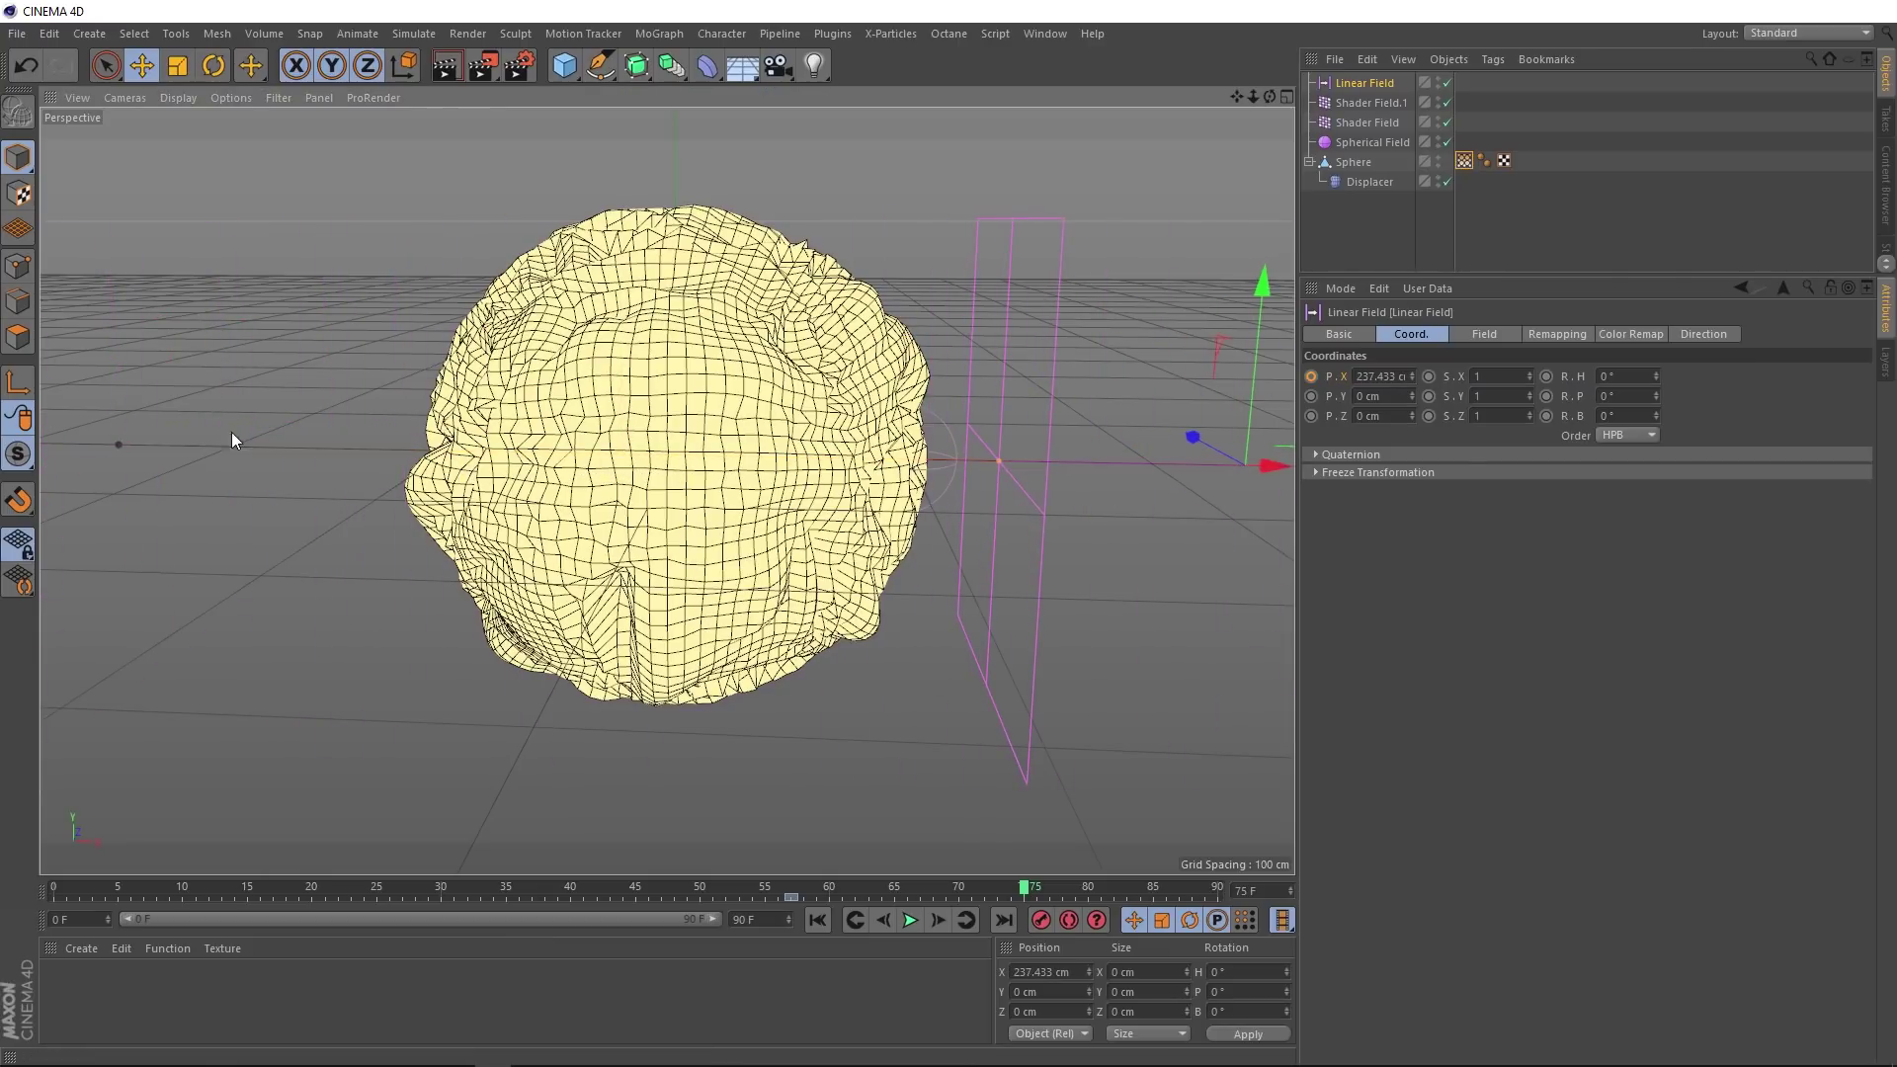
click(1311, 375)
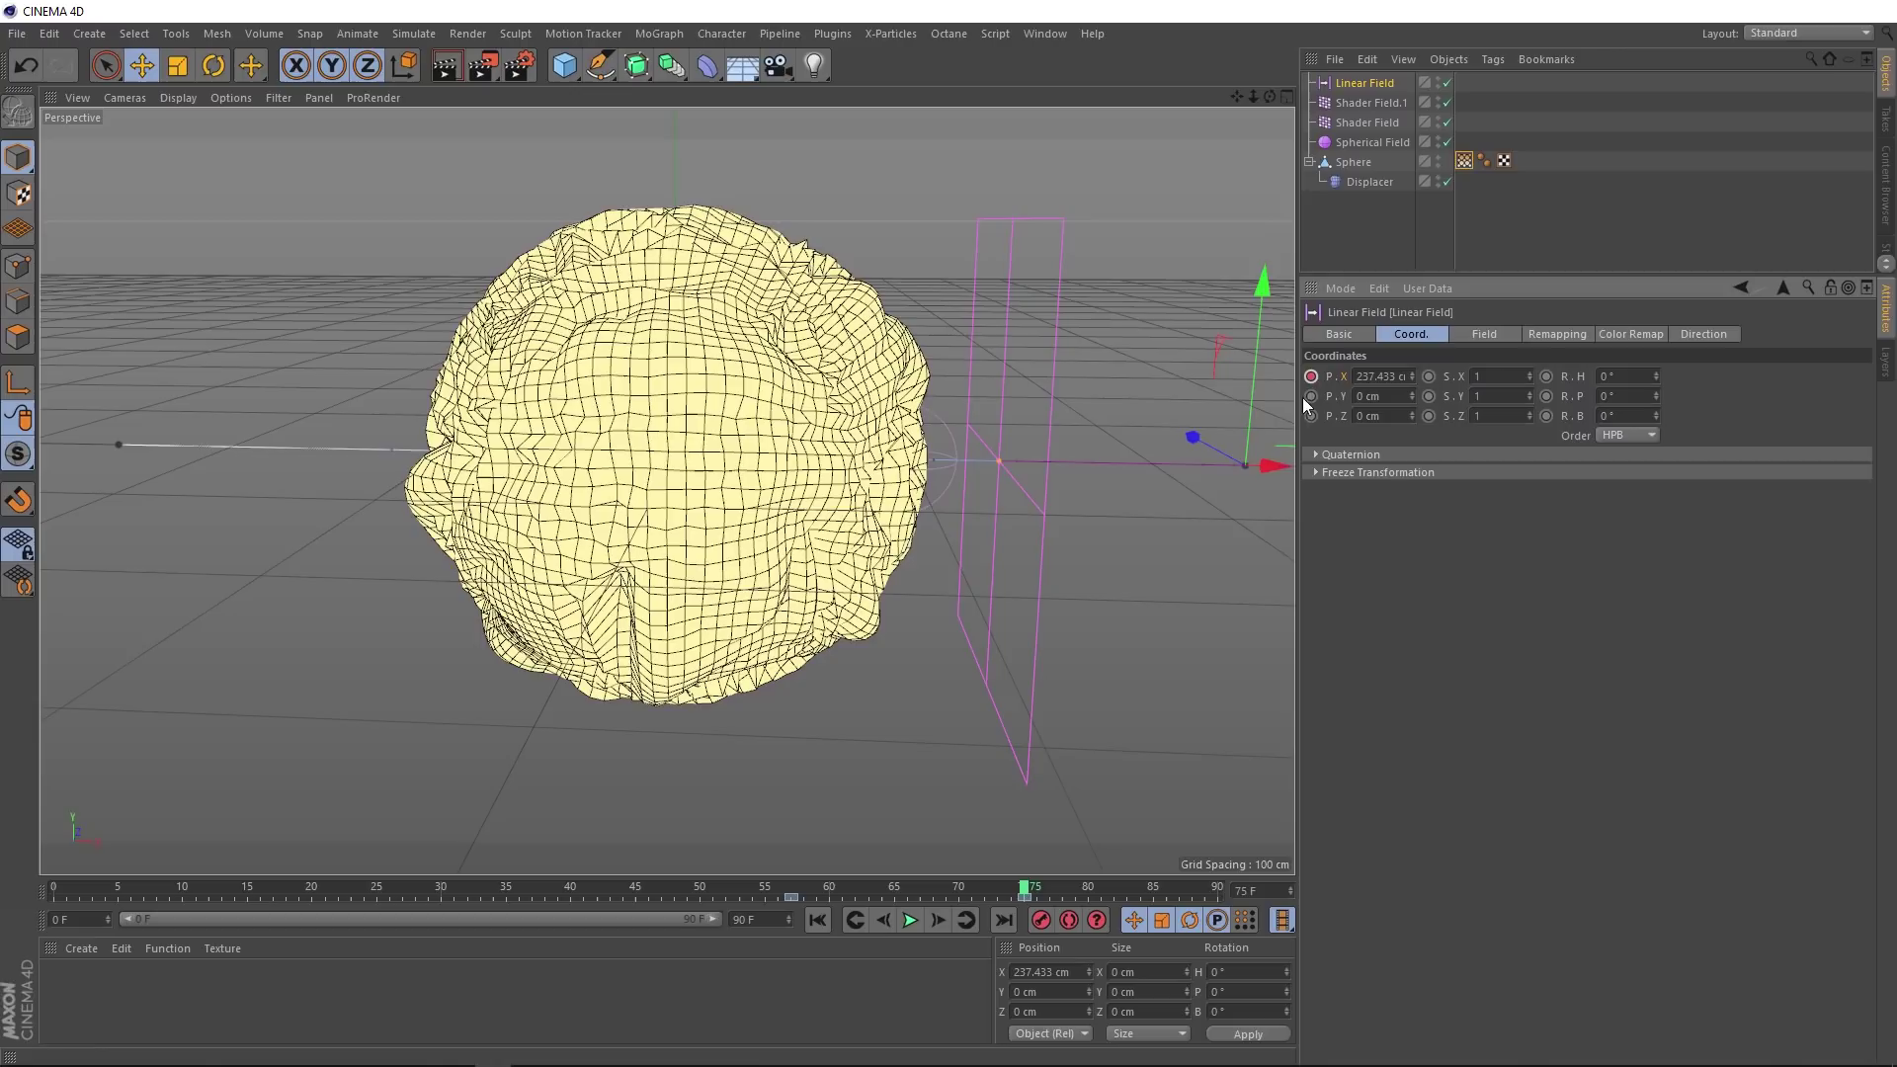
Step: Play the animation from the first frame and set the Linear Field's blending in the vertex map to Subtract
click(816, 920)
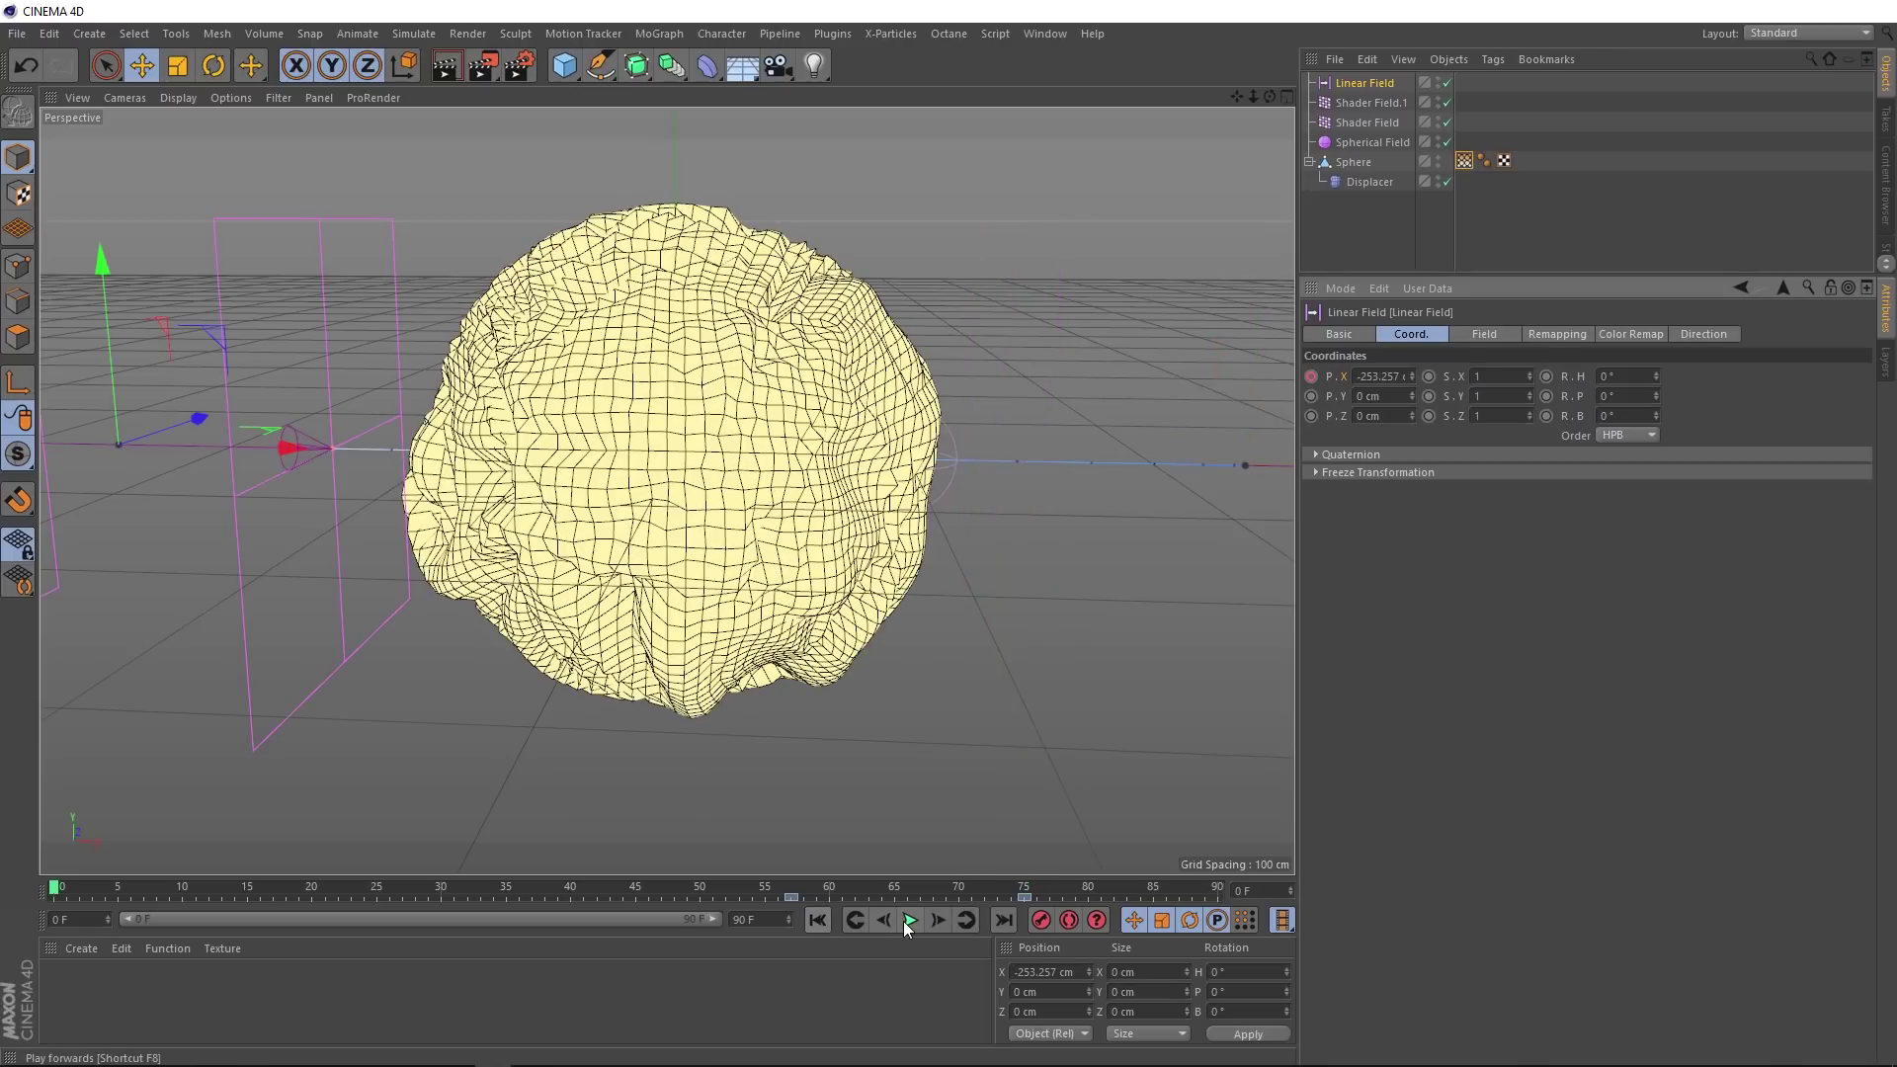
click(908, 921)
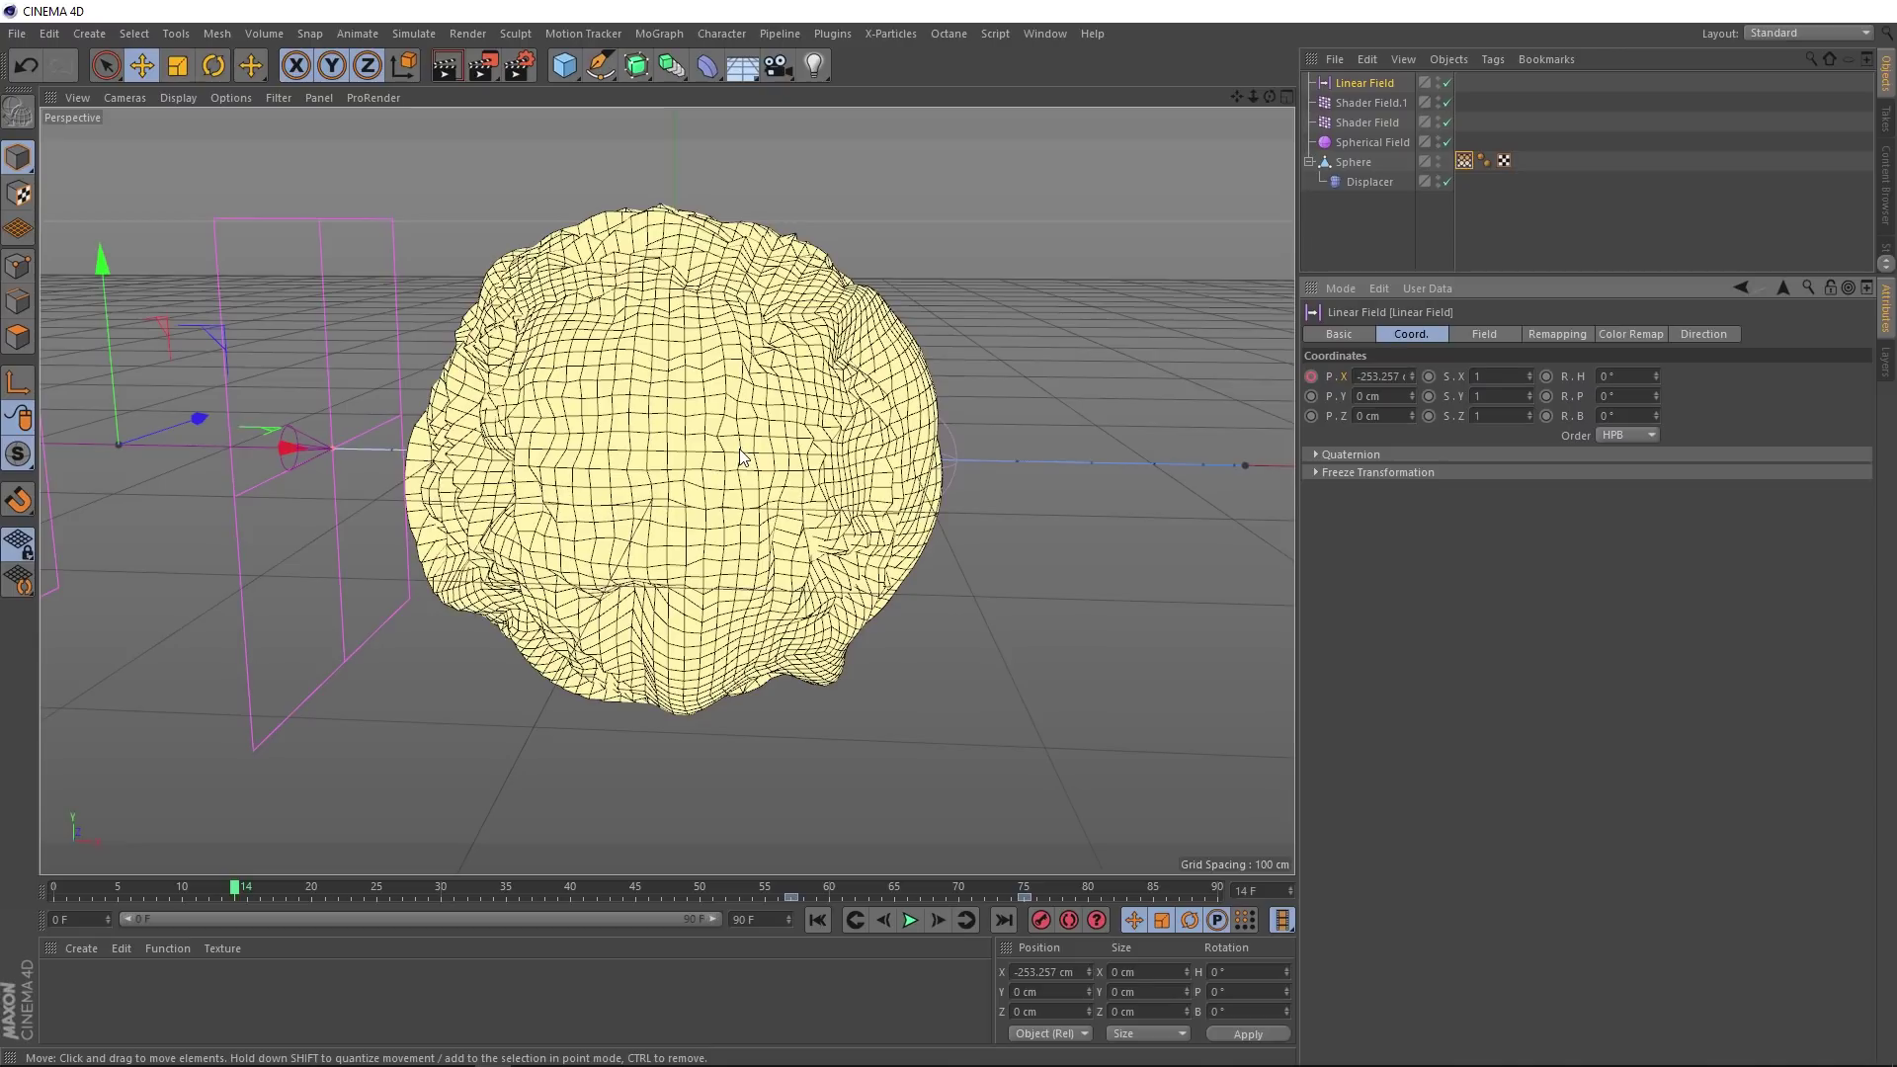
click(1462, 161)
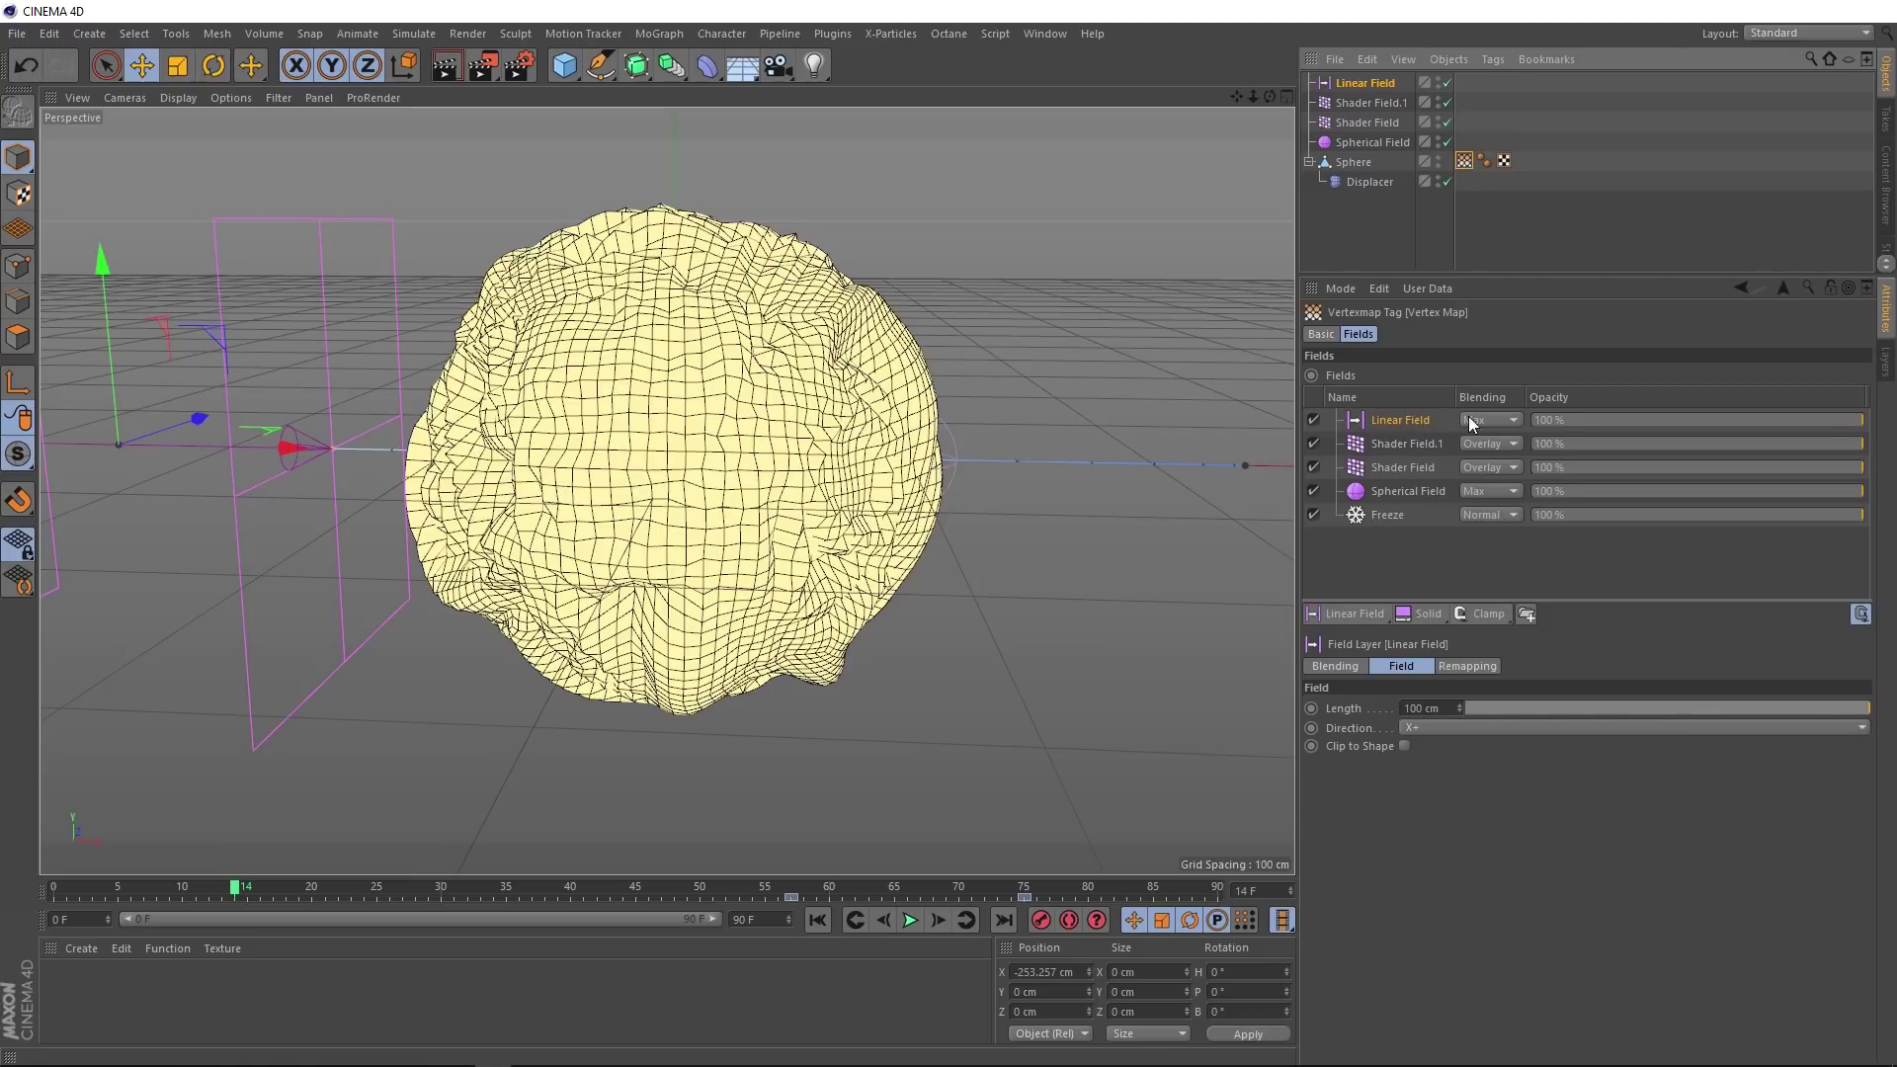
click(1505, 420)
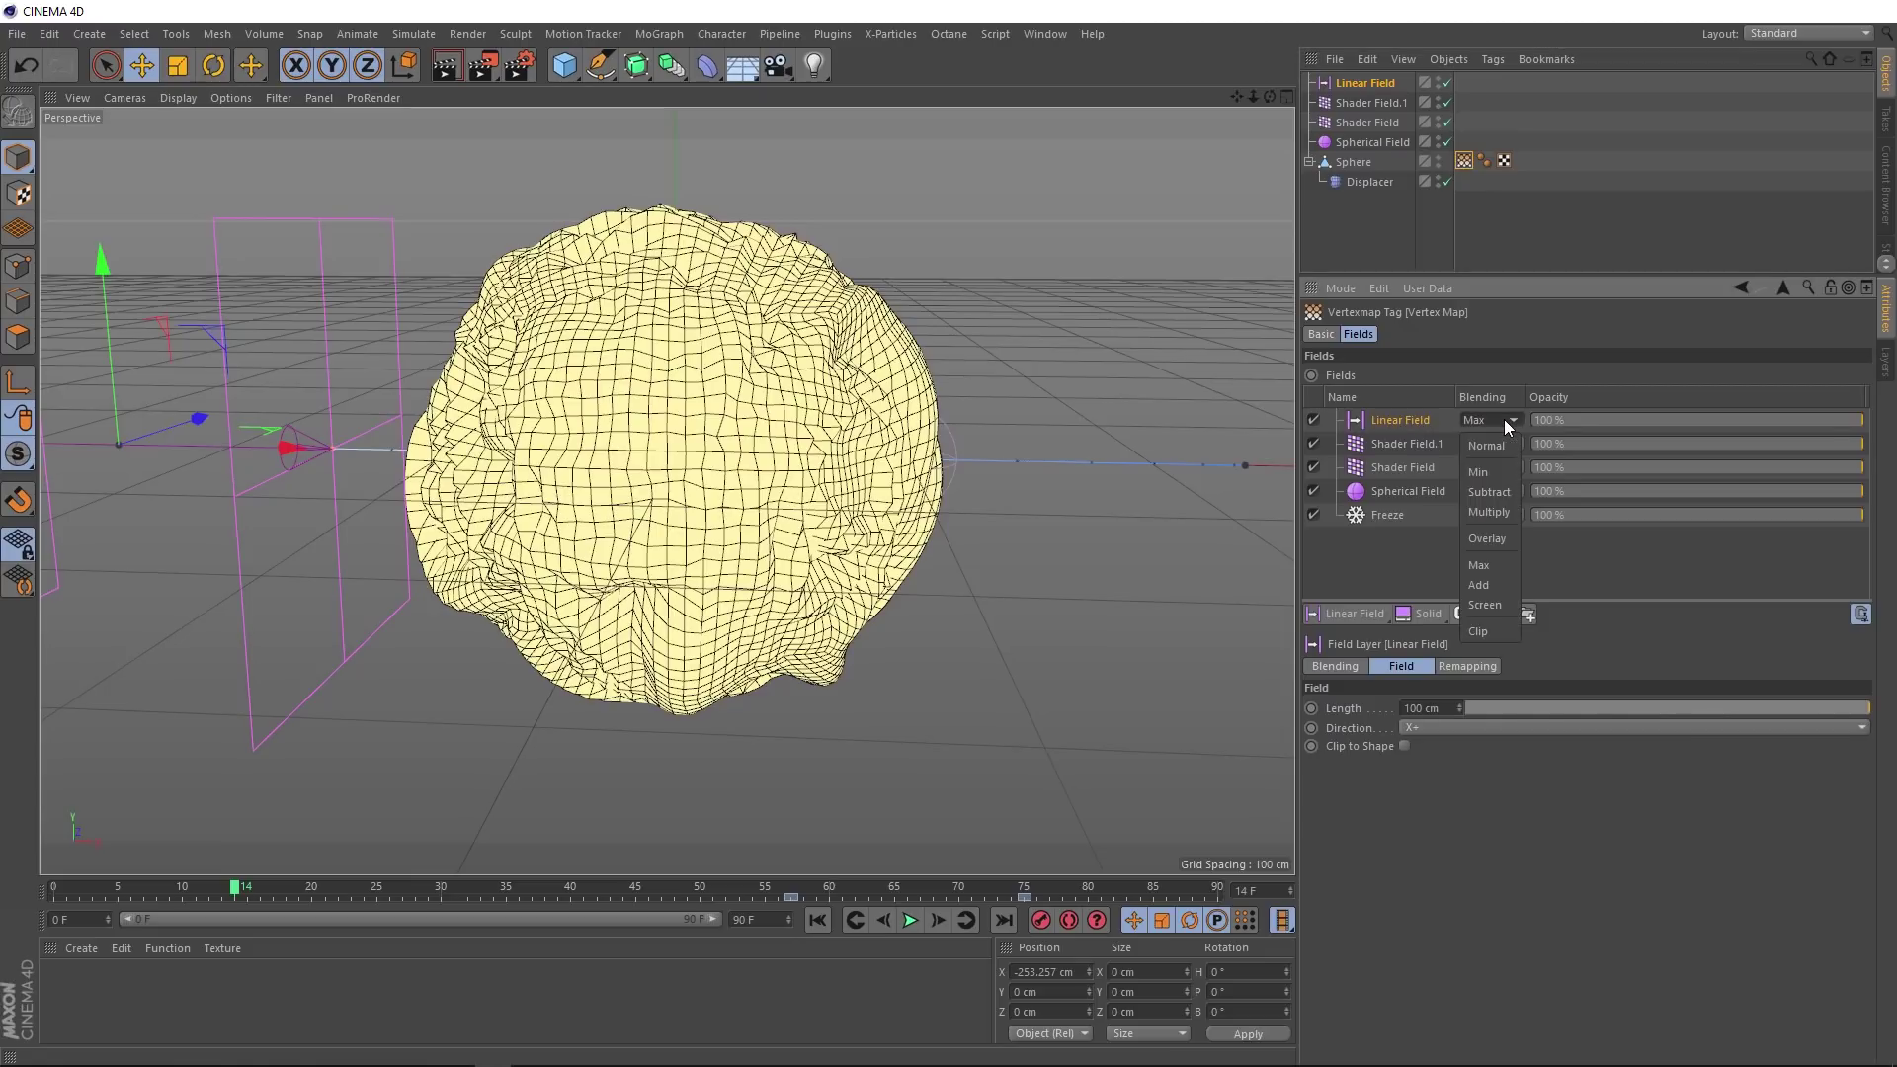
click(1495, 492)
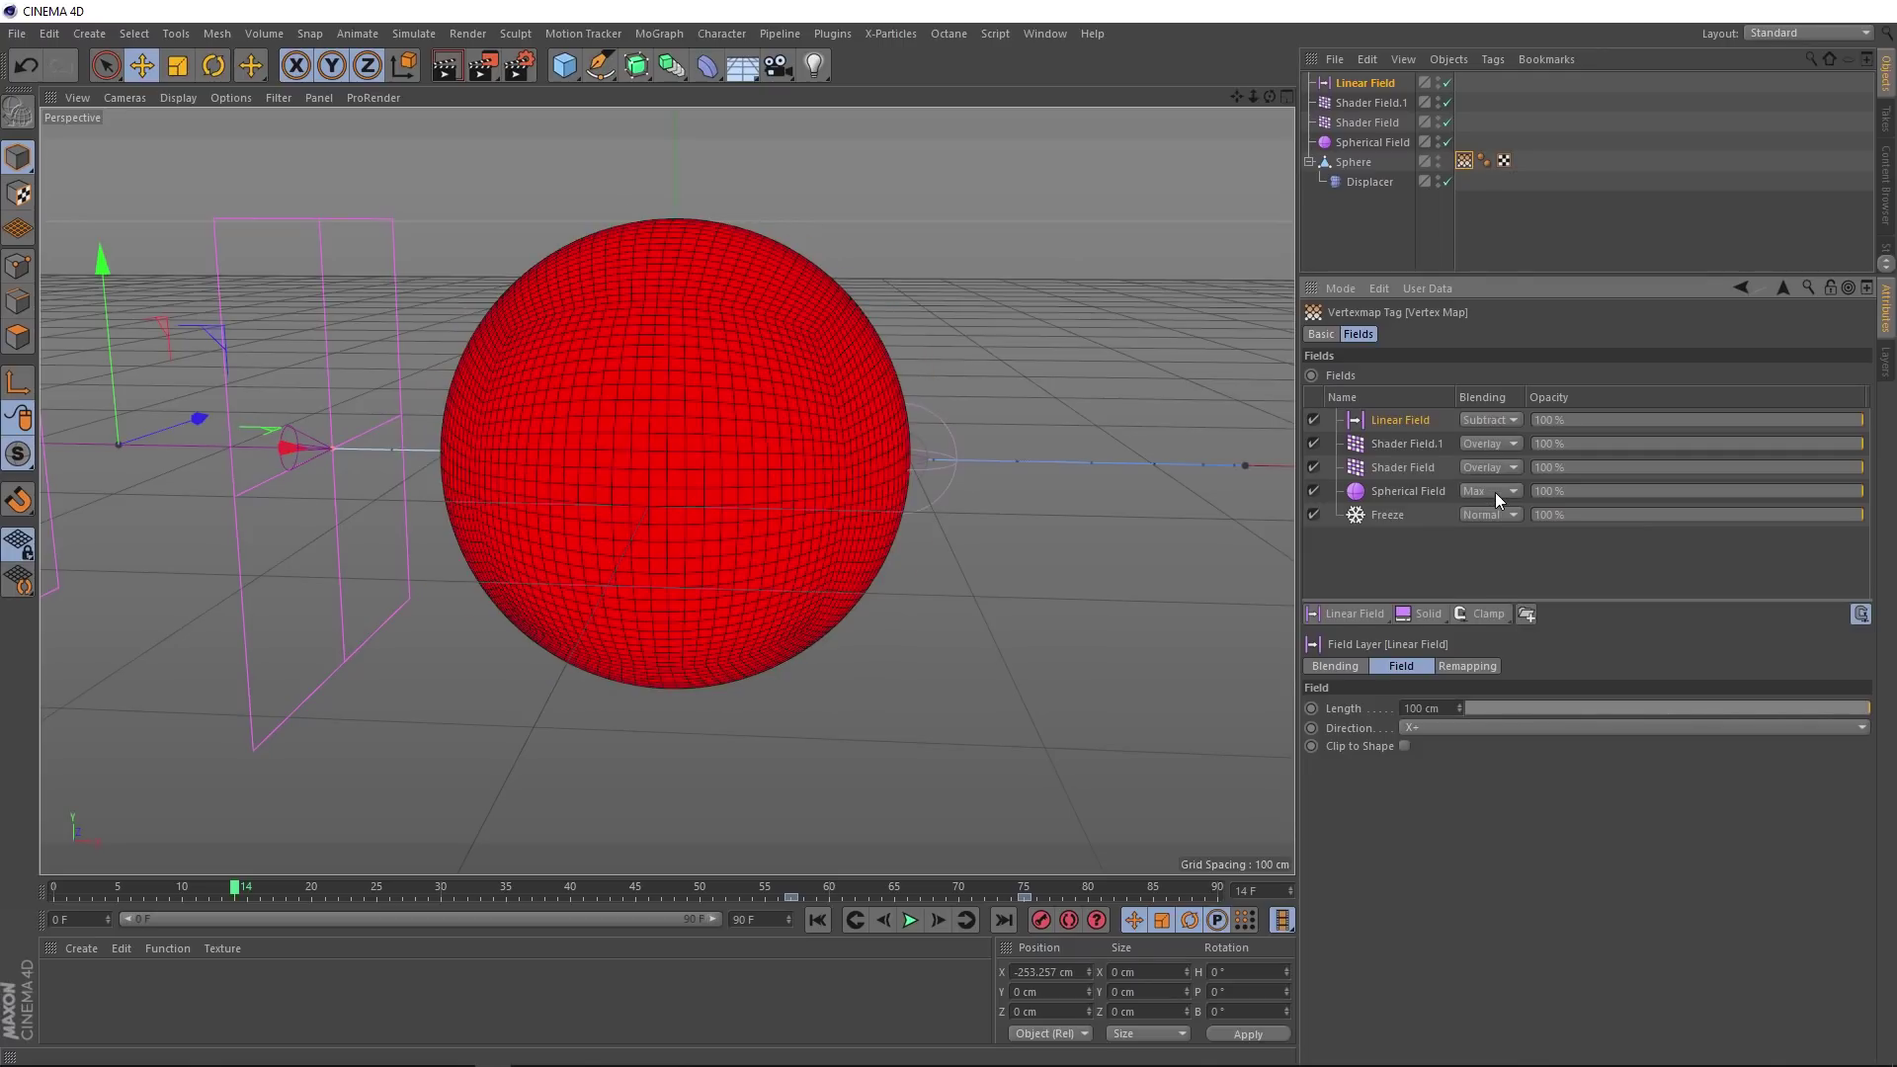
Step: Invert the Linear Field's remapping, replay the animation from the first frame and return to frame 0
click(917, 913)
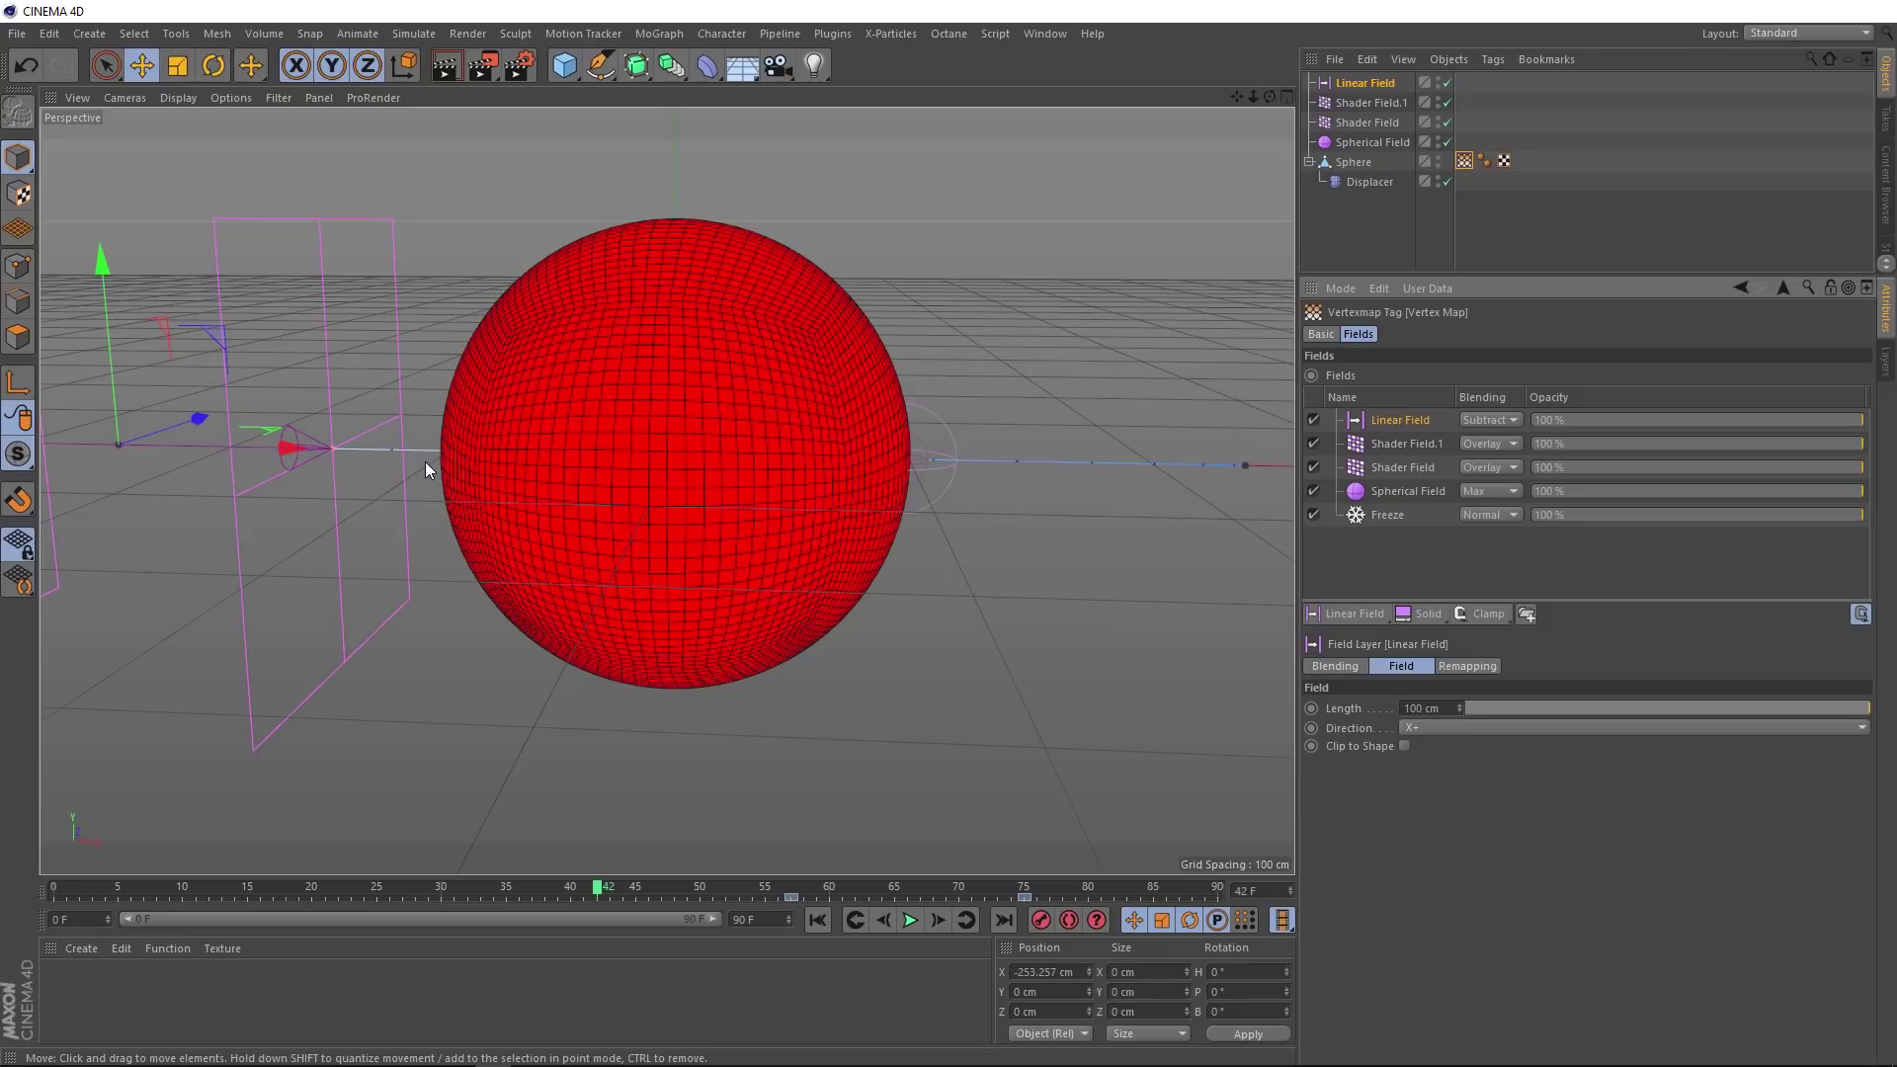
click(1473, 666)
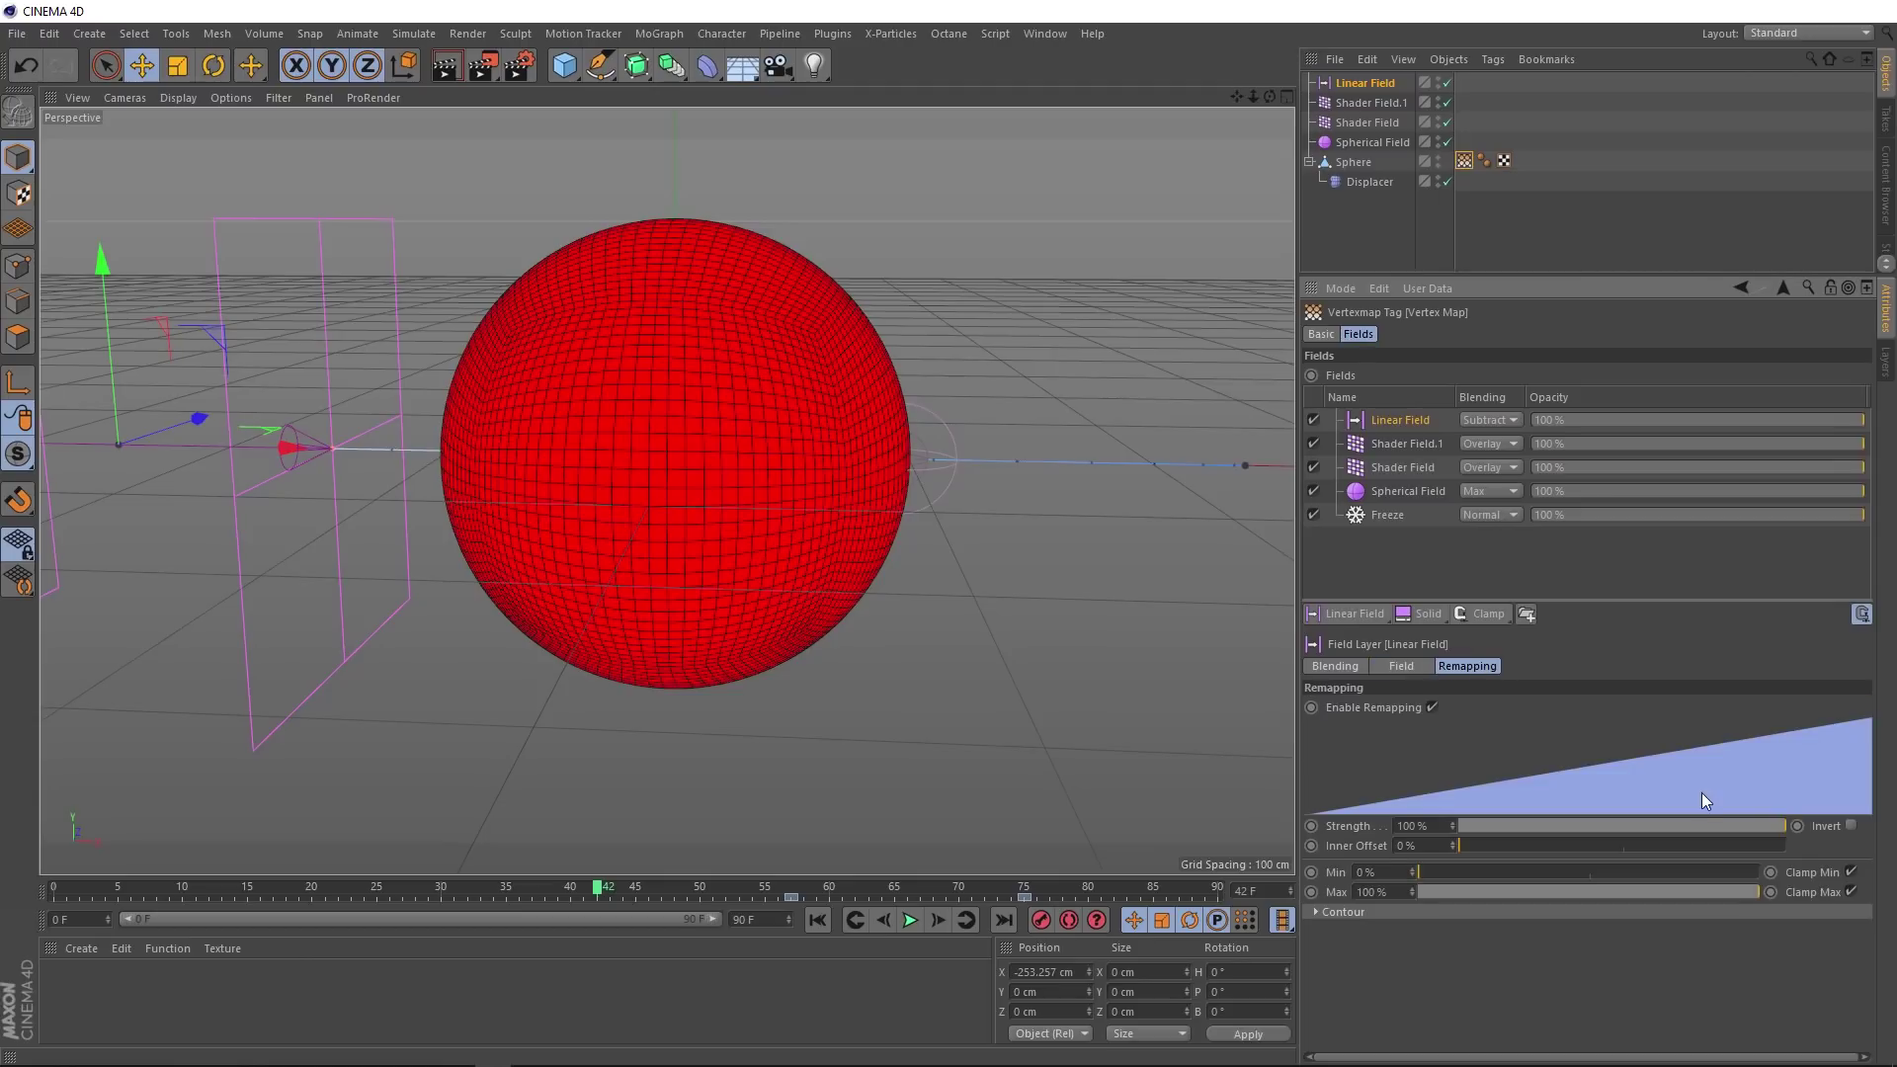
click(1849, 826)
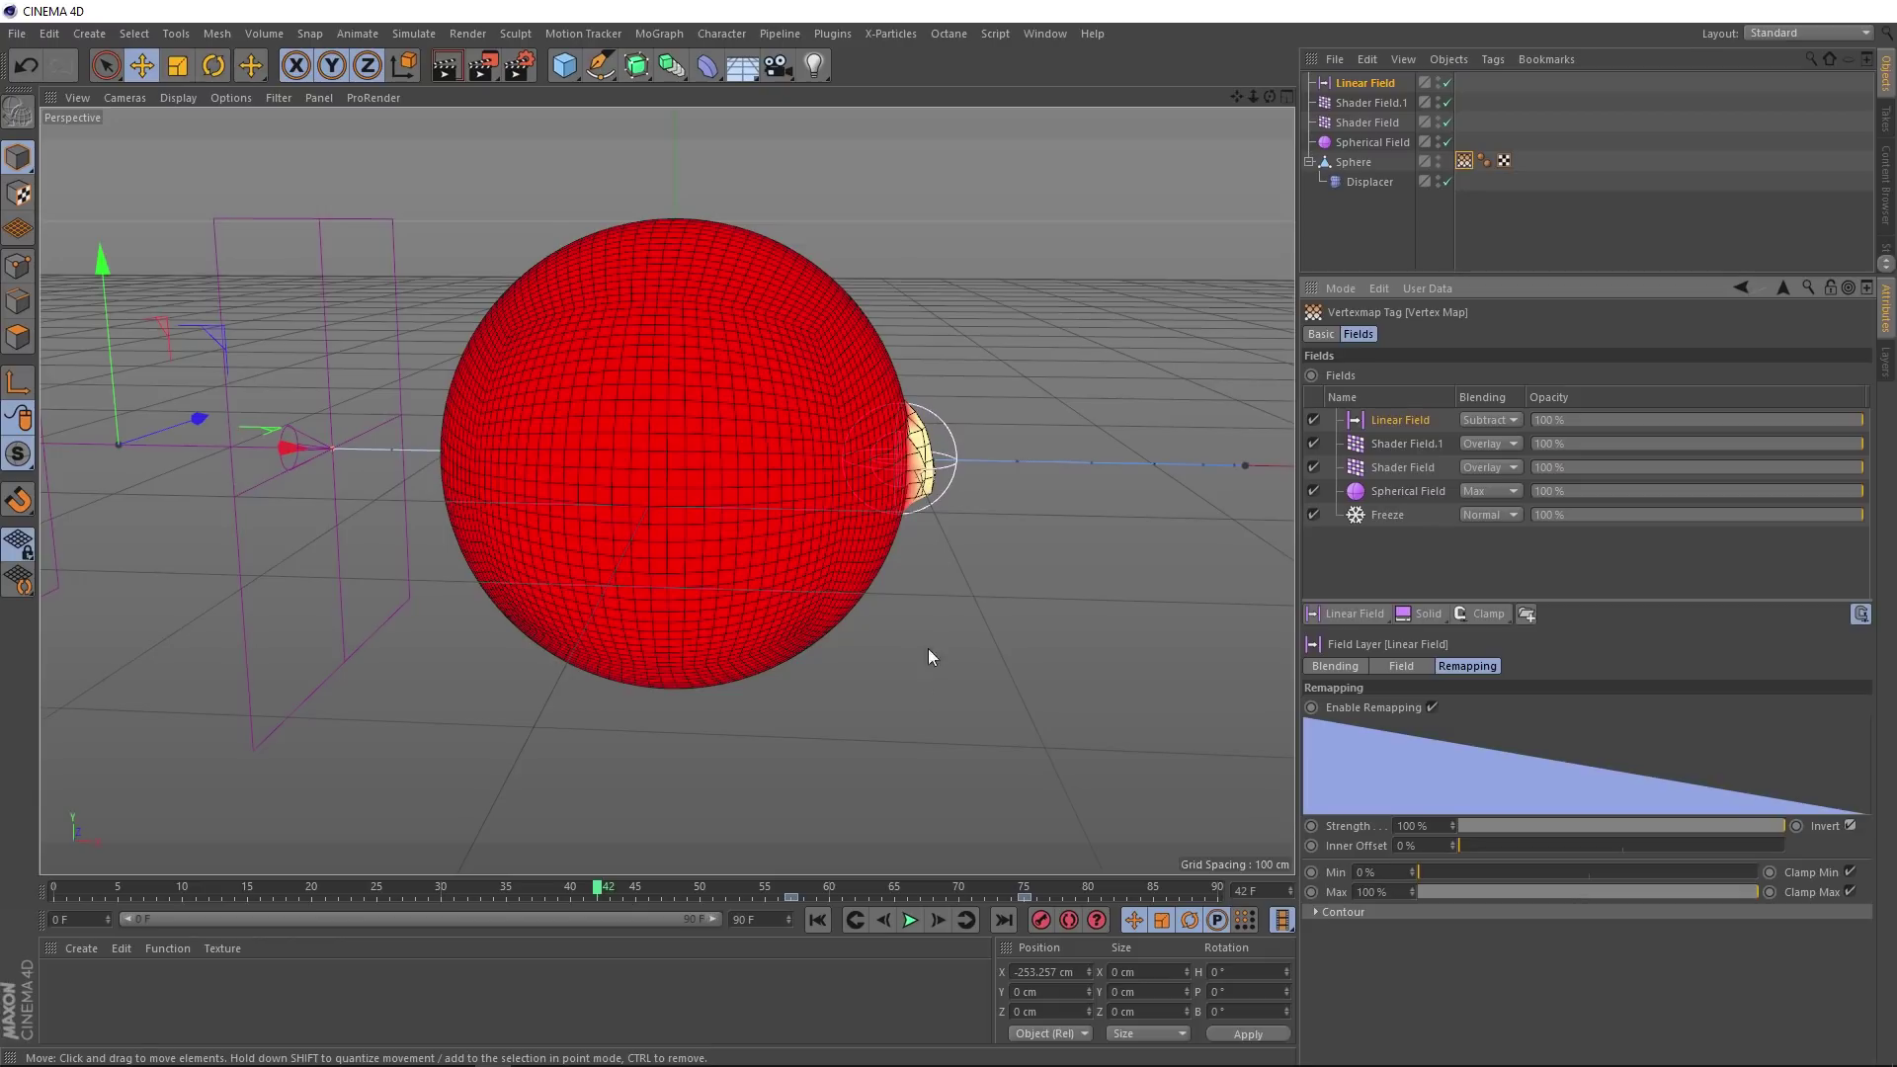
click(820, 918)
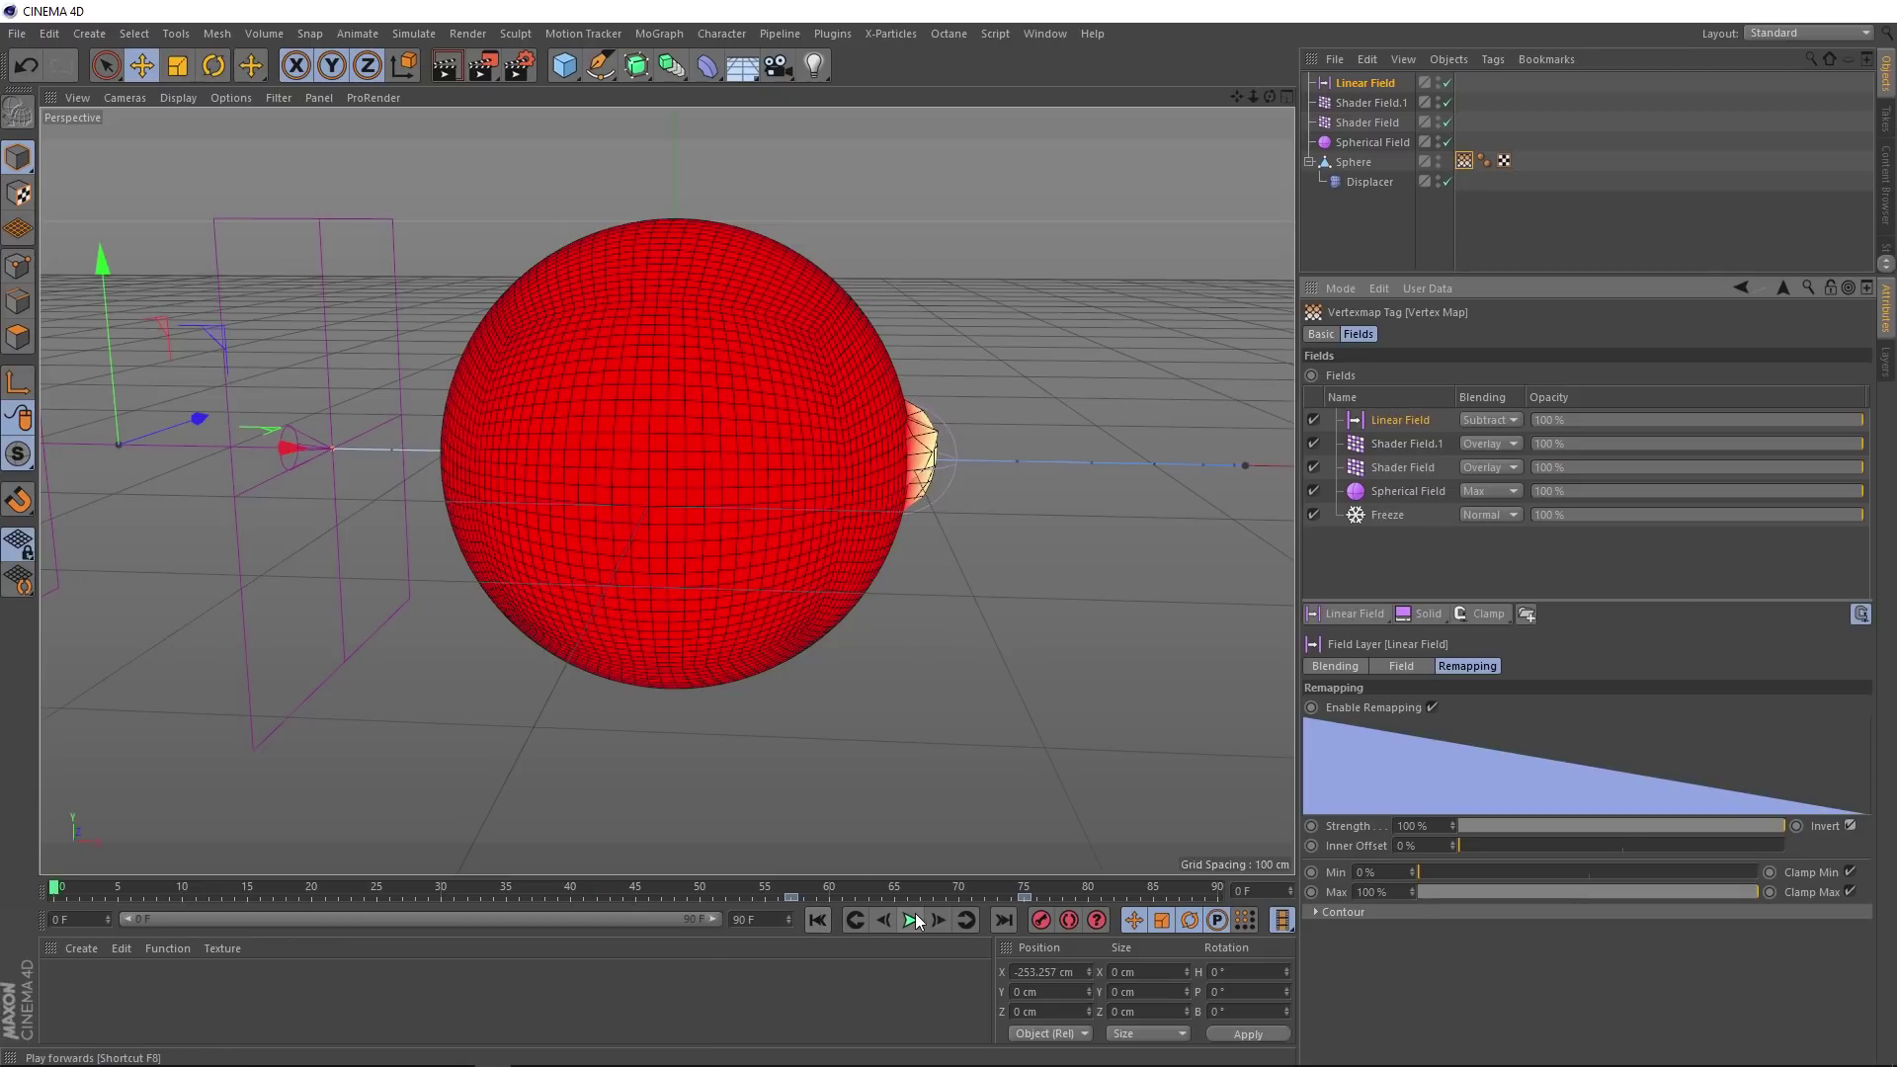
click(911, 917)
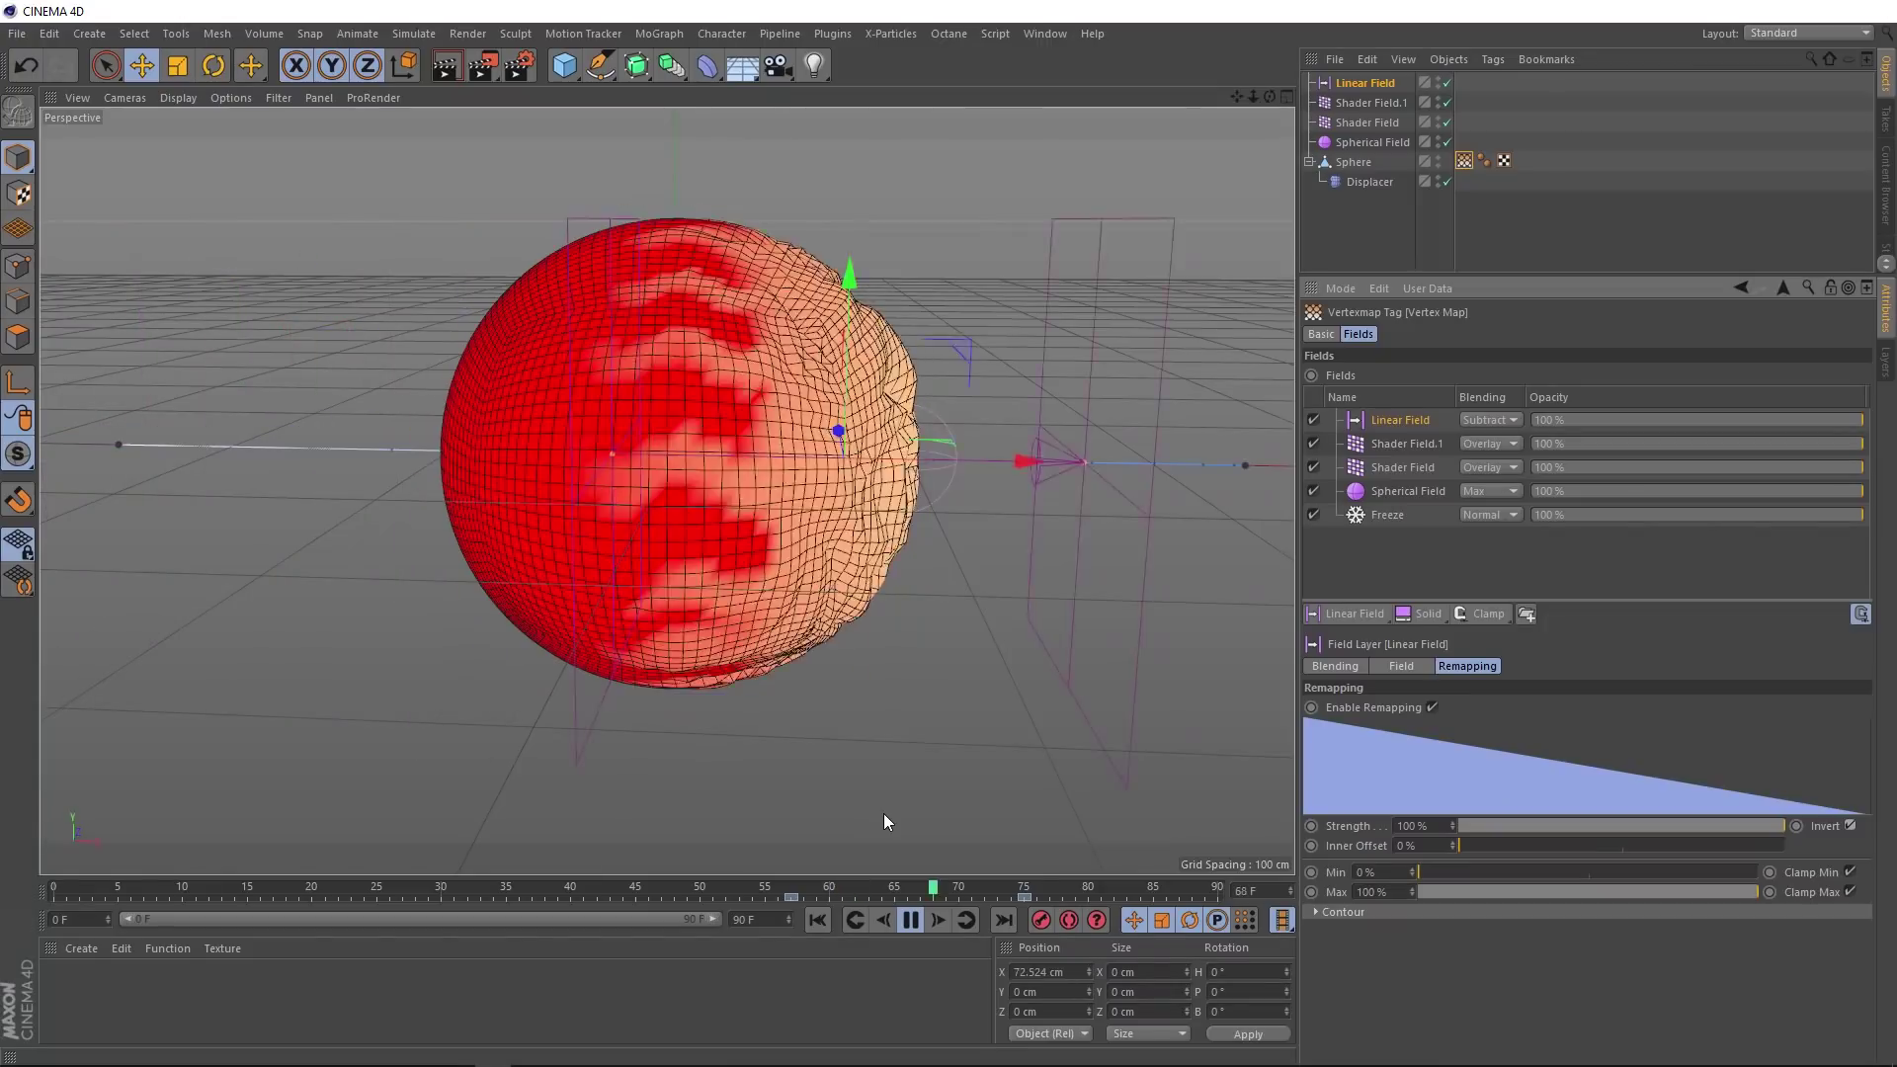
click(911, 921)
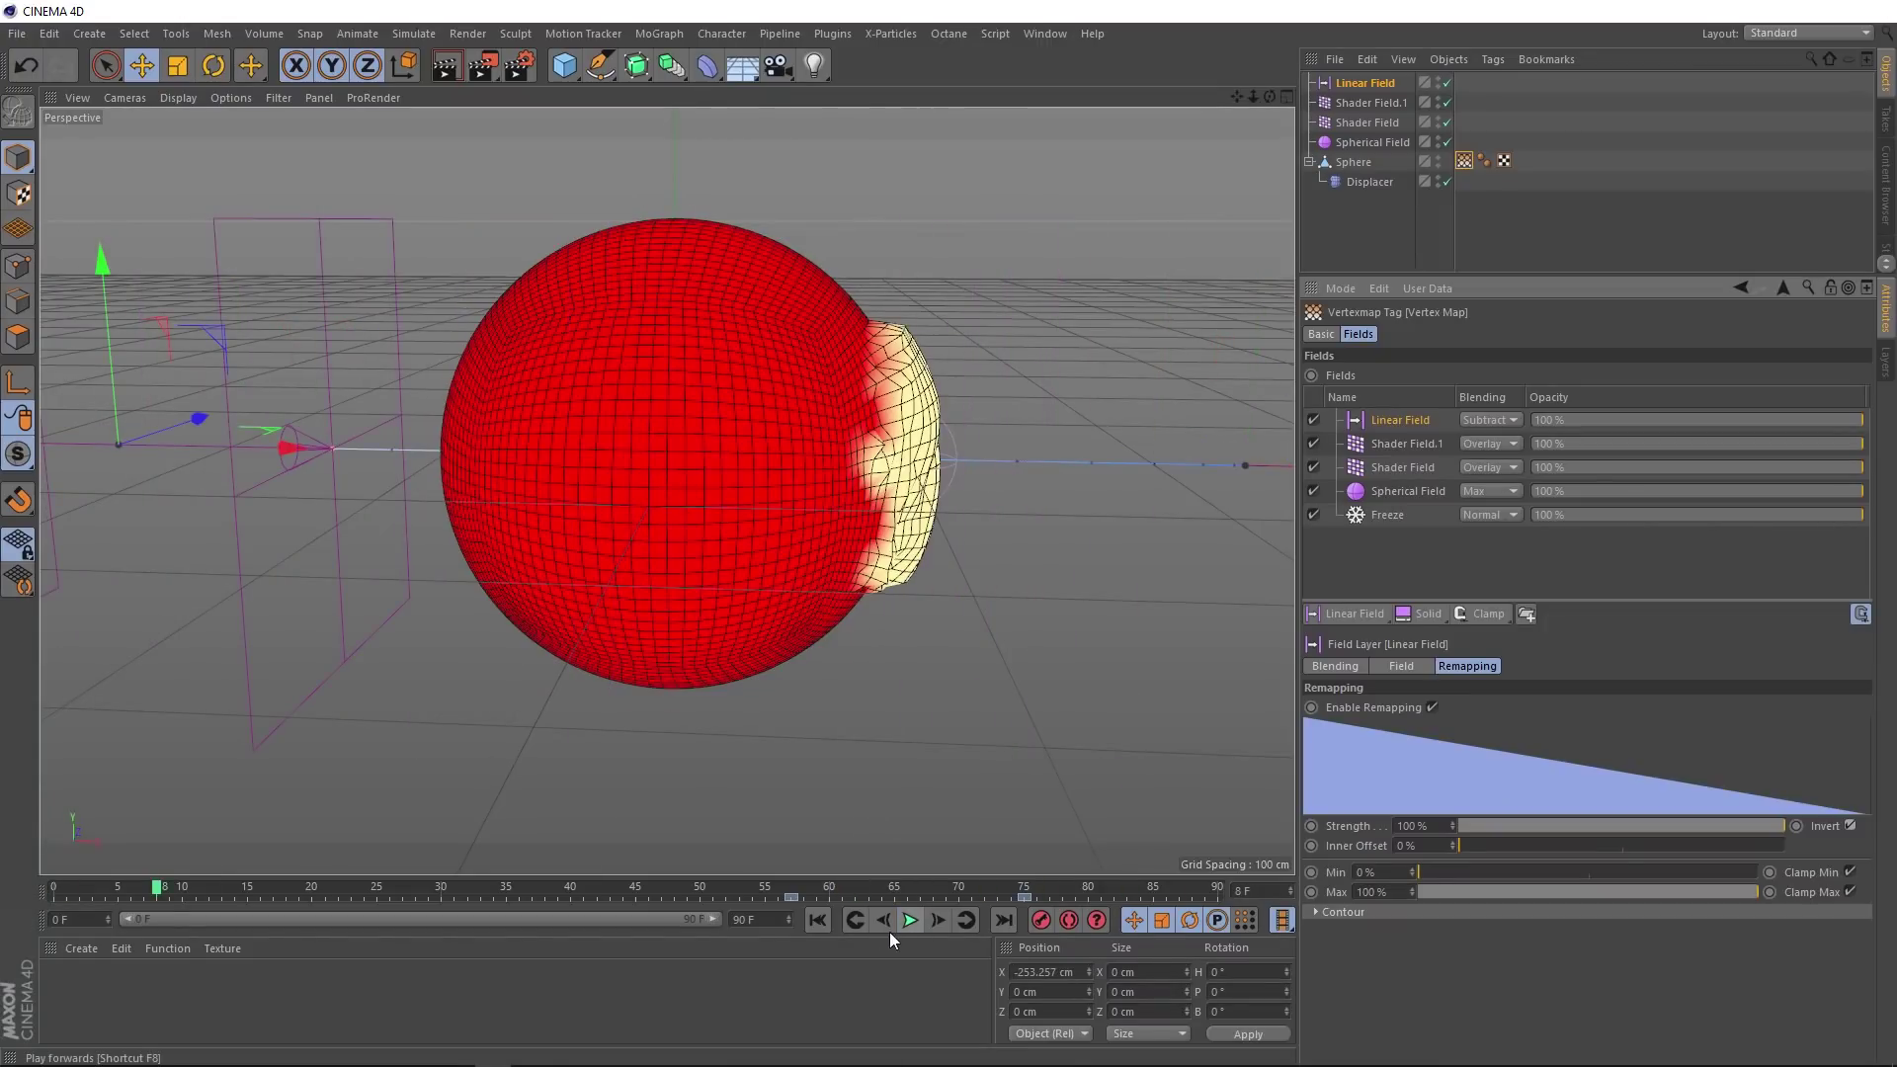
click(816, 921)
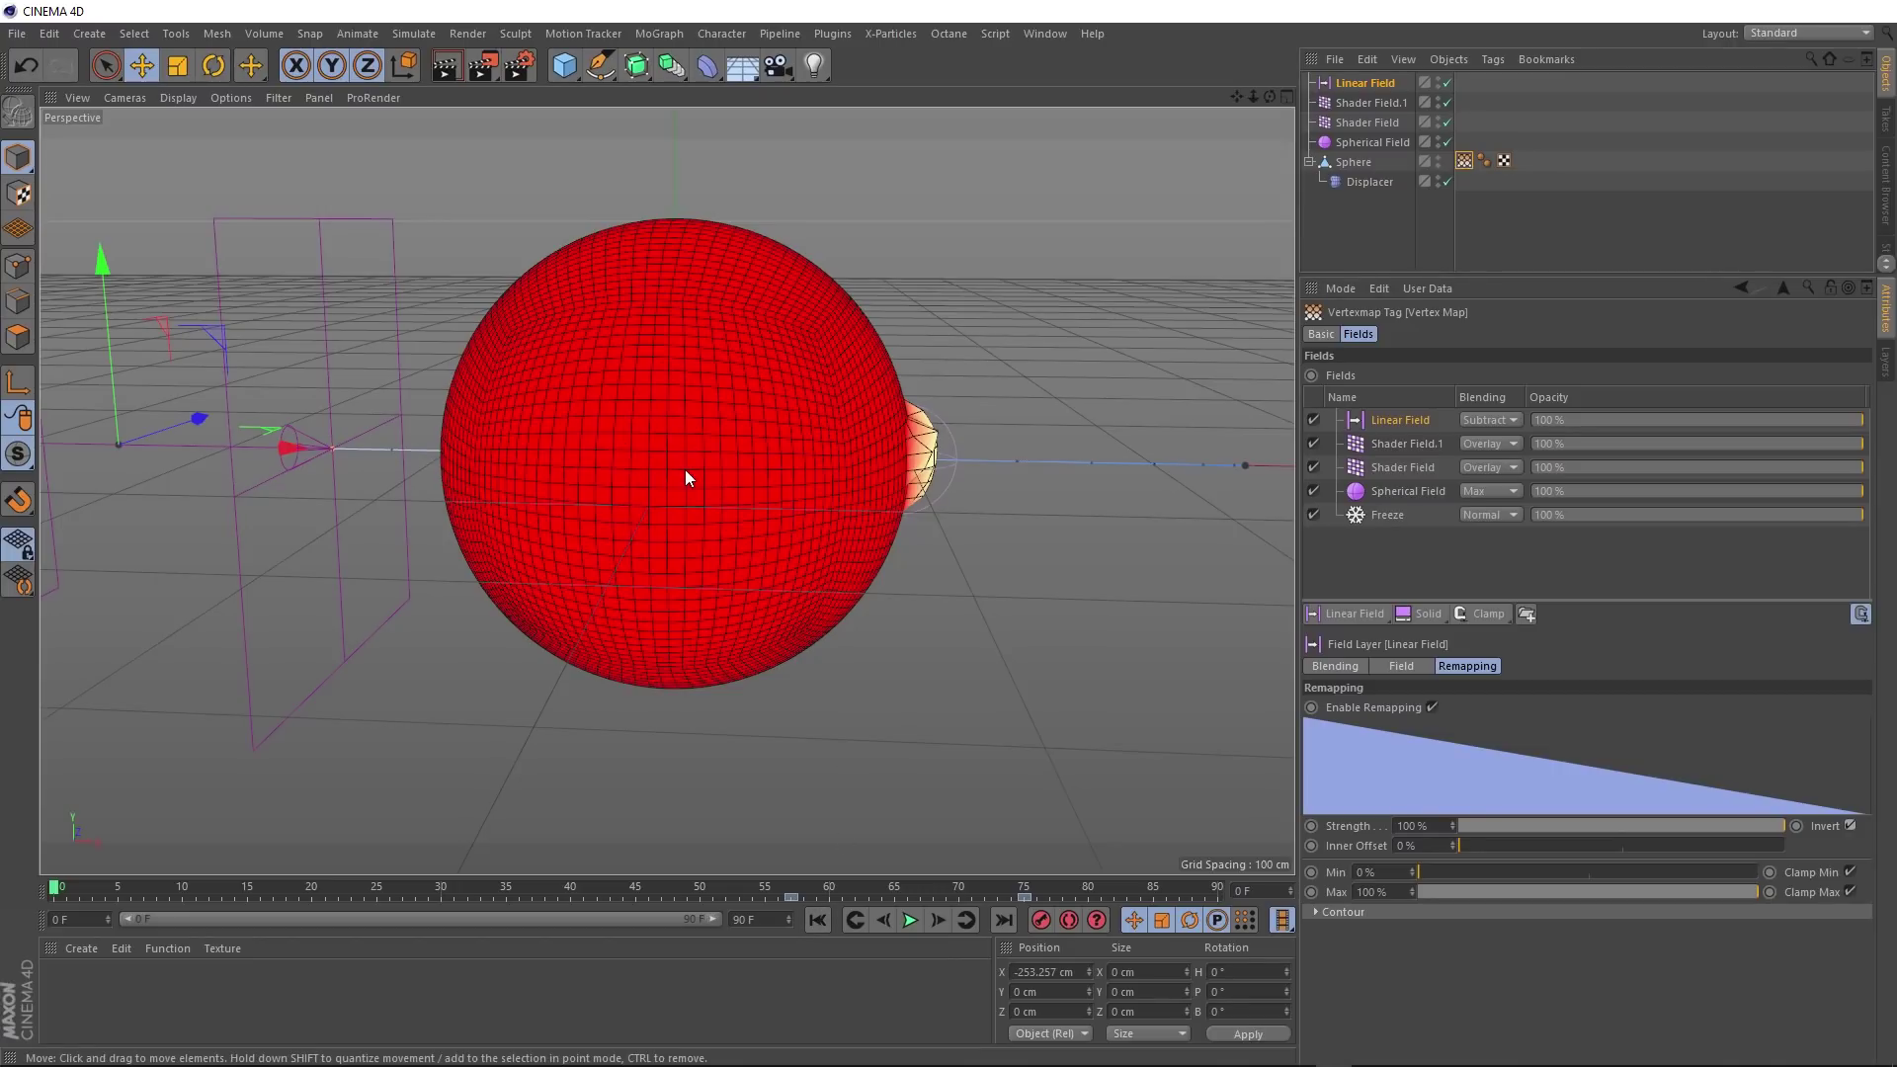
Step: Add a Delay layer in Smooth mode to the Displacer's falloff, preview the animation and return to frame 0
click(1384, 182)
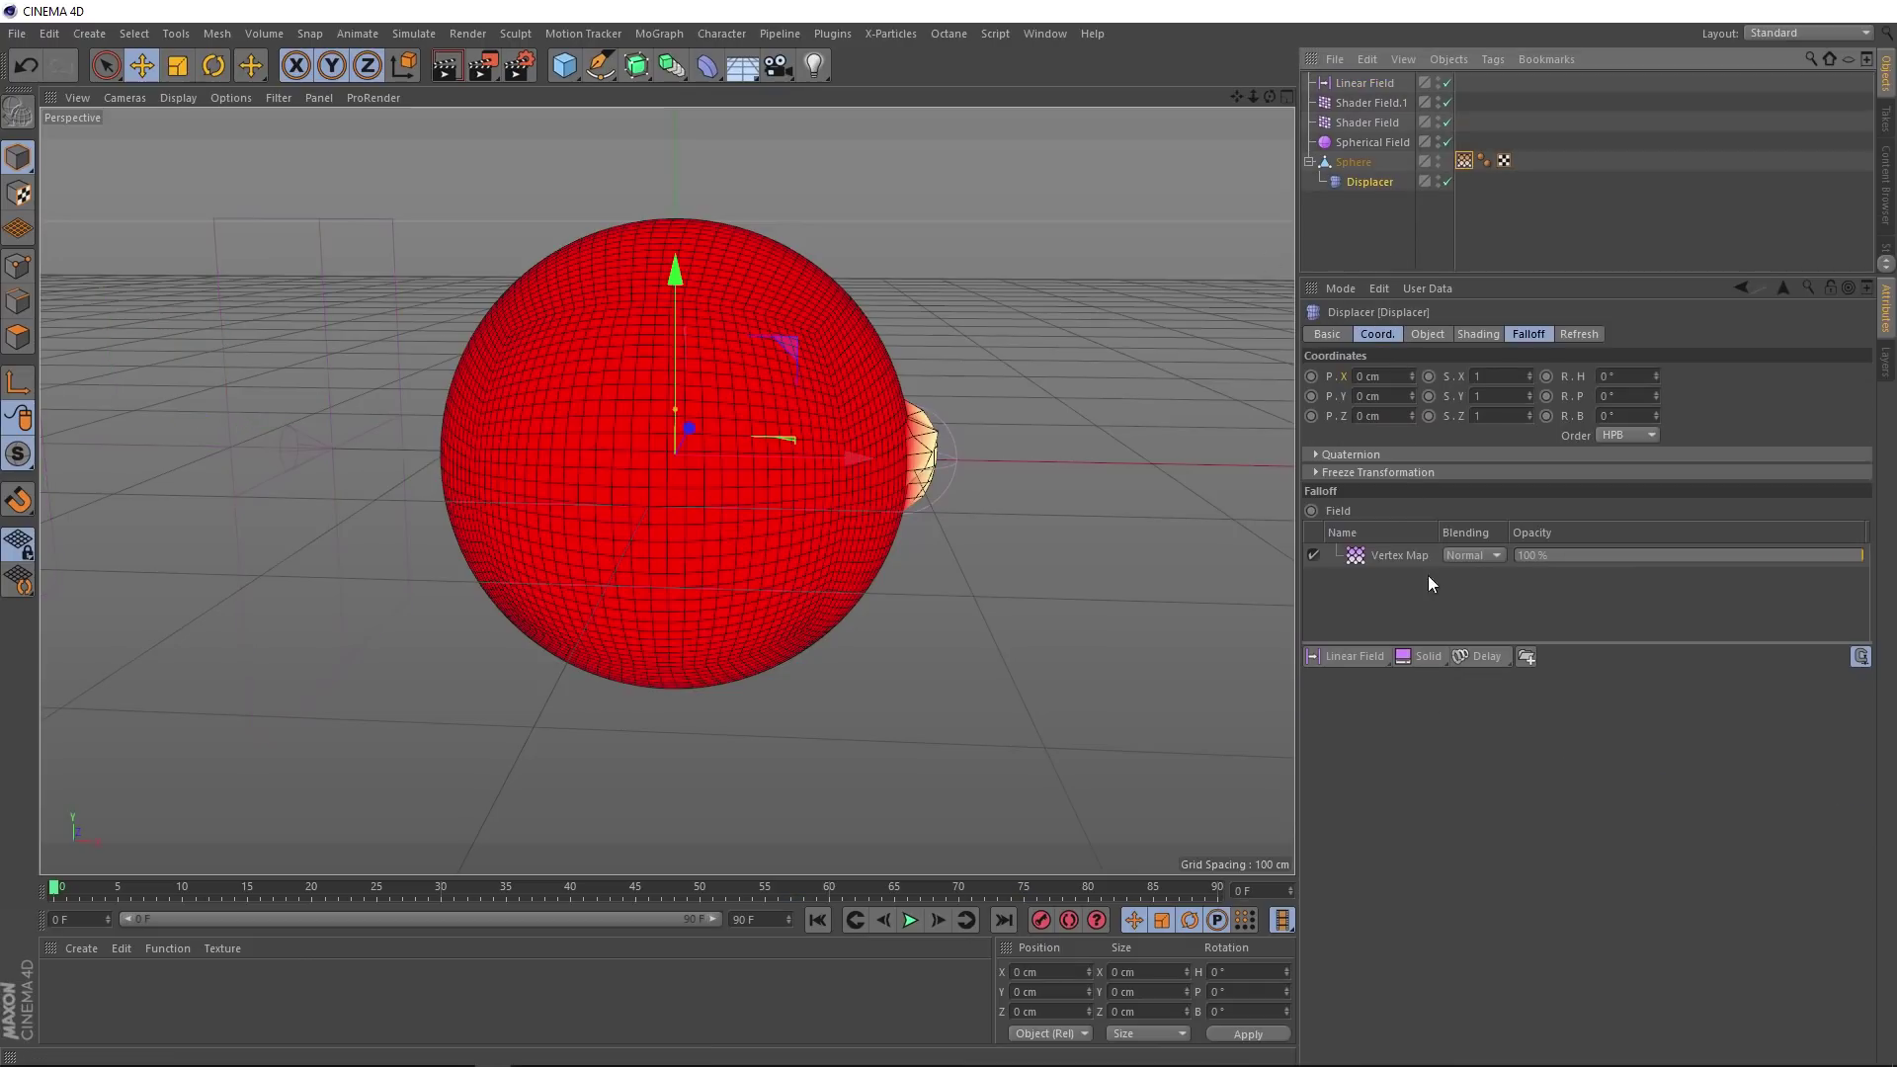
click(1498, 656)
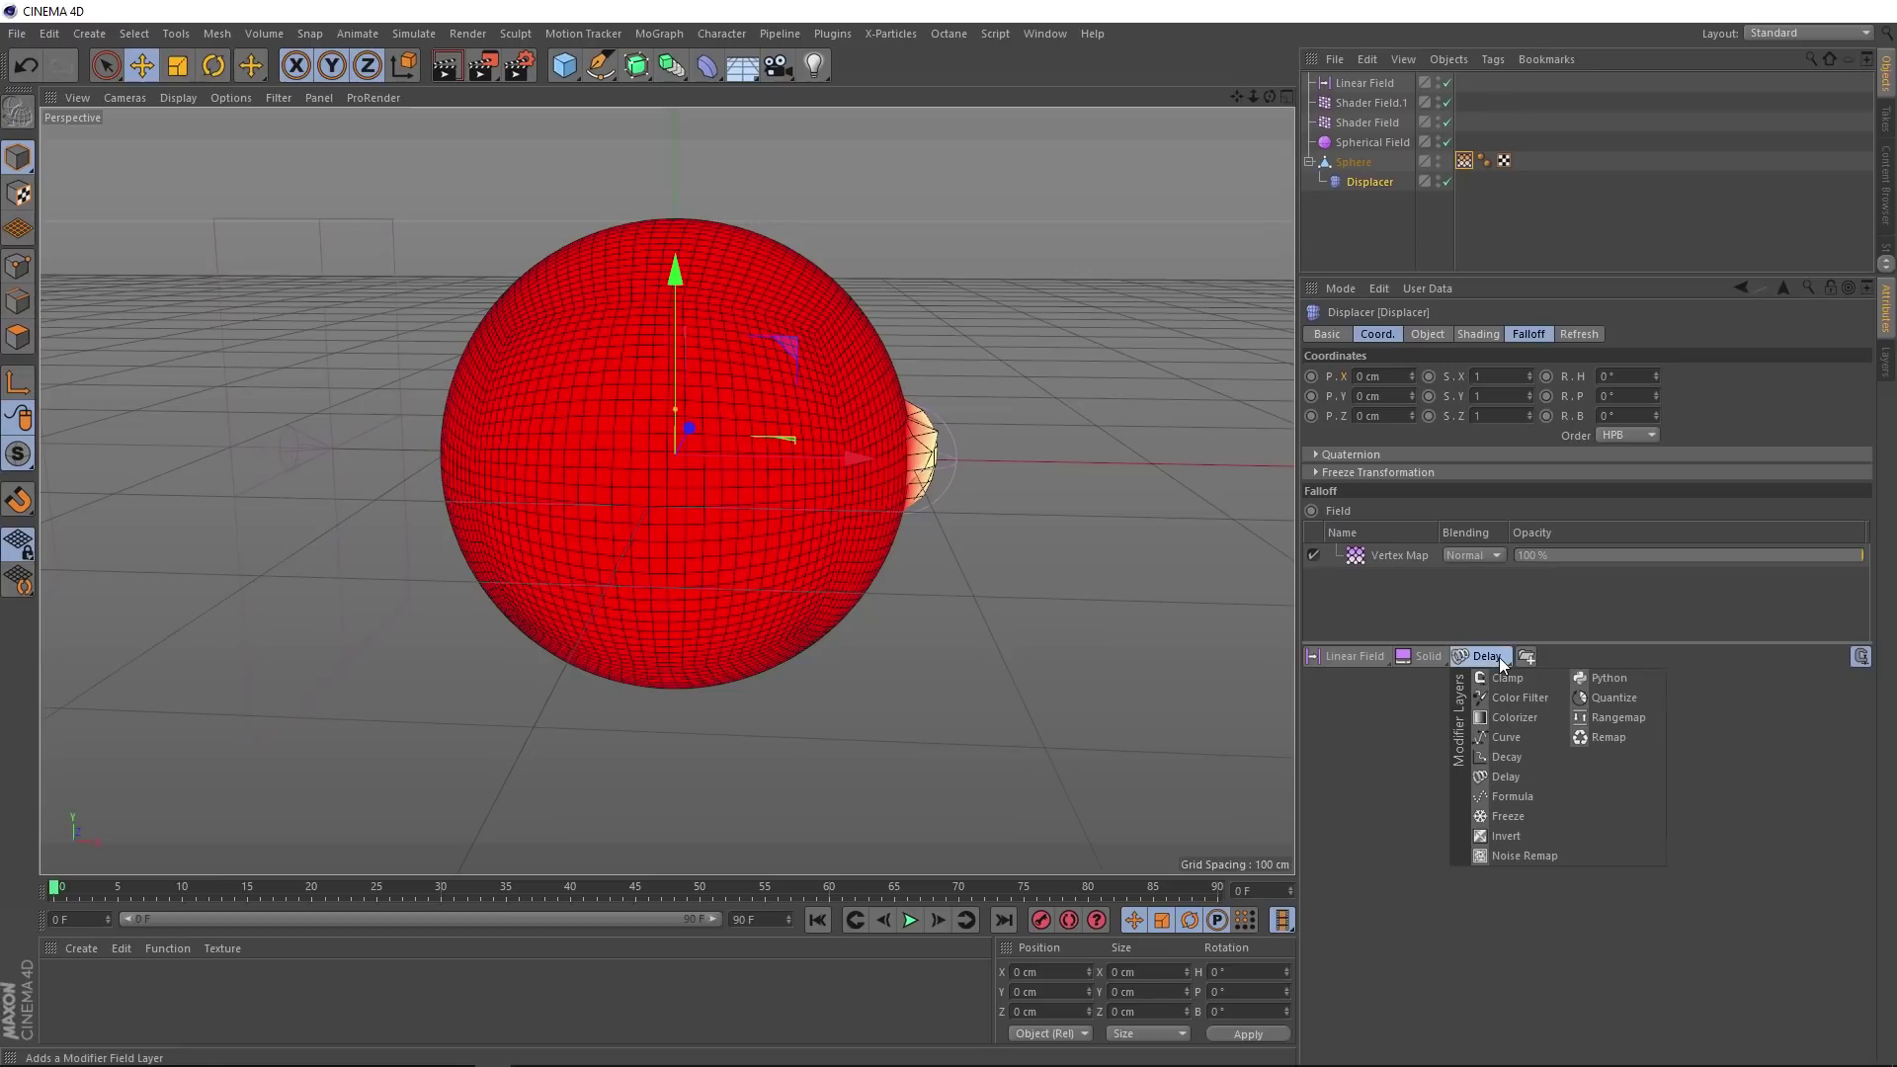
click(1537, 777)
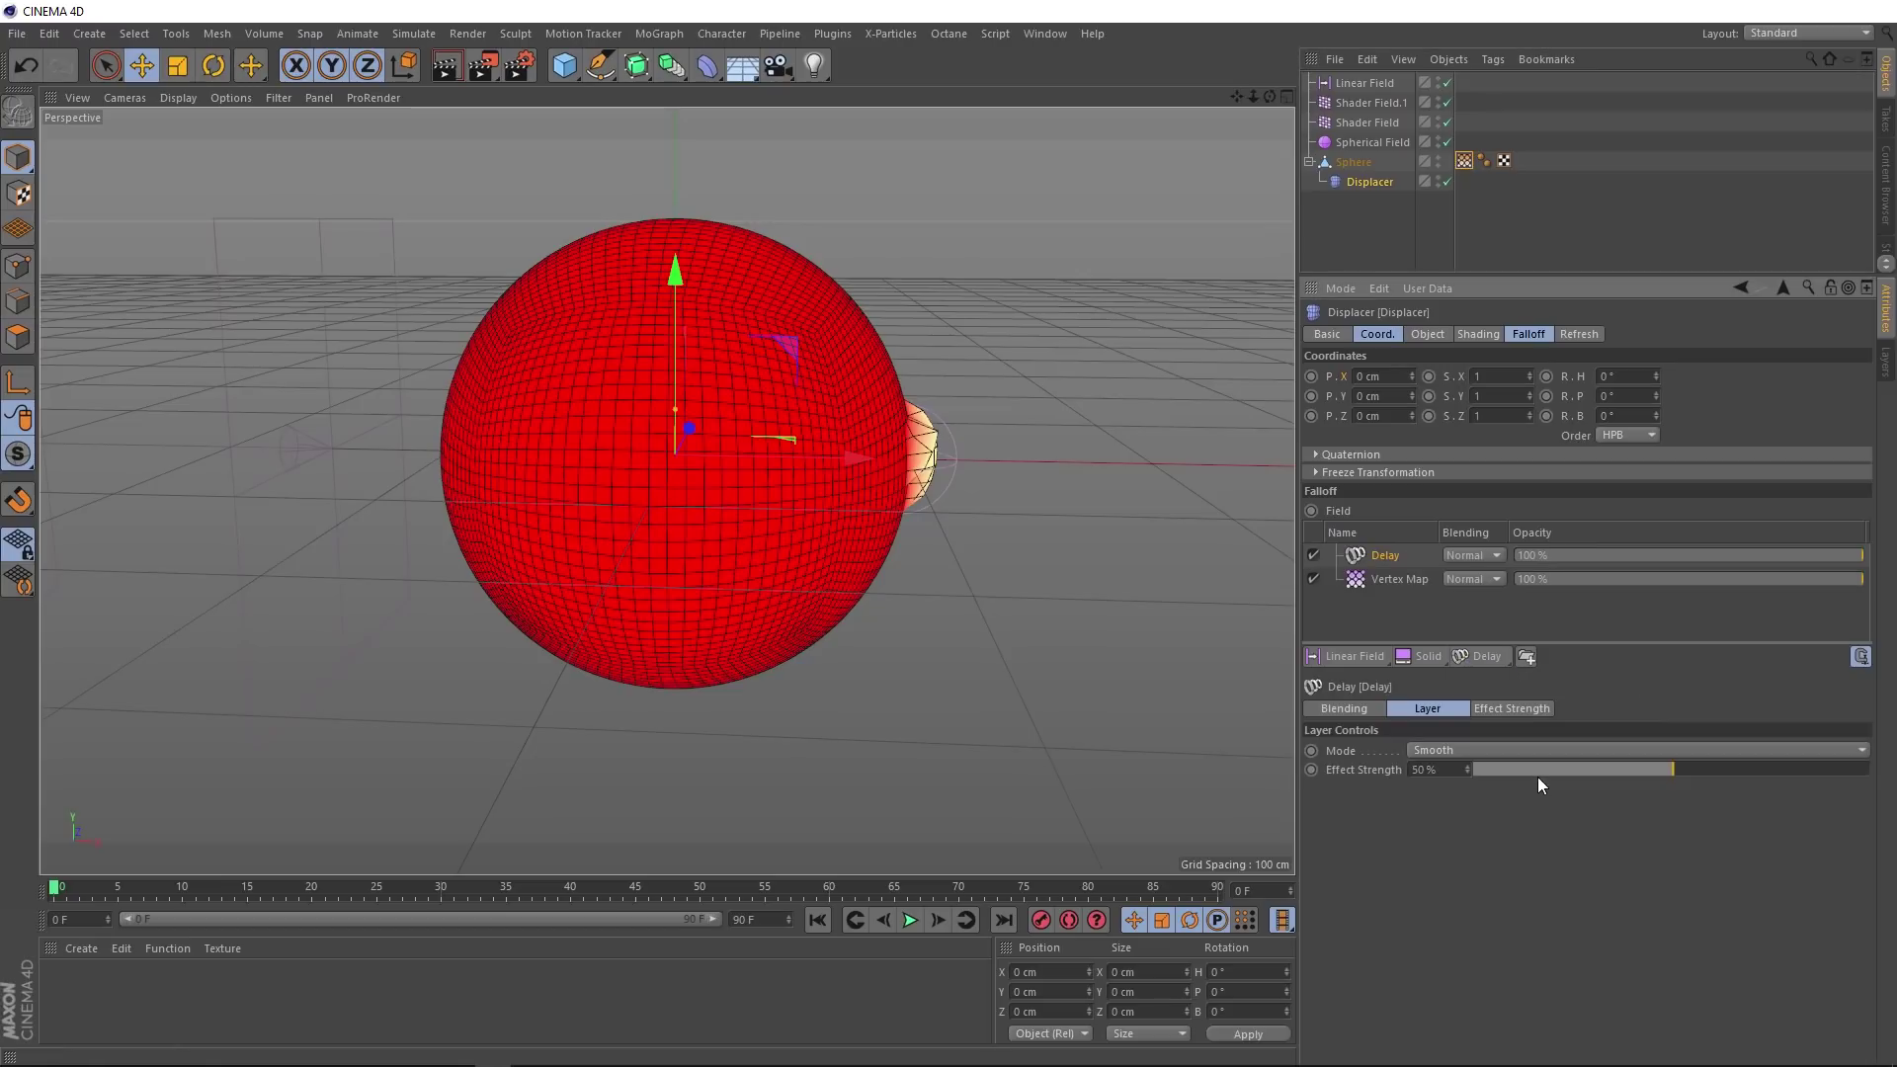
click(1459, 752)
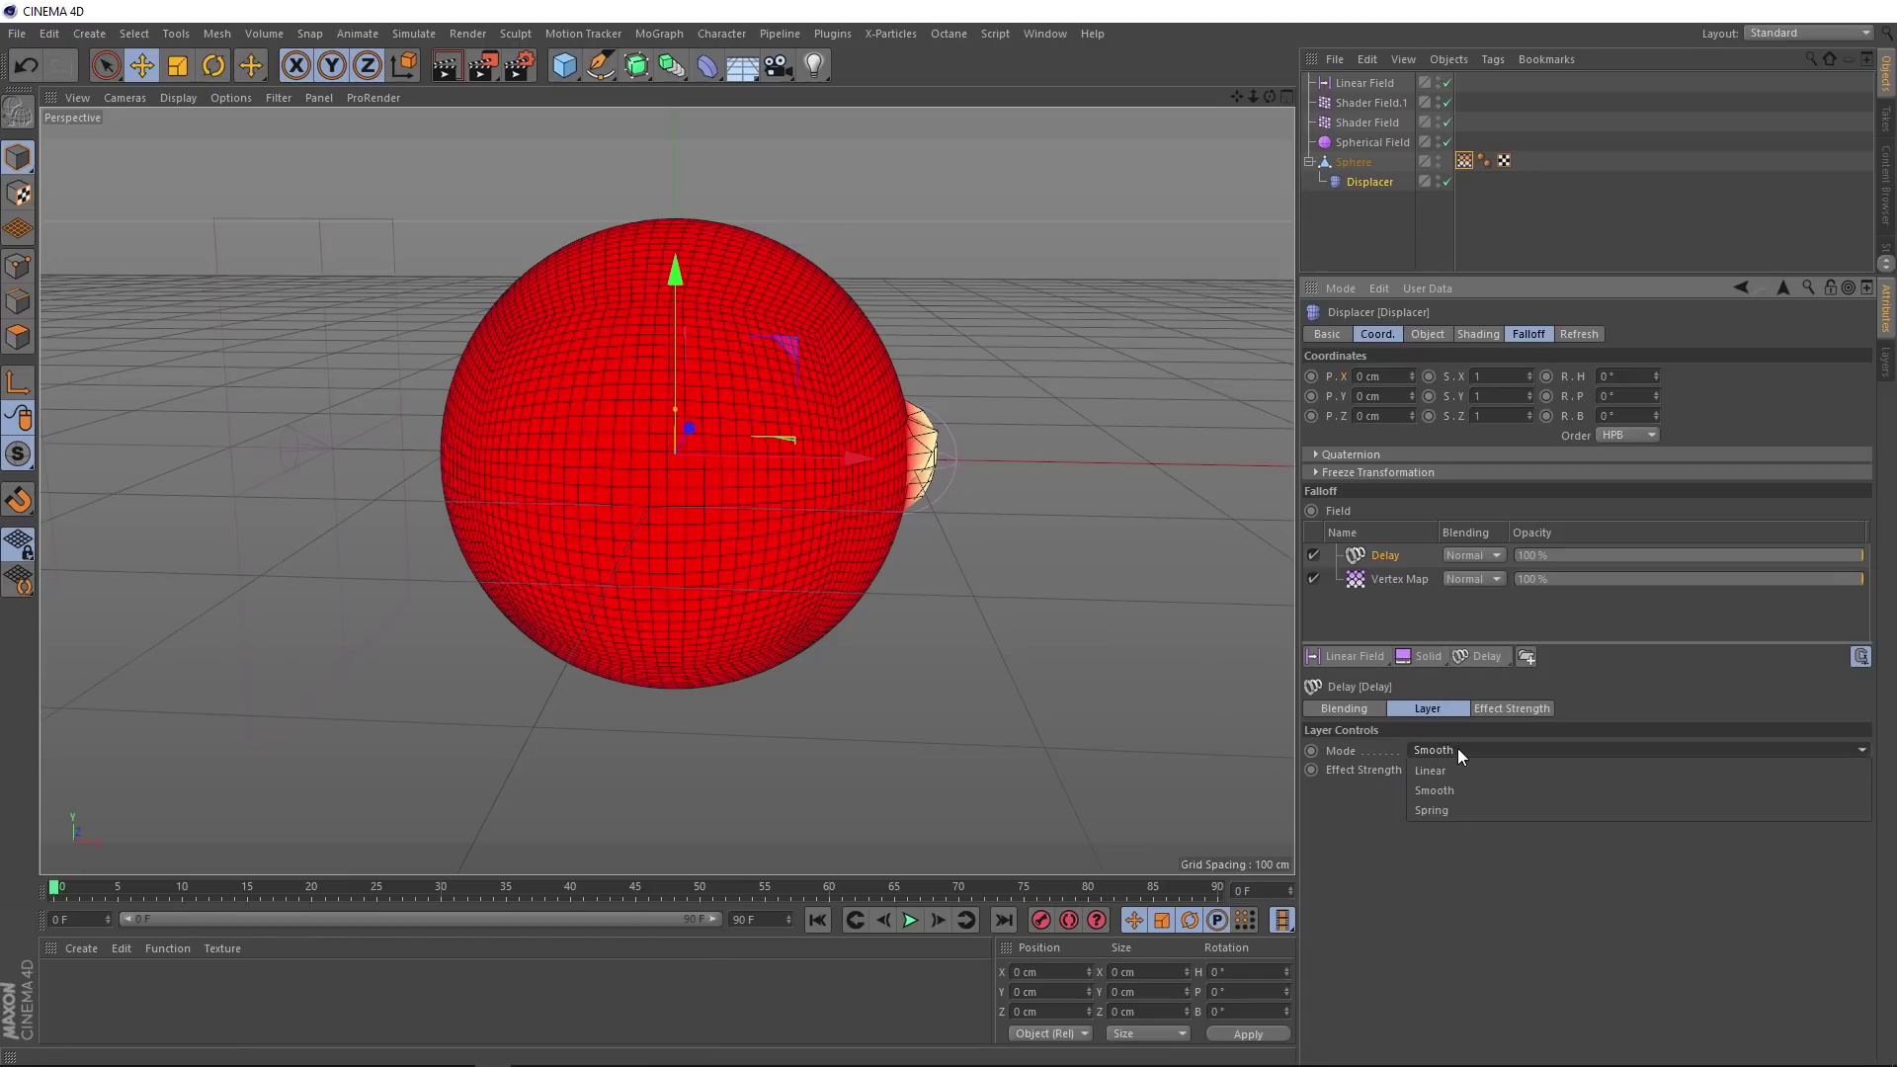
click(1456, 749)
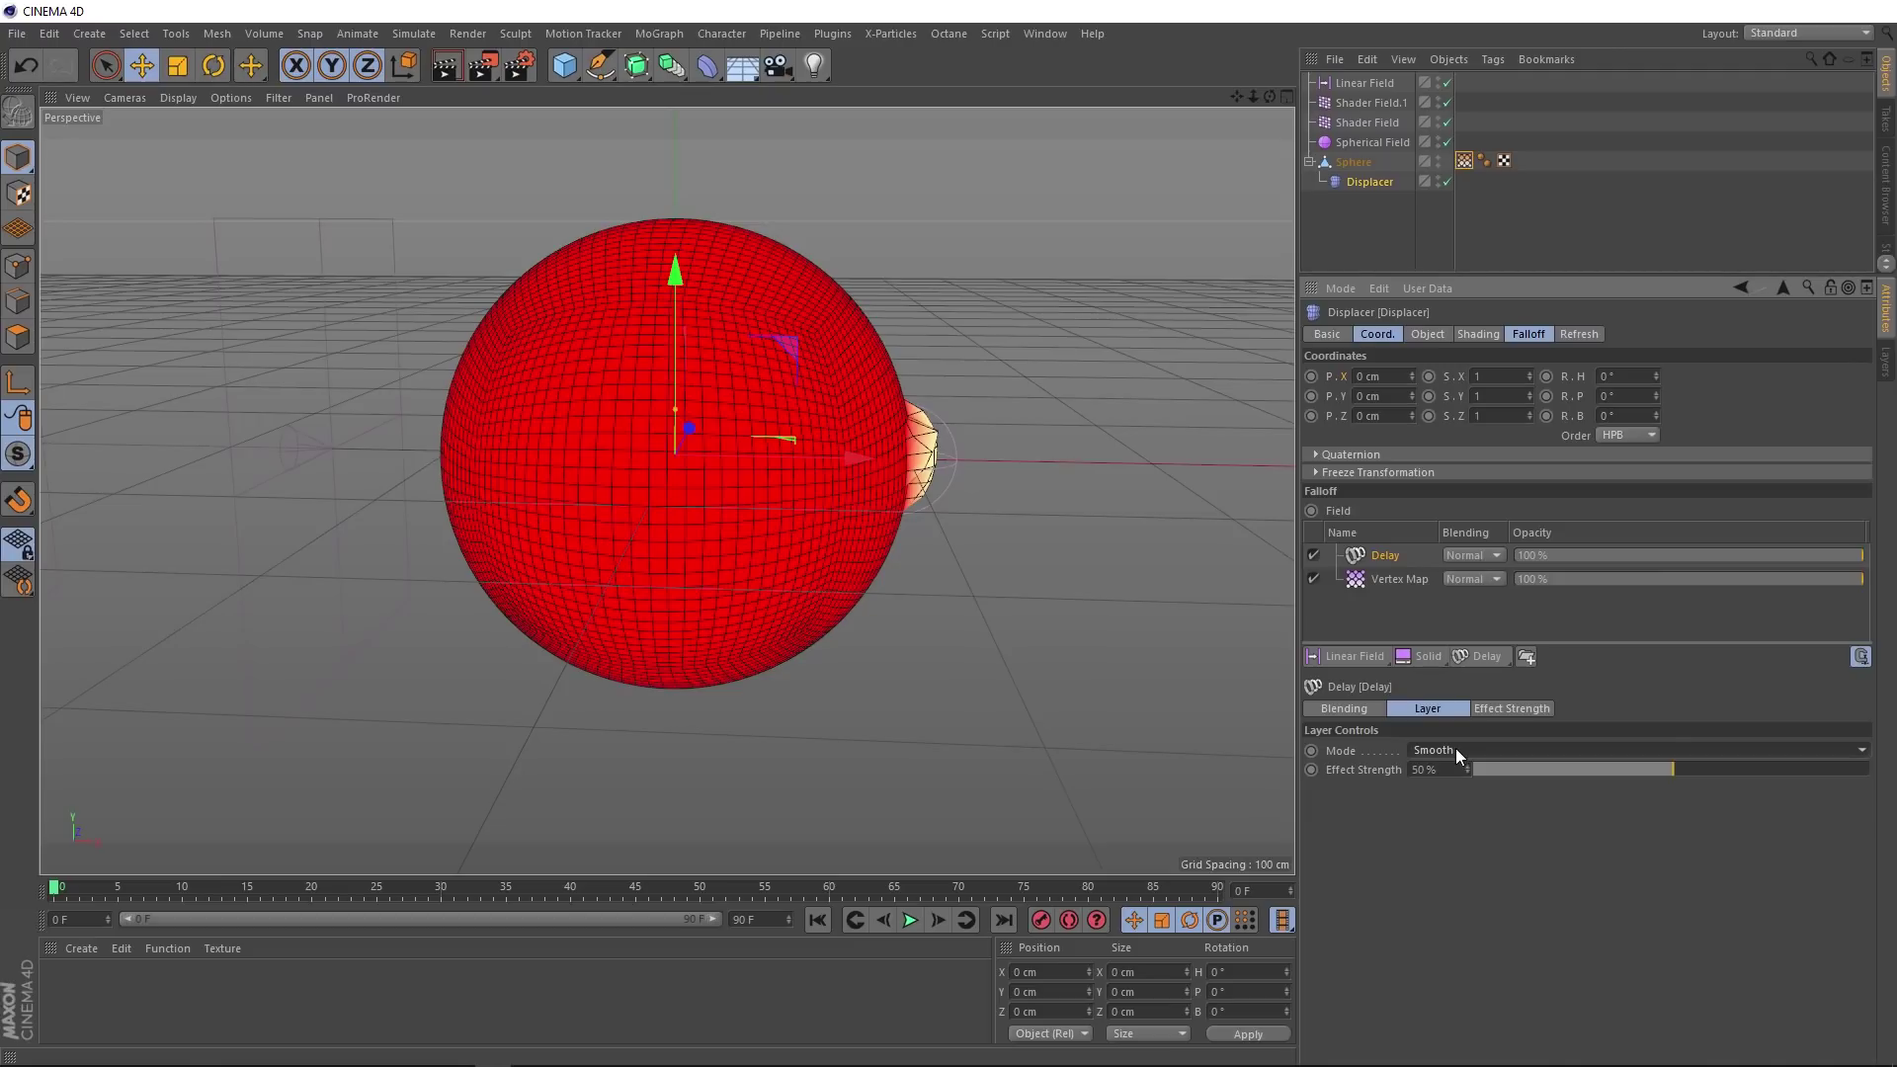
click(910, 921)
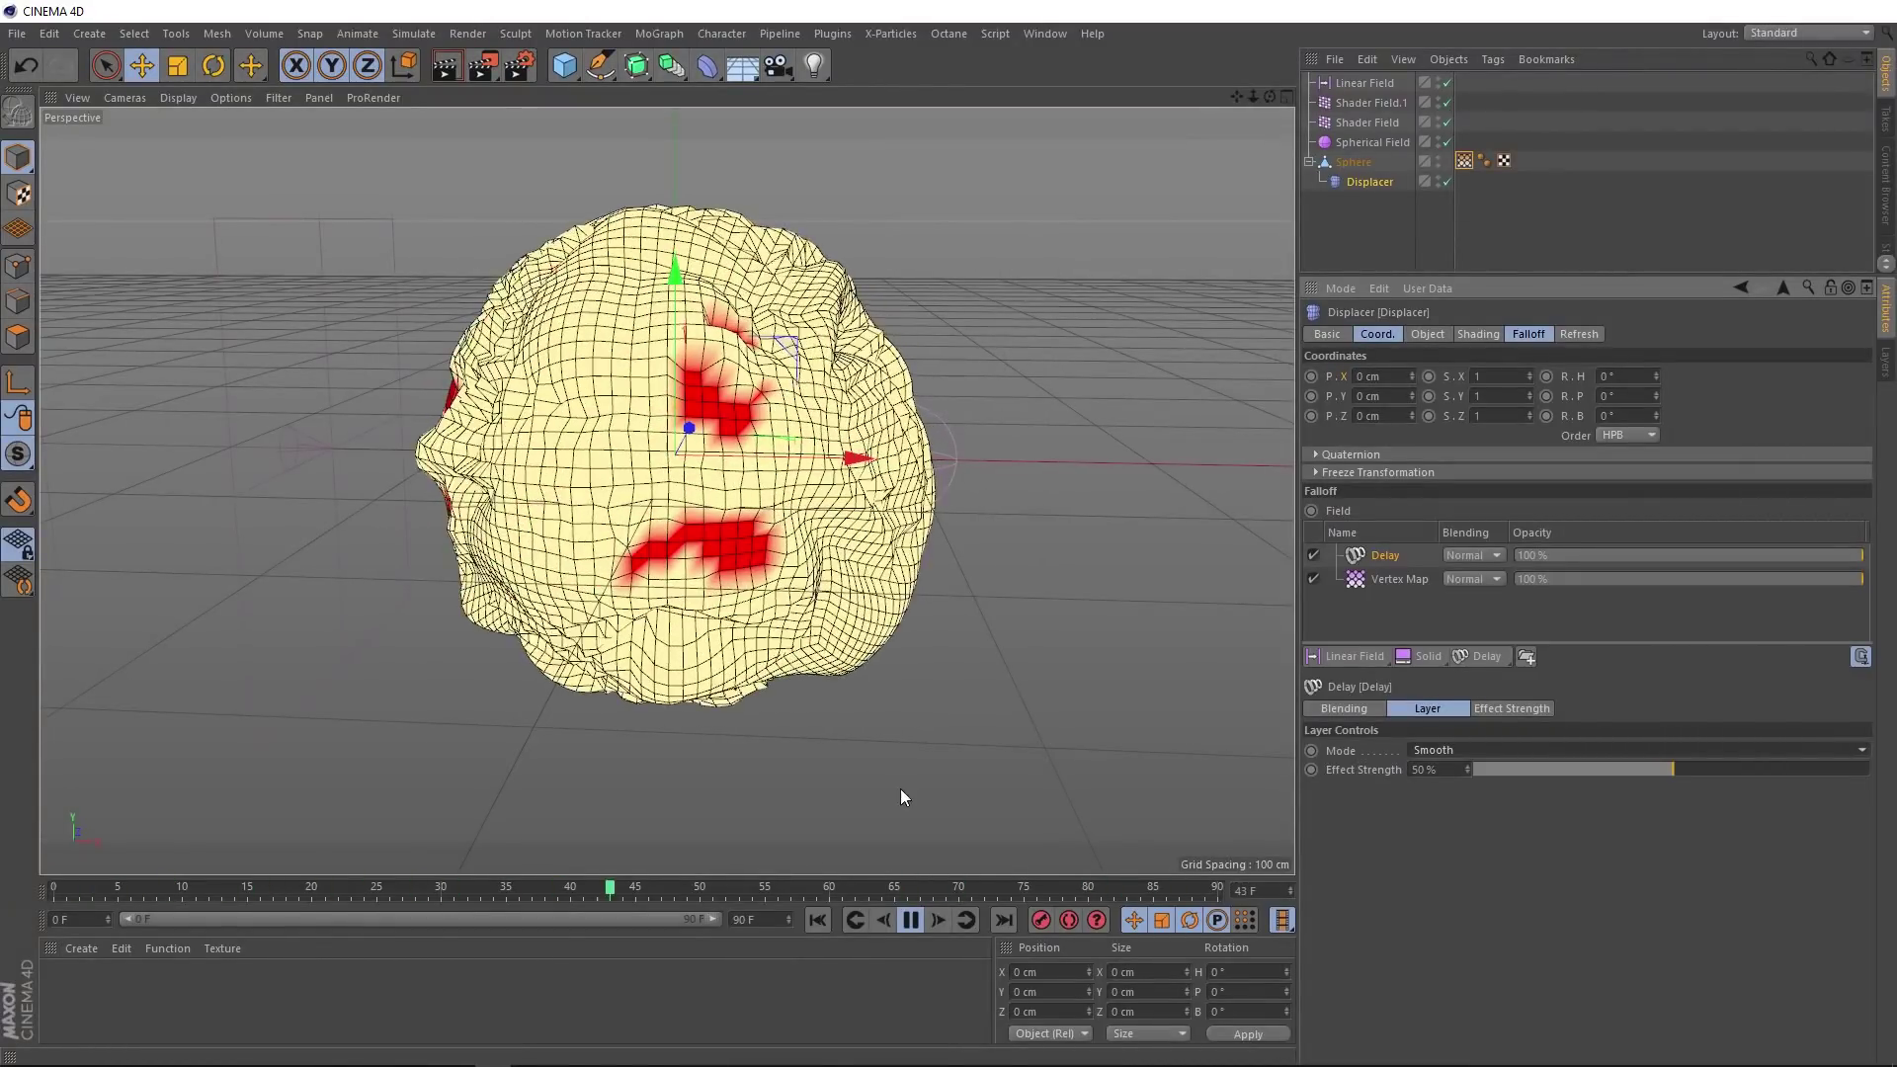
click(910, 921)
click(817, 921)
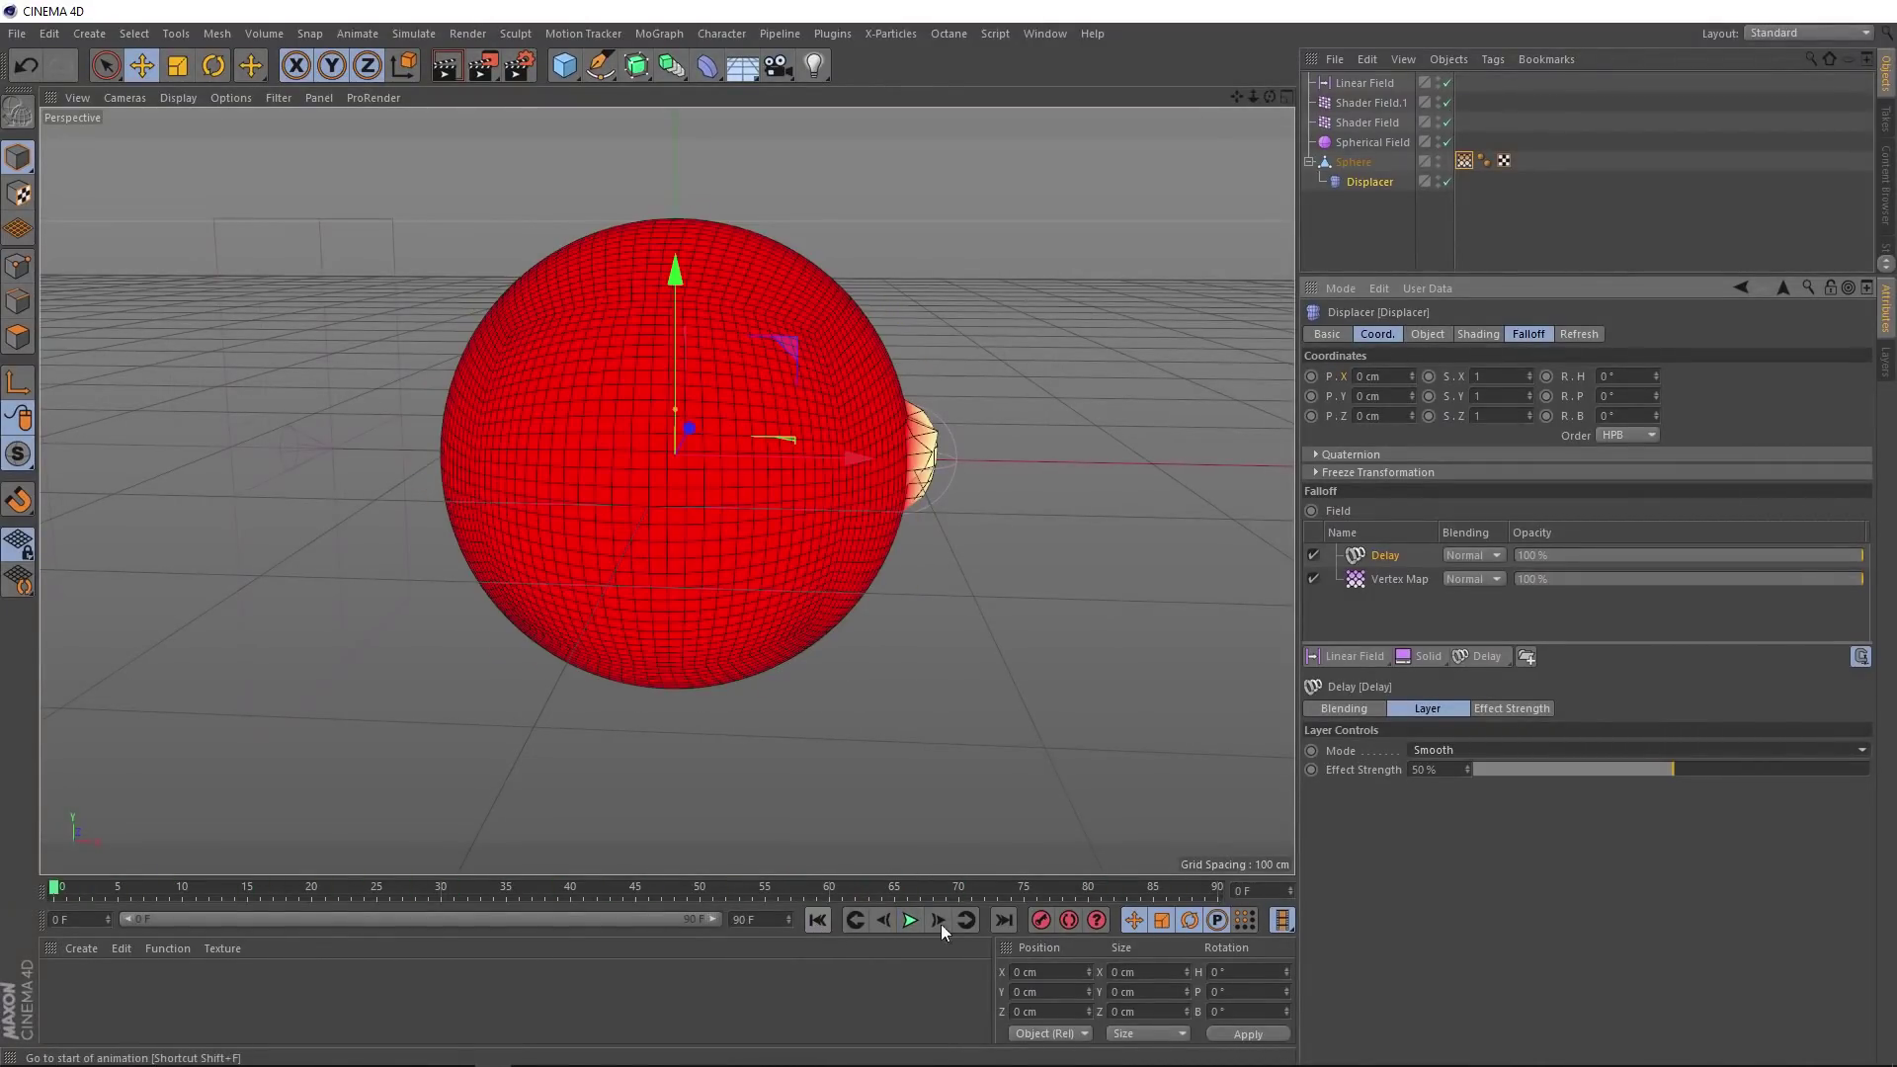
Step: Set the Delay layer's mode to Spring and play the animation to preview the springy displacement
click(1462, 750)
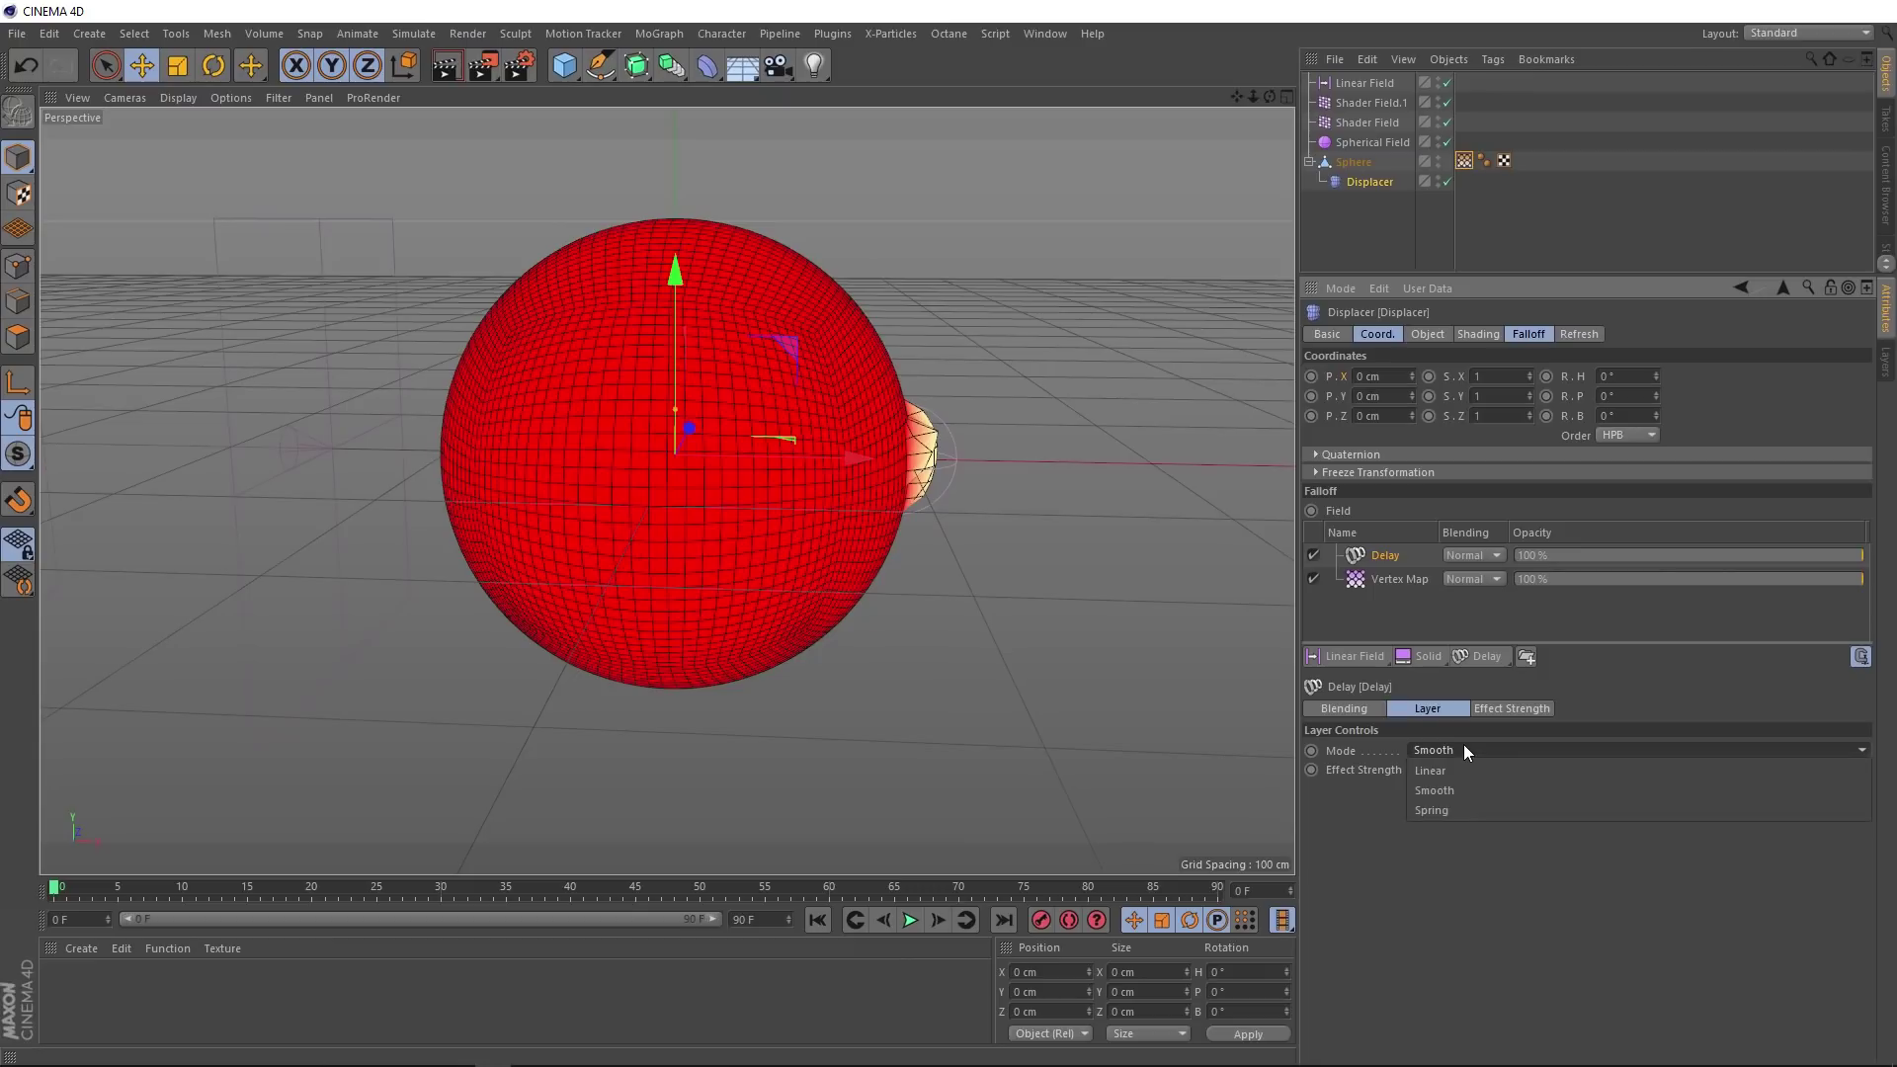
click(1460, 812)
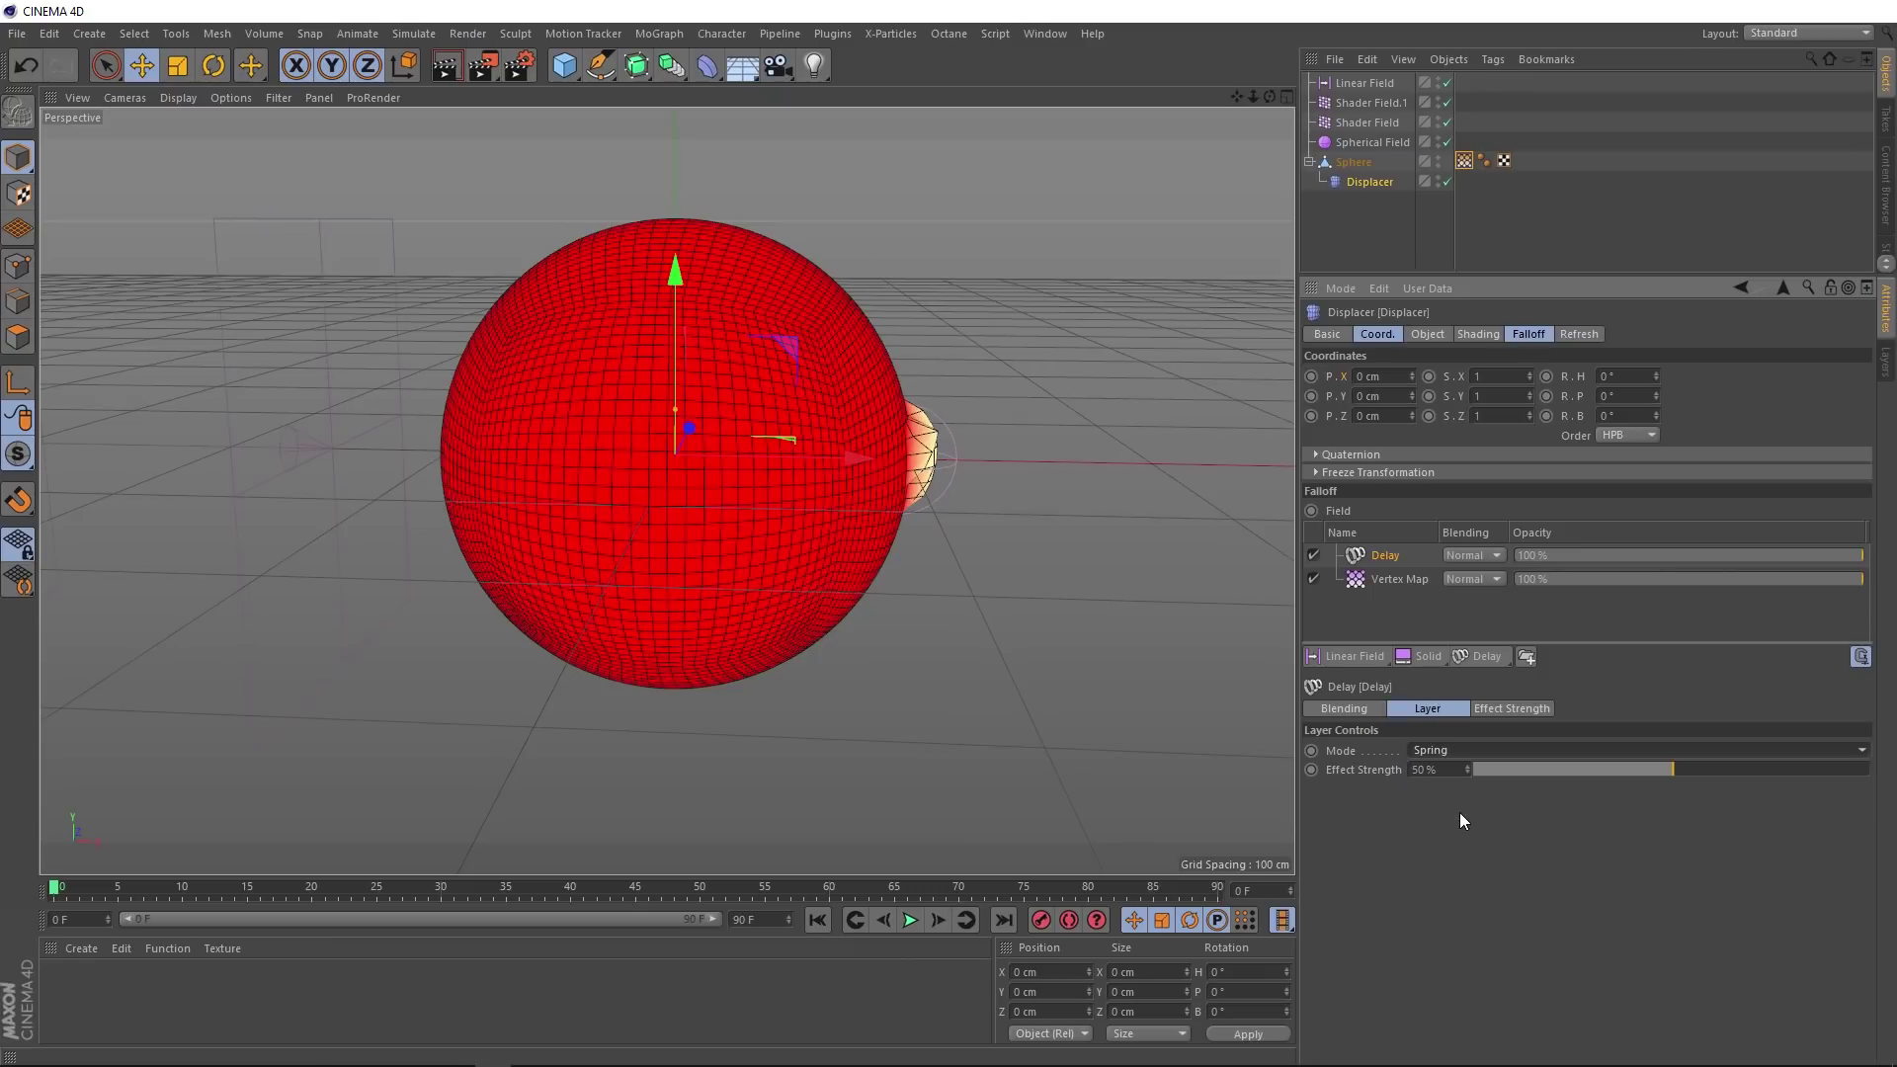
click(909, 921)
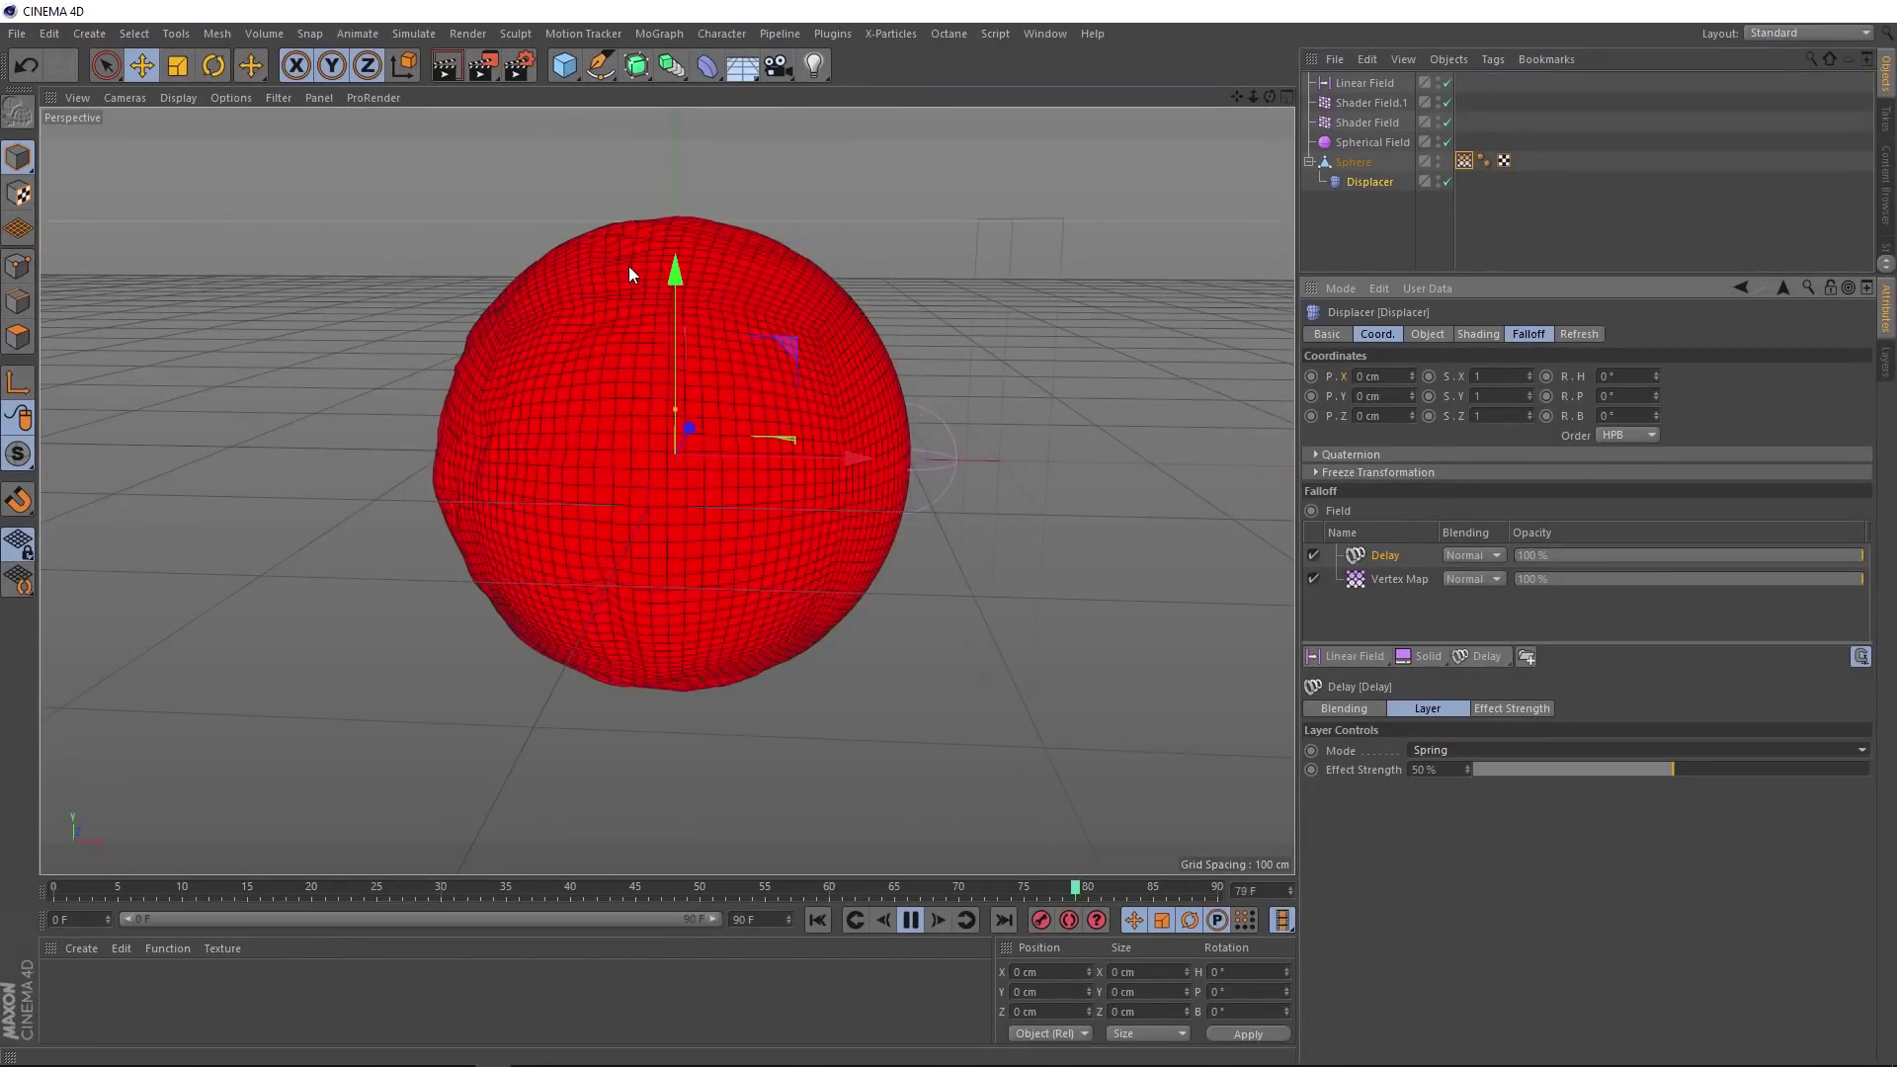
click(905, 916)
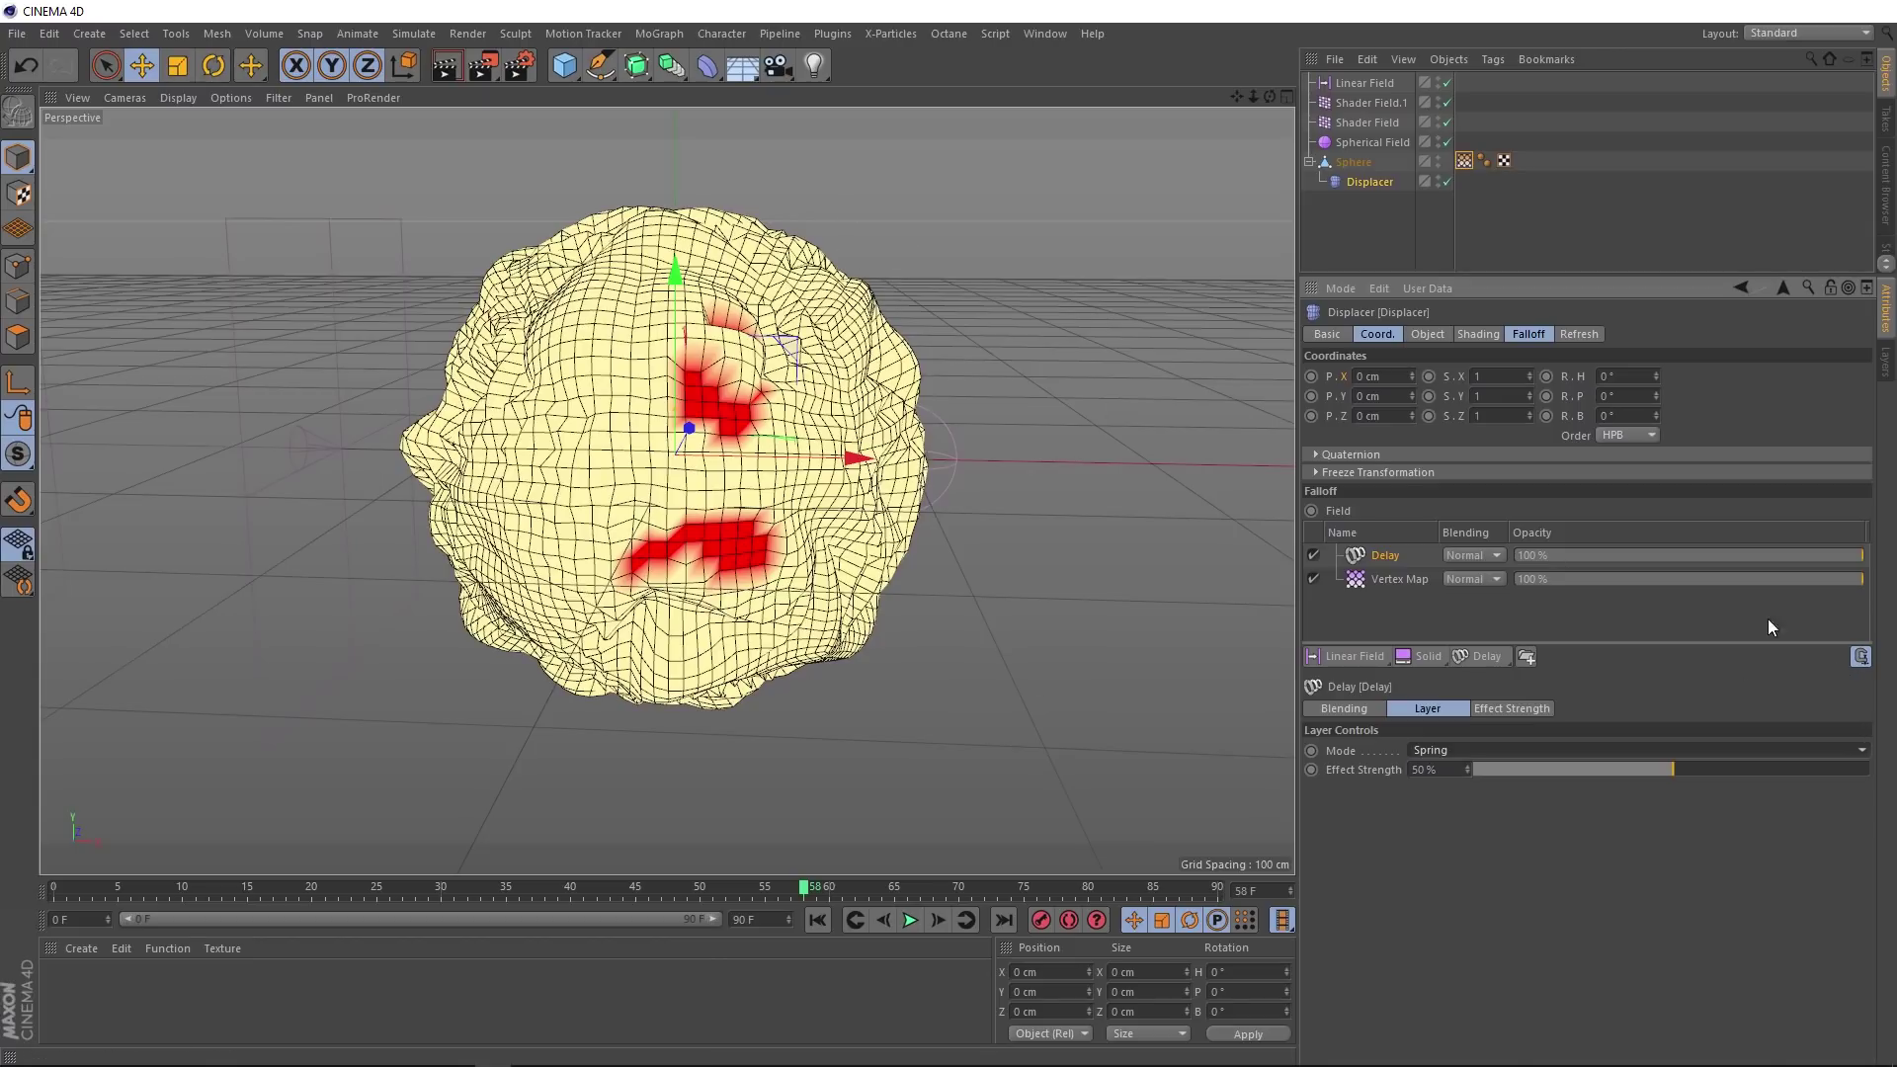
Step: Disable value clamping for the Displacer's falloff fields and replay the animation from the first frame
click(1860, 656)
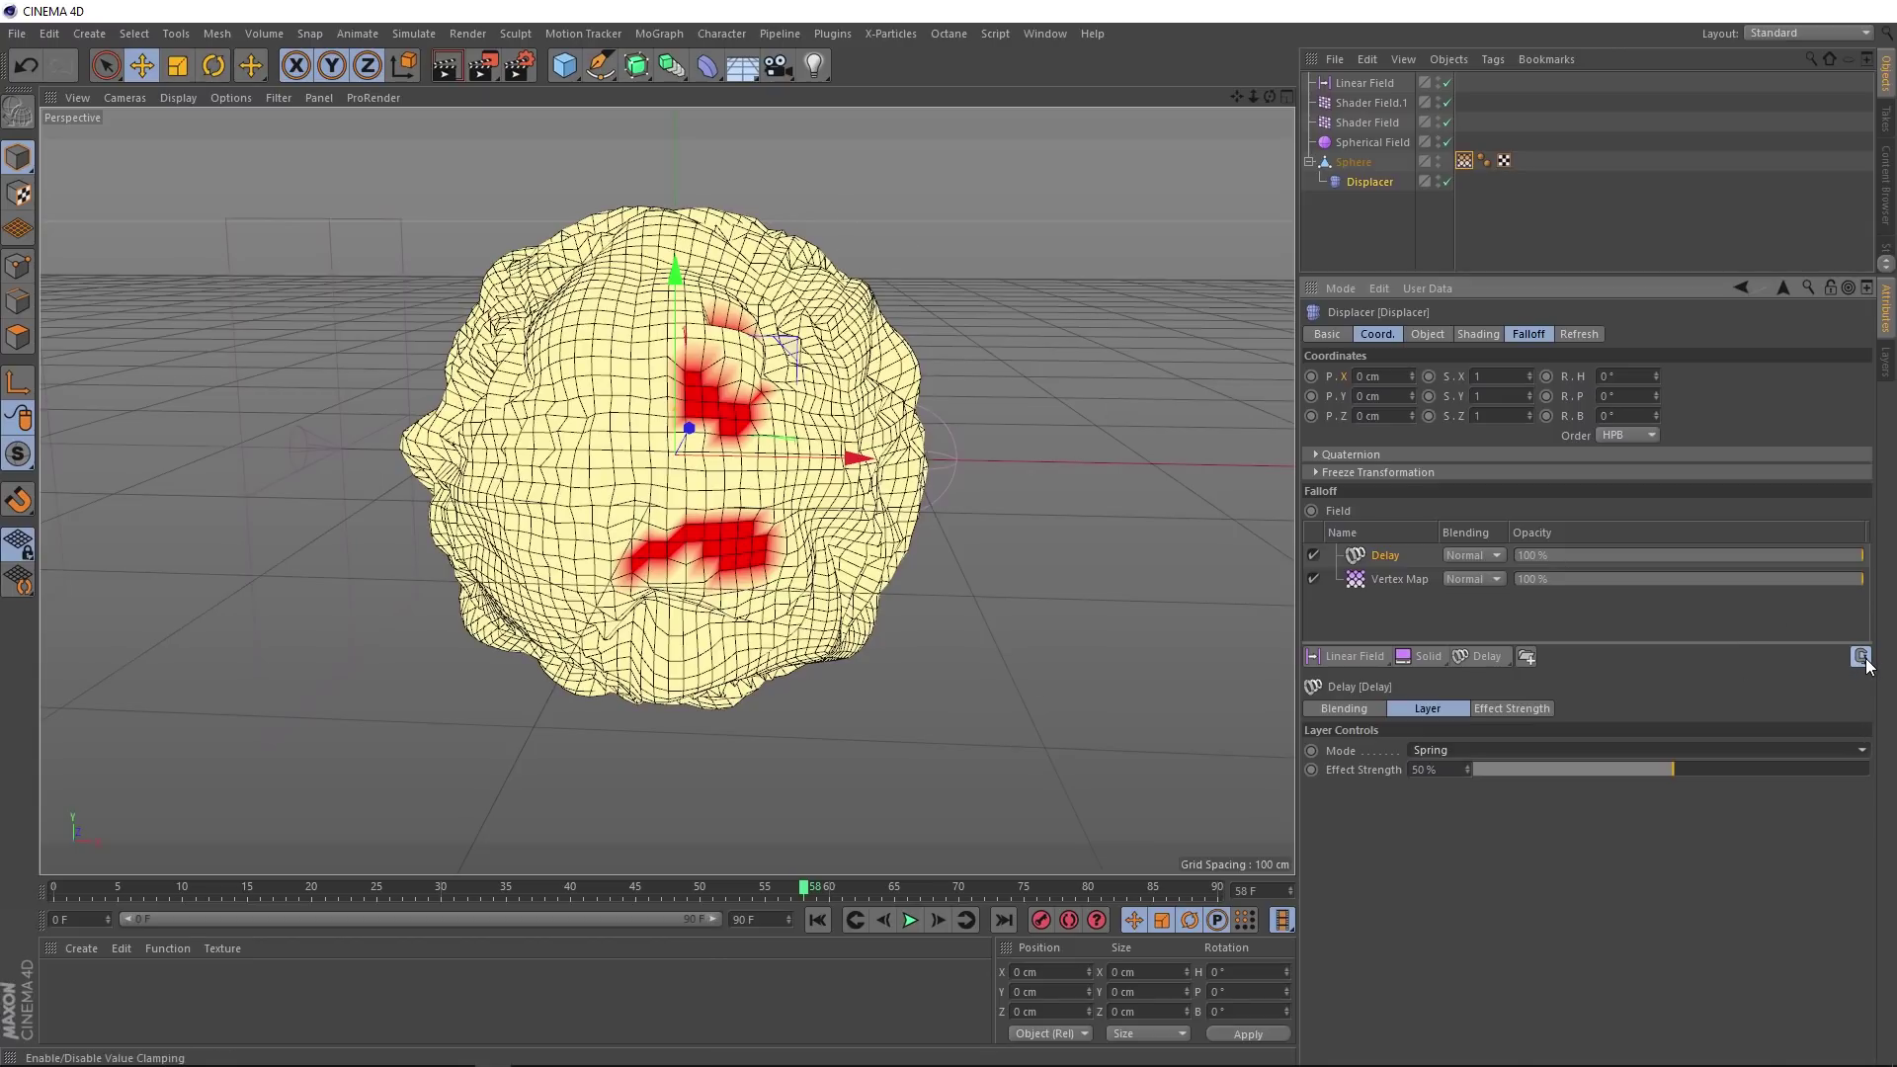
click(818, 919)
click(910, 920)
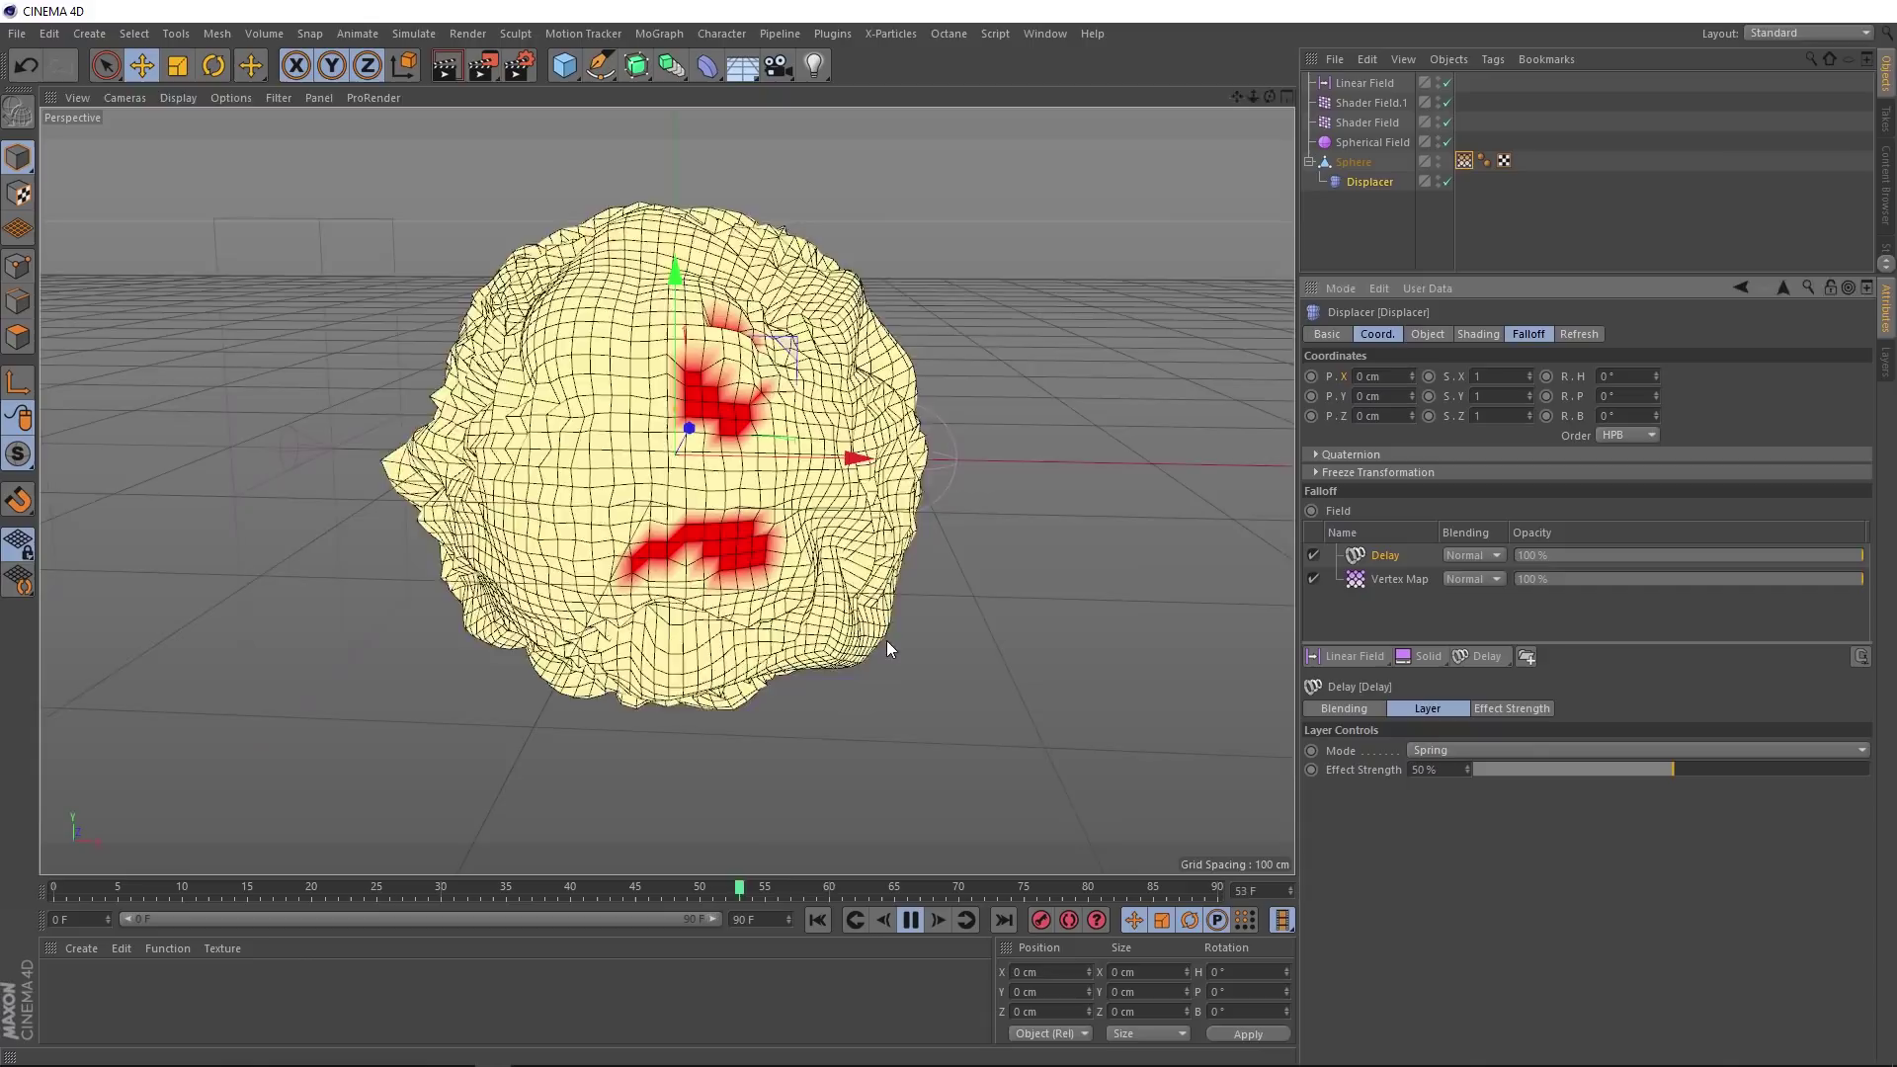
Step: Inspect the playing displacement from another angle, return to the first frame and render the view
alt+drag(887, 640, 837, 652)
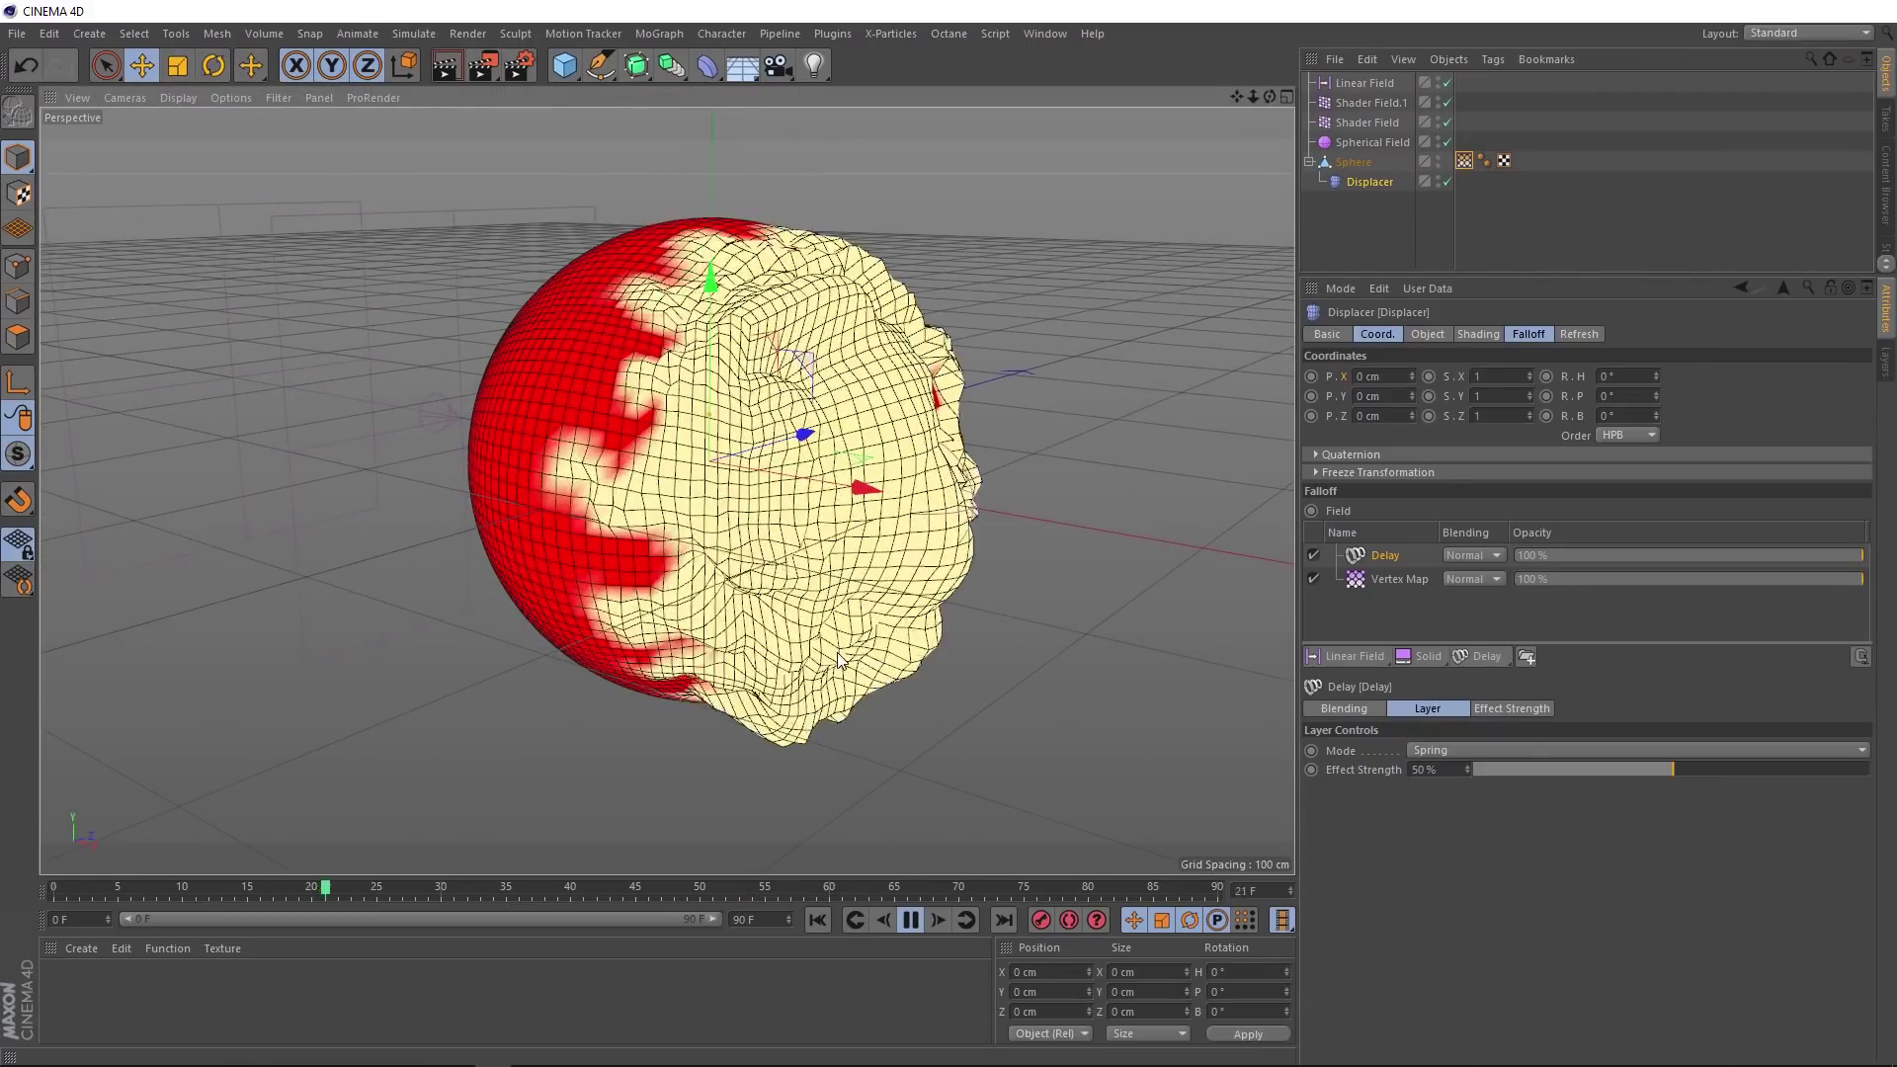
click(909, 927)
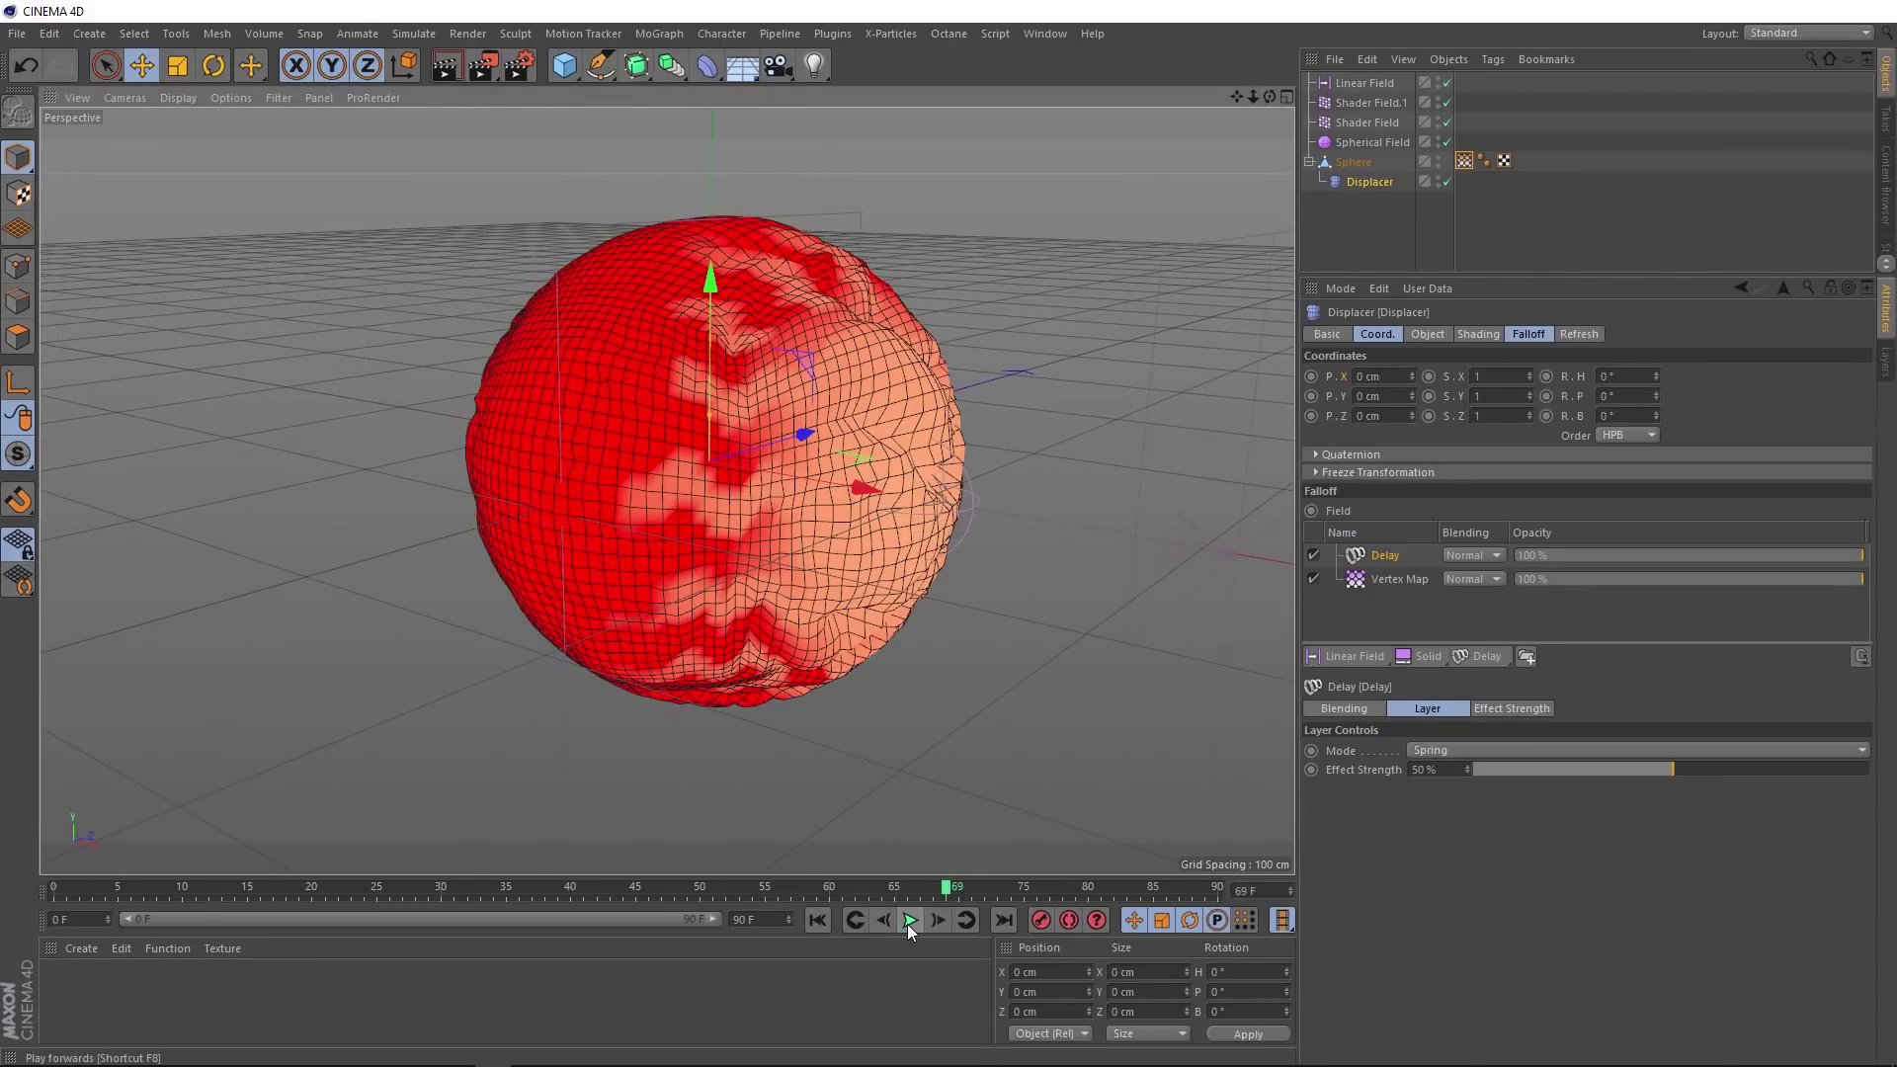
click(818, 922)
click(445, 65)
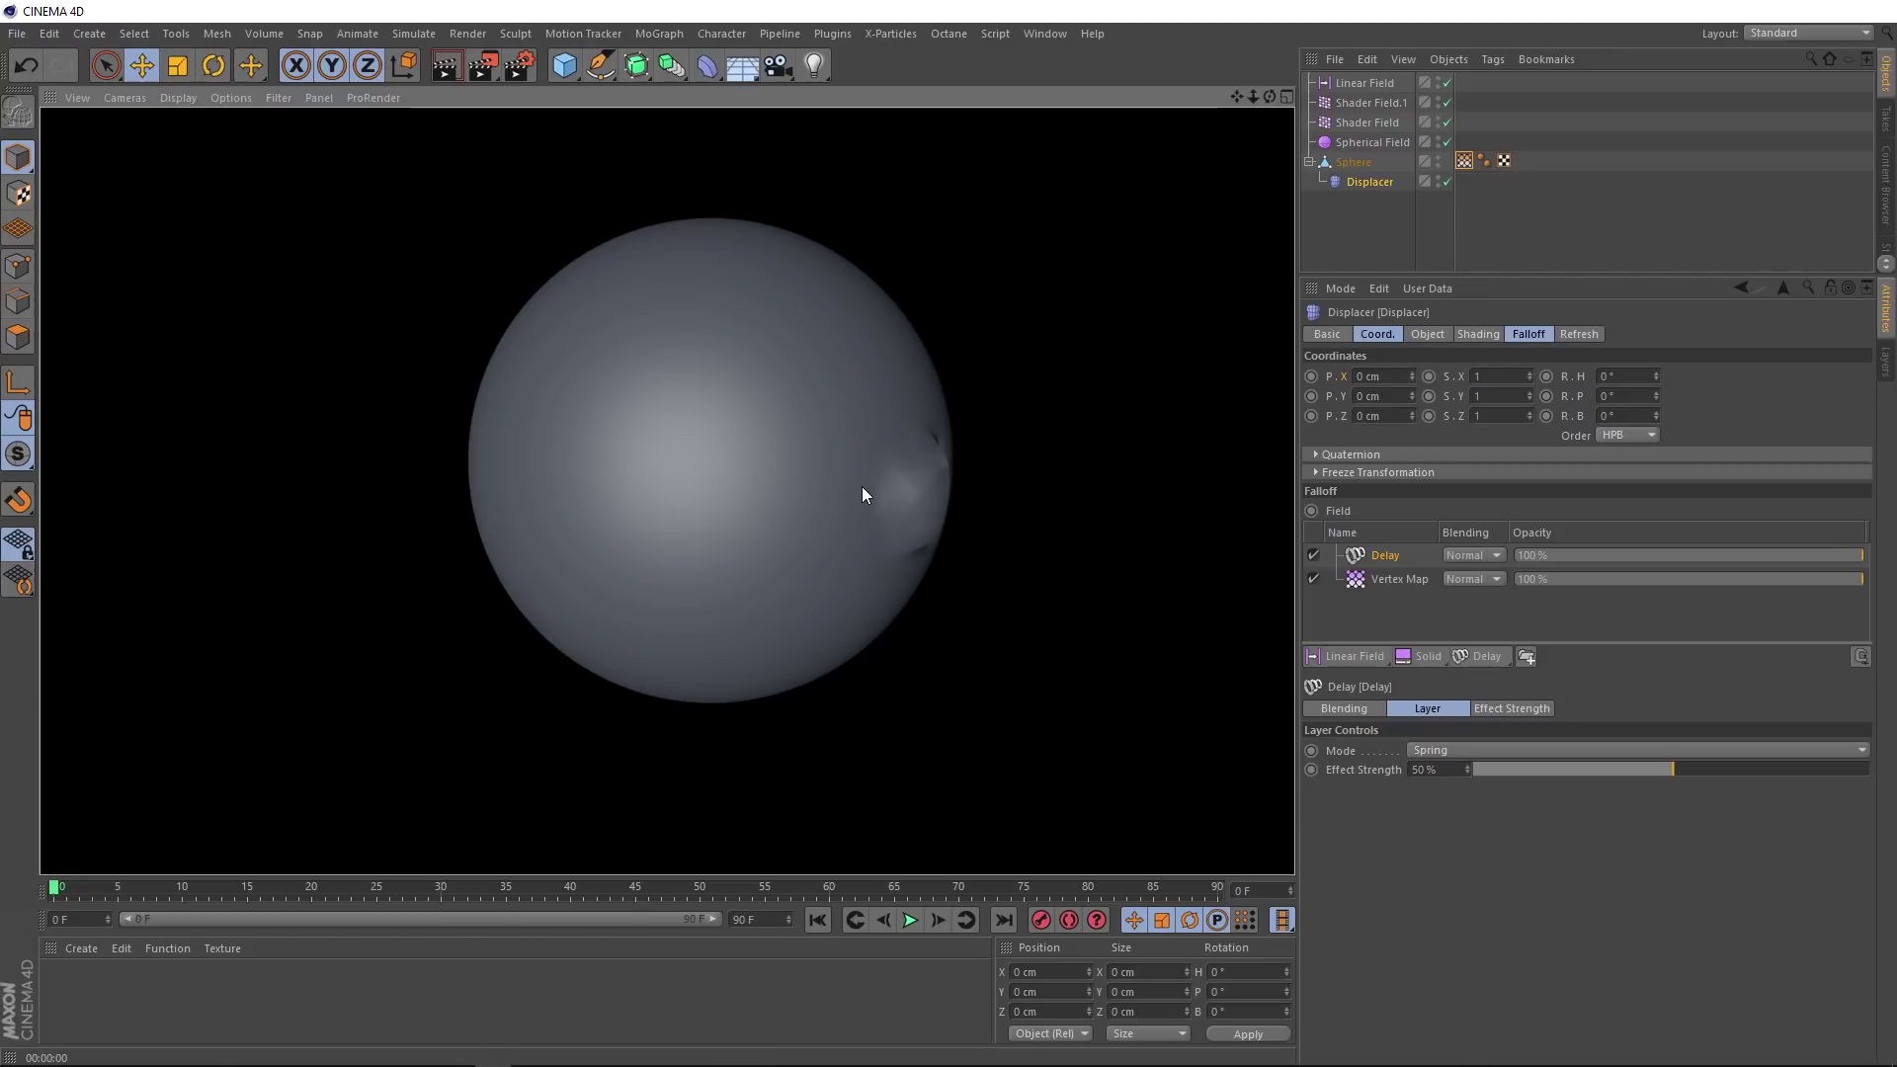
Step: Create a new material and set its colour to yellow with H 58°, S 97% and V 98%
double_click(139, 1004)
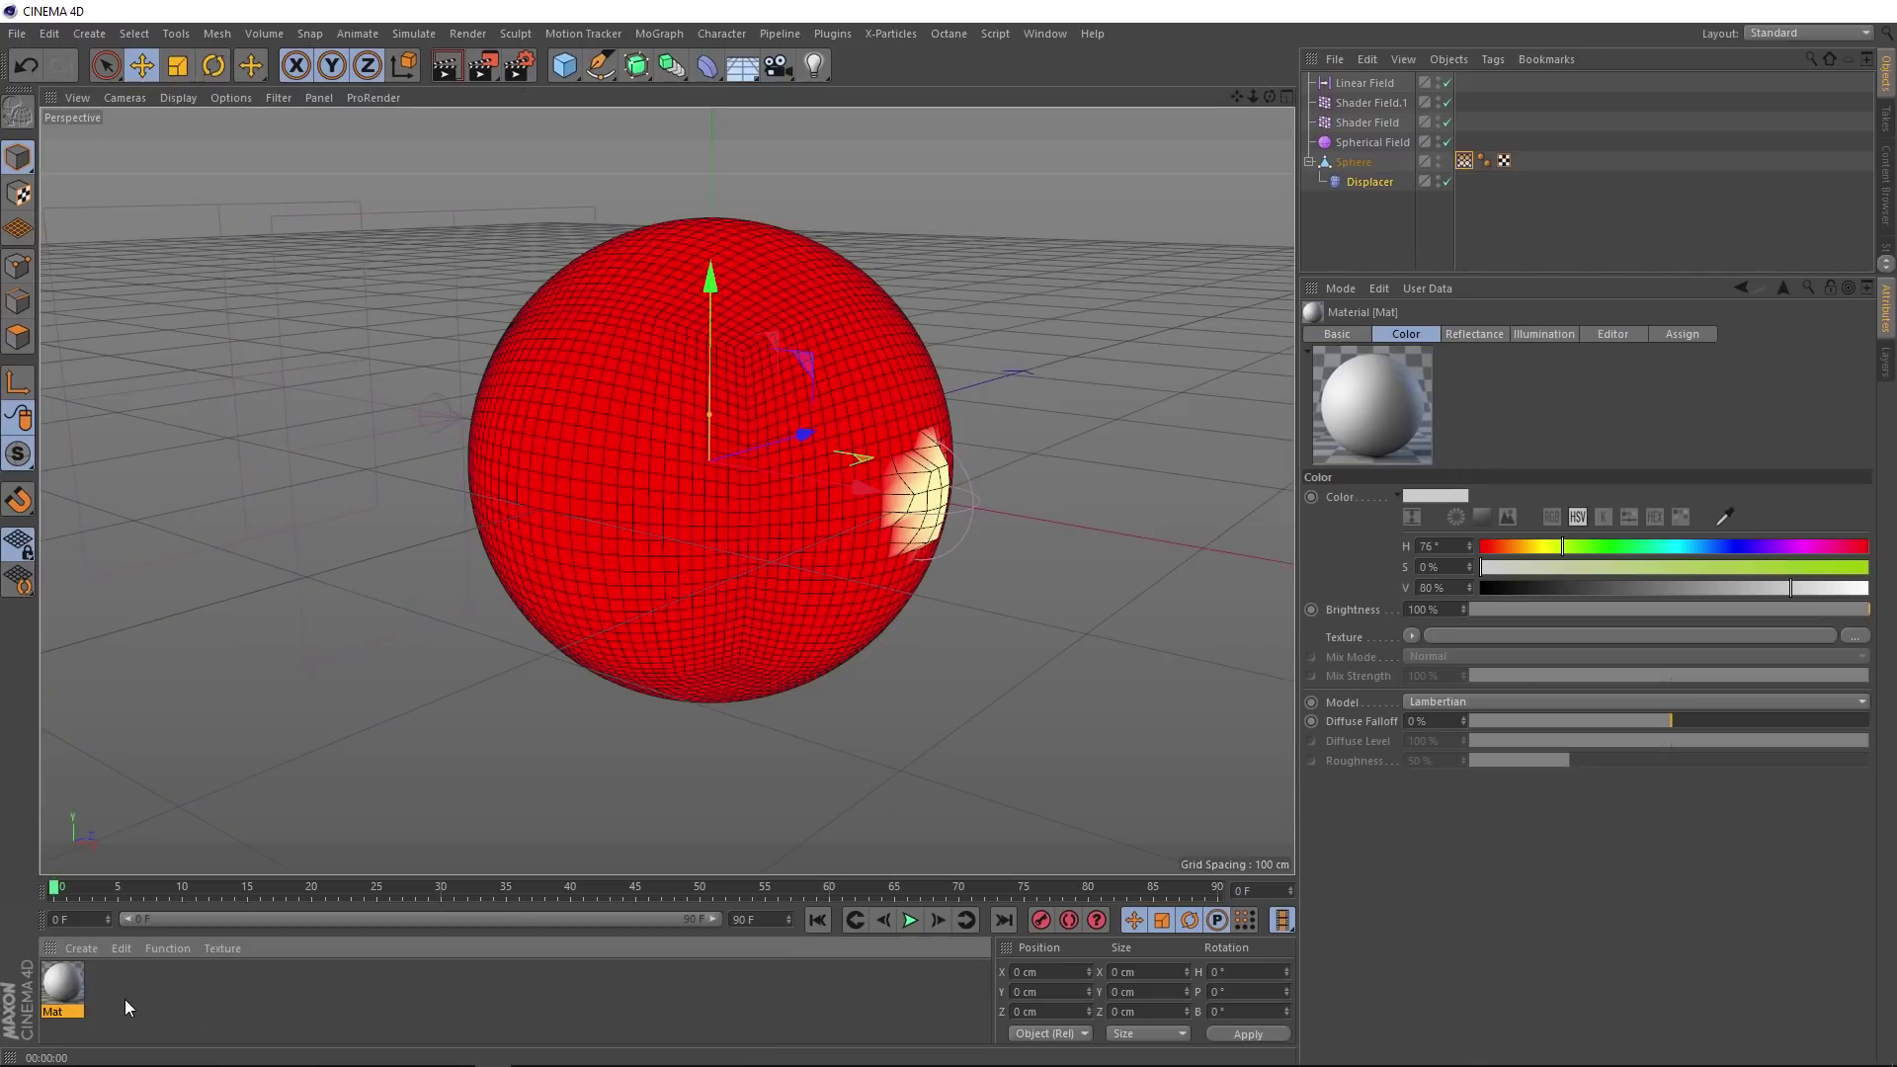
double_click(58, 986)
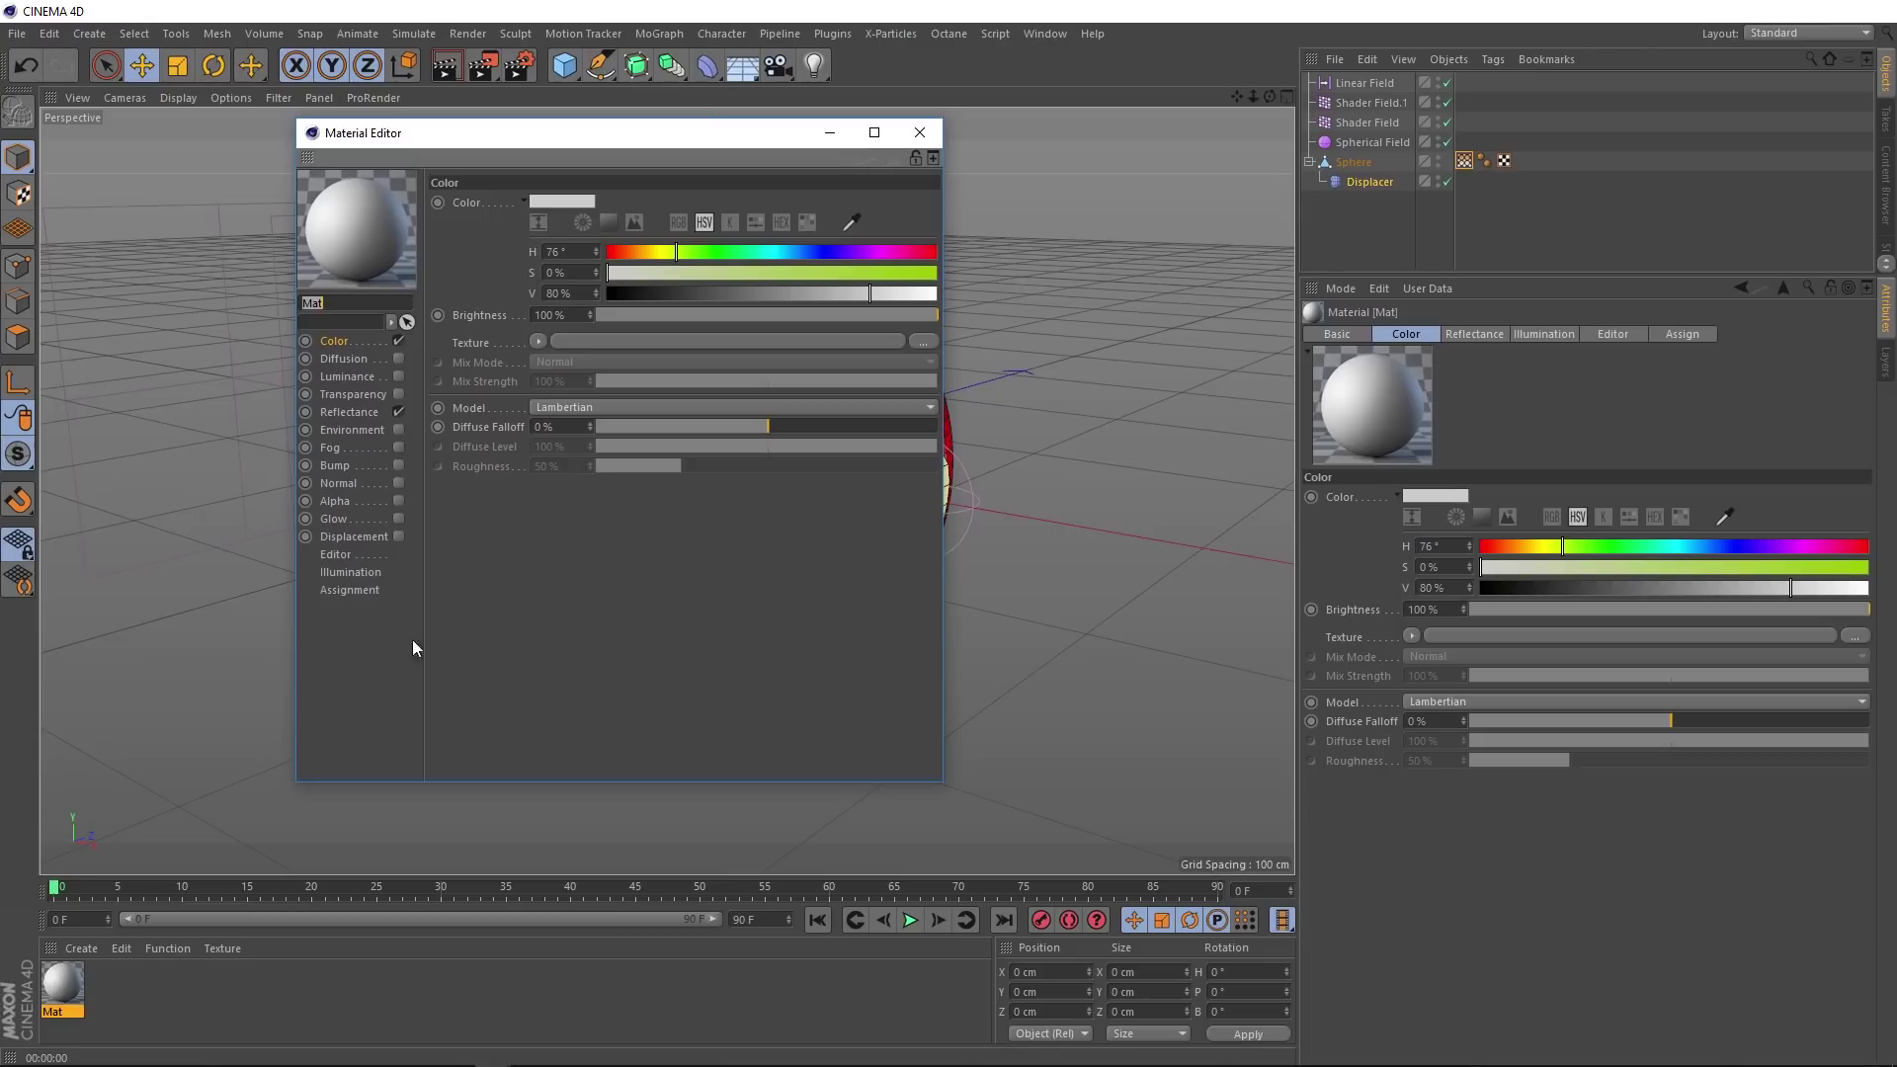
click(559, 201)
drag(556, 199, 487, 205)
drag(663, 218, 746, 241)
click(508, 272)
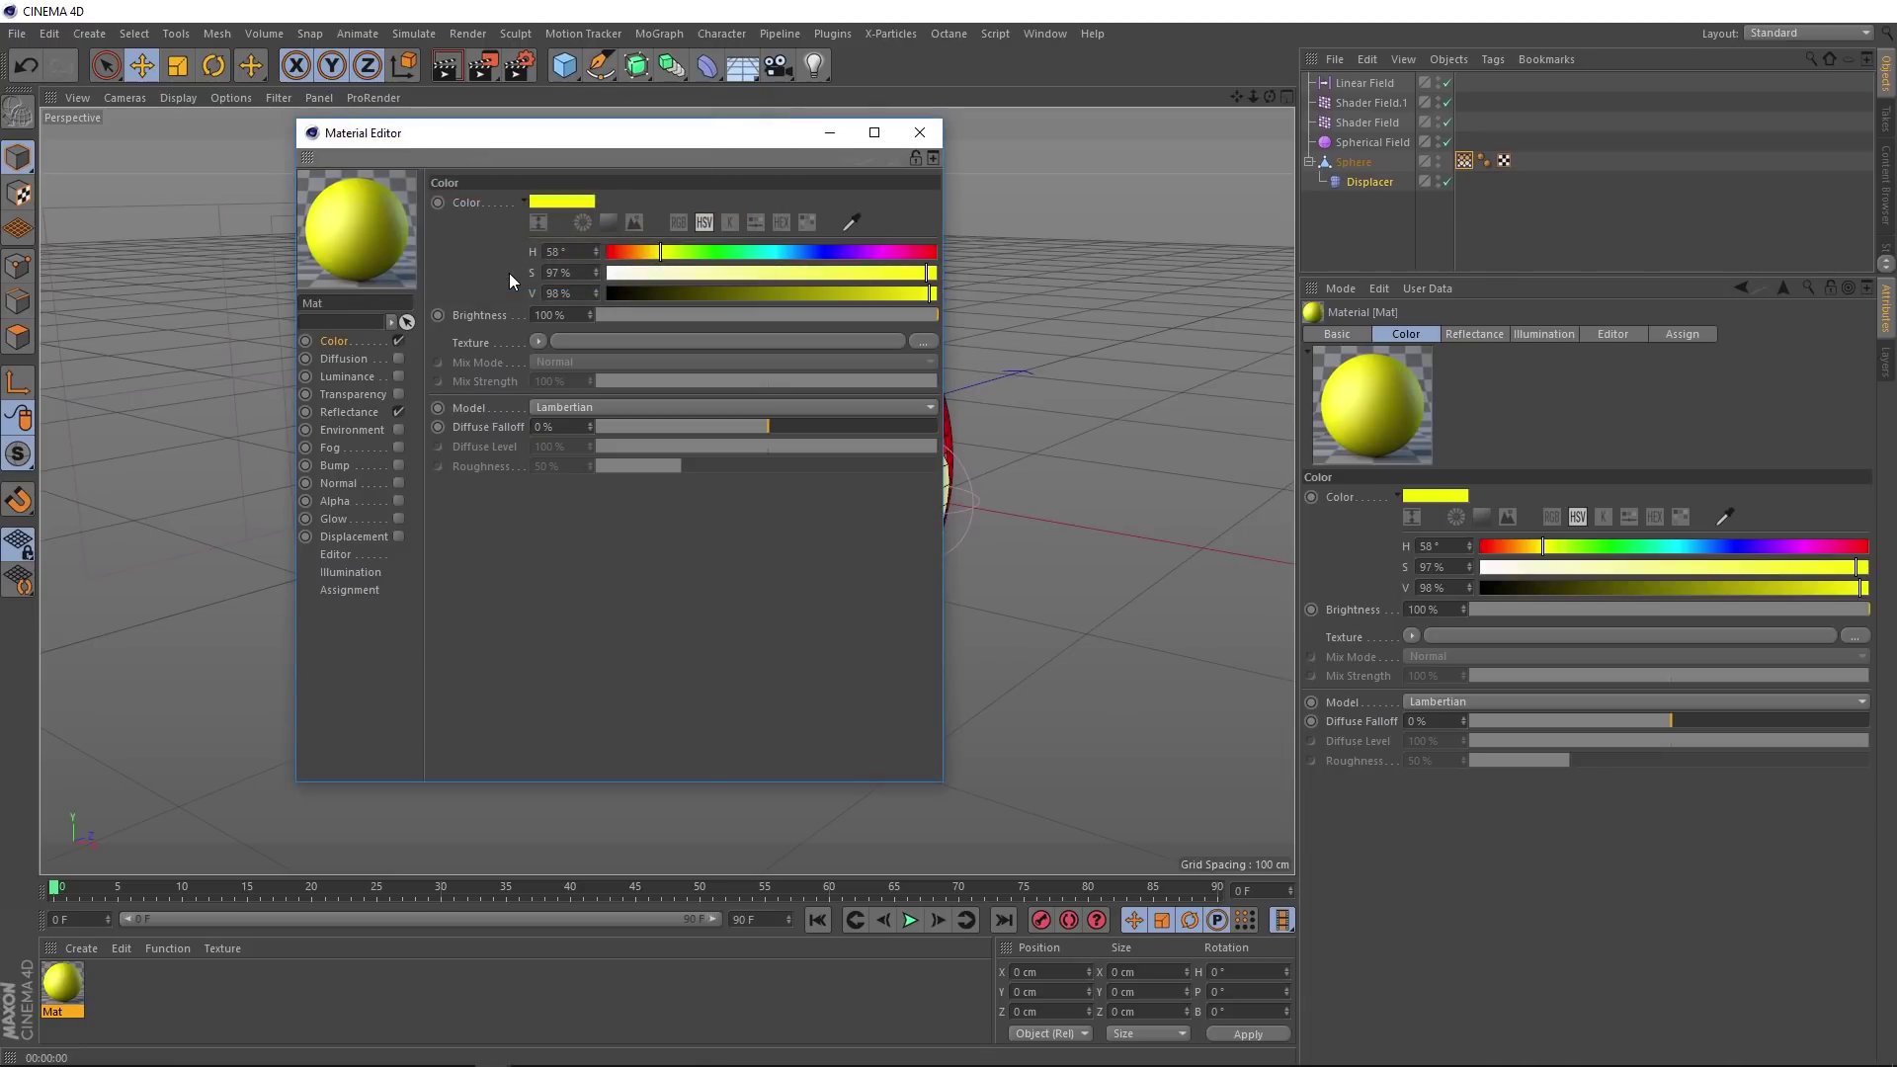
Step: Create a second material with a dark grey colour of 0% saturation and 15% value
double_click(146, 999)
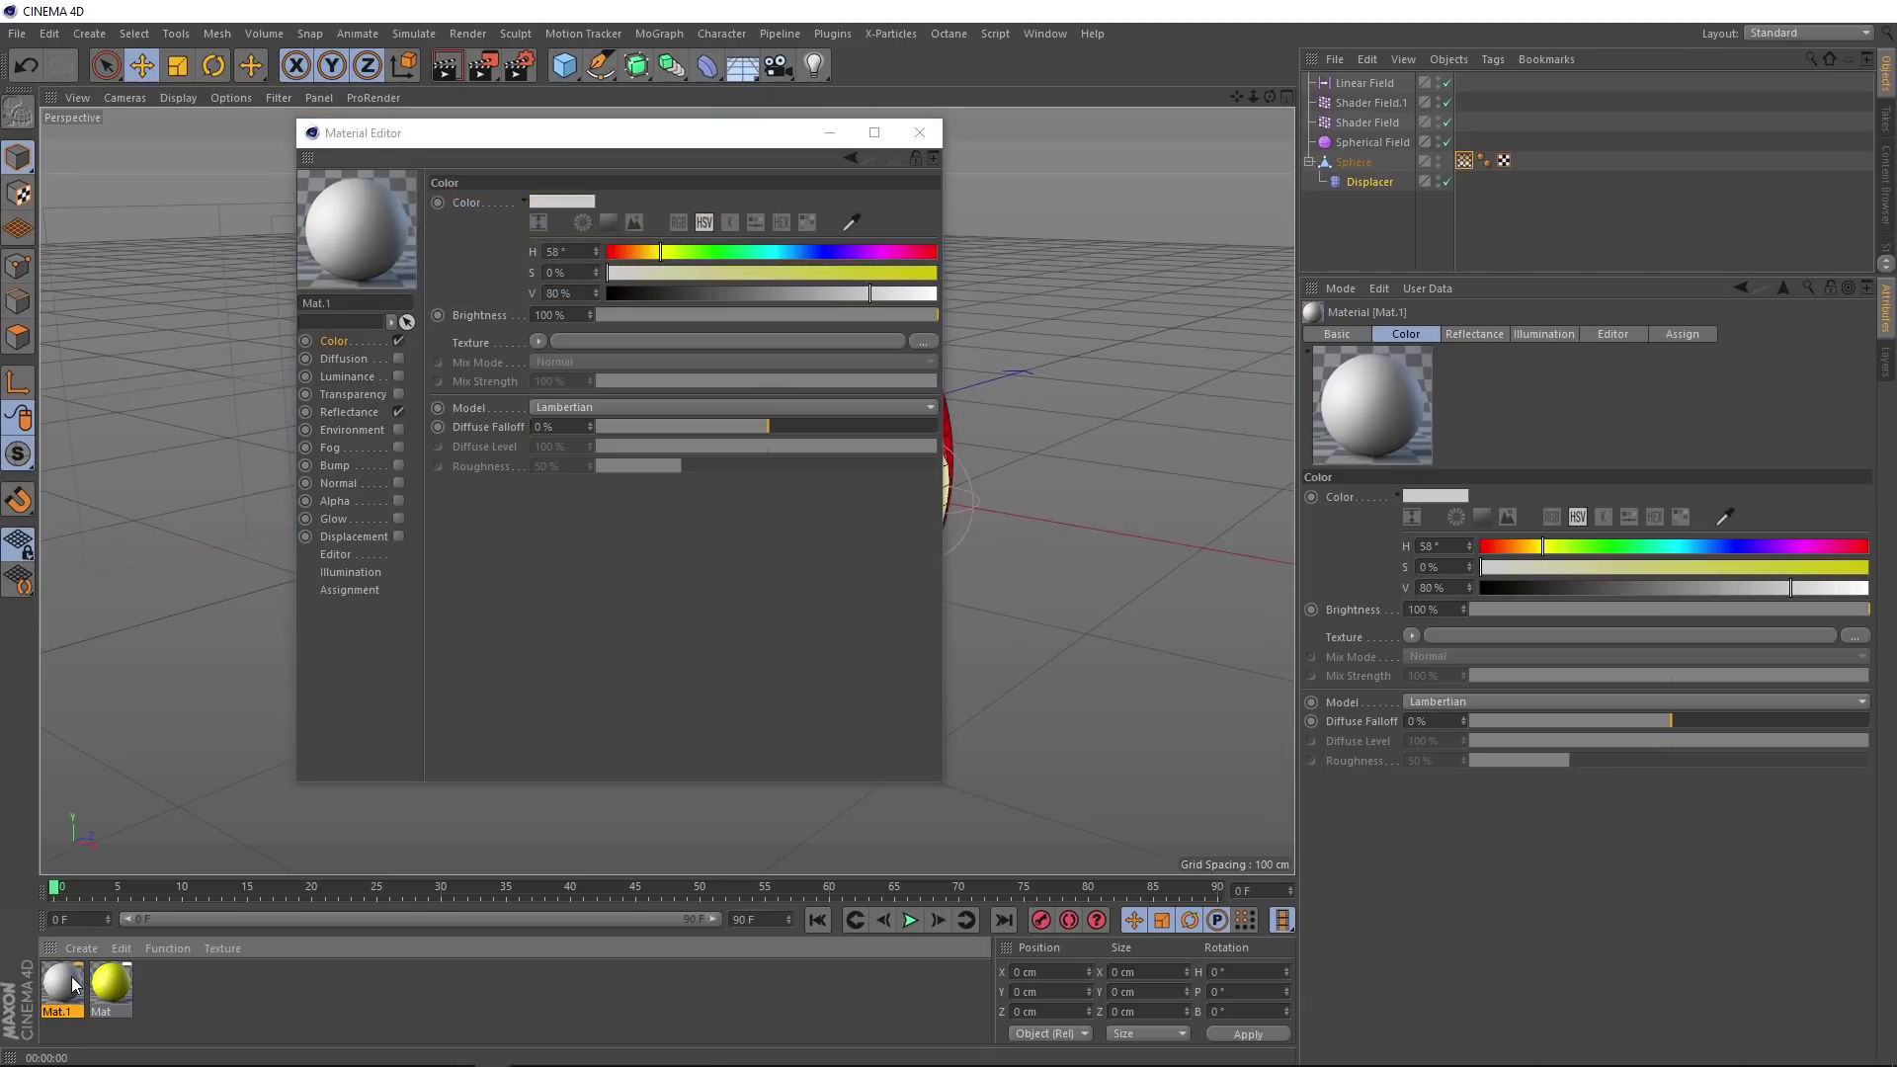
click(561, 200)
drag(694, 240, 500, 248)
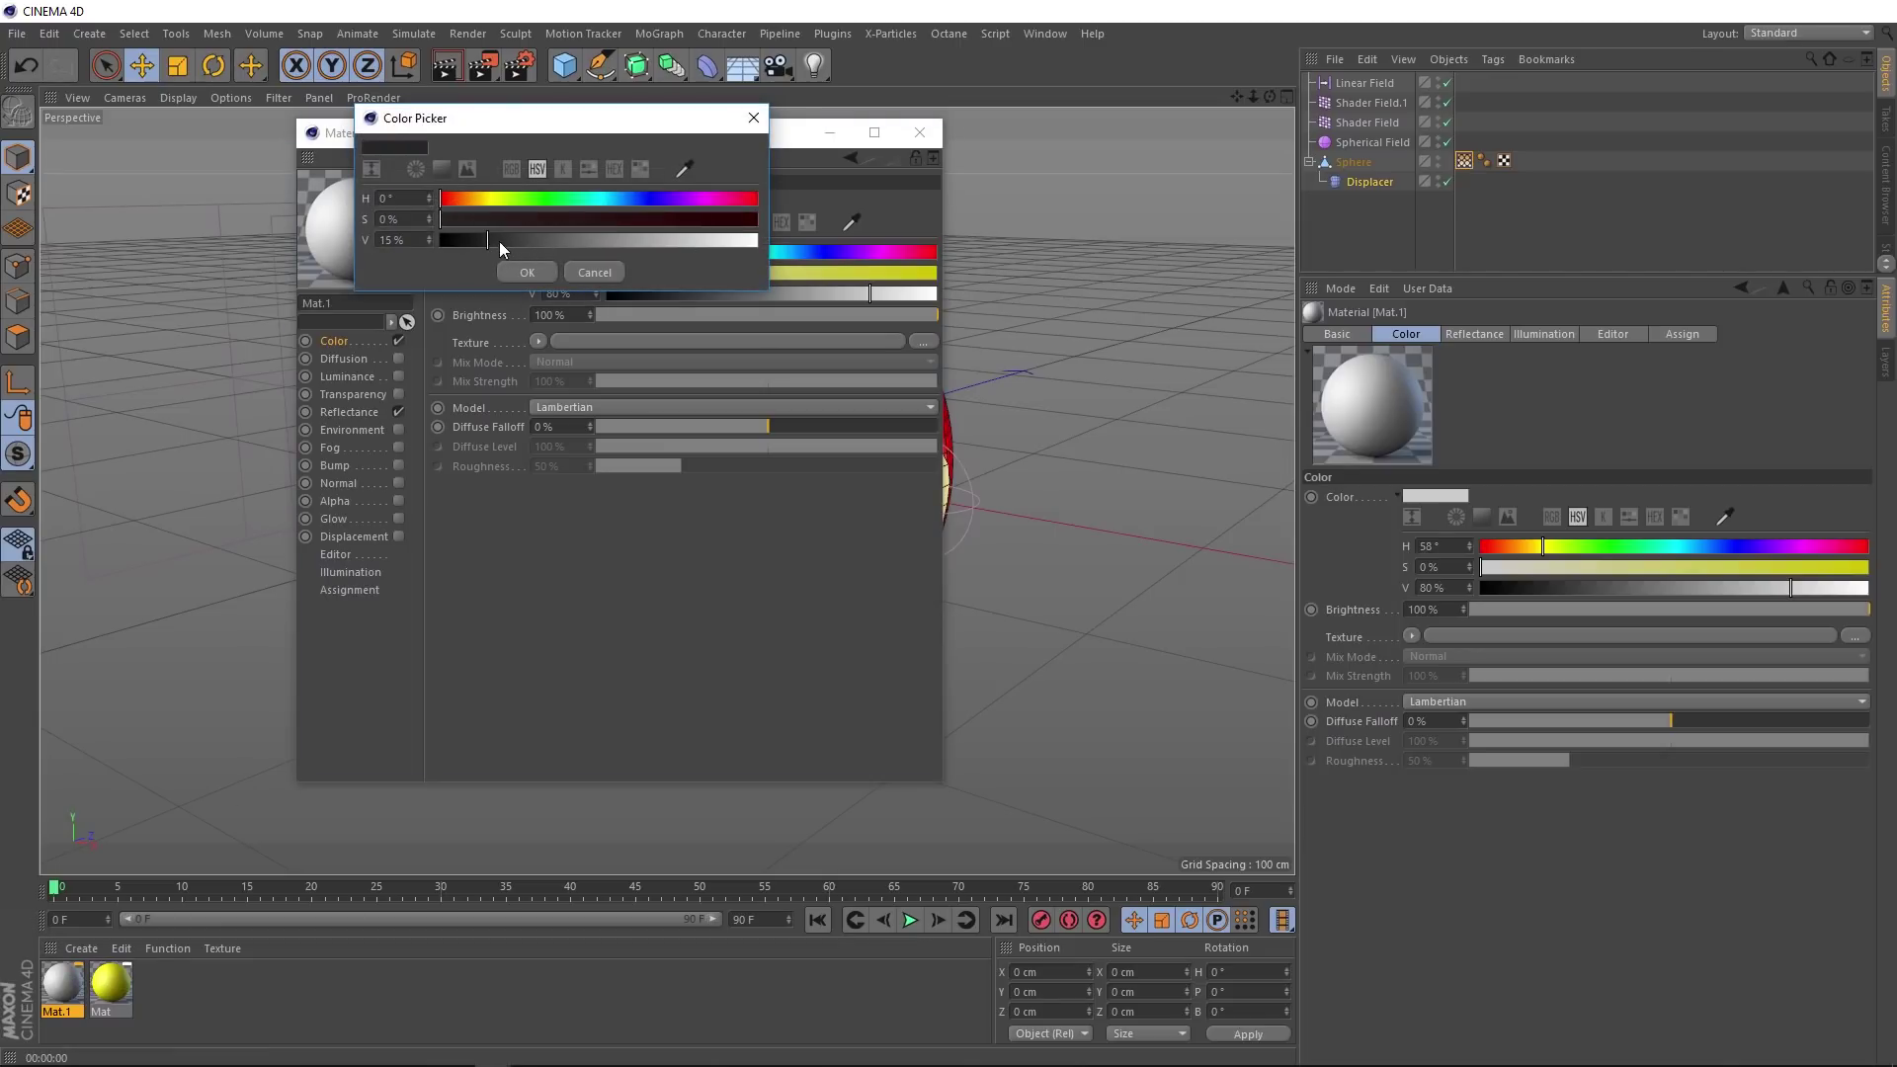
click(524, 273)
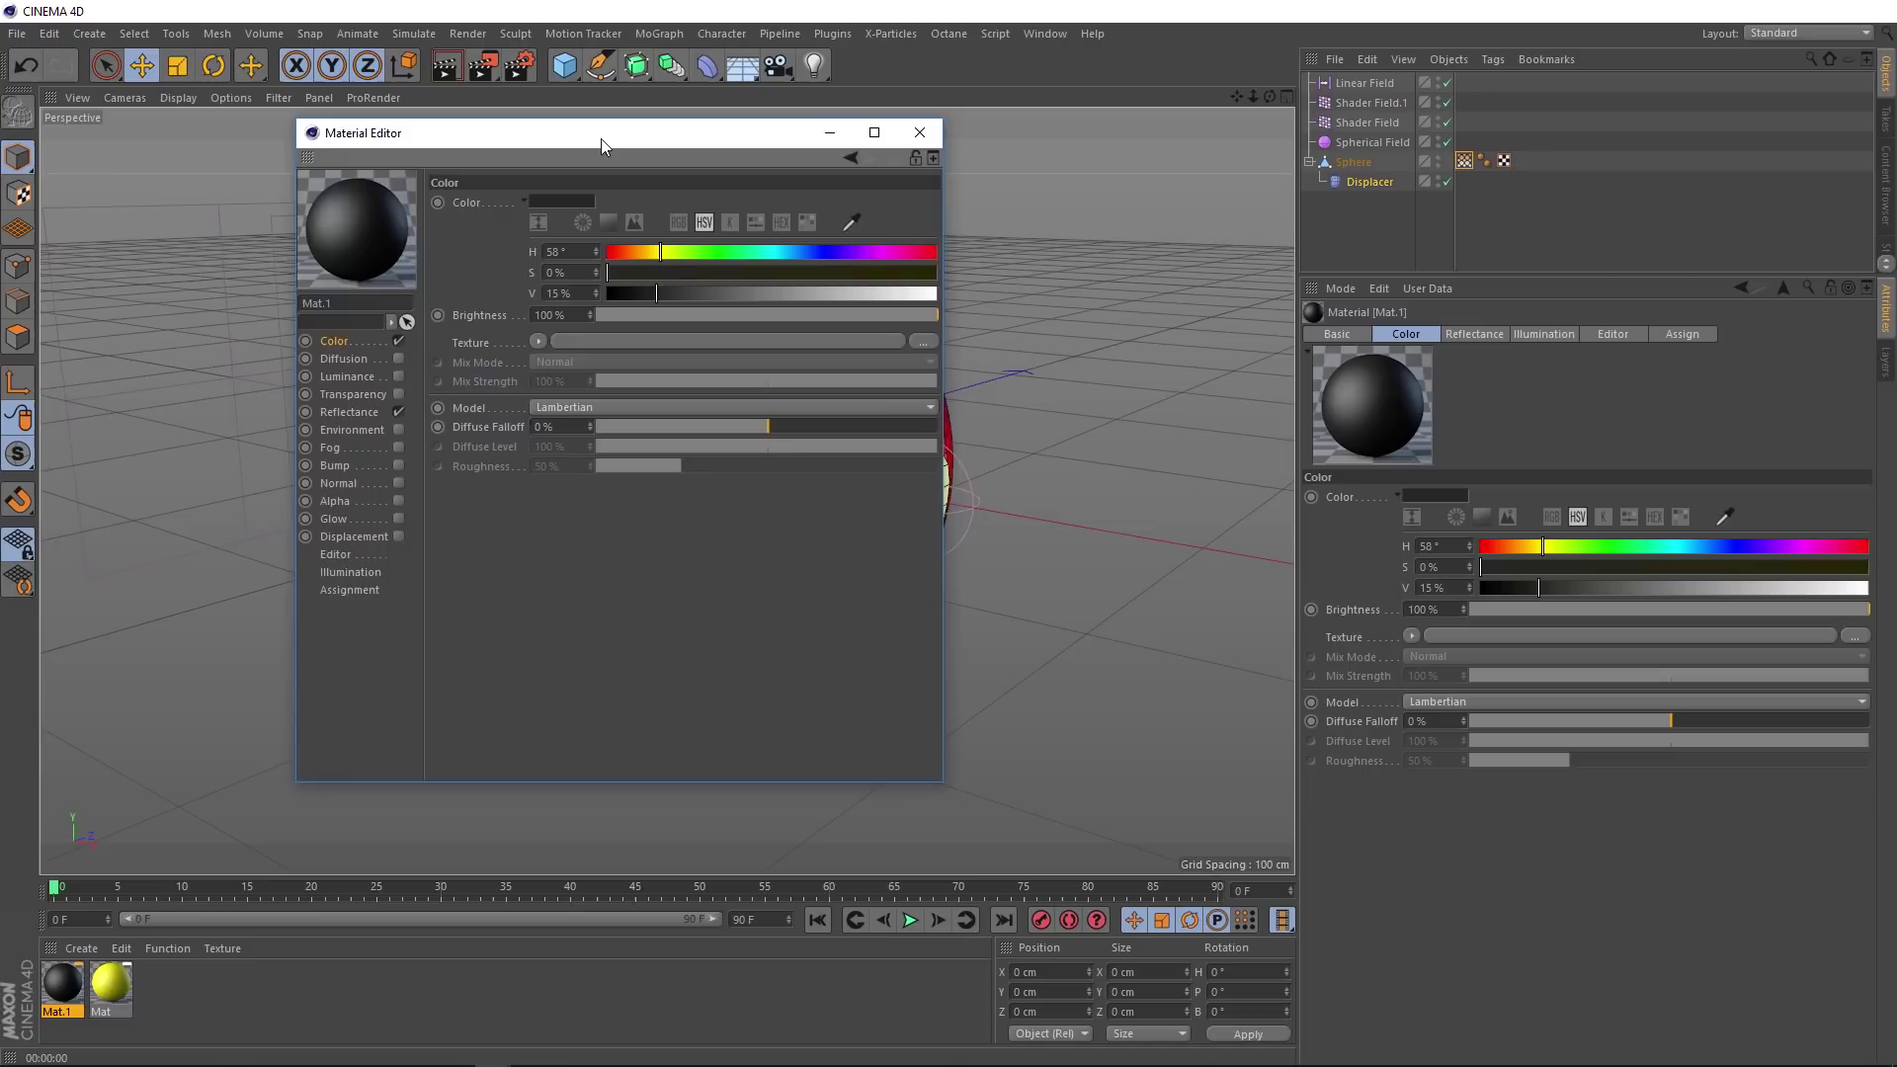
Step: Apply the yellow material to the Sphere, followed by the dark material on top of it
drag(596, 139, 684, 729)
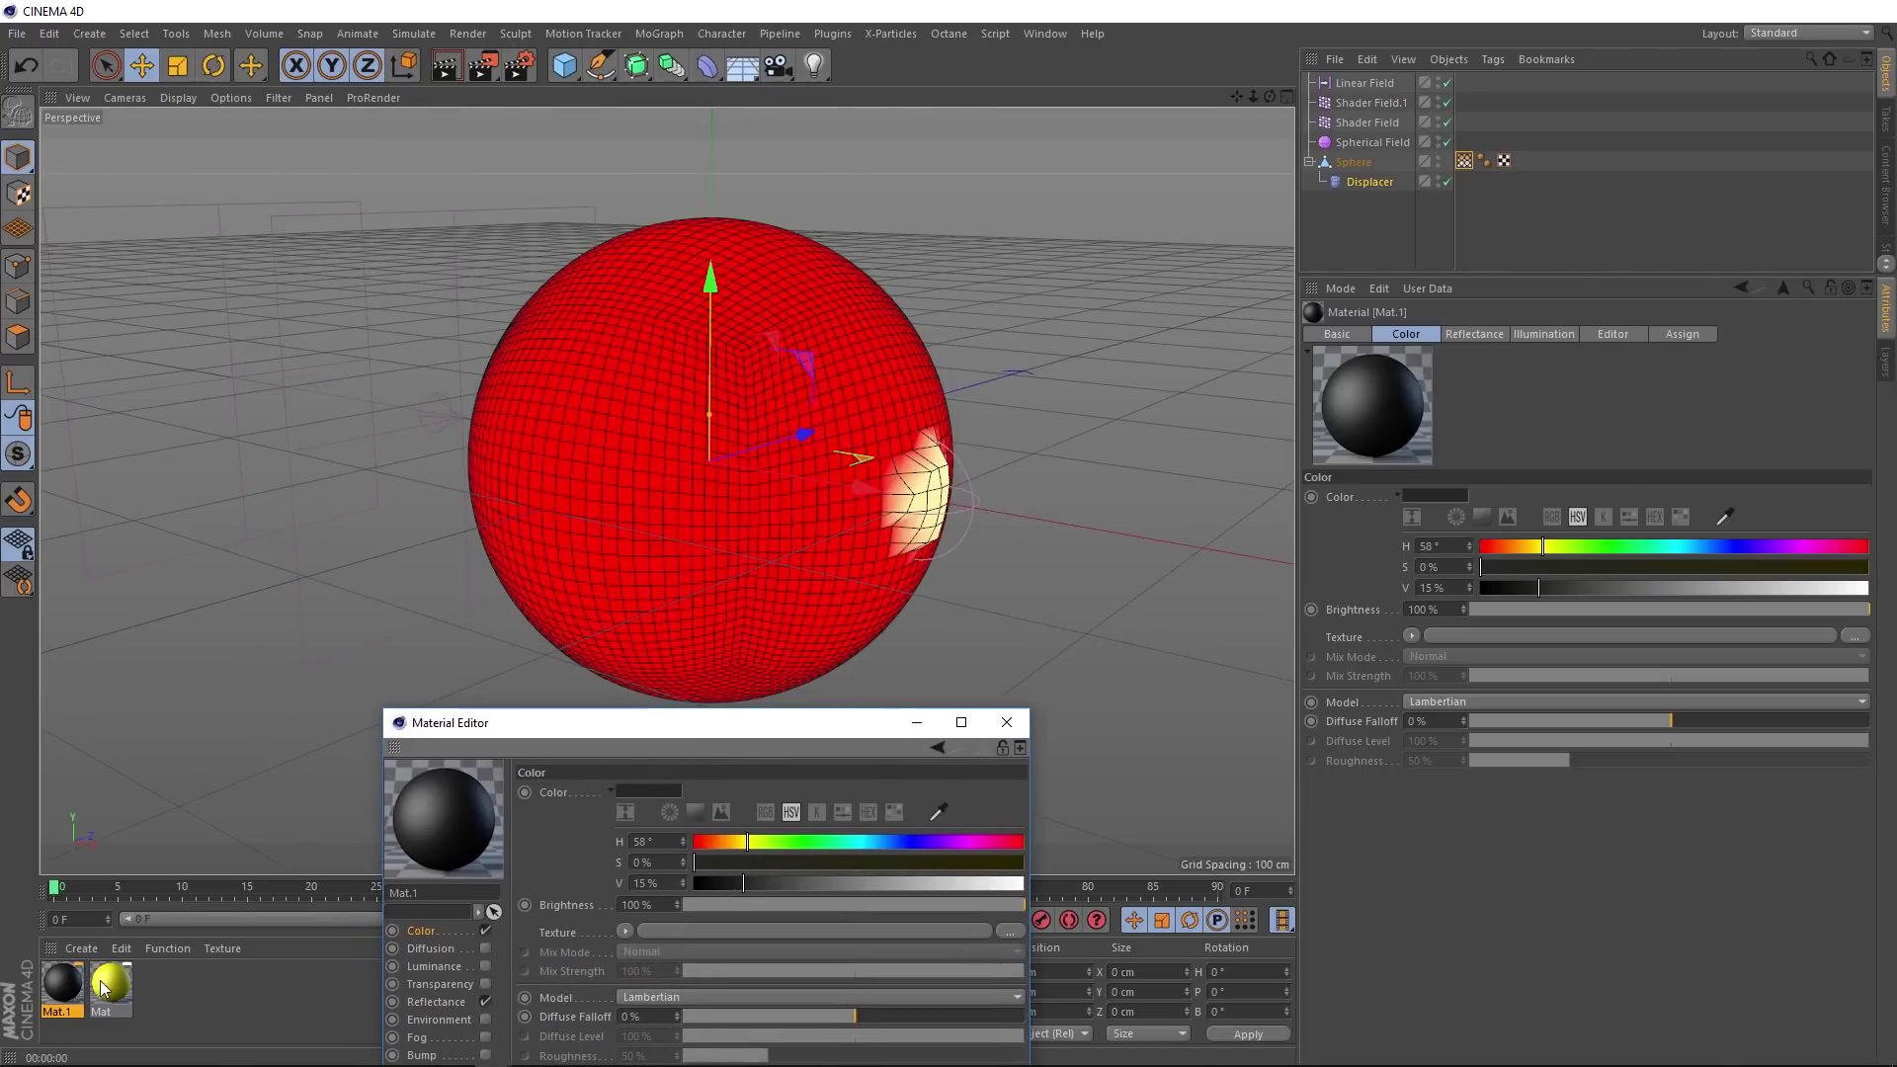
drag(99, 988, 1364, 166)
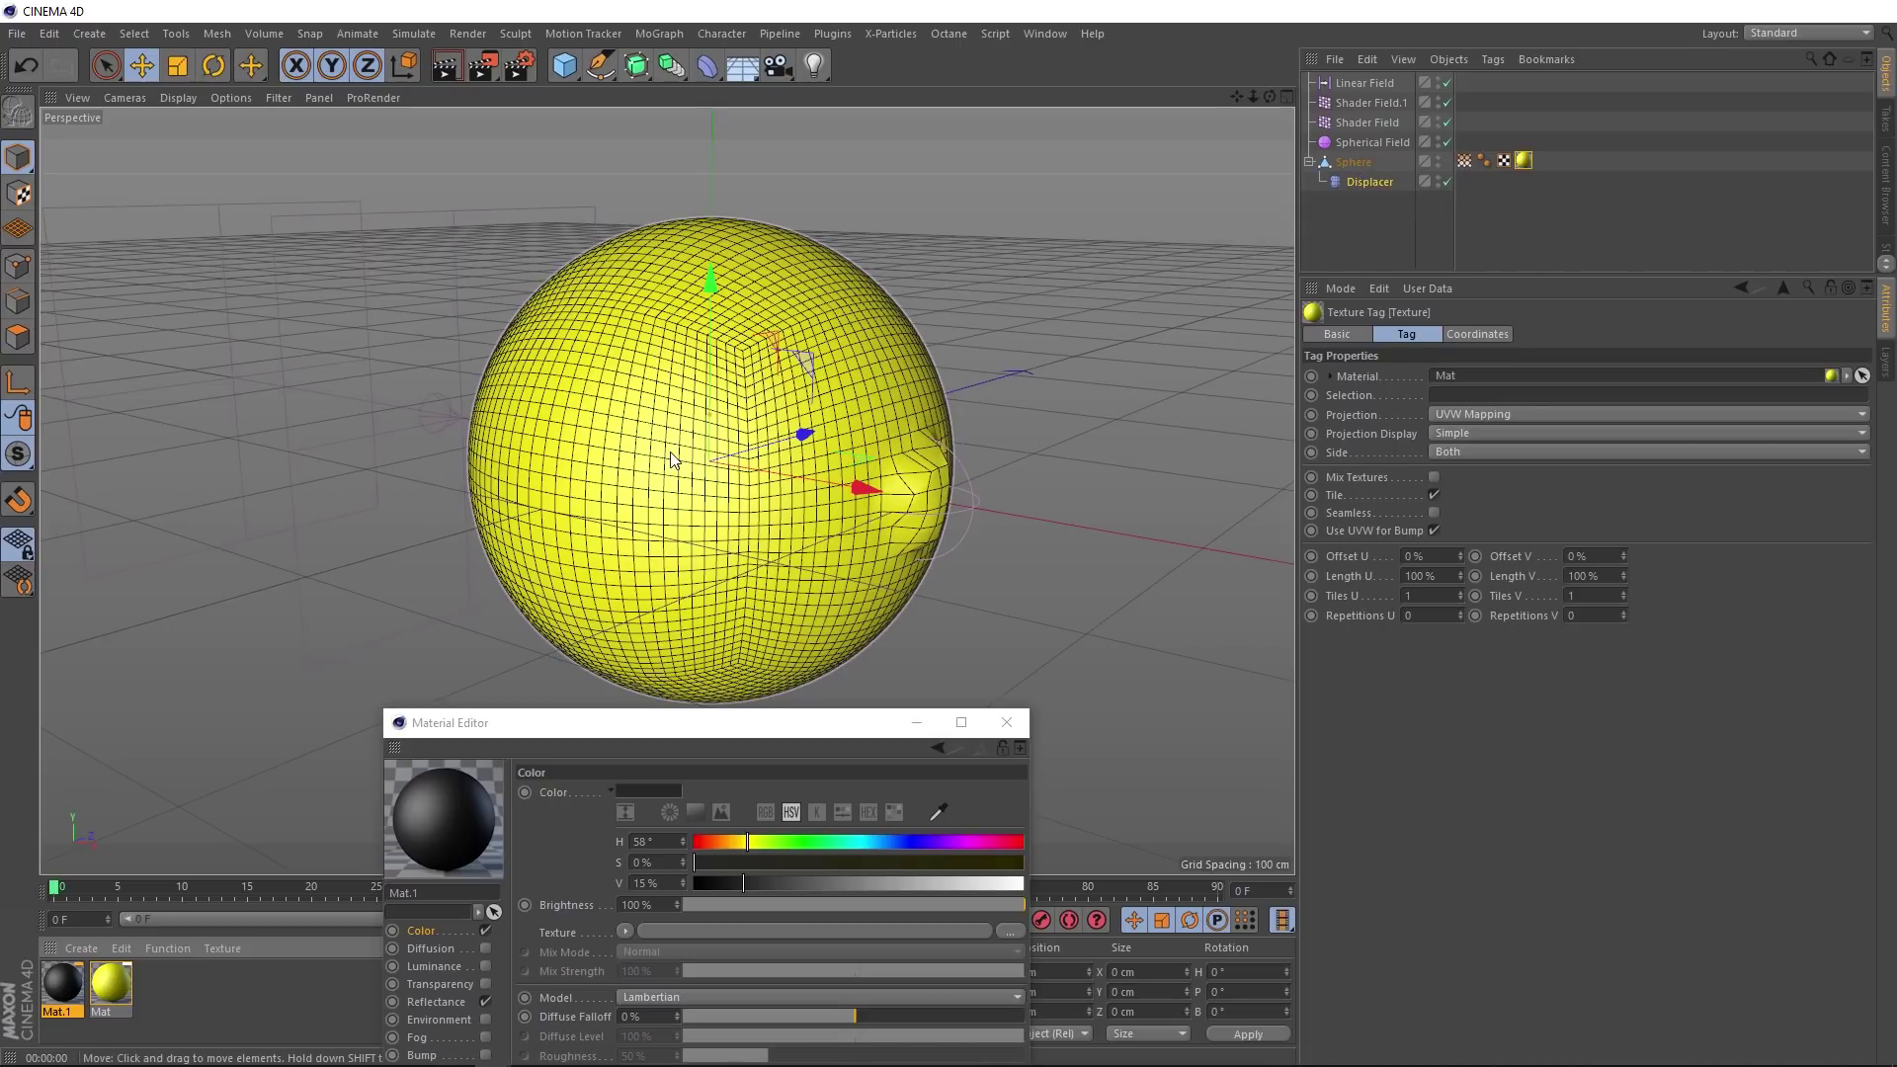
click(57, 993)
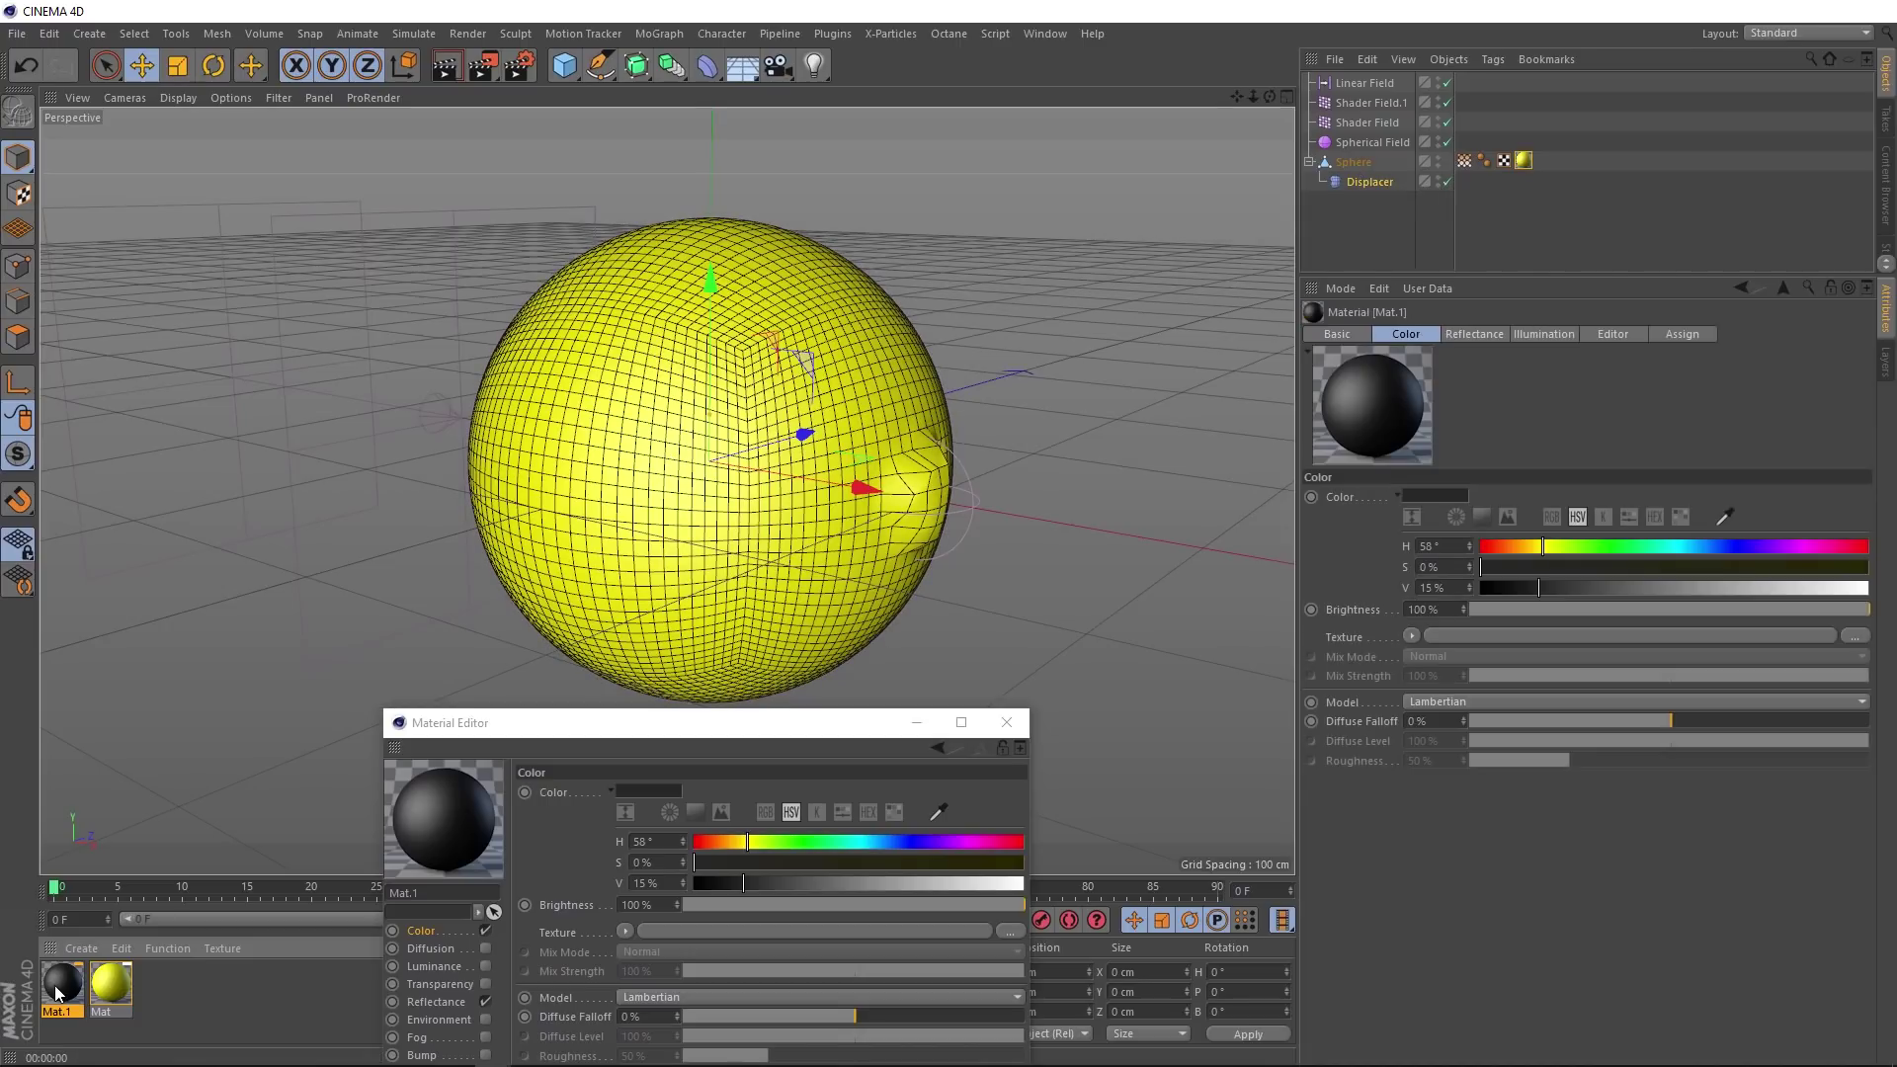
drag(57, 993, 1355, 164)
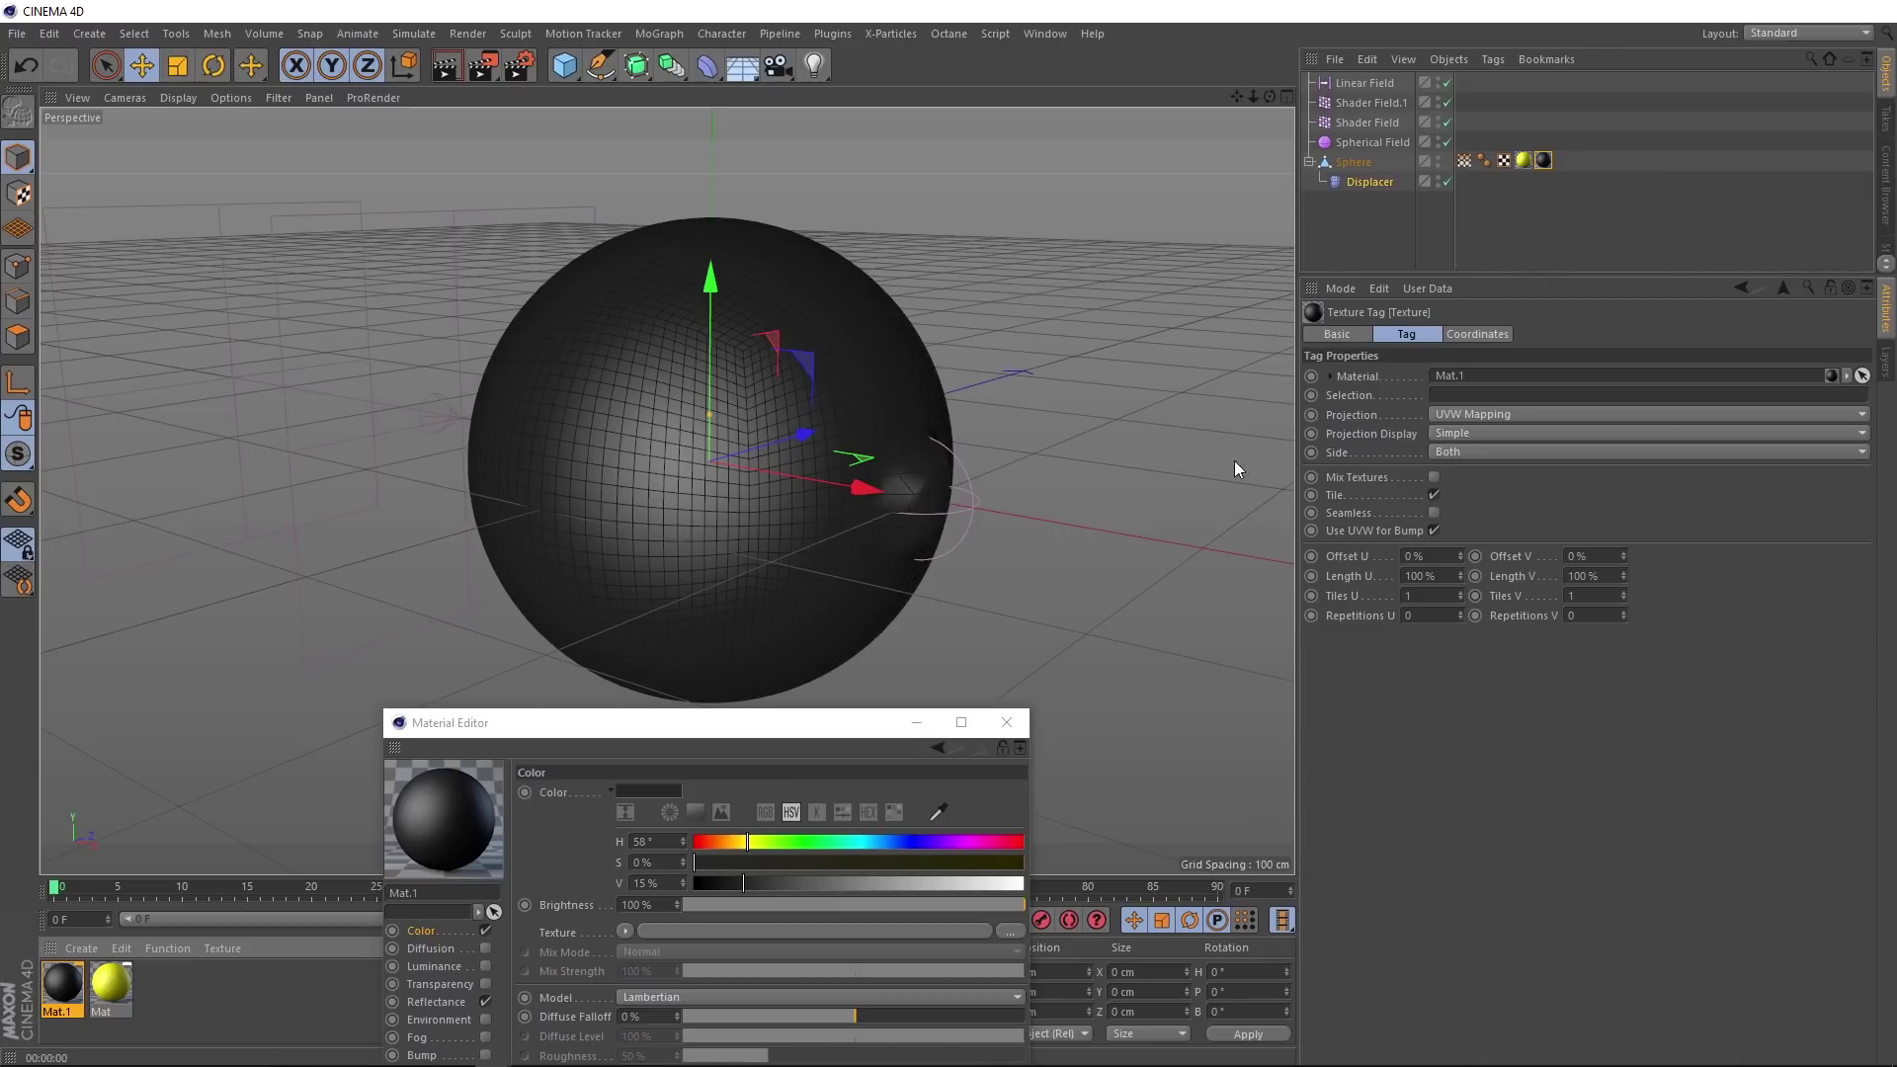
Step: Enable the dark material's Alpha channel and load a Vertex Map shader as its texture
drag(622, 729, 303, 306)
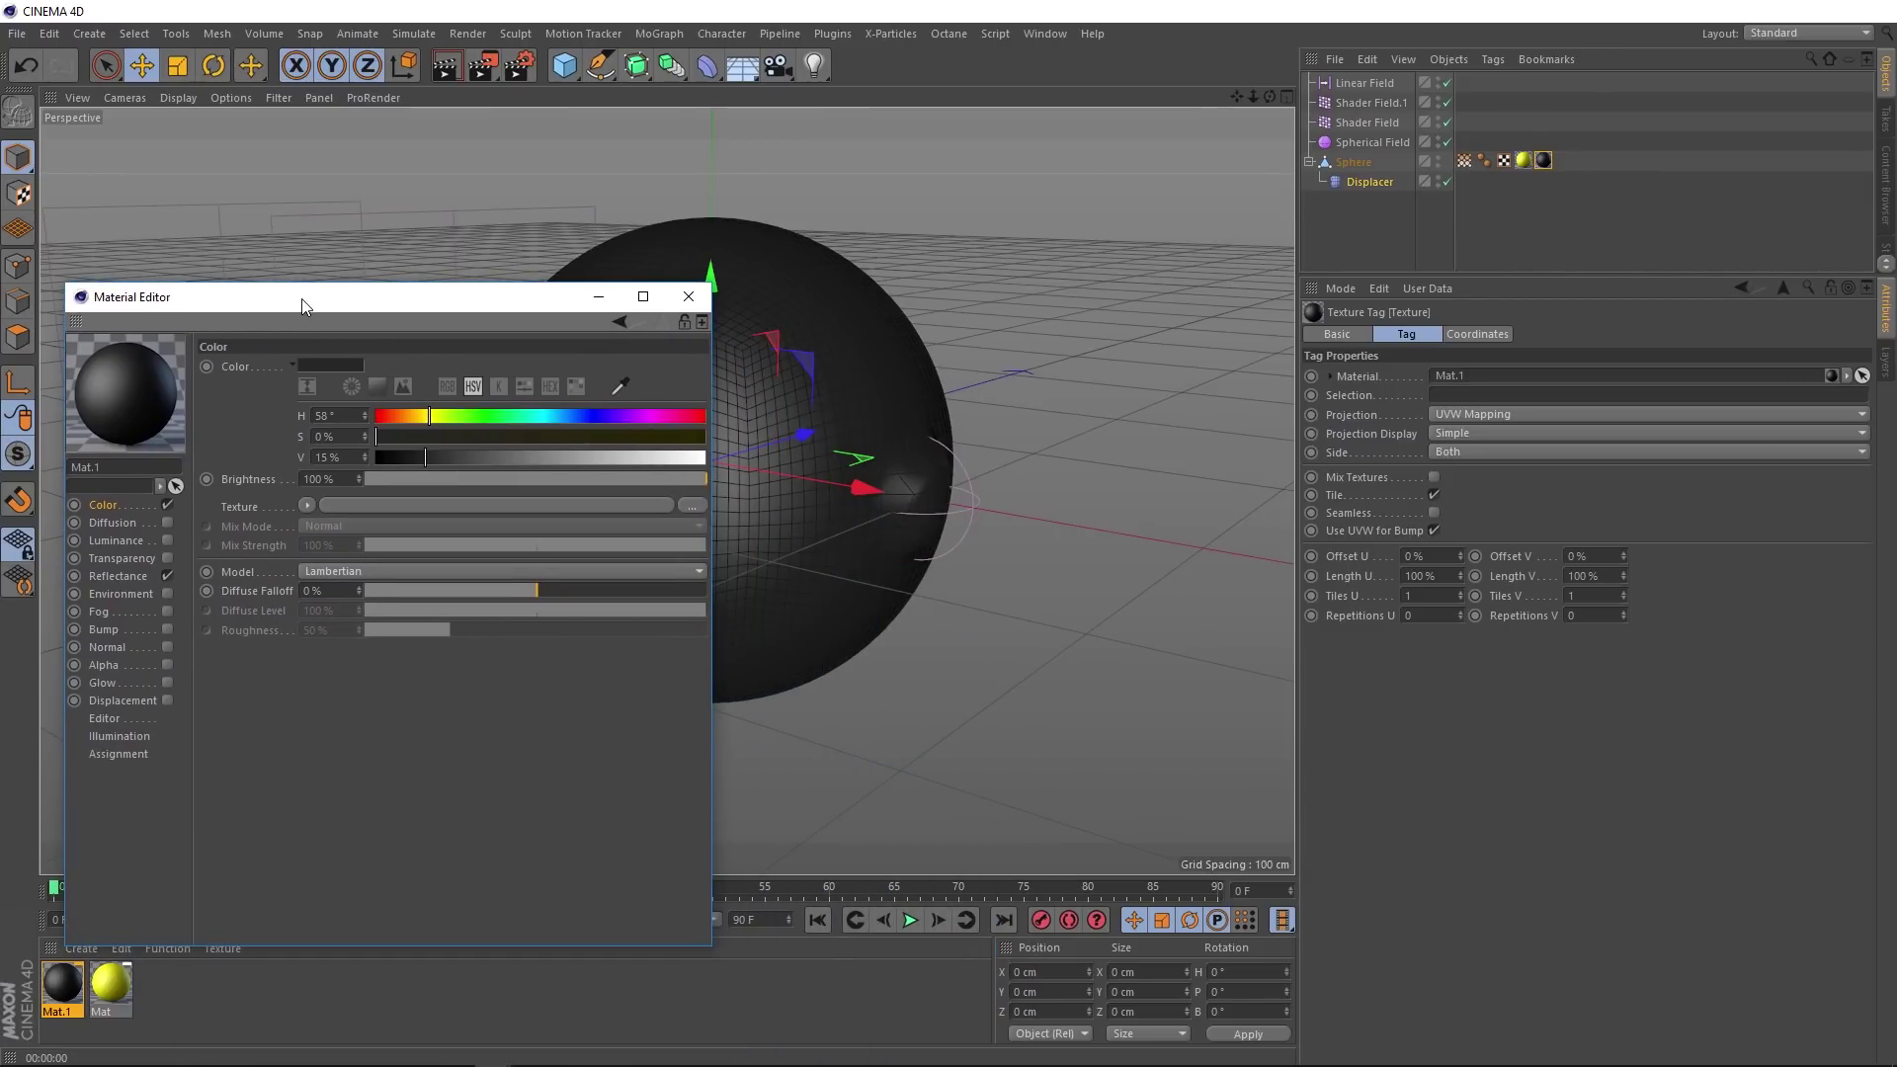
click(167, 664)
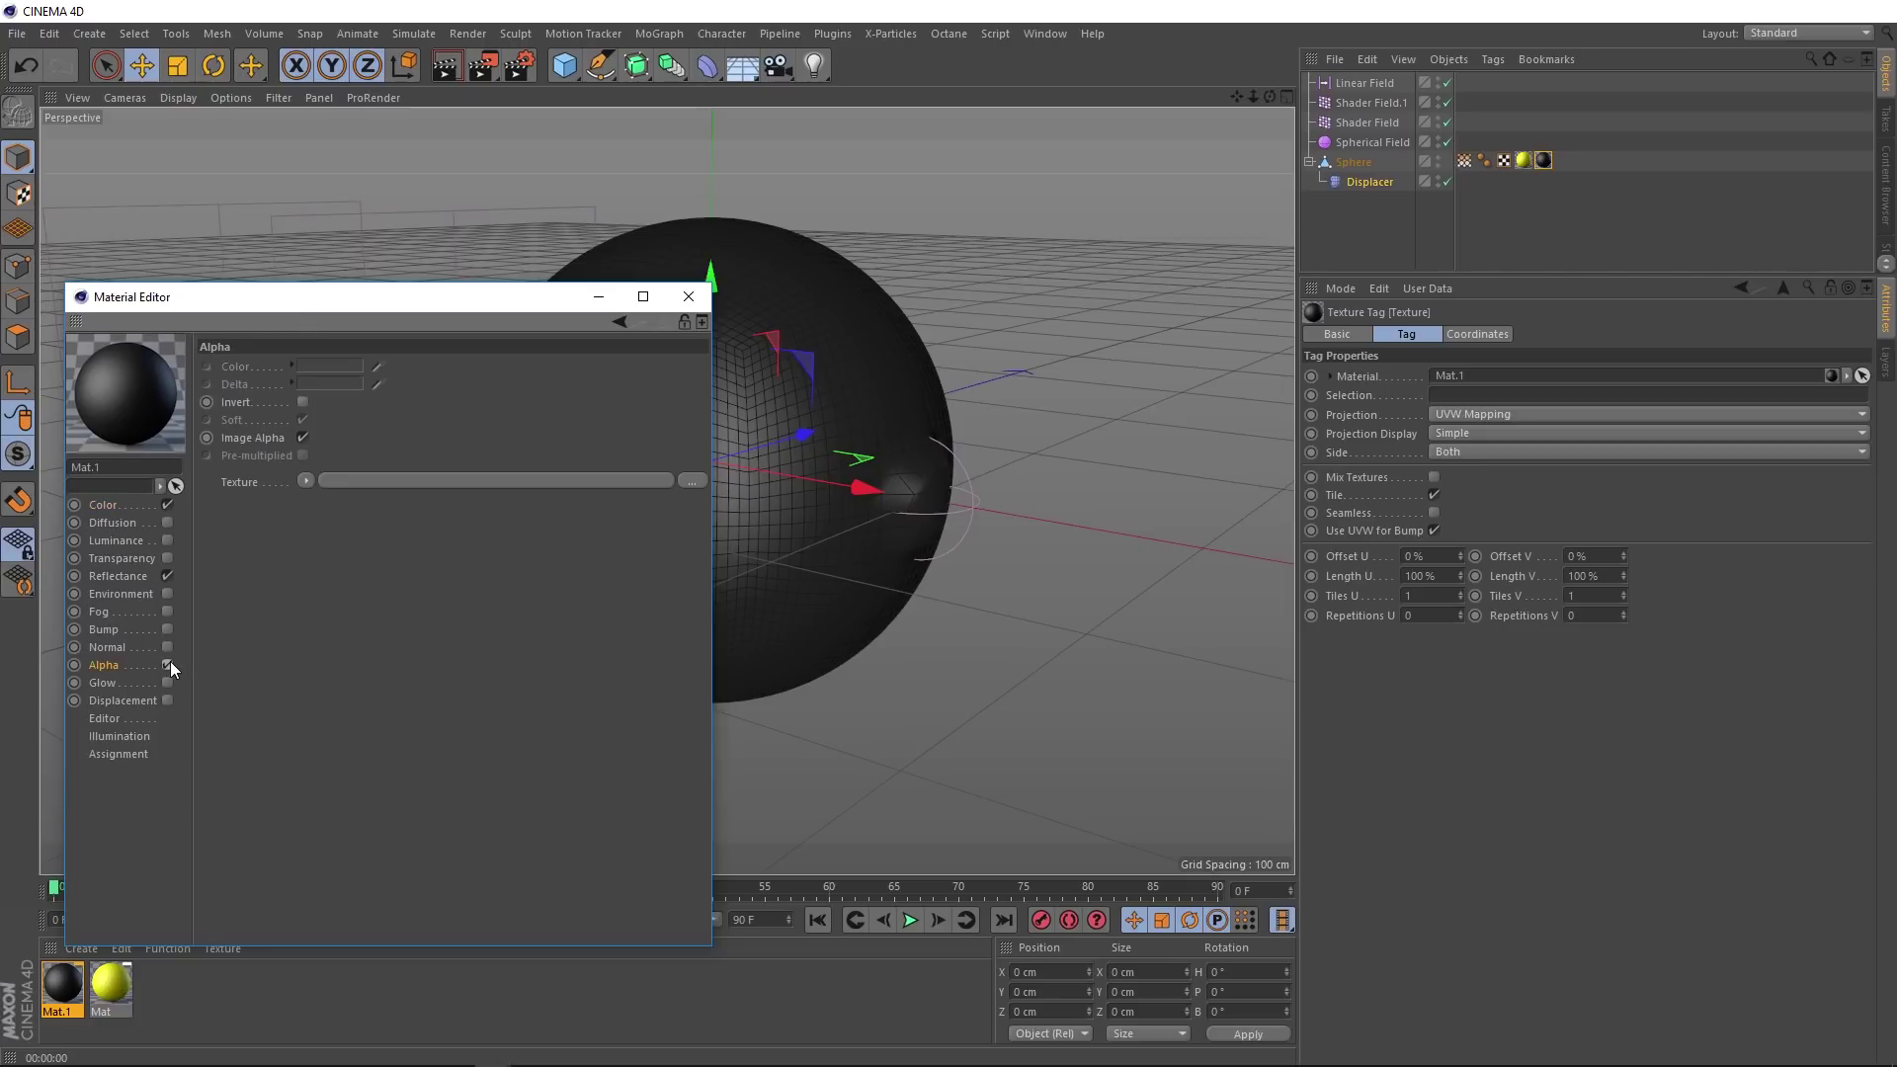
click(307, 481)
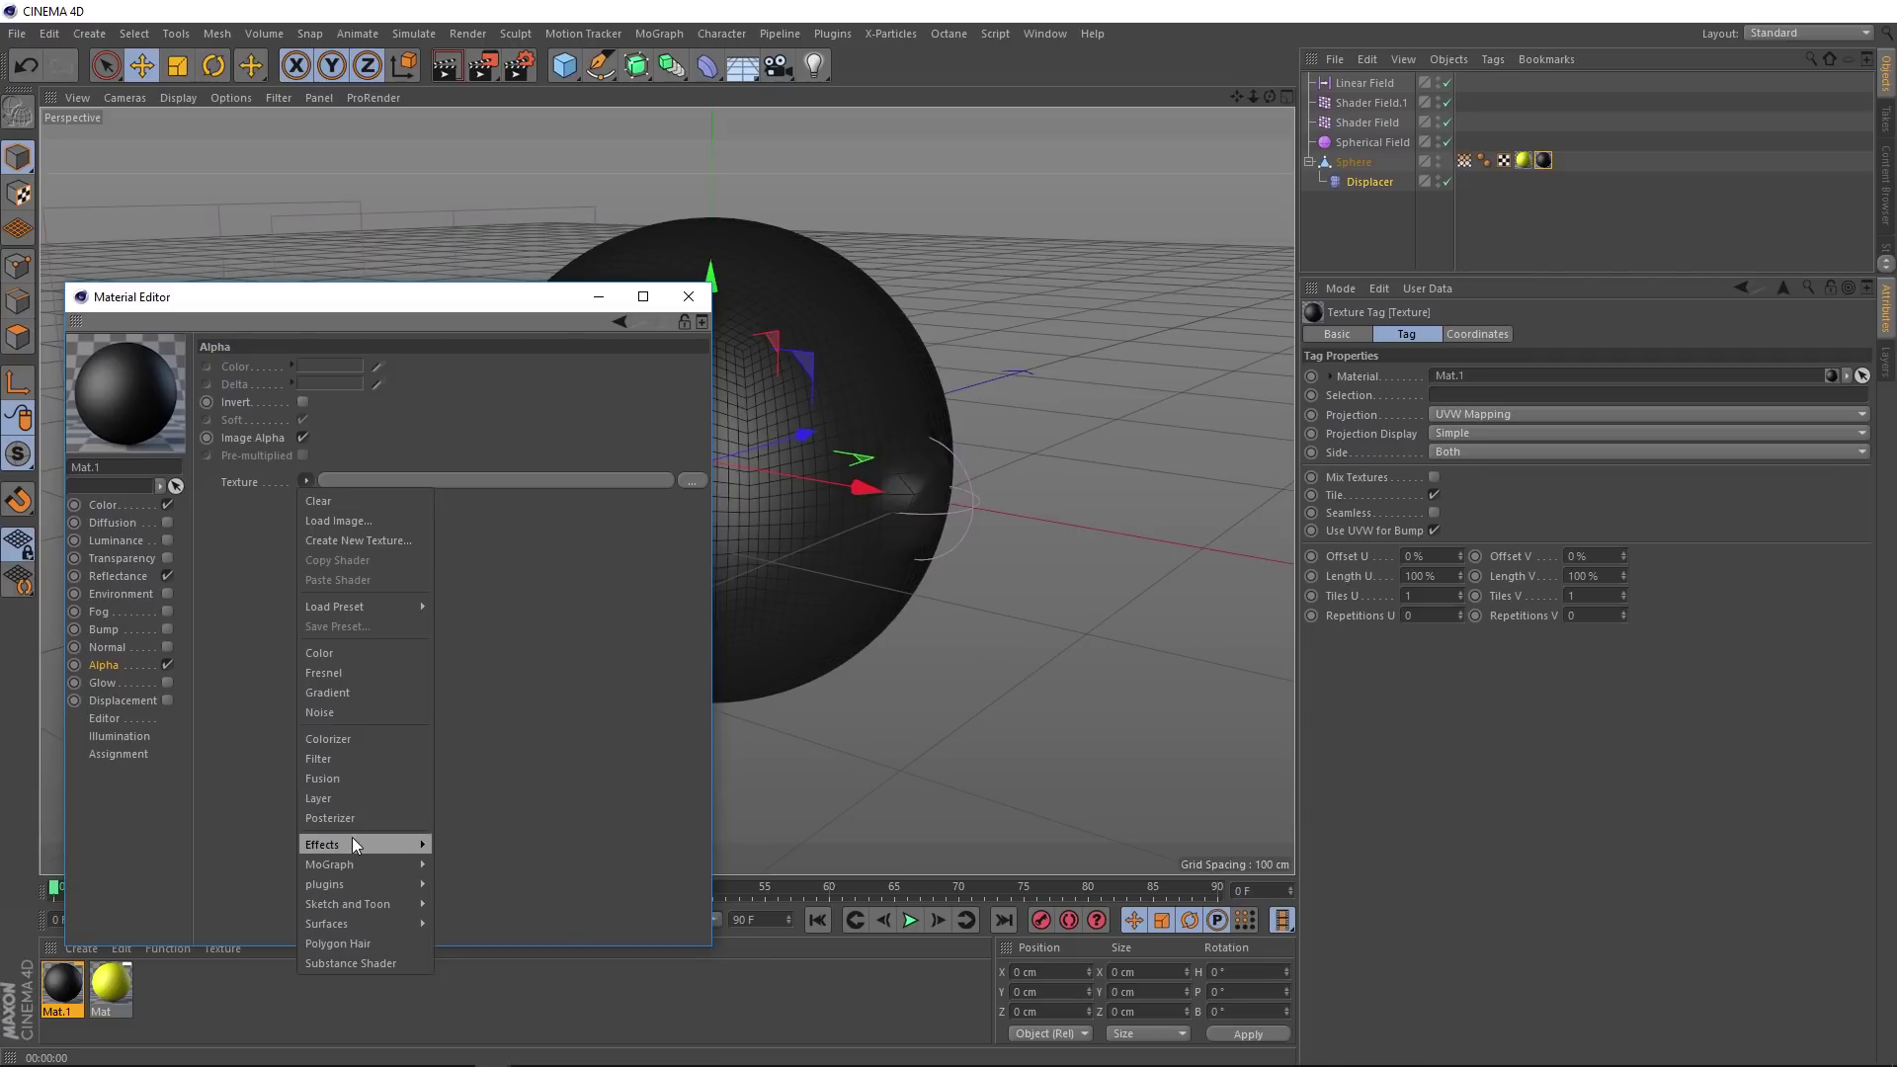
mouse_move(351, 838)
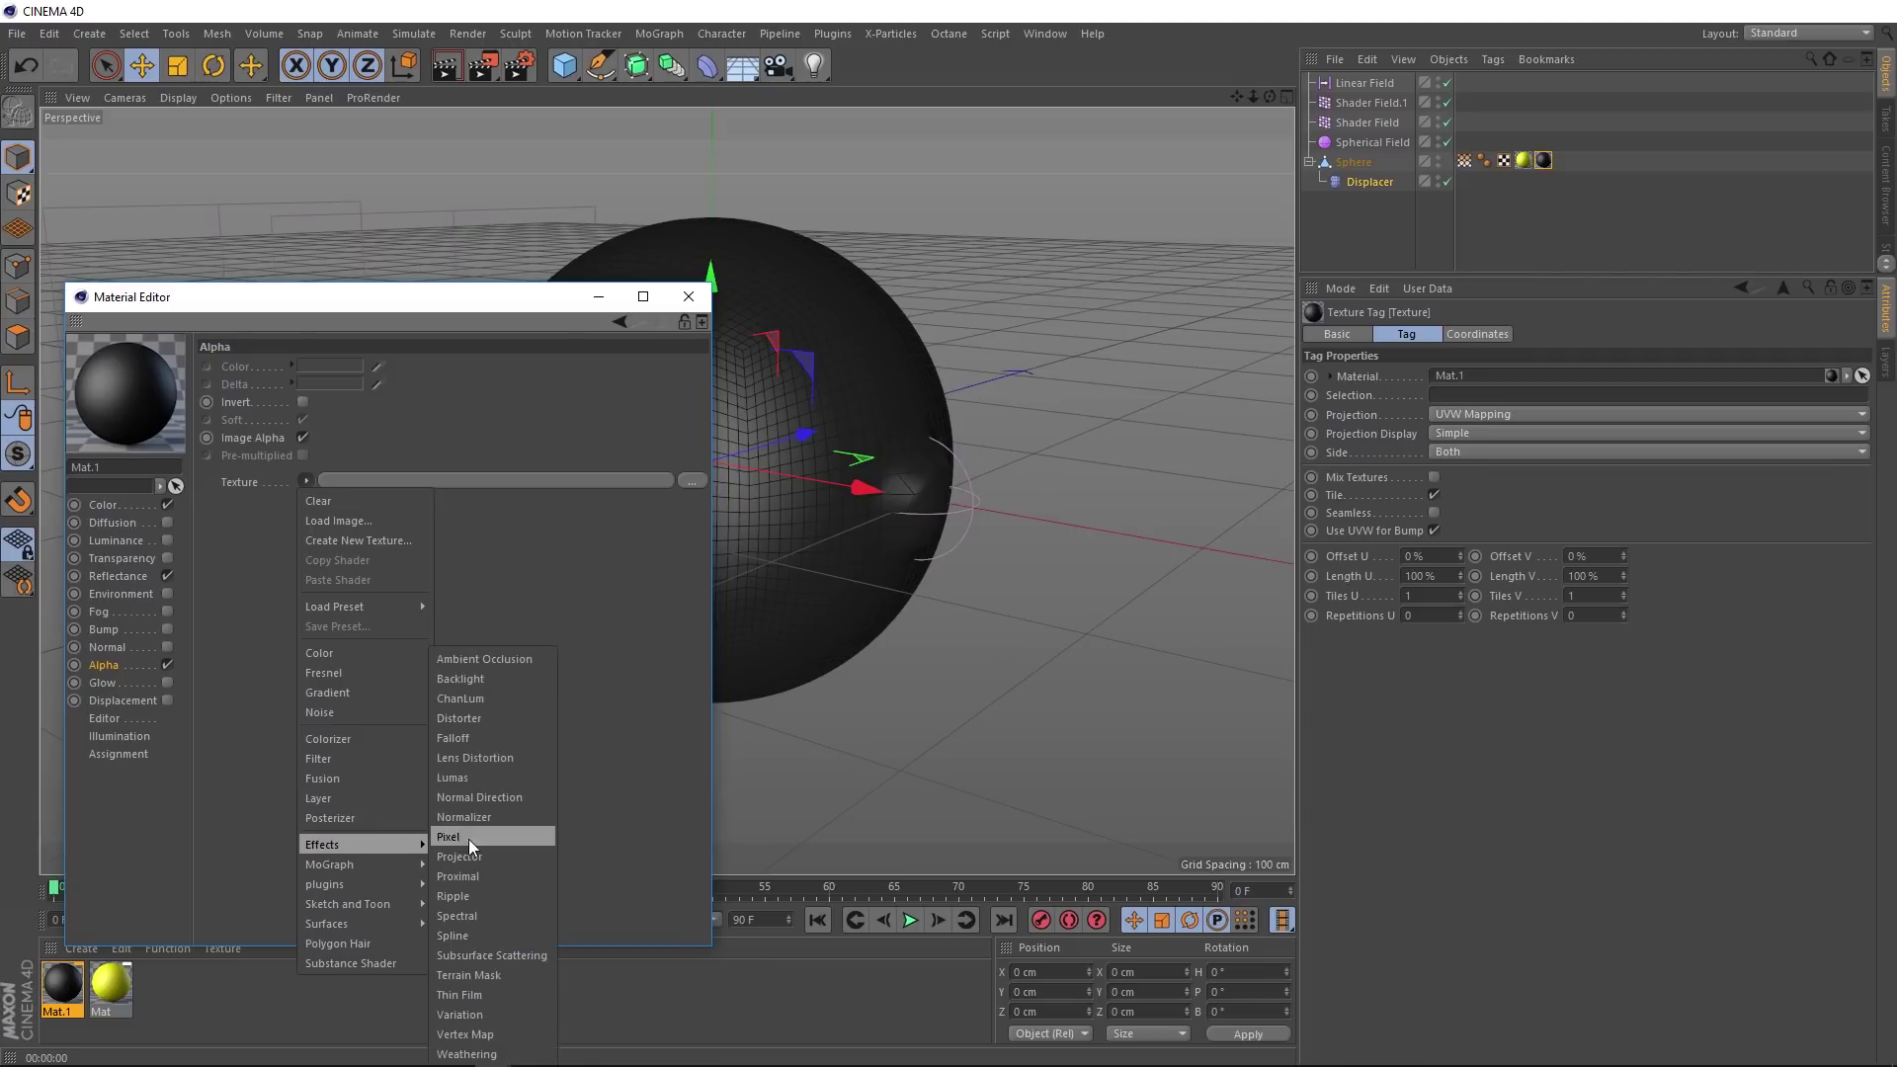
click(527, 1034)
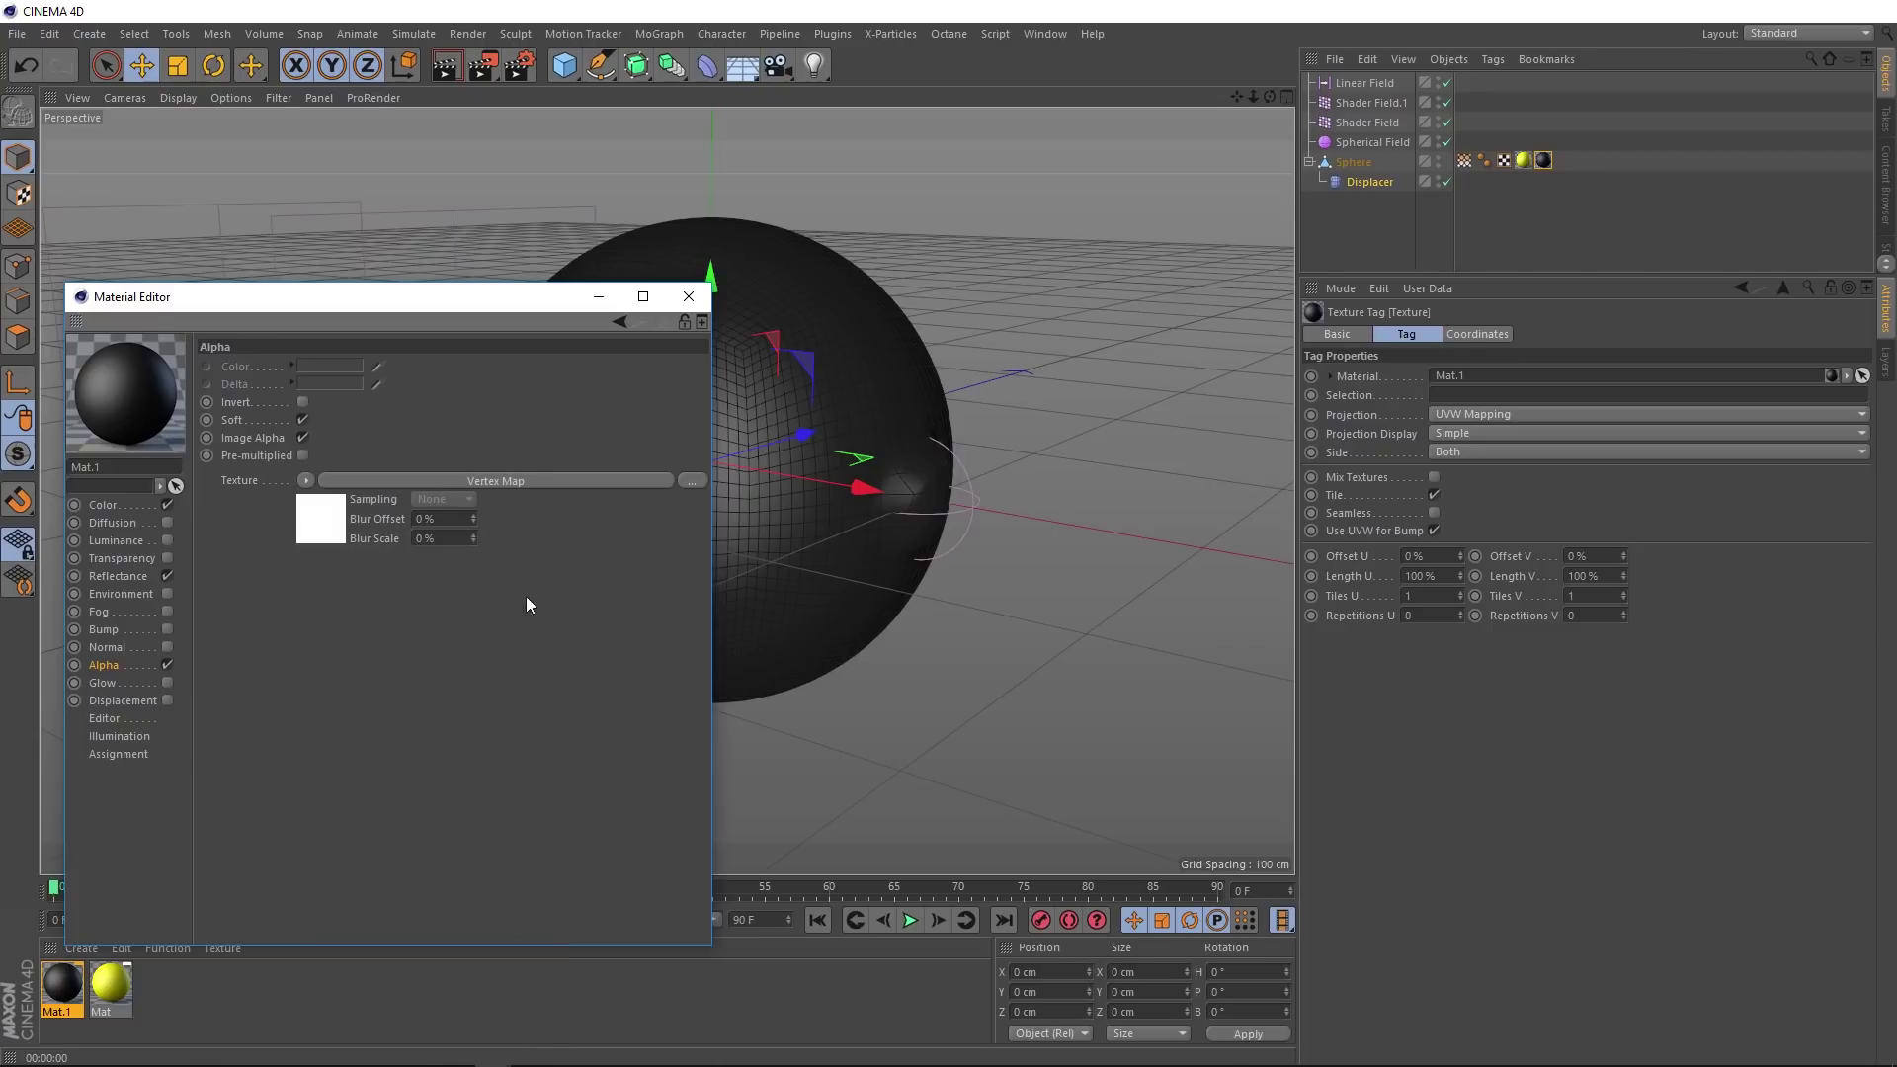
Step: Link the Sphere's vertex map to the alpha shader, play the animation to frame 25 and render the view
click(512, 475)
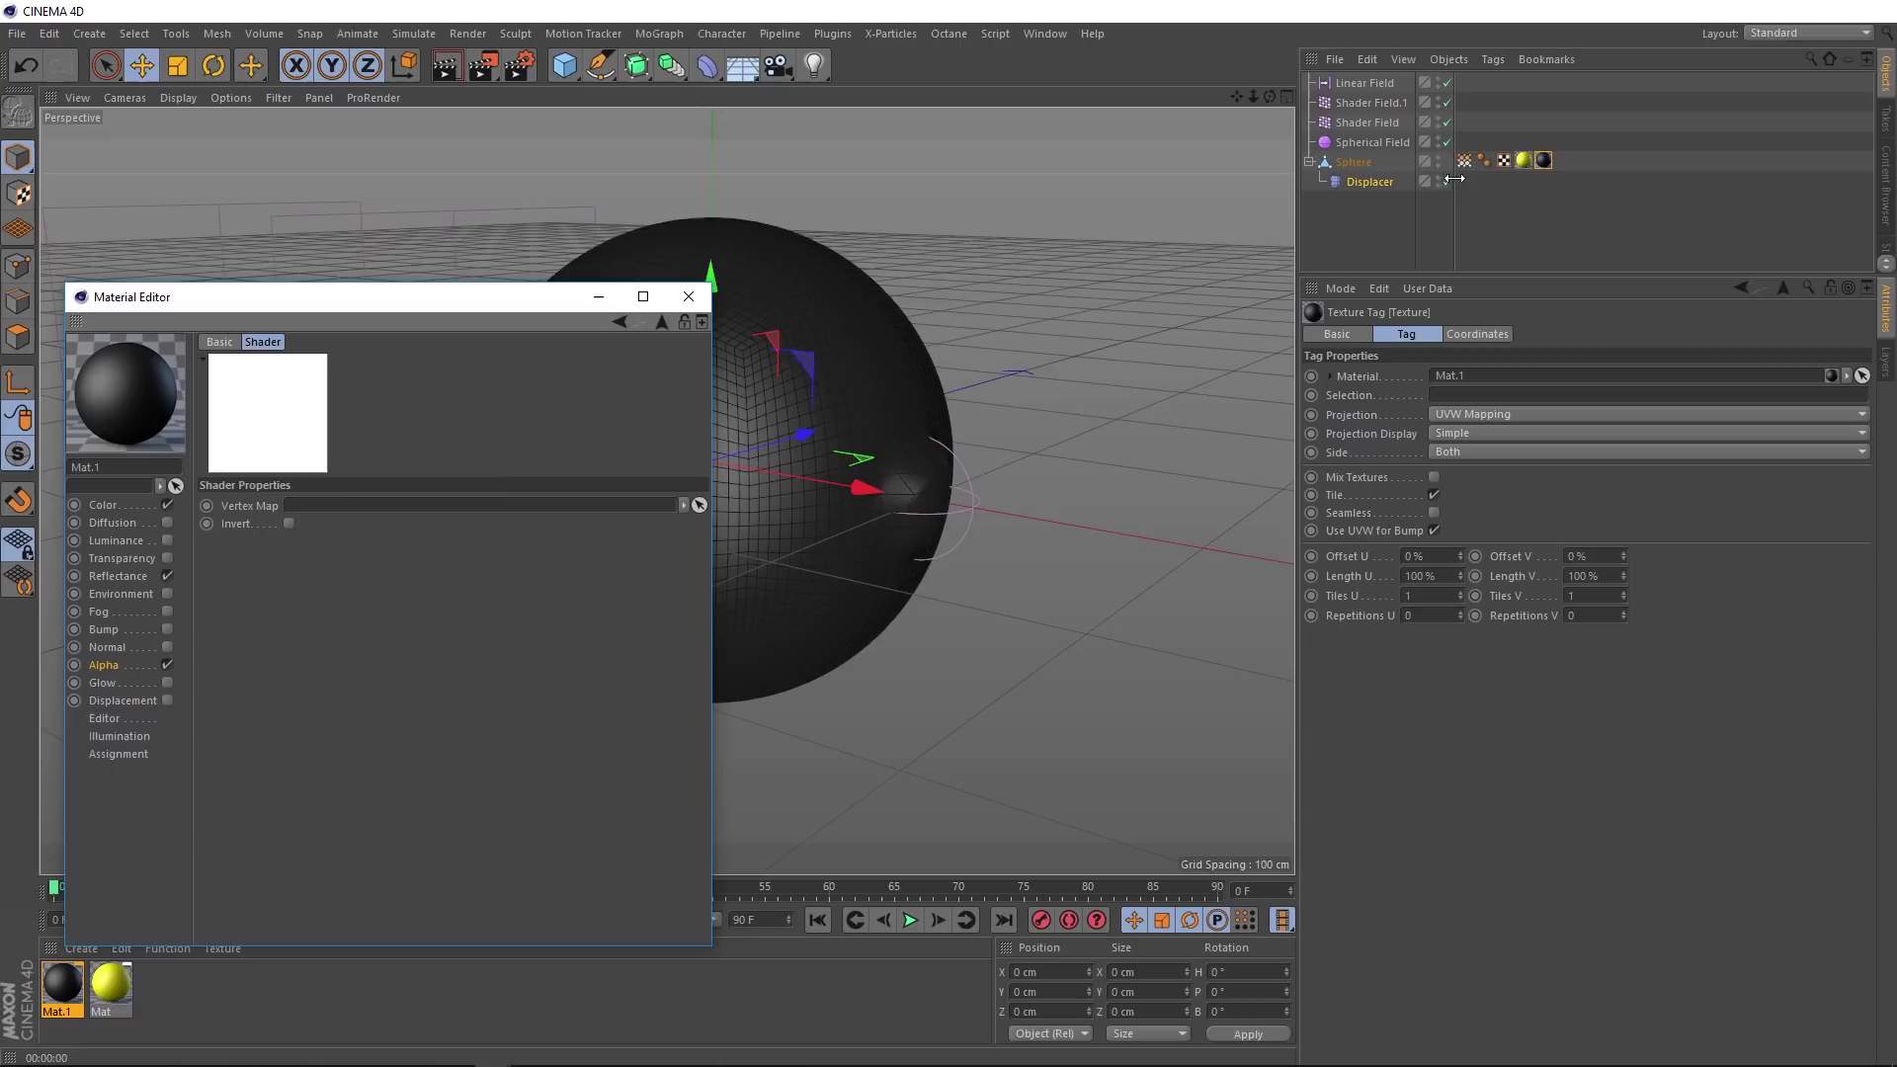
drag(1464, 161, 1276, 263)
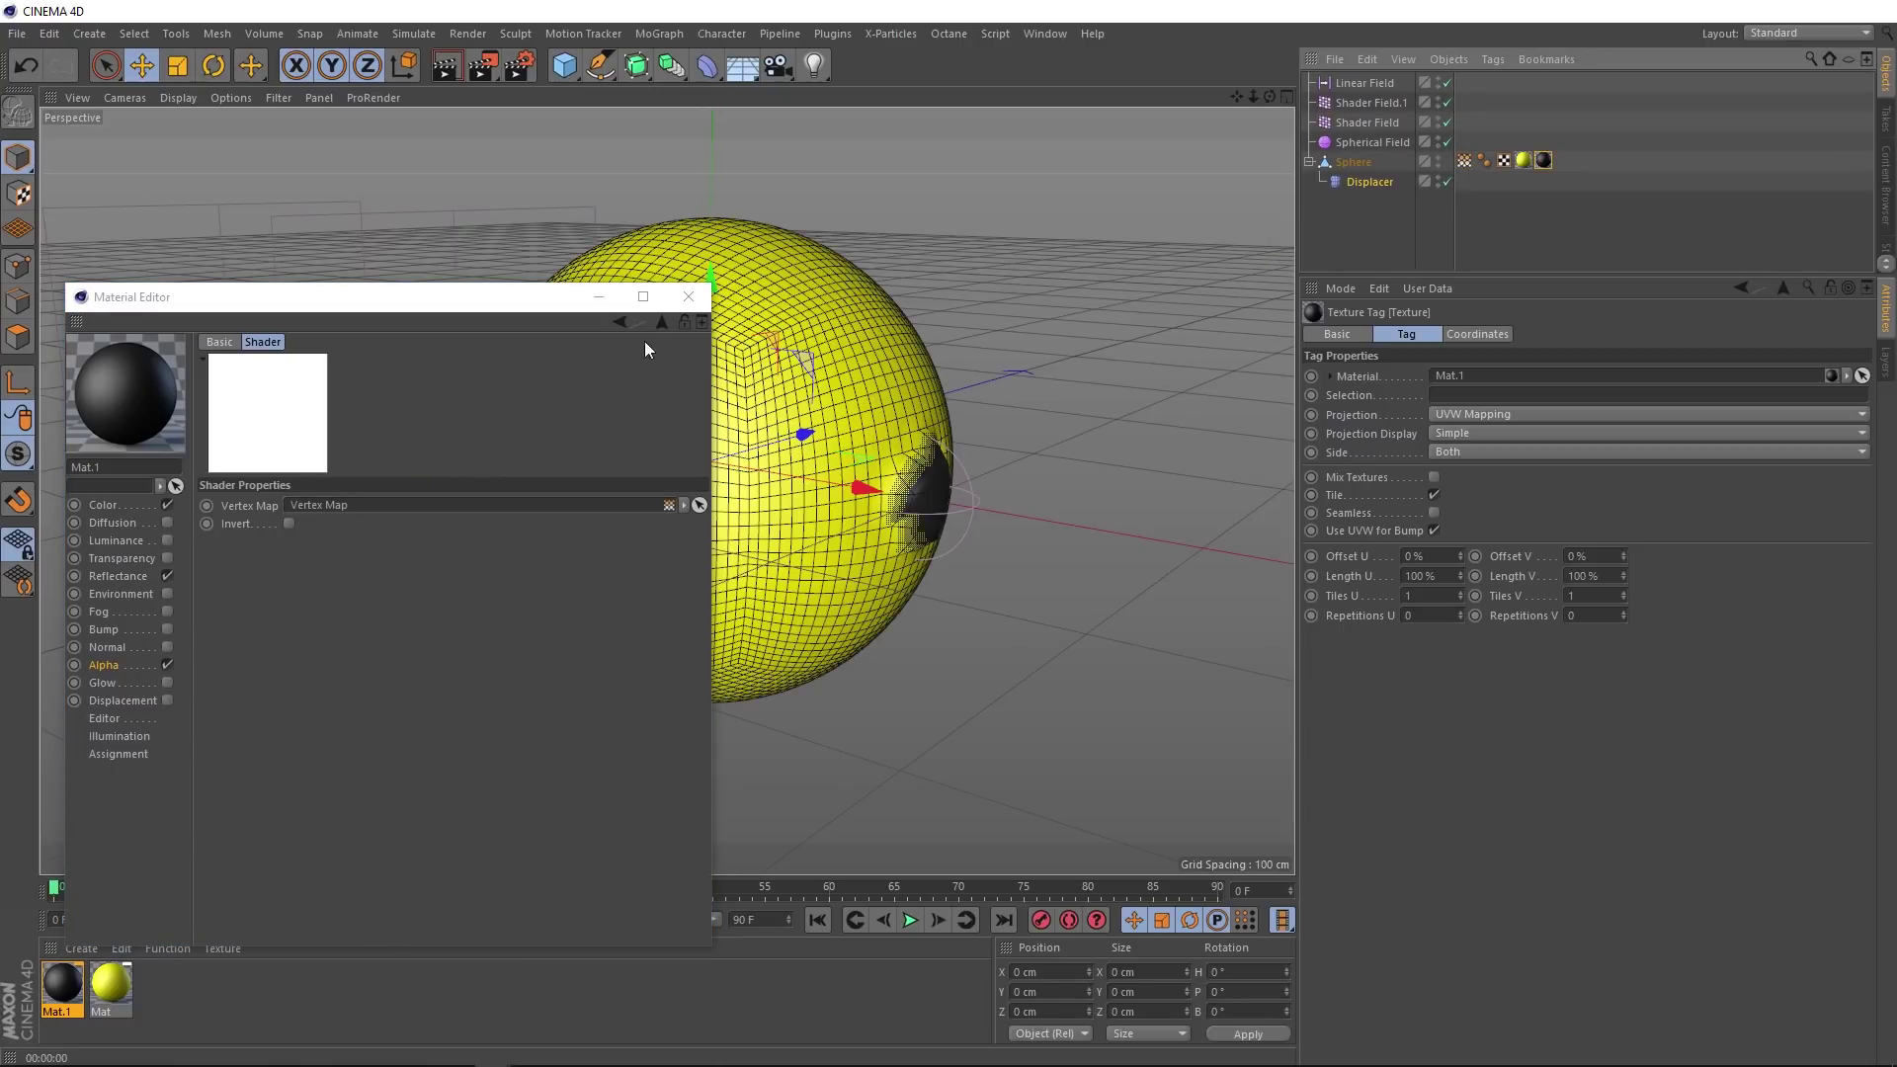
click(688, 296)
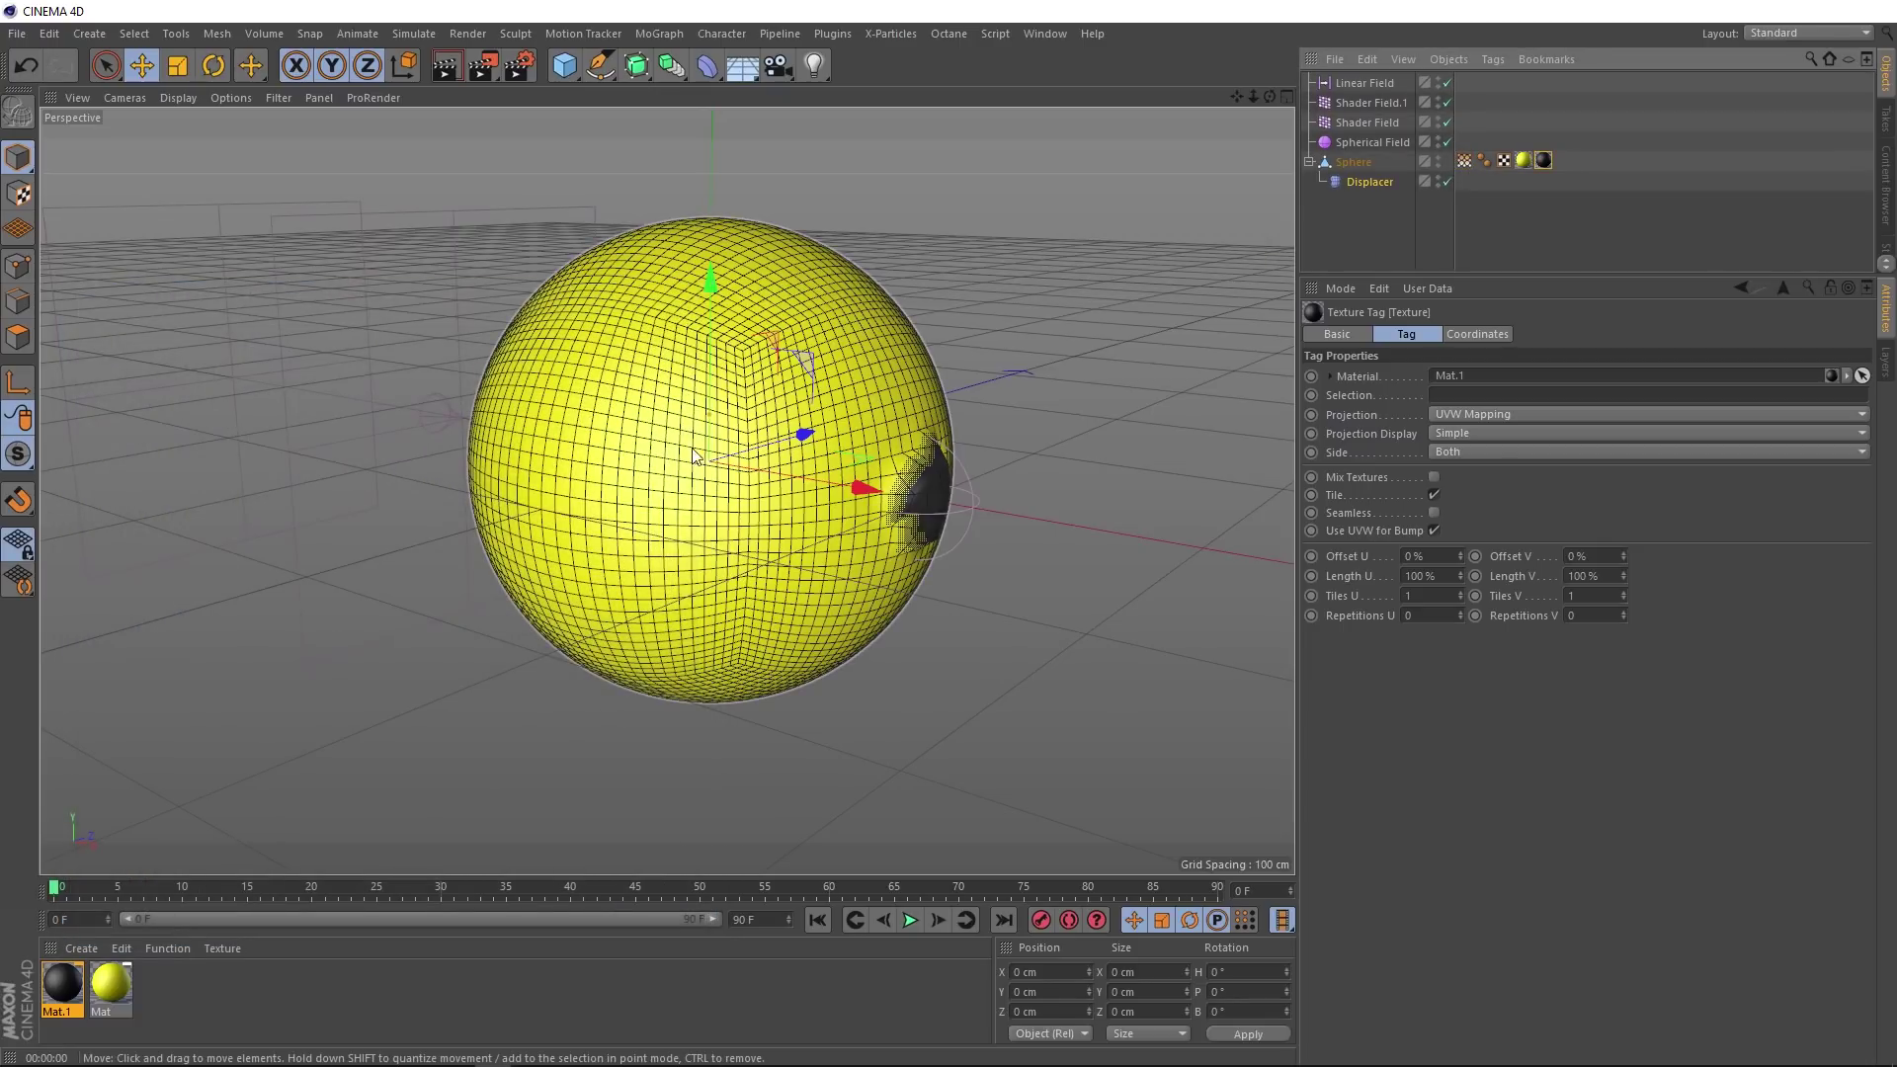
click(909, 923)
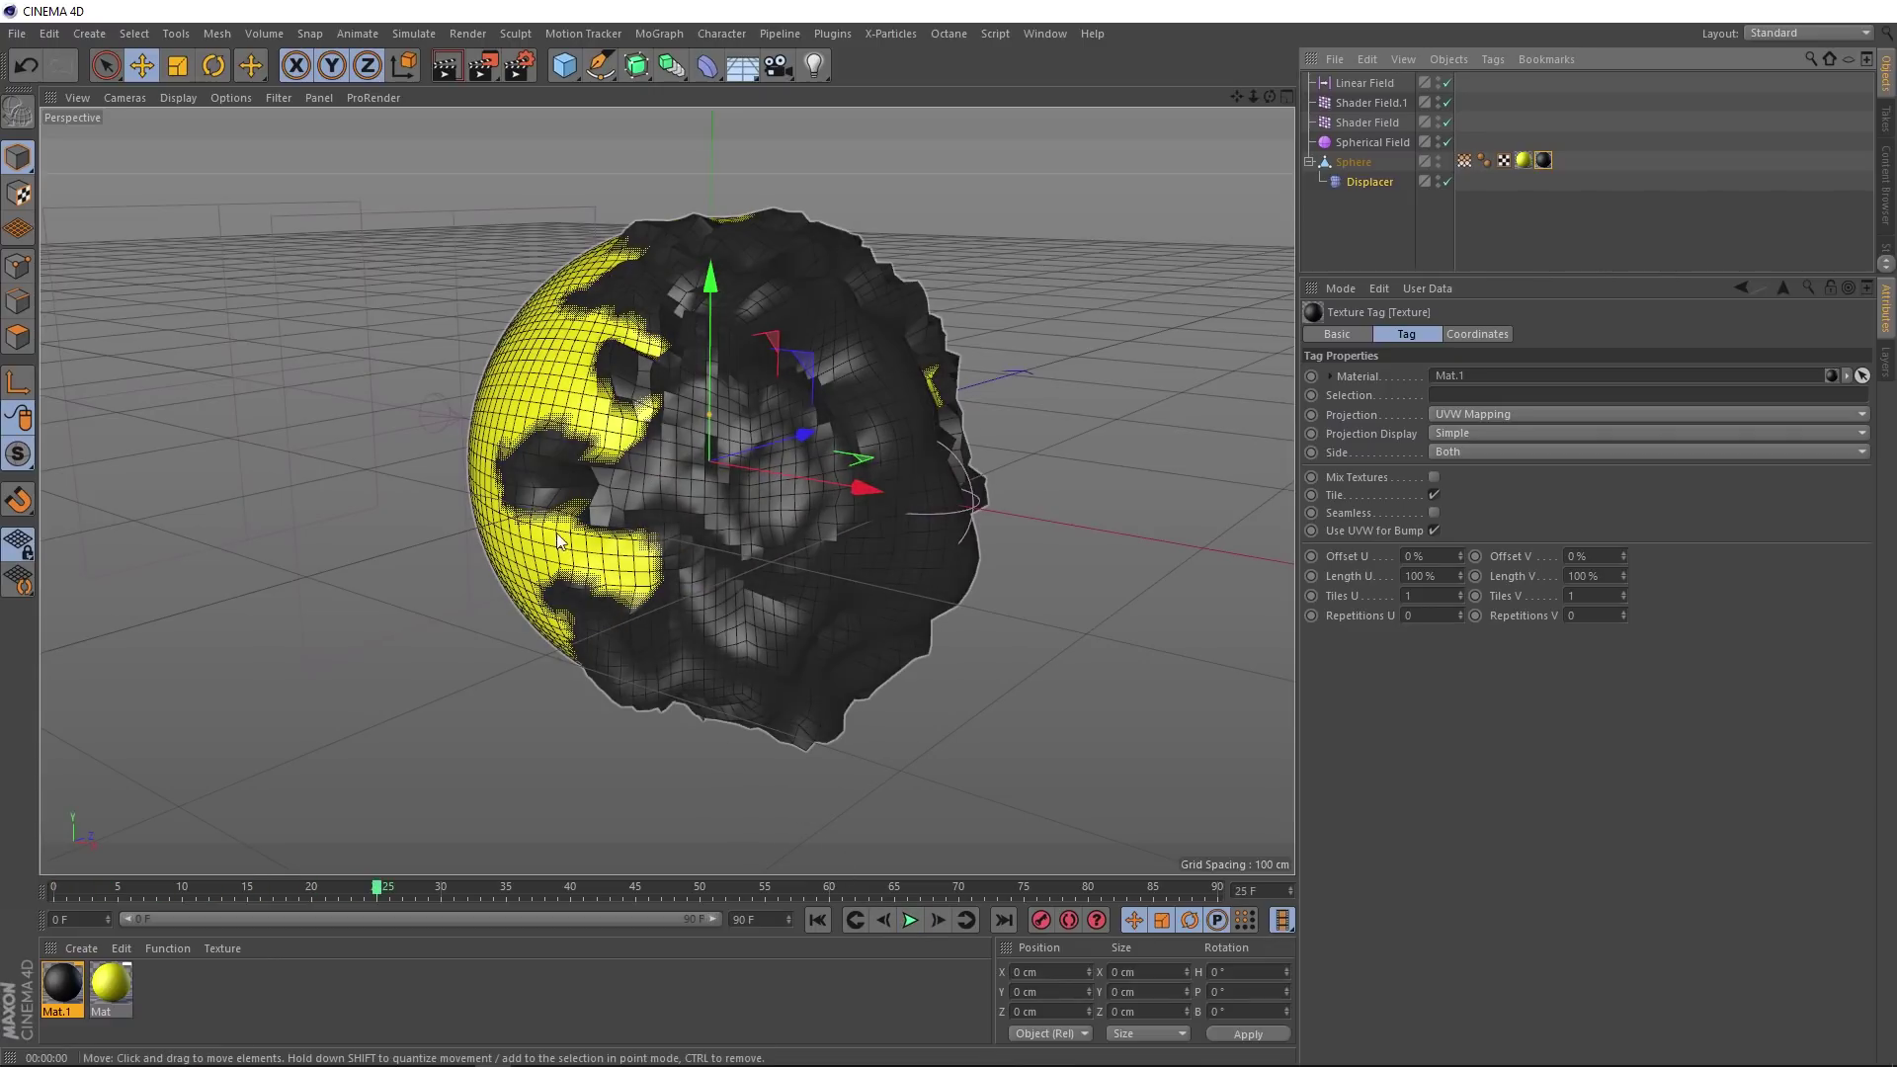
click(446, 67)
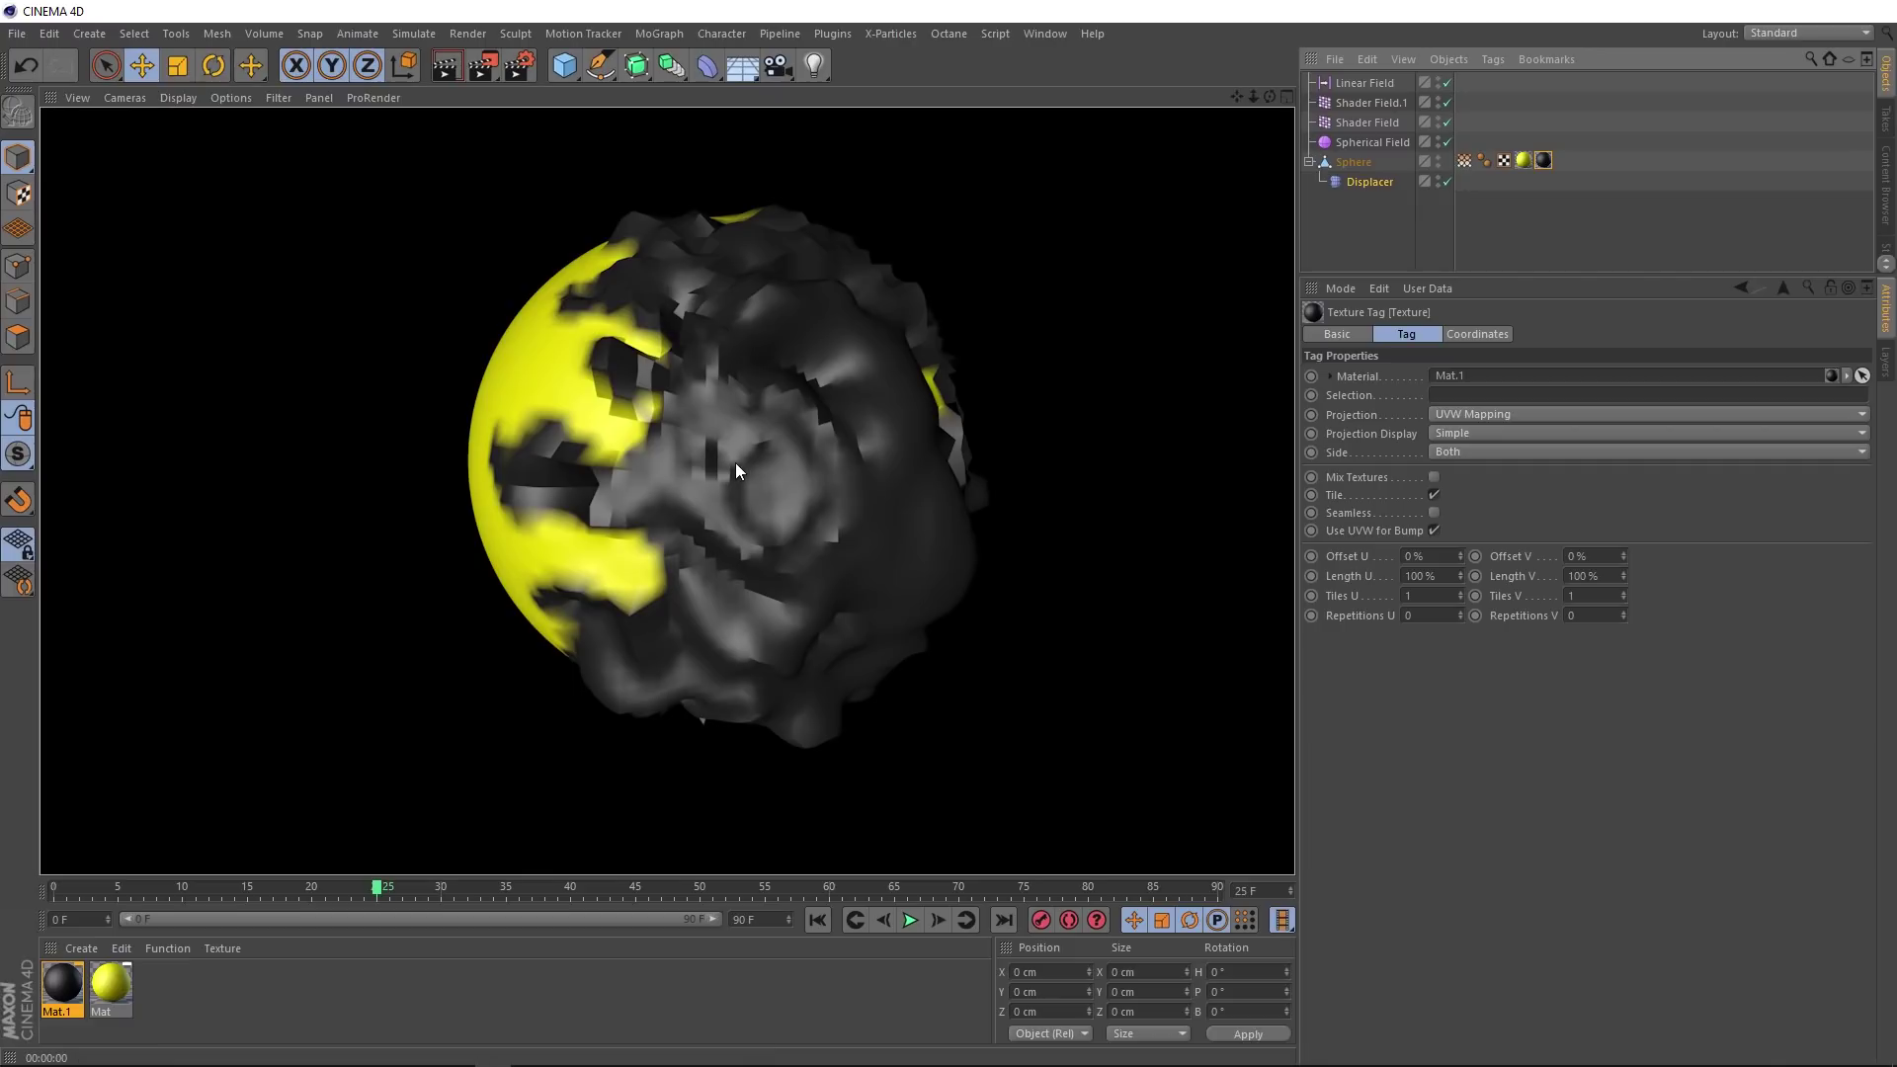
Step: Add a Subdivision Surface as the parent of the Sphere and play the smoothed animation
click(1350, 164)
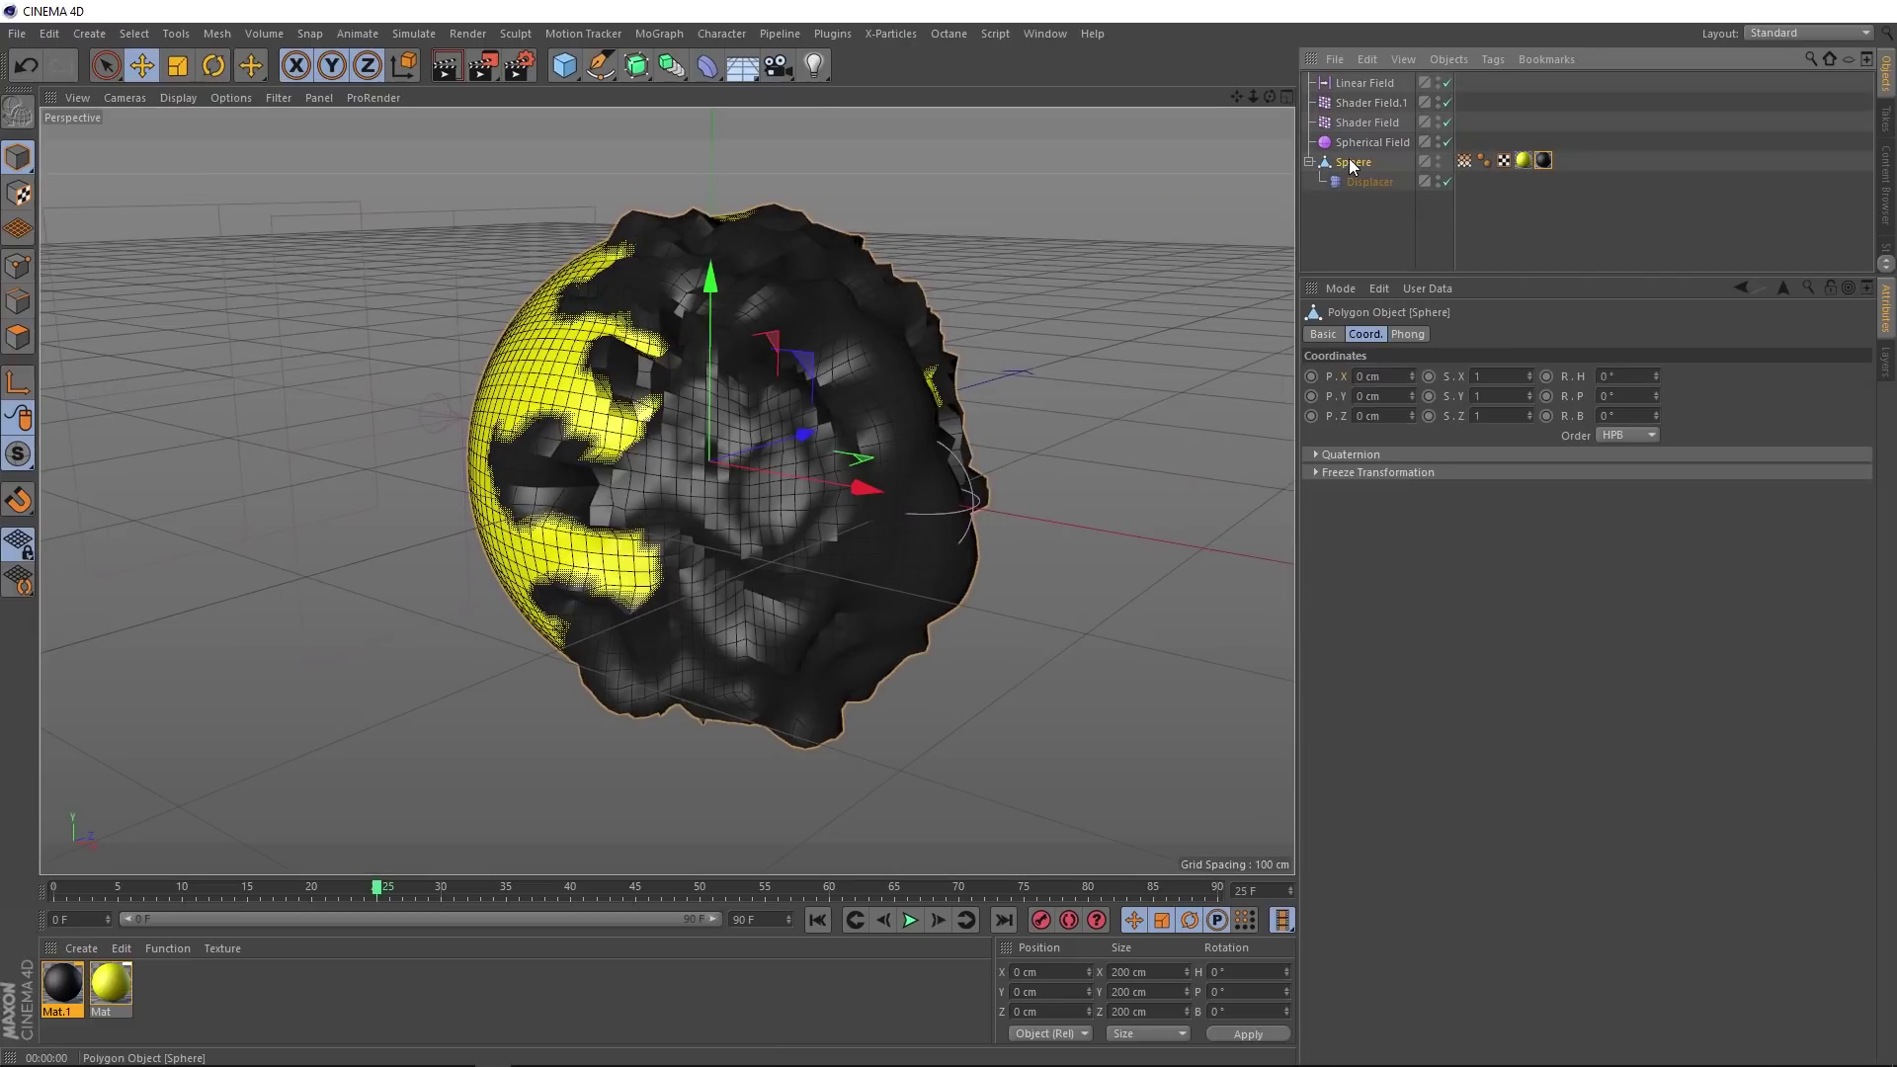
click(637, 67)
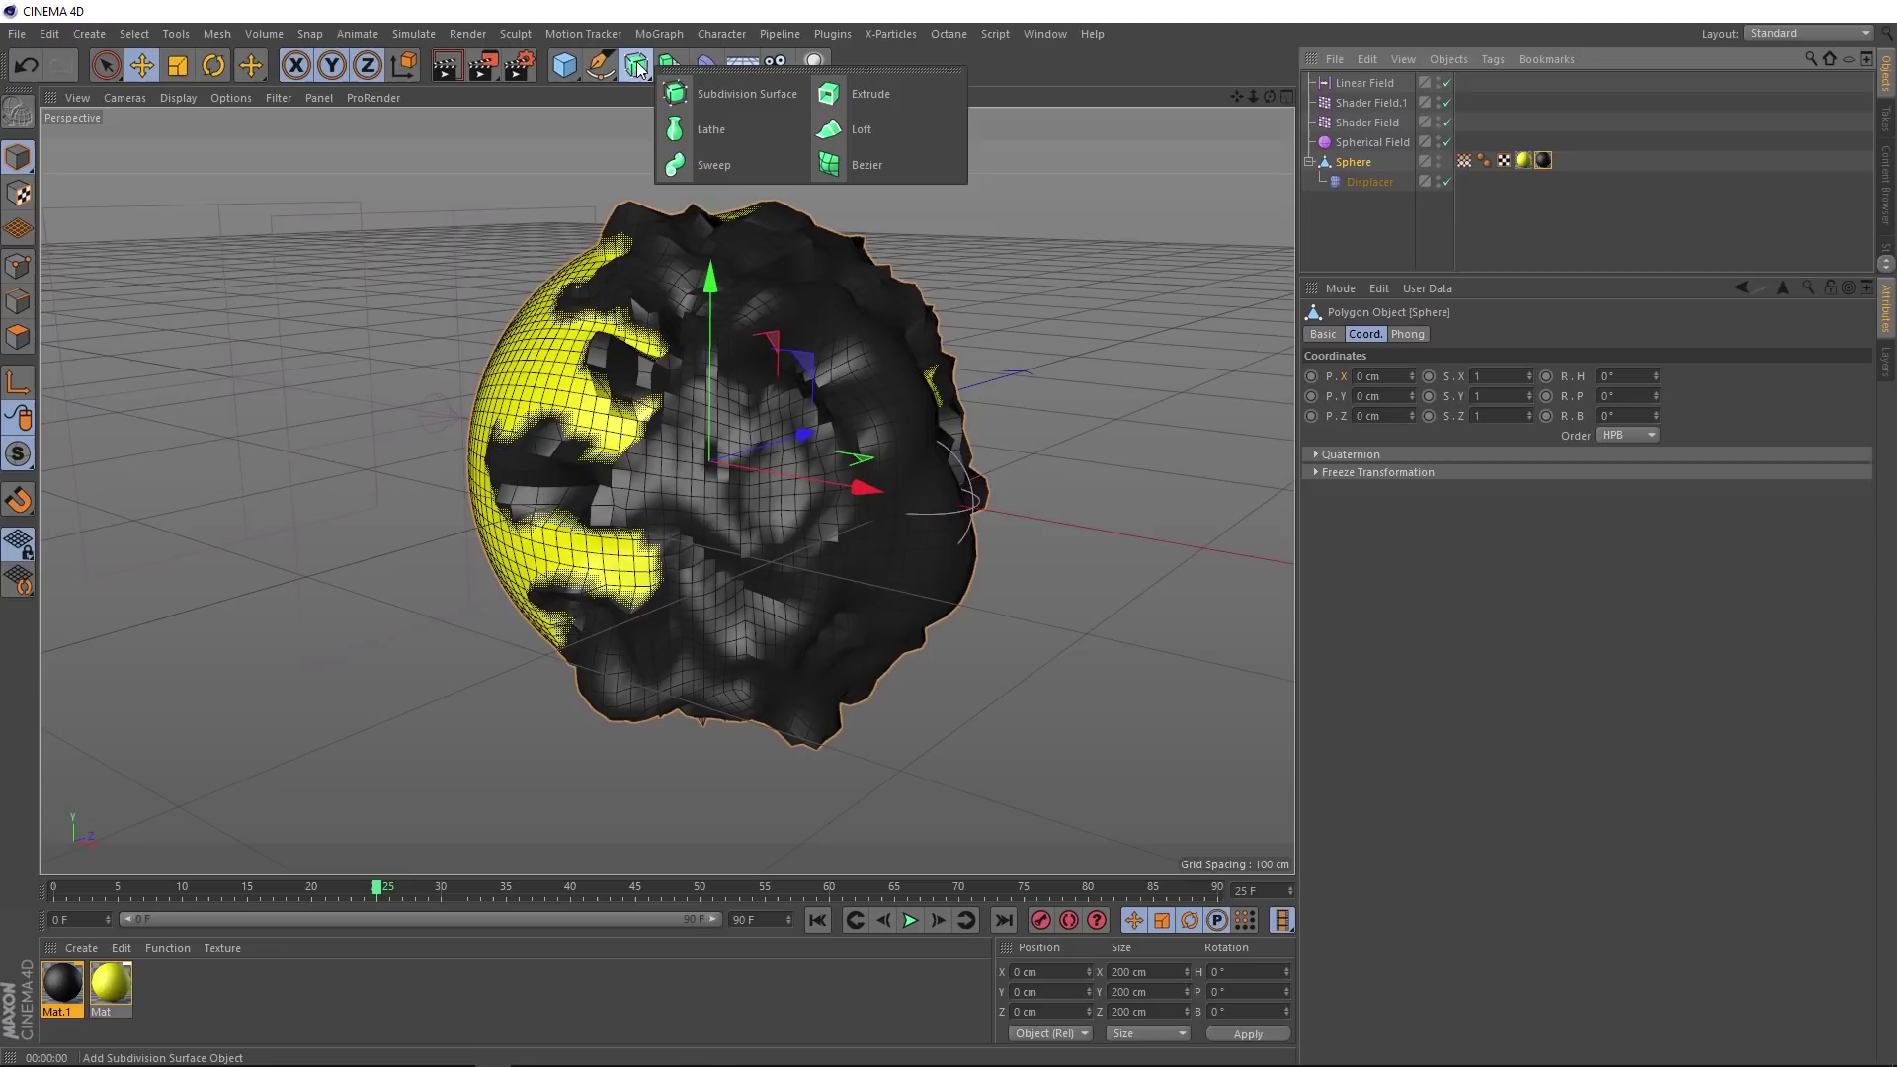
alt+click(725, 95)
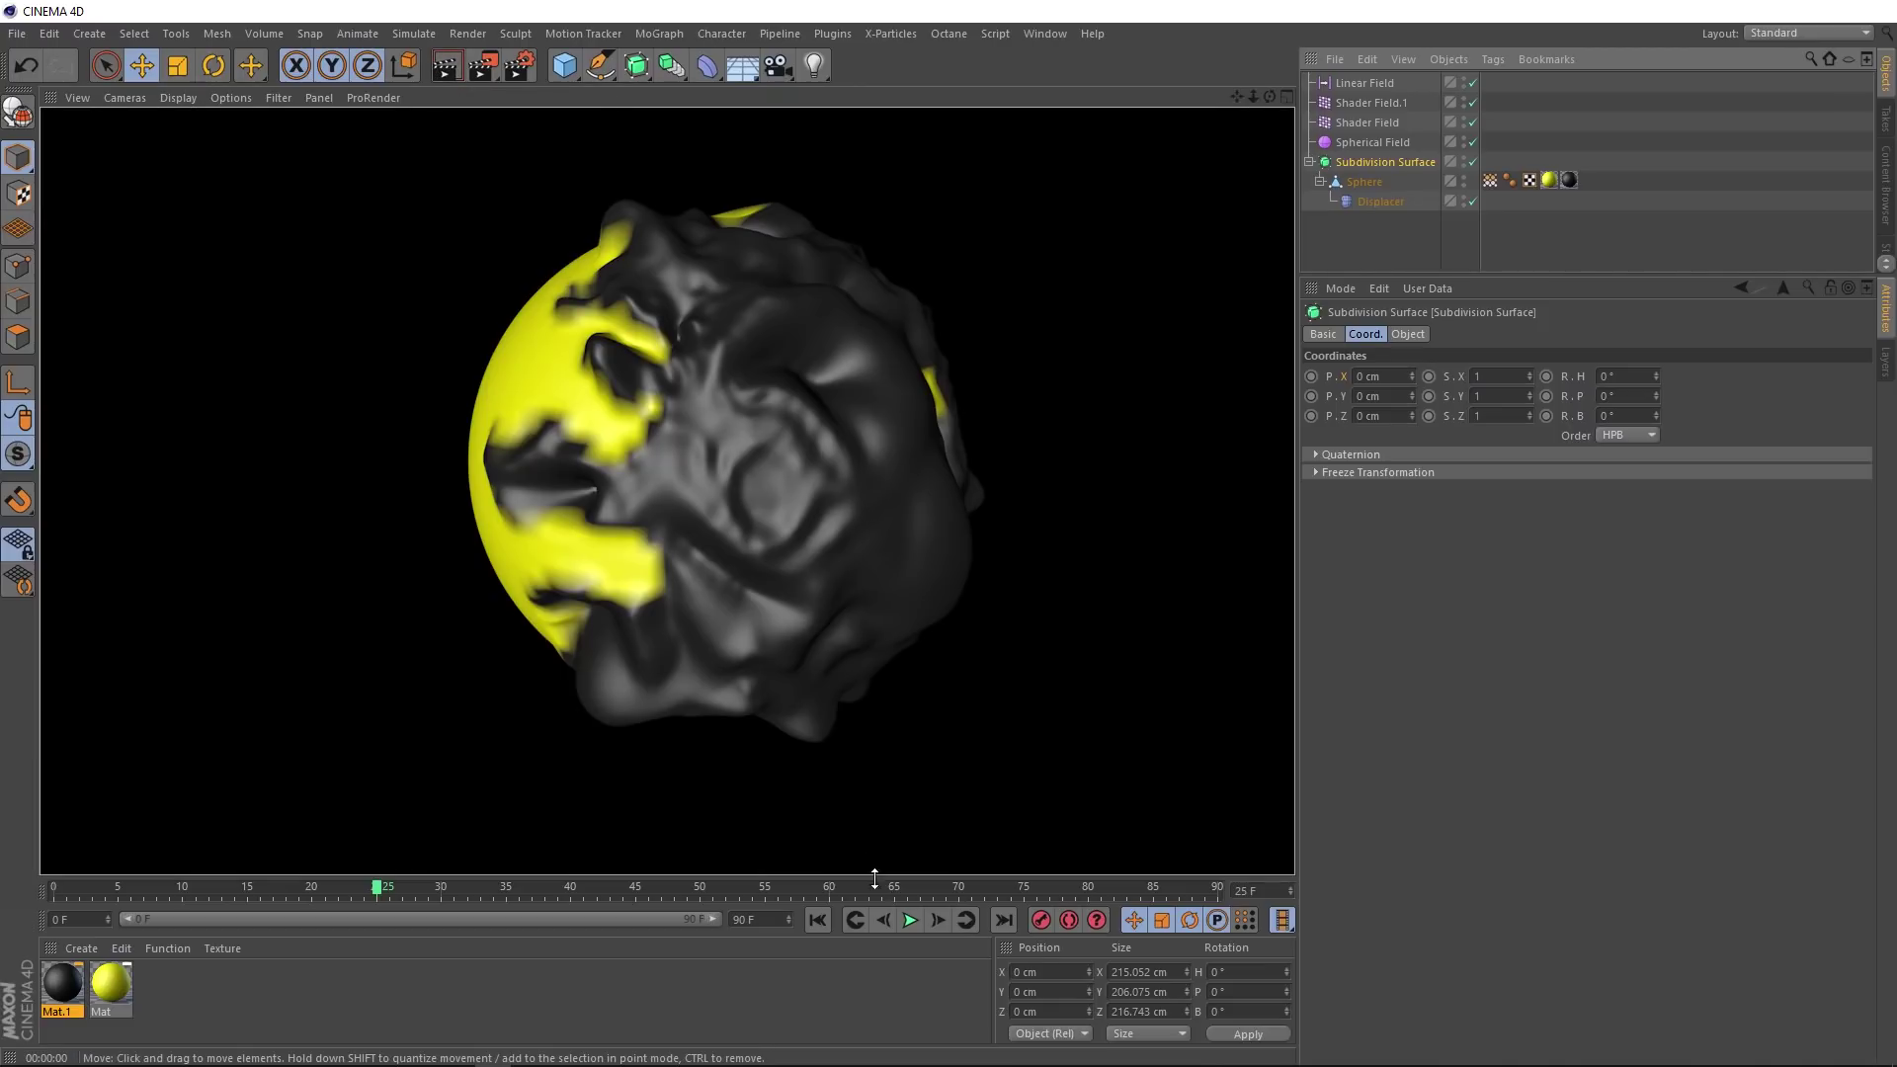
click(910, 920)
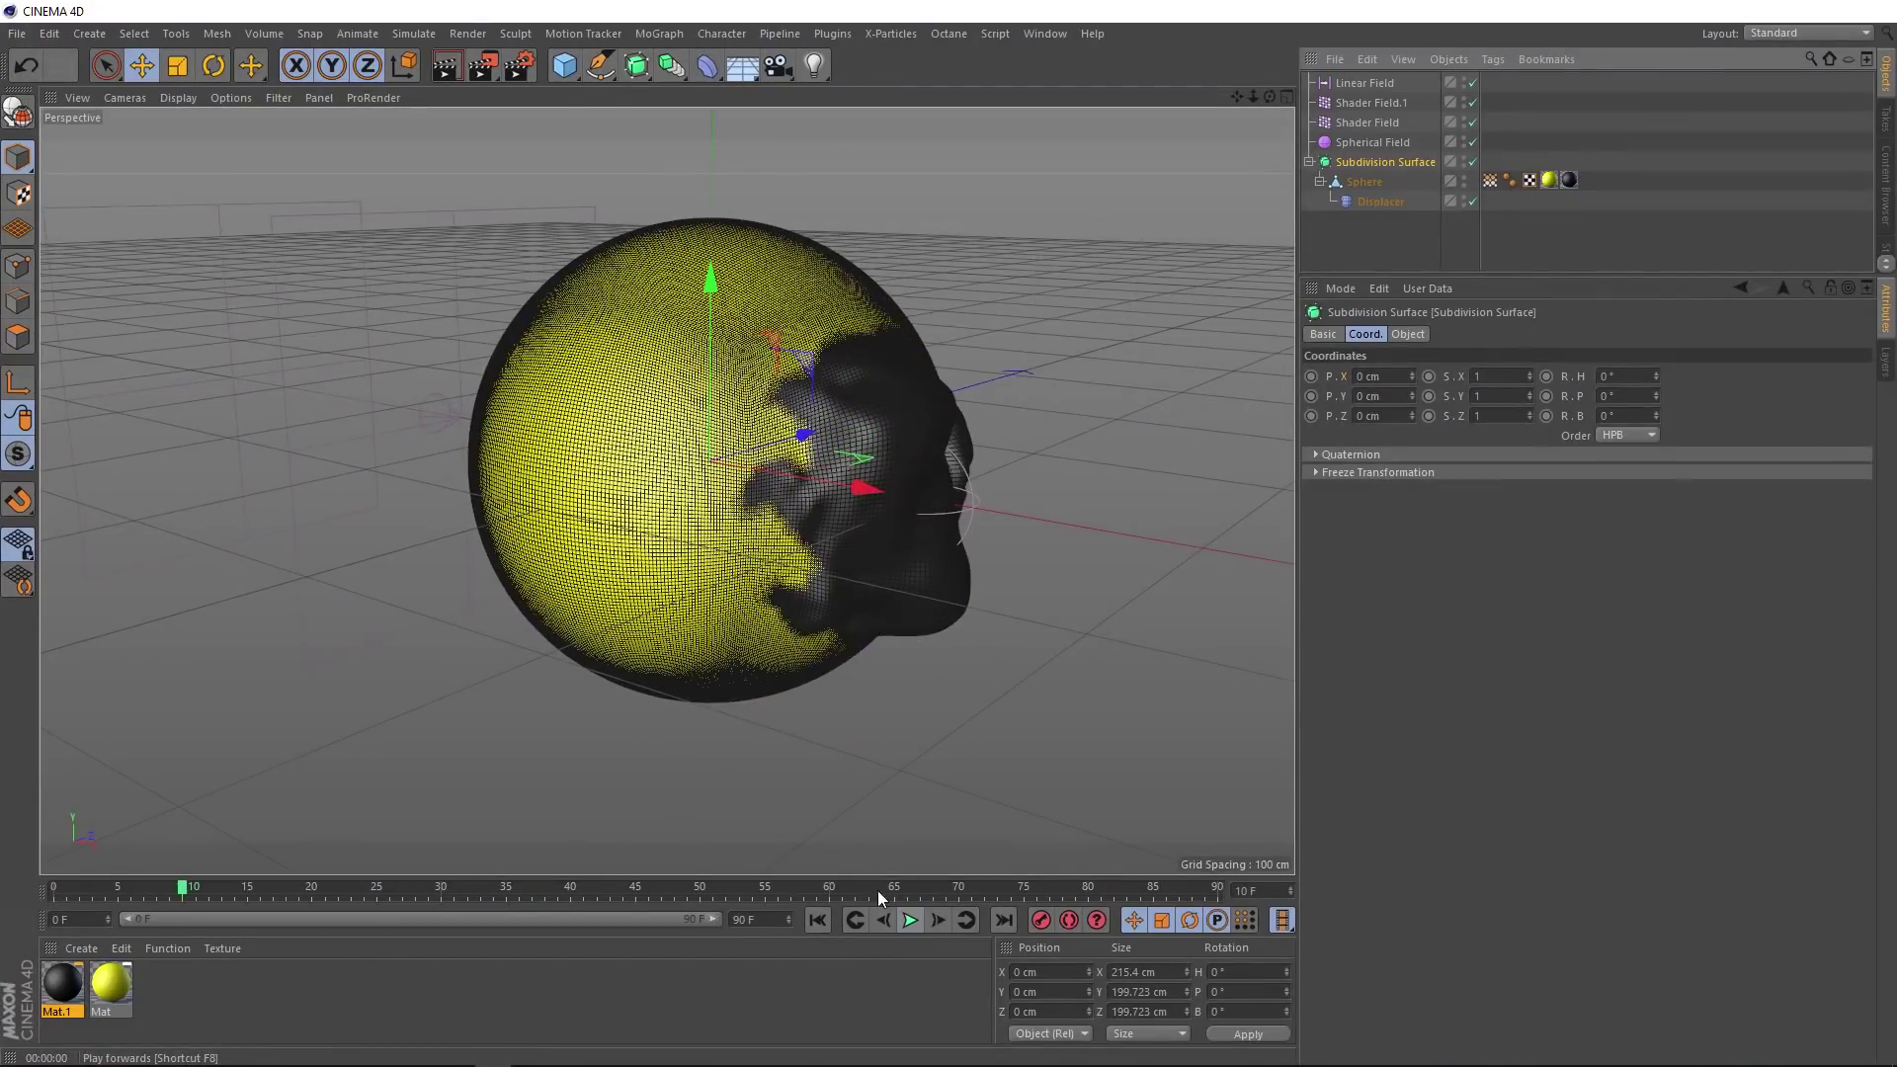
click(909, 920)
Step: Switch the viewport display to Gouraud Shading, play the animation and return to frame 0
click(182, 103)
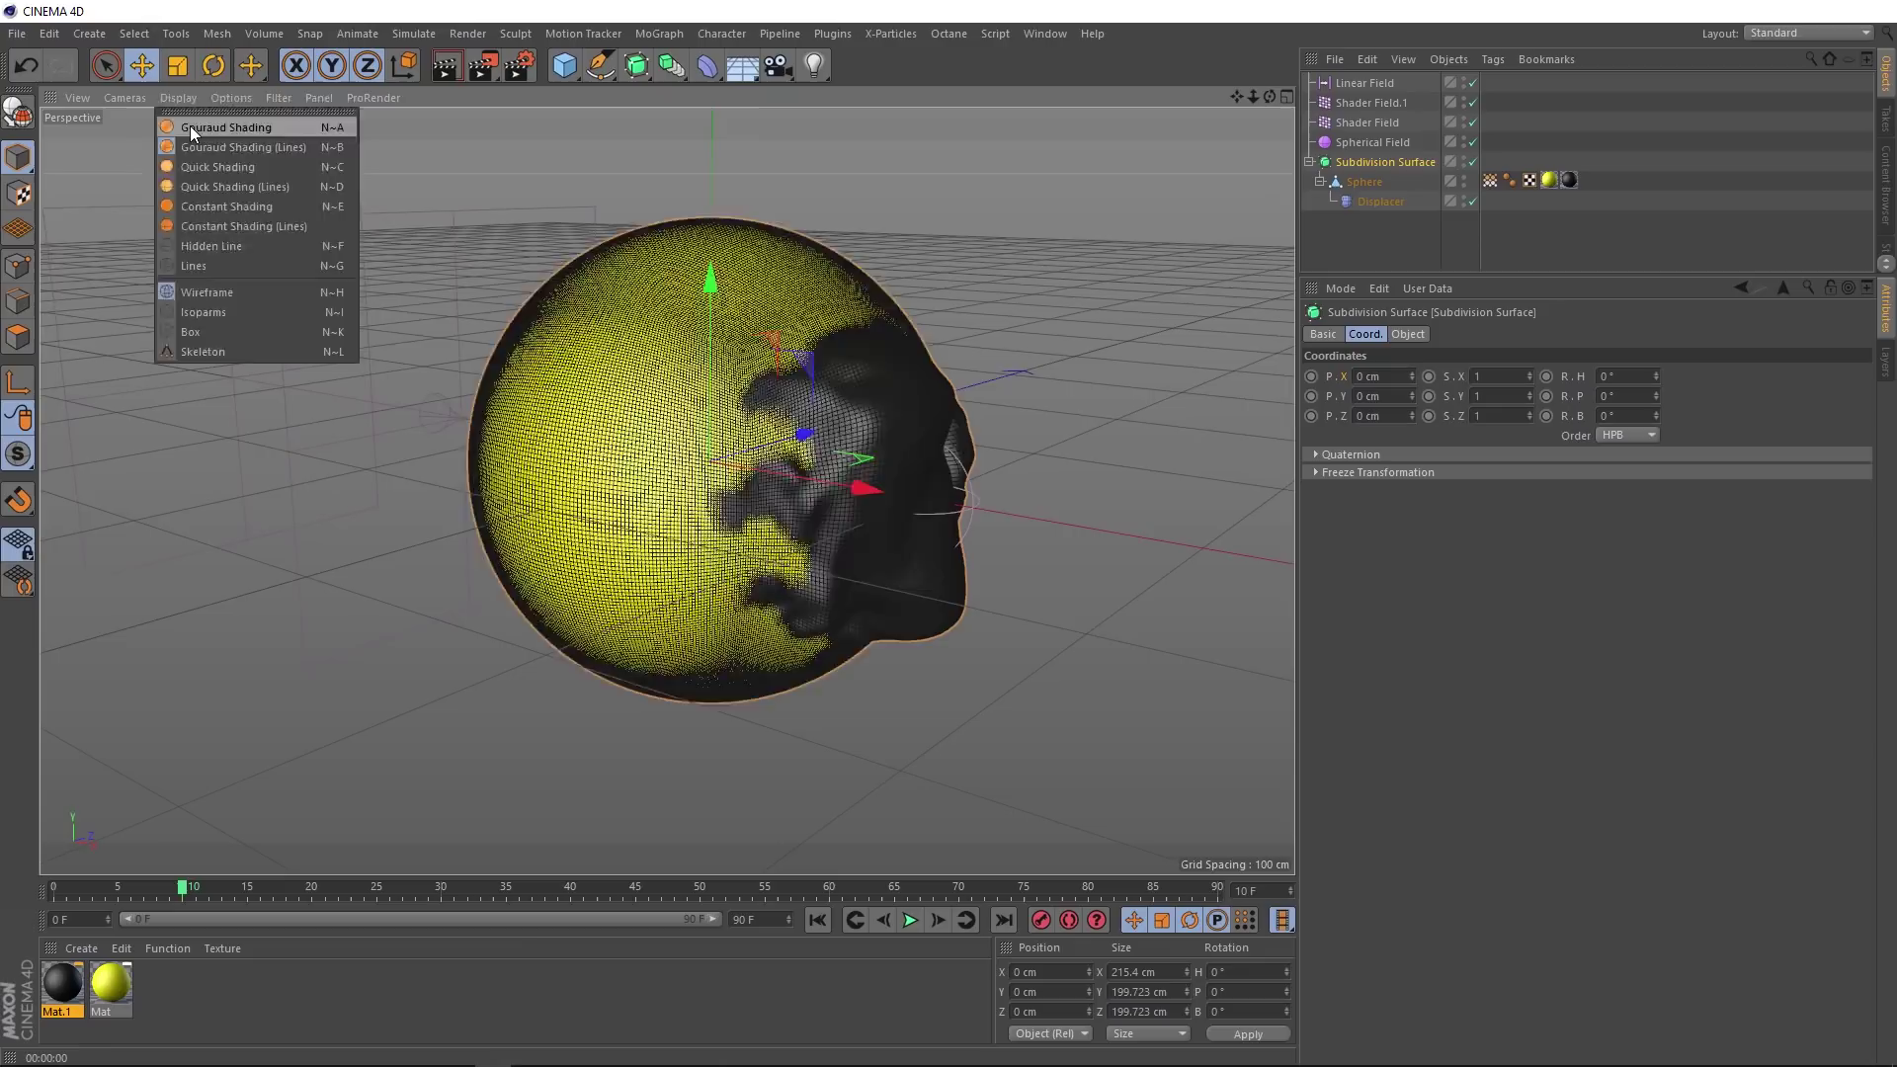
click(190, 126)
click(903, 922)
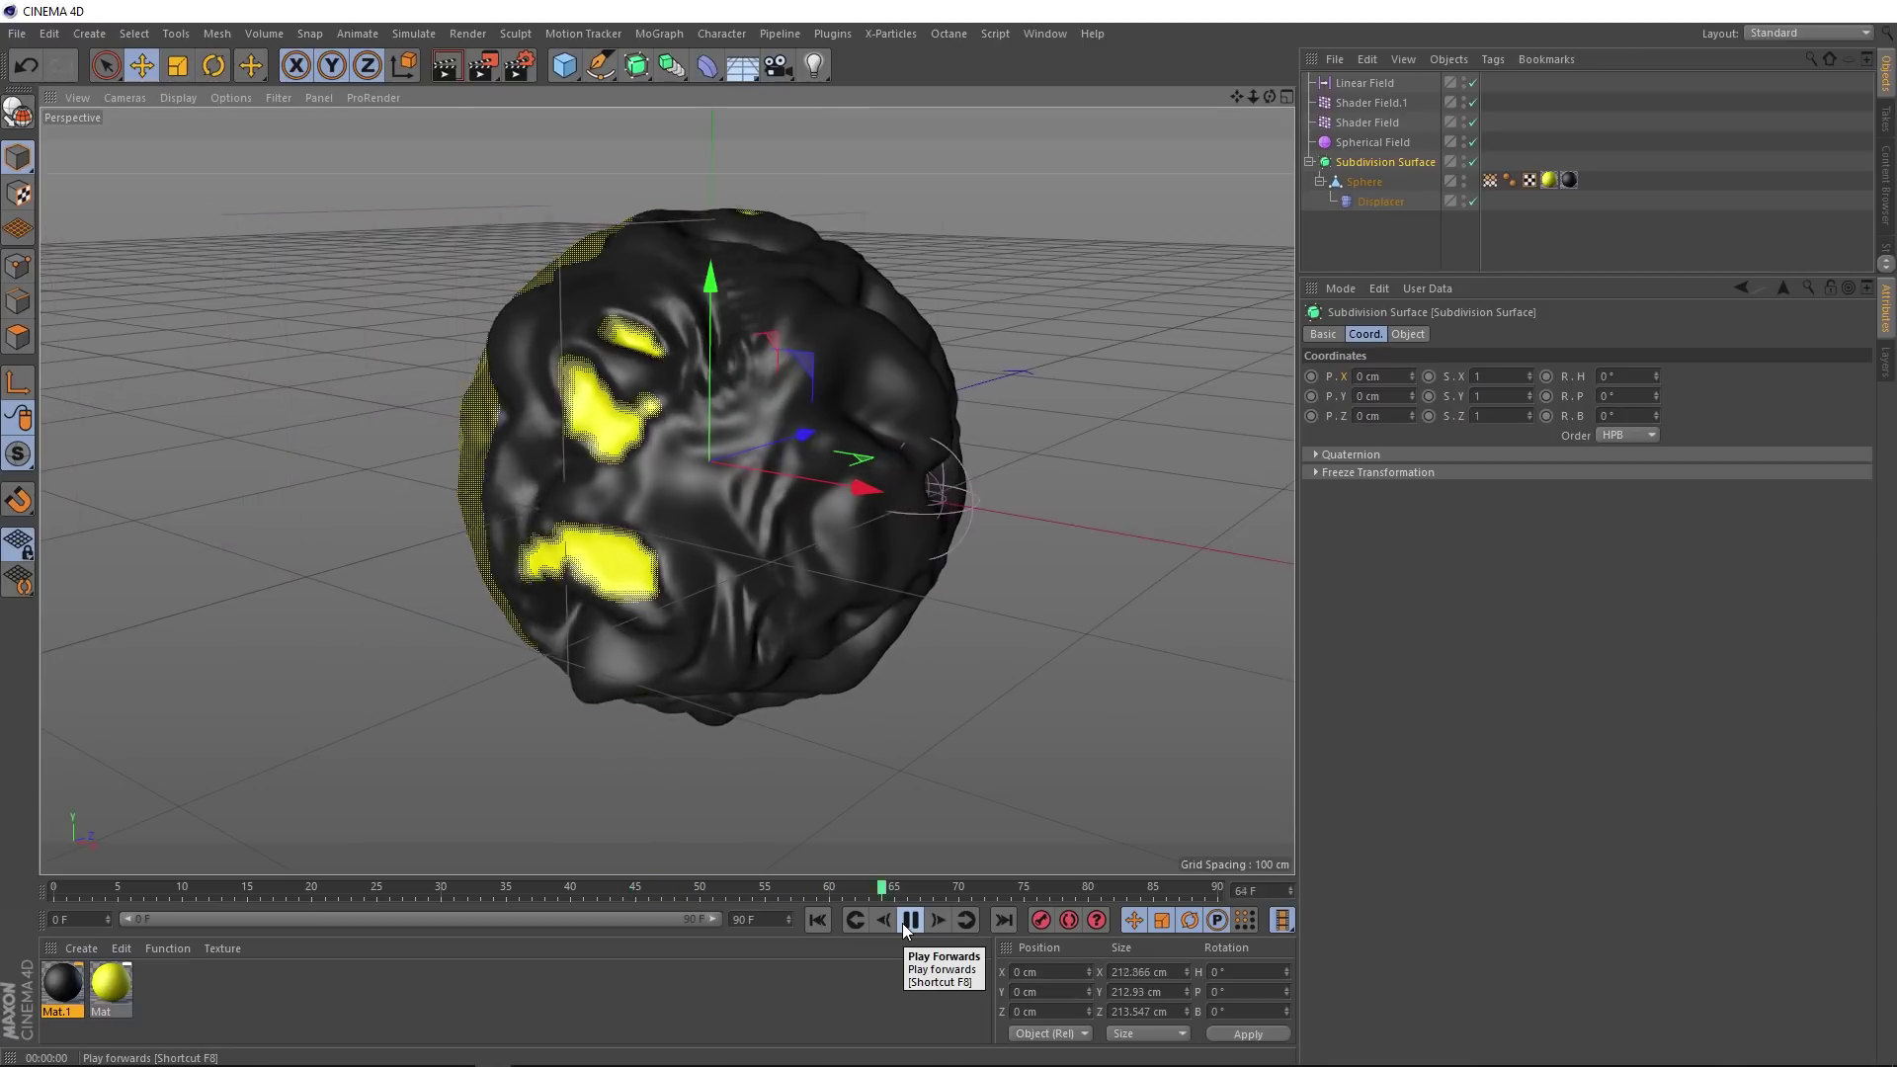
click(905, 924)
click(817, 920)
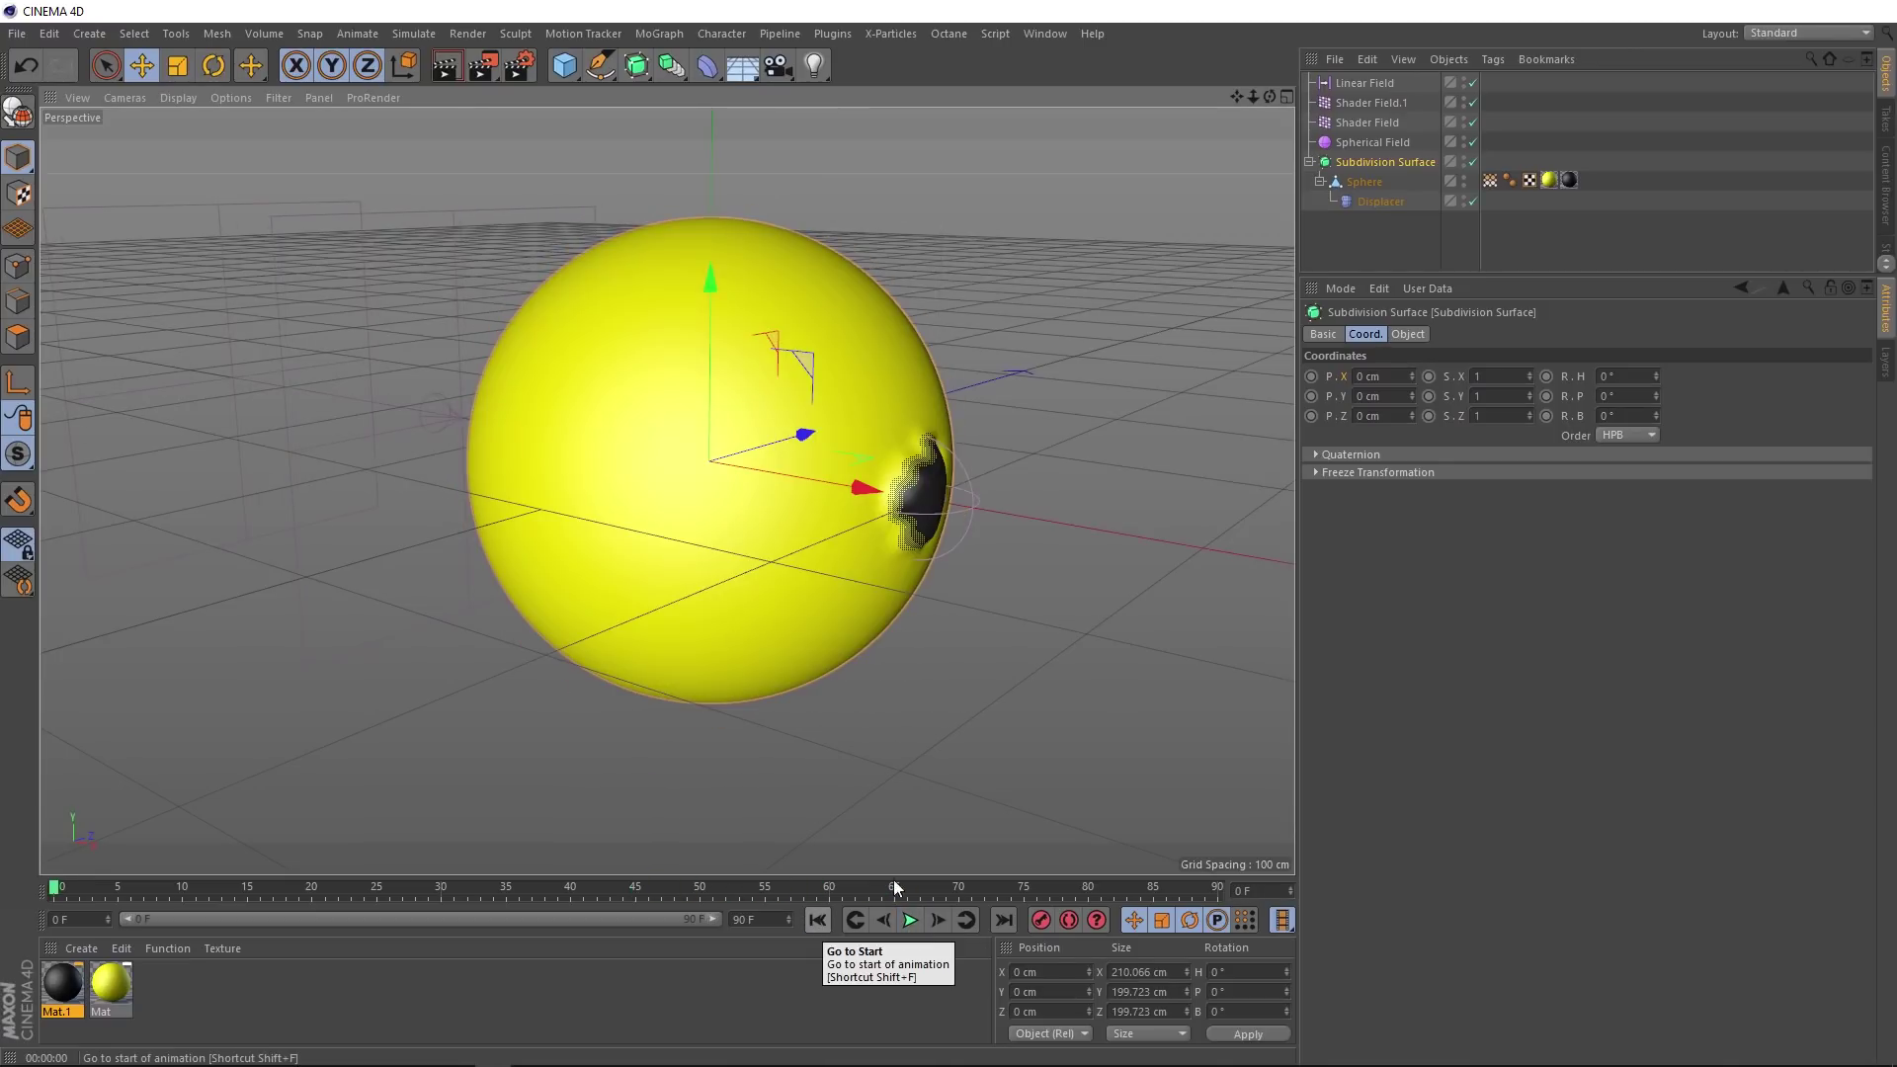
Step: Move the Spherical Field off the sphere to about X 167 cm and Y 27 cm while the animation plays
click(1360, 141)
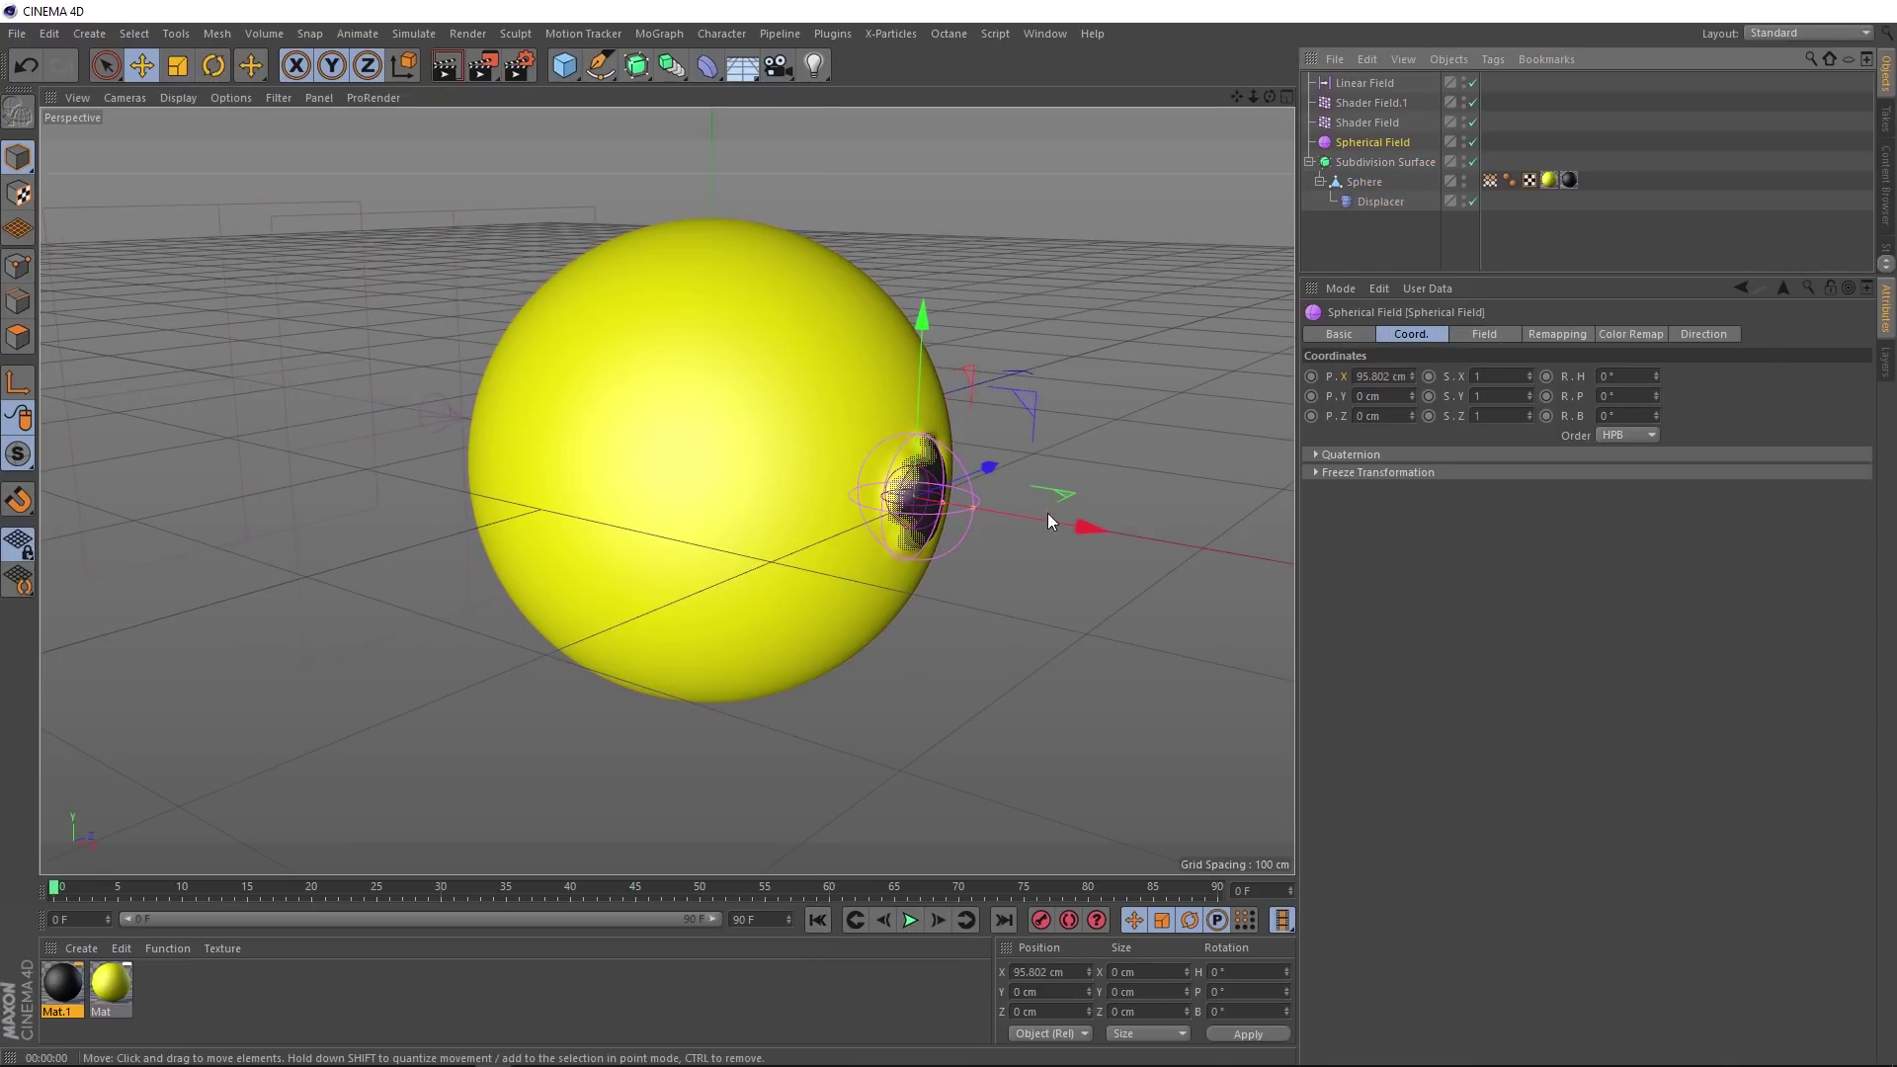
drag(1047, 520, 1174, 542)
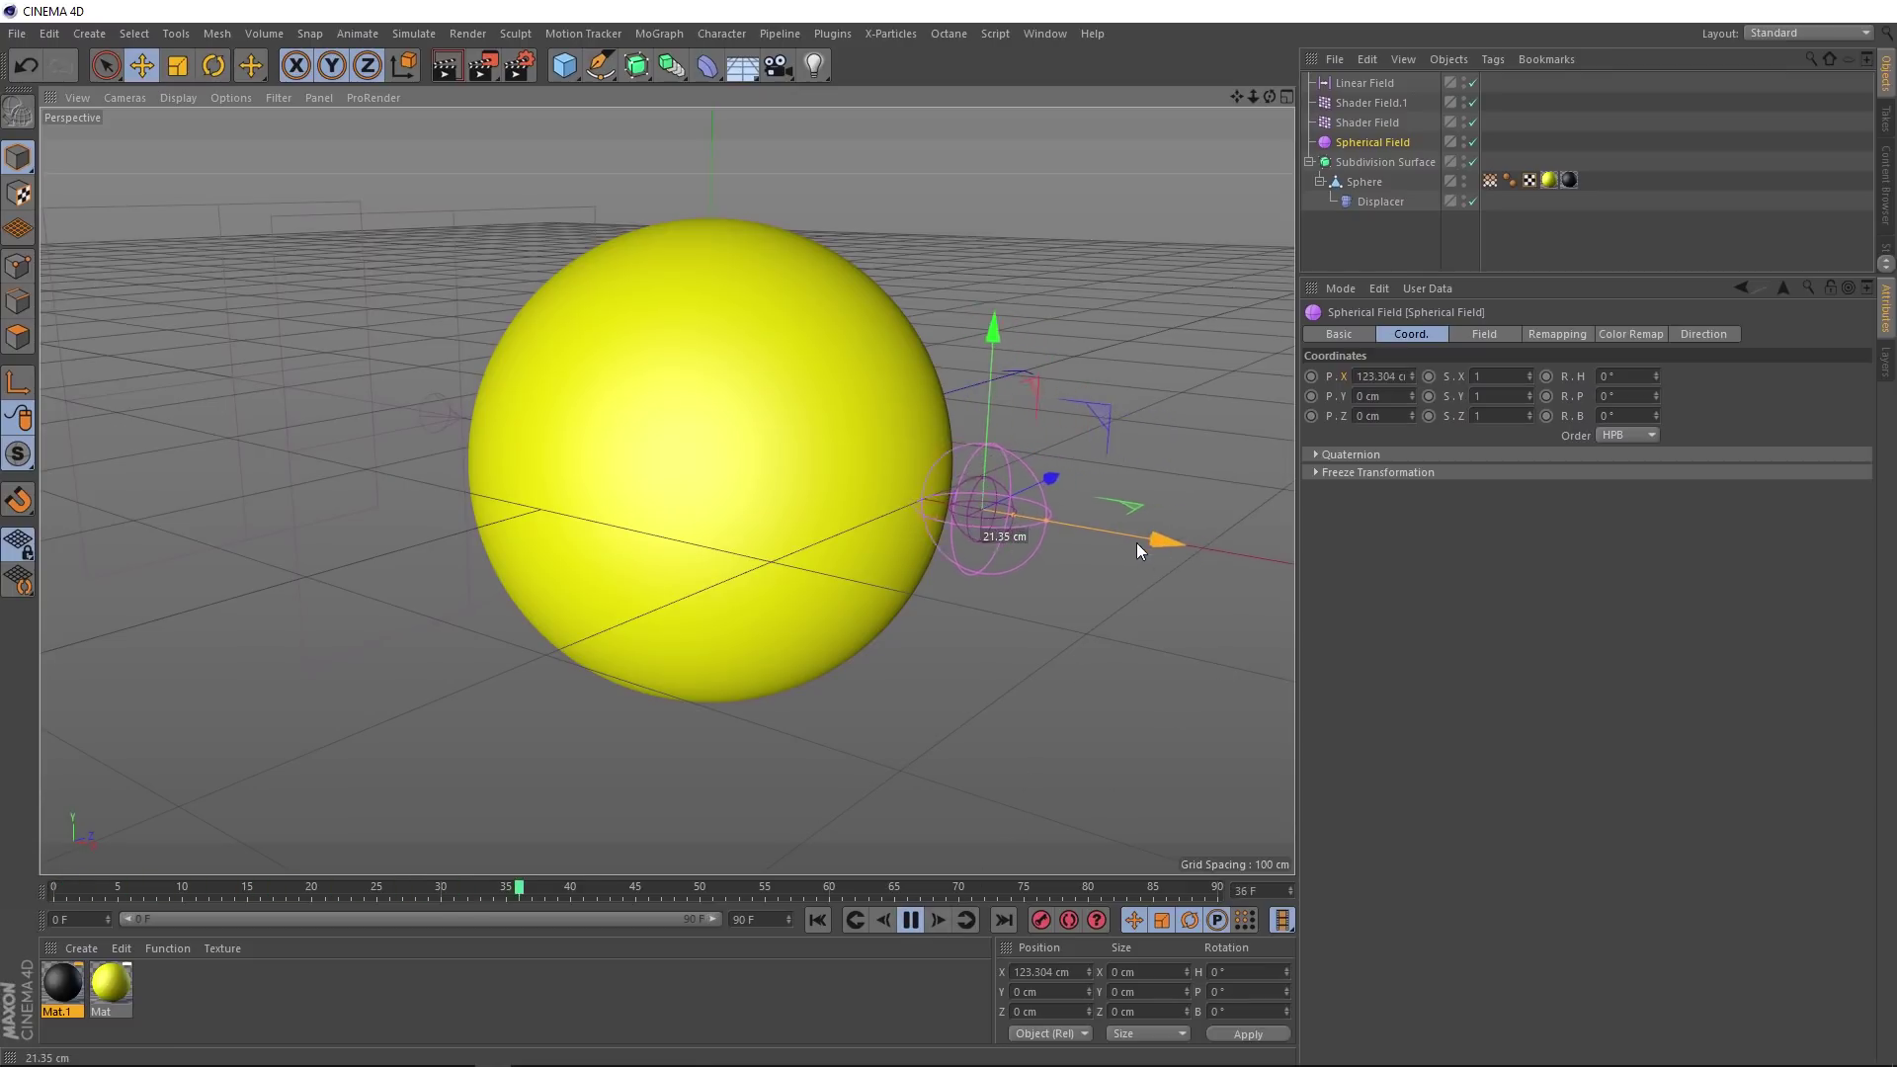
drag(1136, 543, 1284, 579)
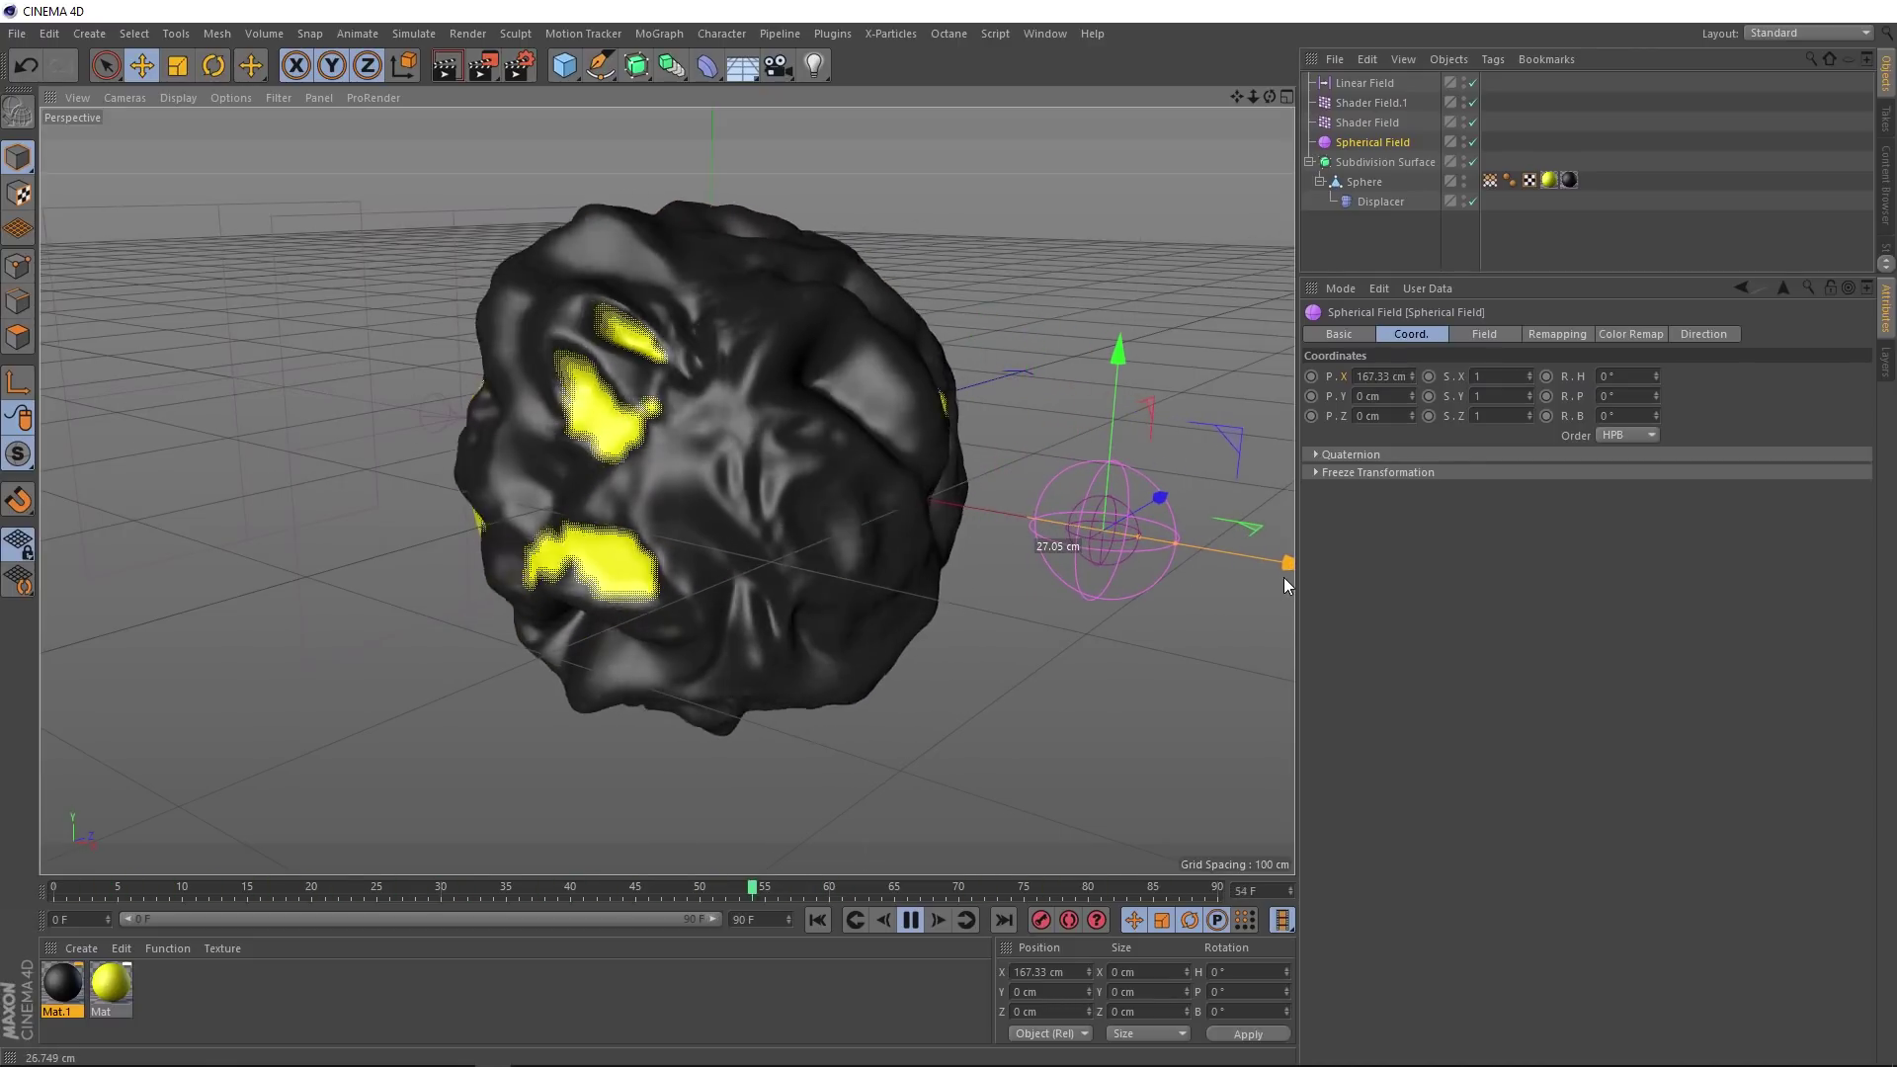
drag(1112, 448, 1217, 464)
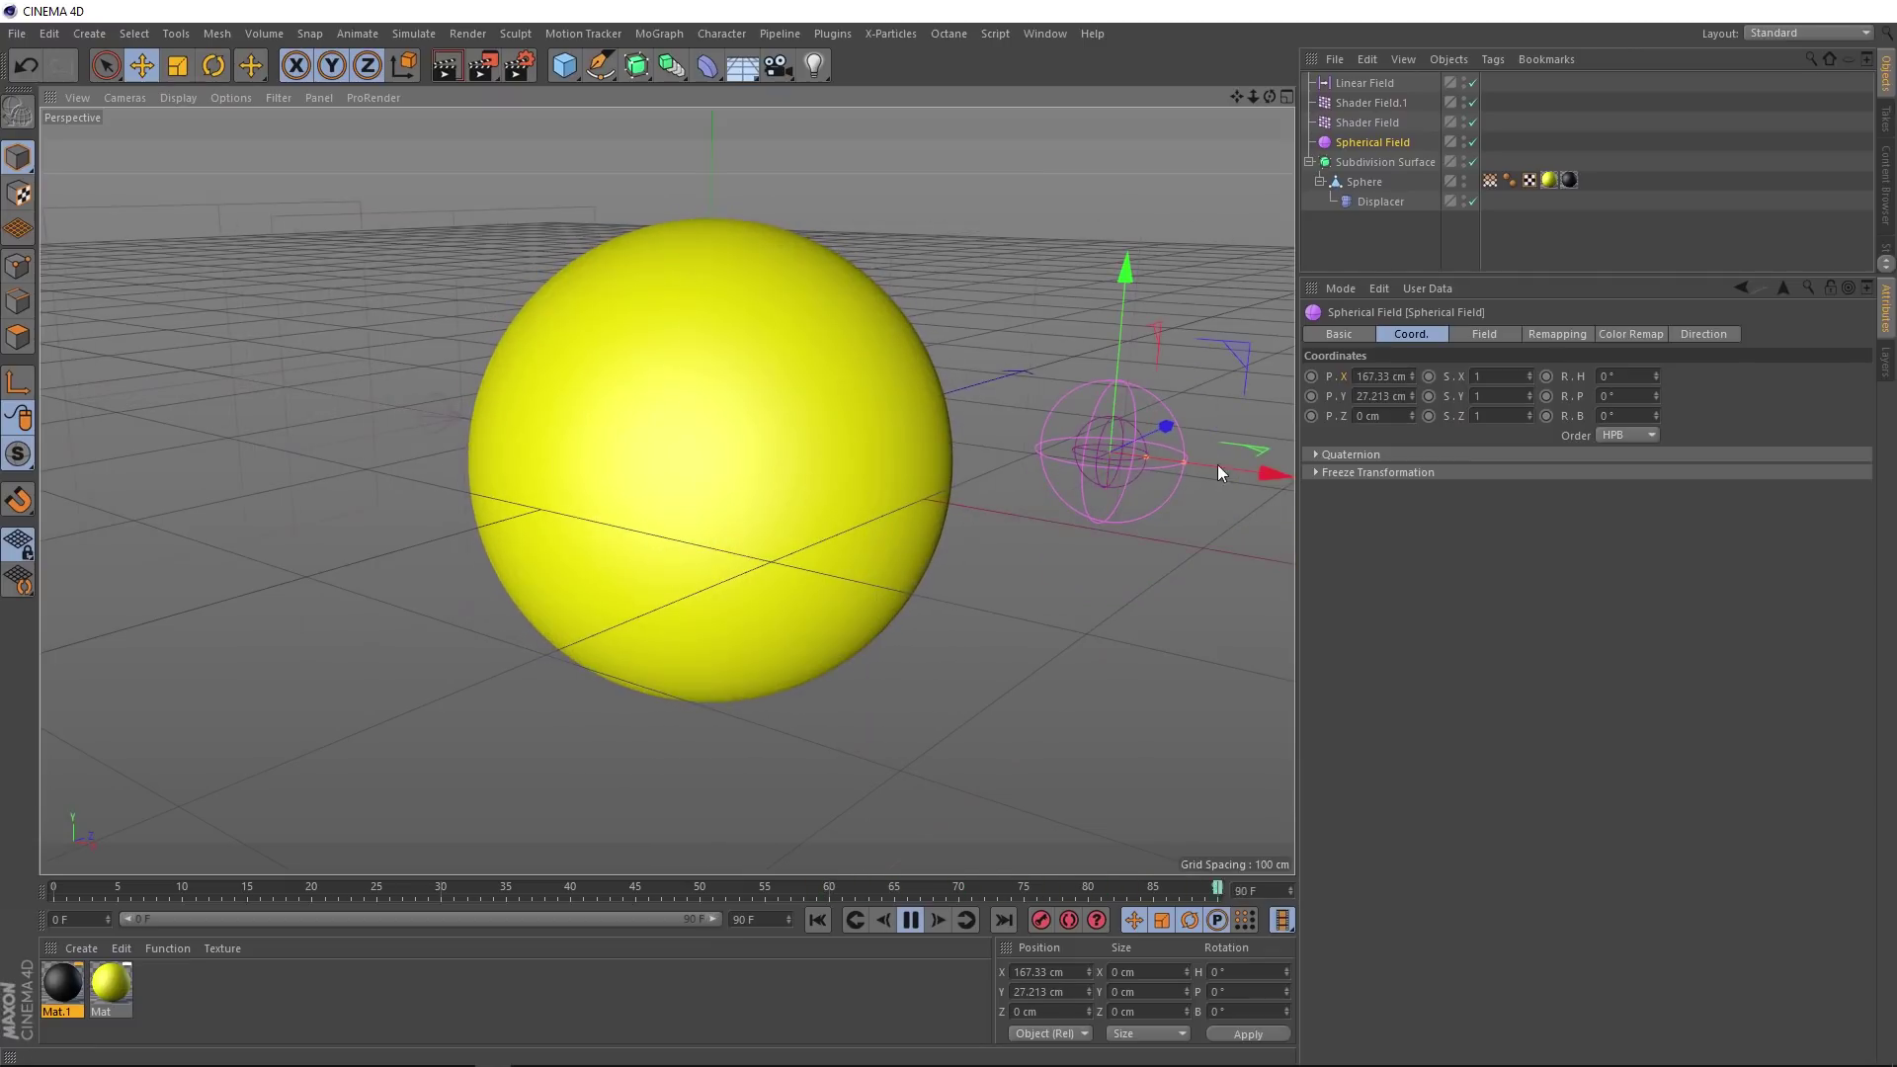
Step: Reposition the Spherical Field in front of the sphere at about X 58 cm and Z -182 cm during playback
drag(1093, 449, 766, 557)
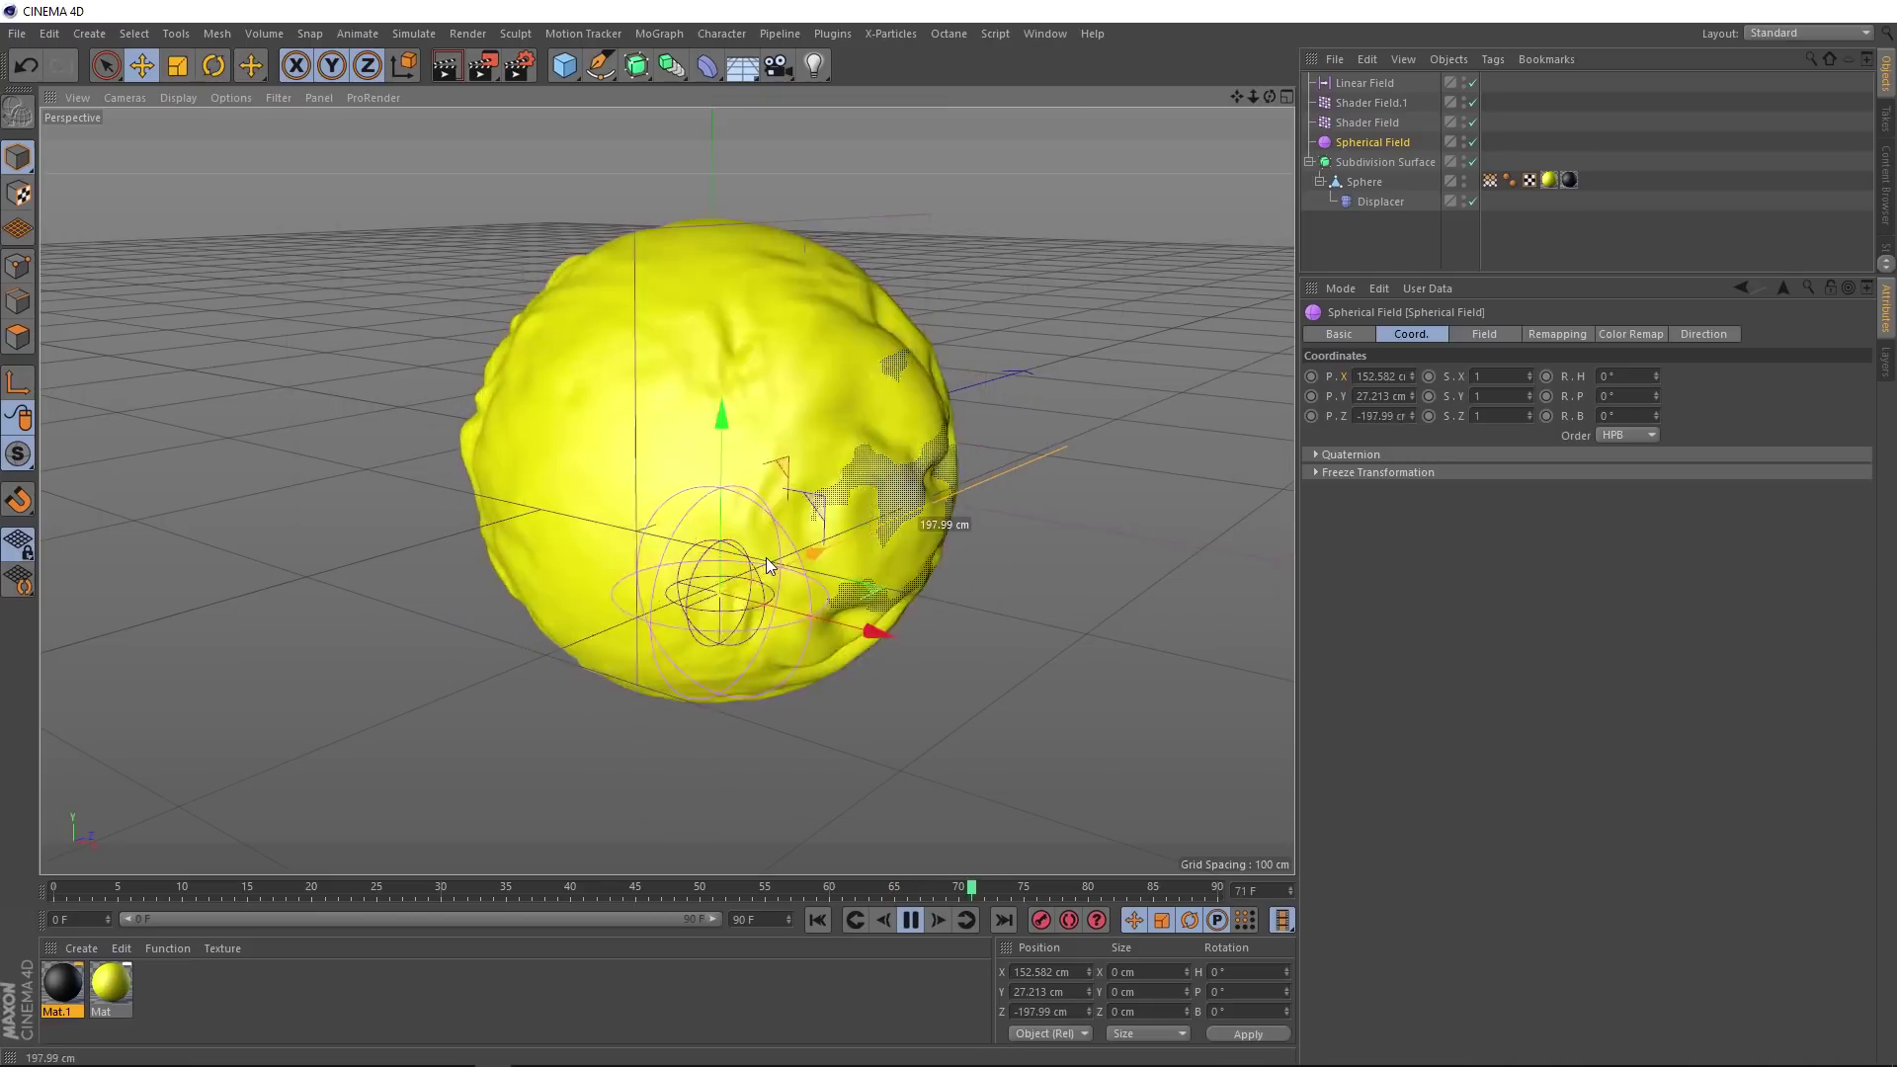
drag(816, 644, 670, 593)
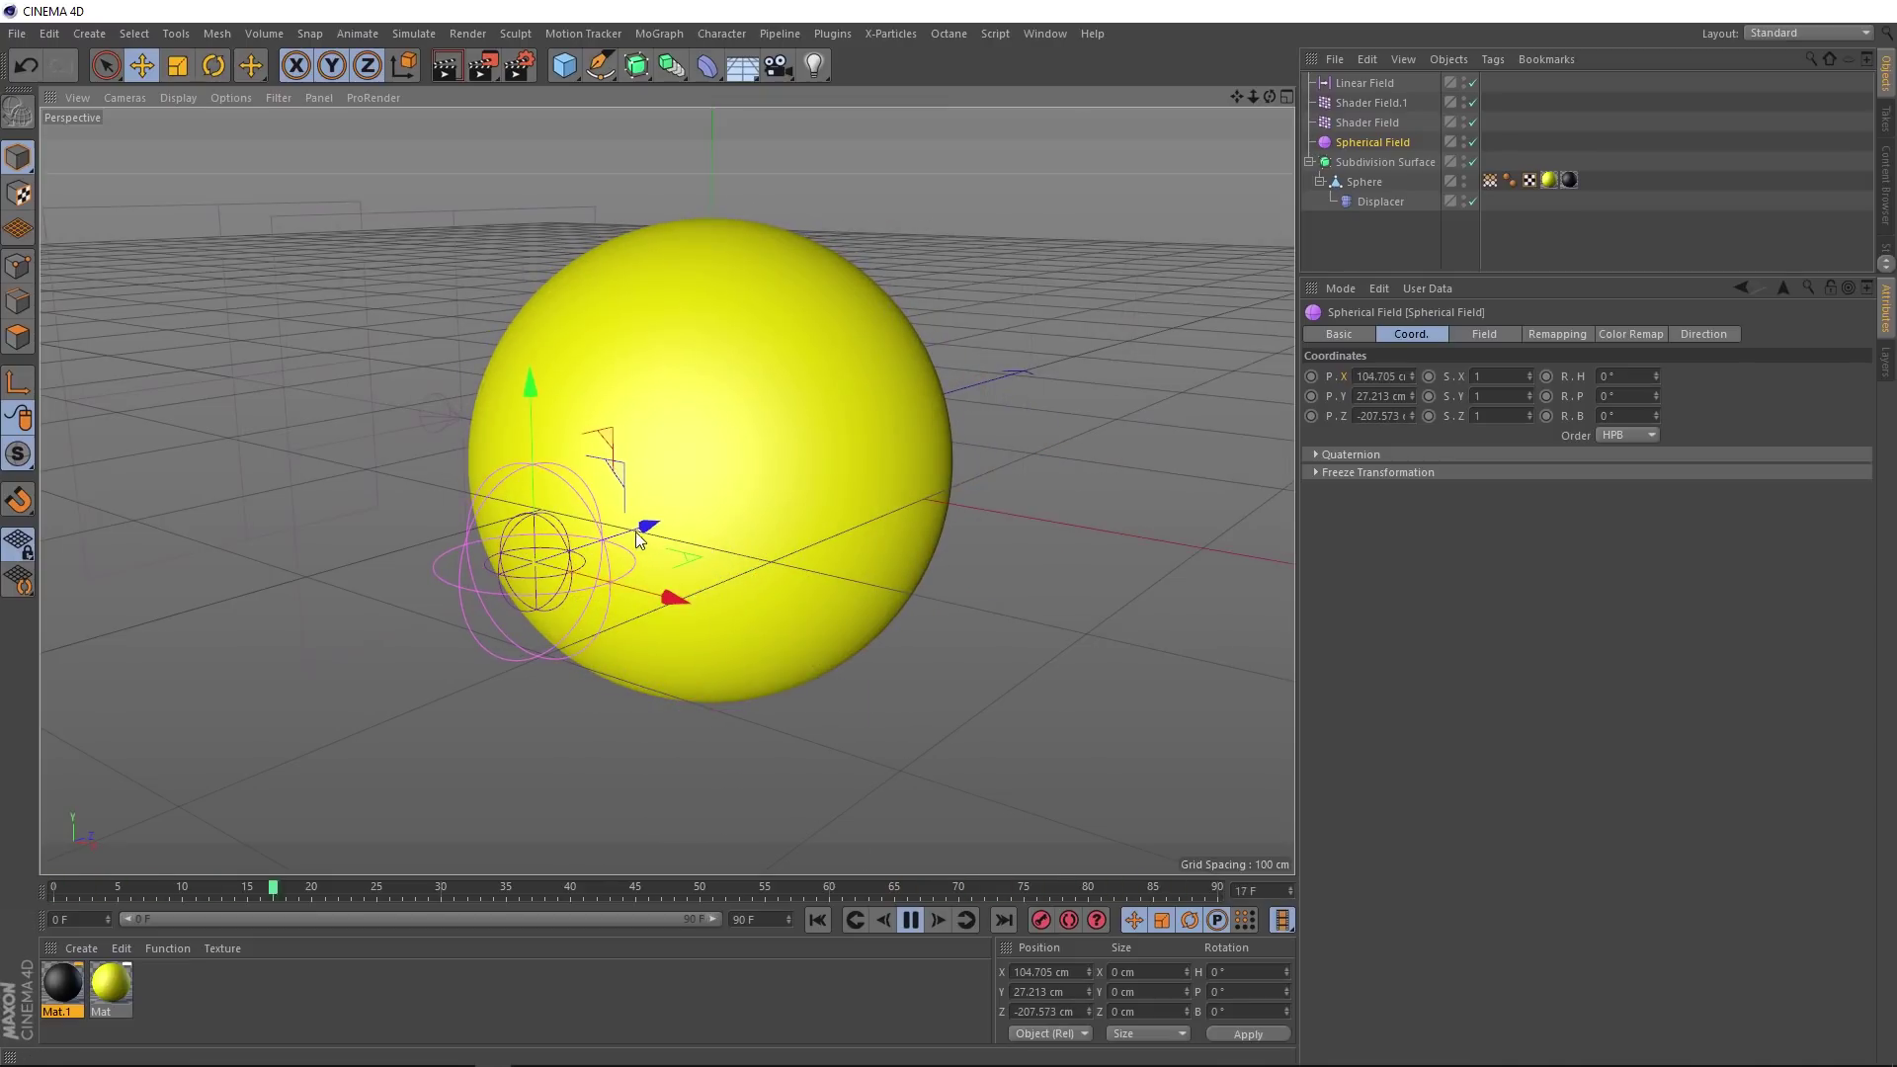
mouse_move(668, 521)
mouse_down()
mouse_move(815, 458)
mouse_move(765, 515)
mouse_move(674, 515)
mouse_up()
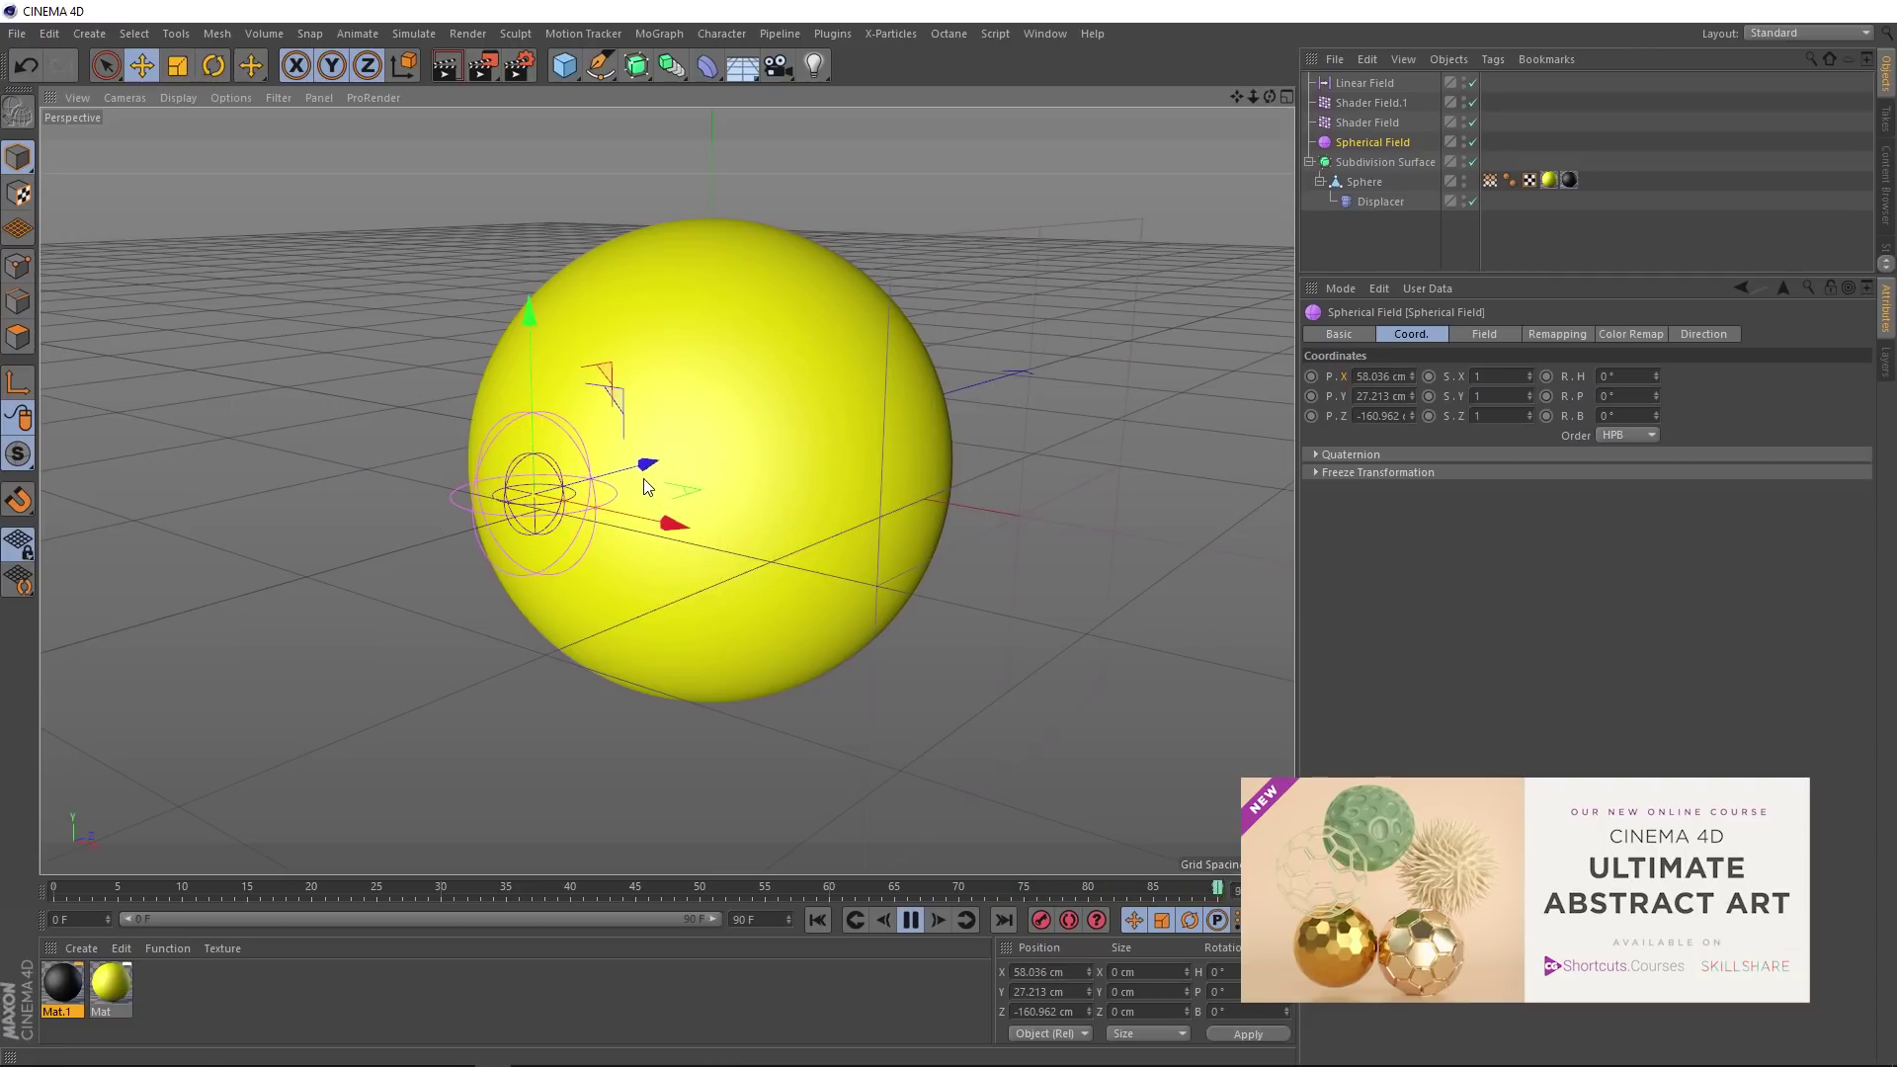
drag(726, 440, 603, 537)
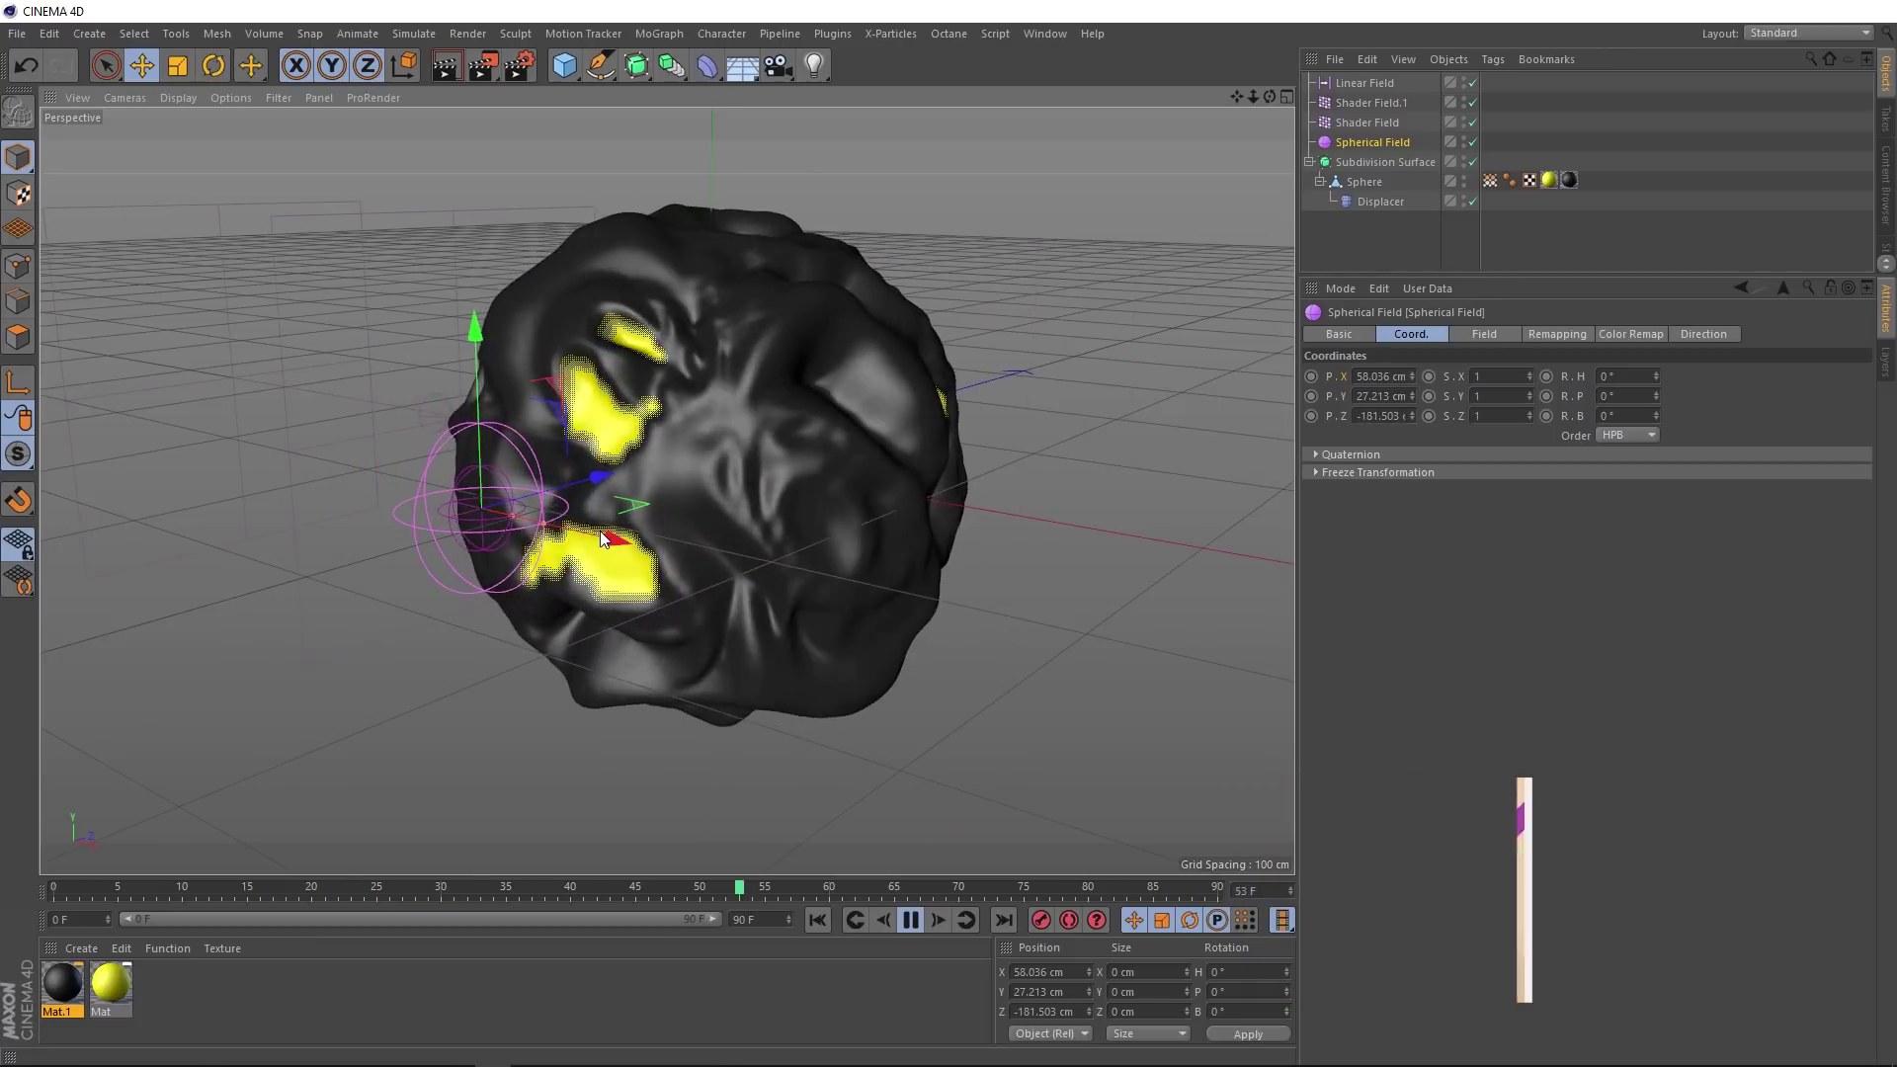